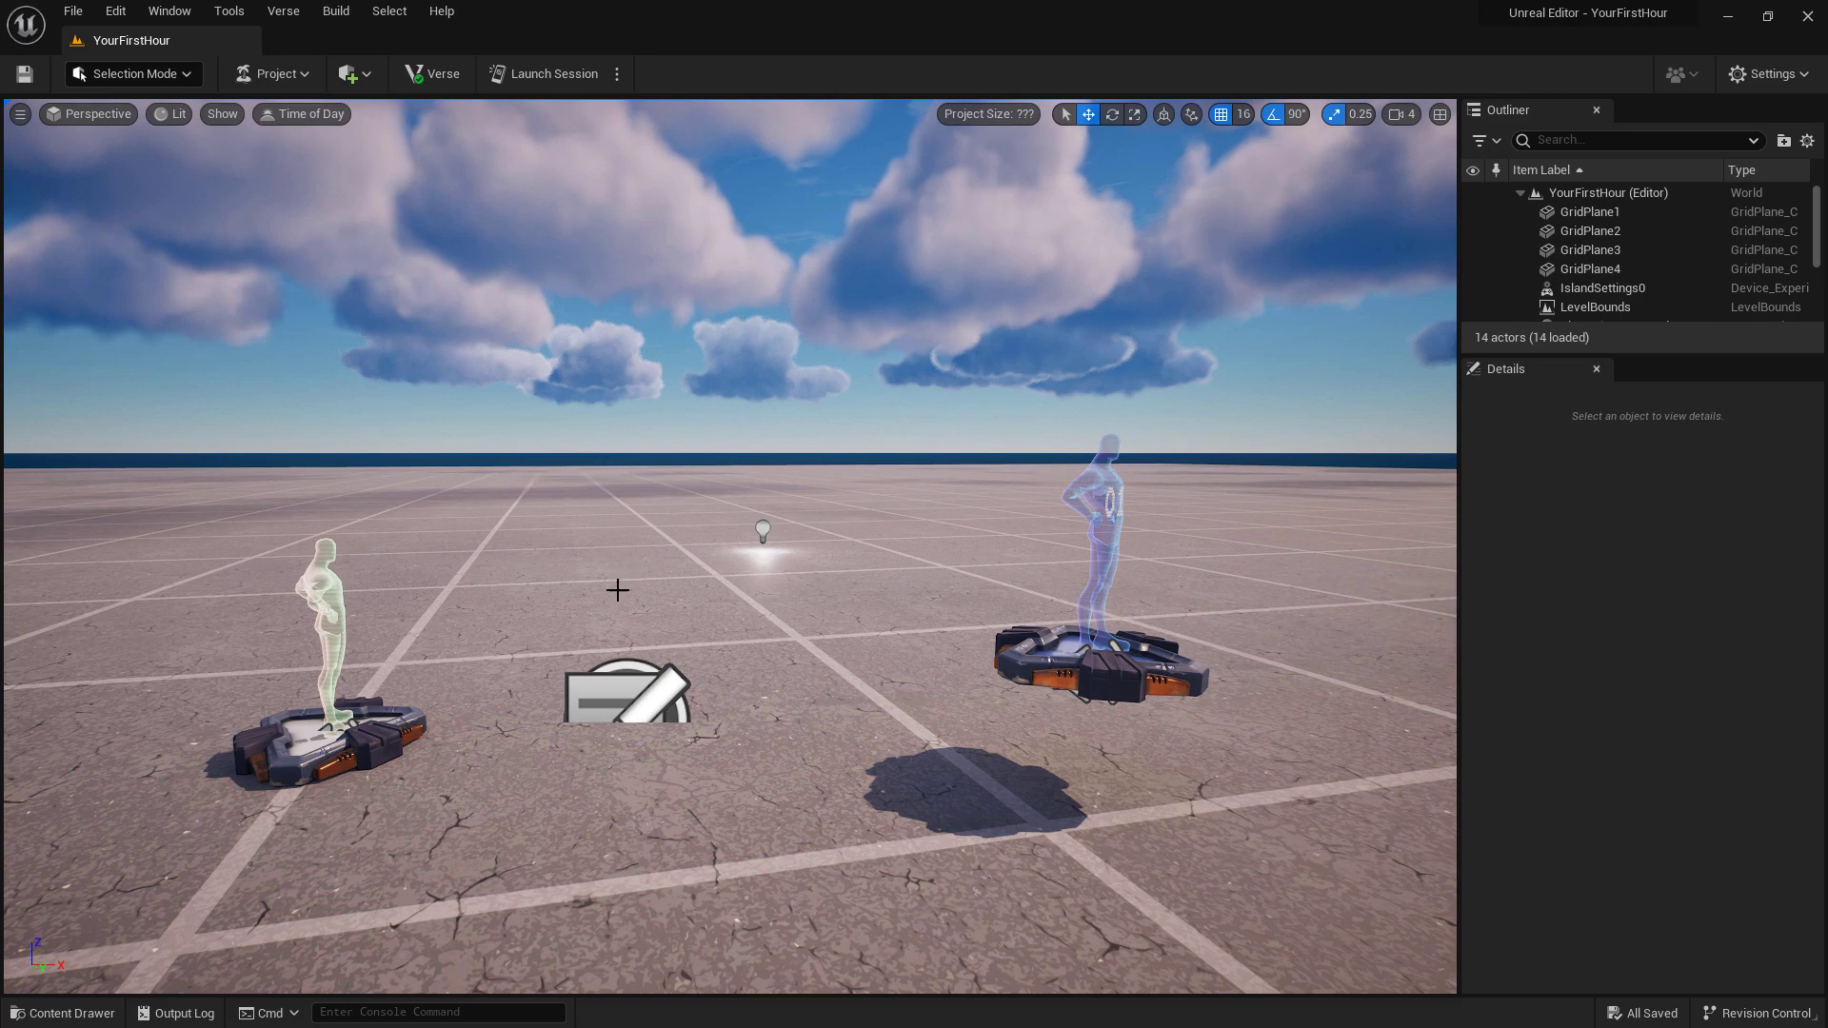
Open the temporary content drawer and dock it in the editor layout below the viewport
click(63, 1013)
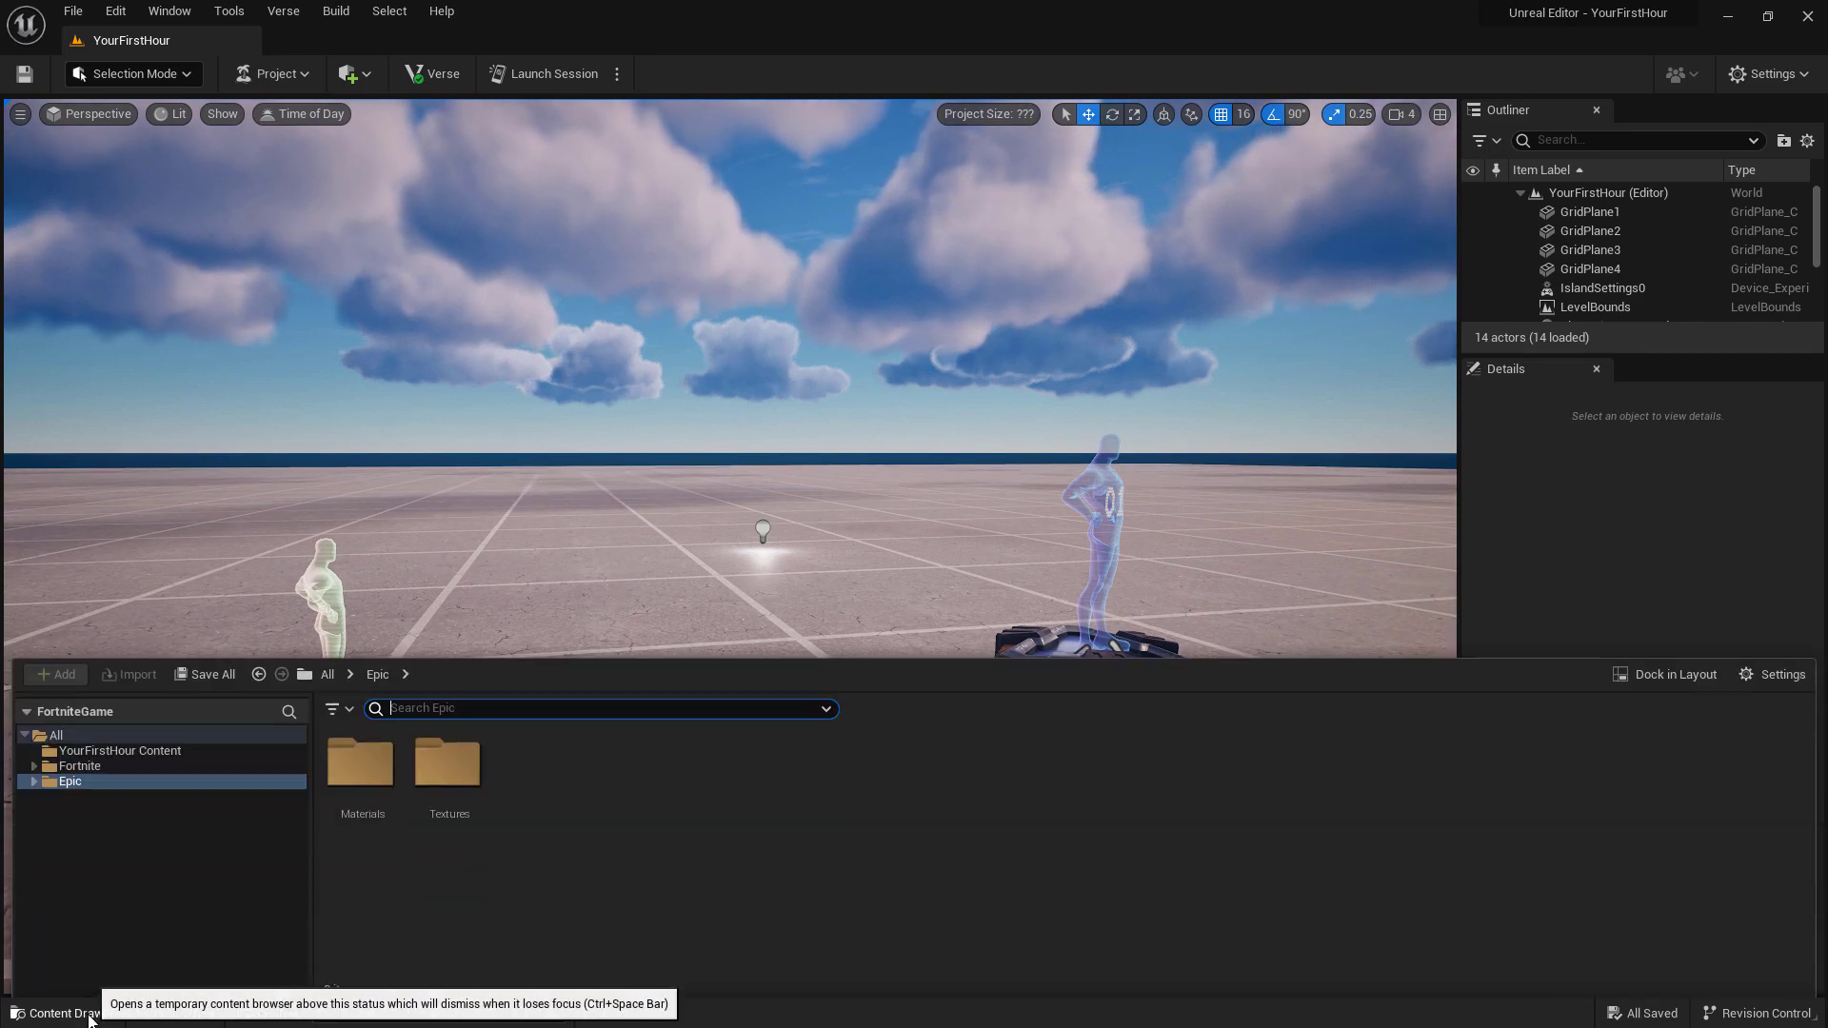
click(1667, 675)
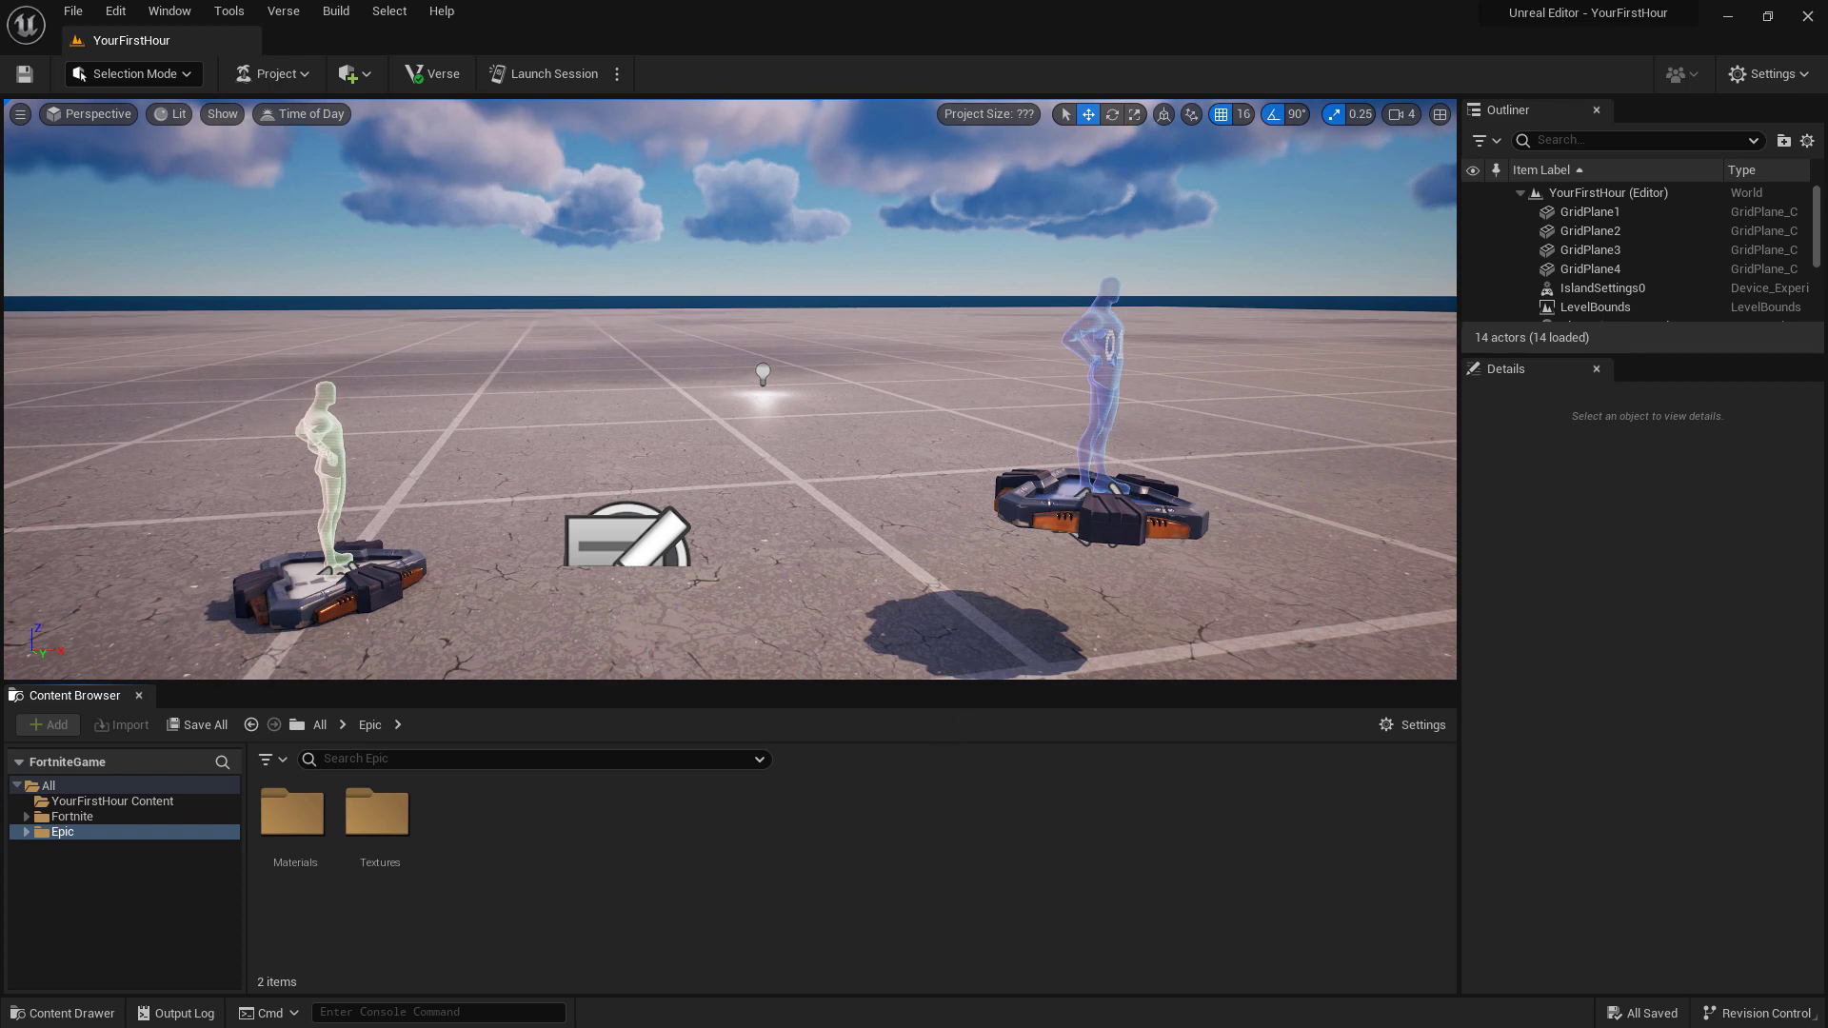
Open Content Browser 3, dock it as a full-size tab beside the level tab, and browse to Fortnite's Environment folder in it
click(170, 11)
mouse_move(257, 90)
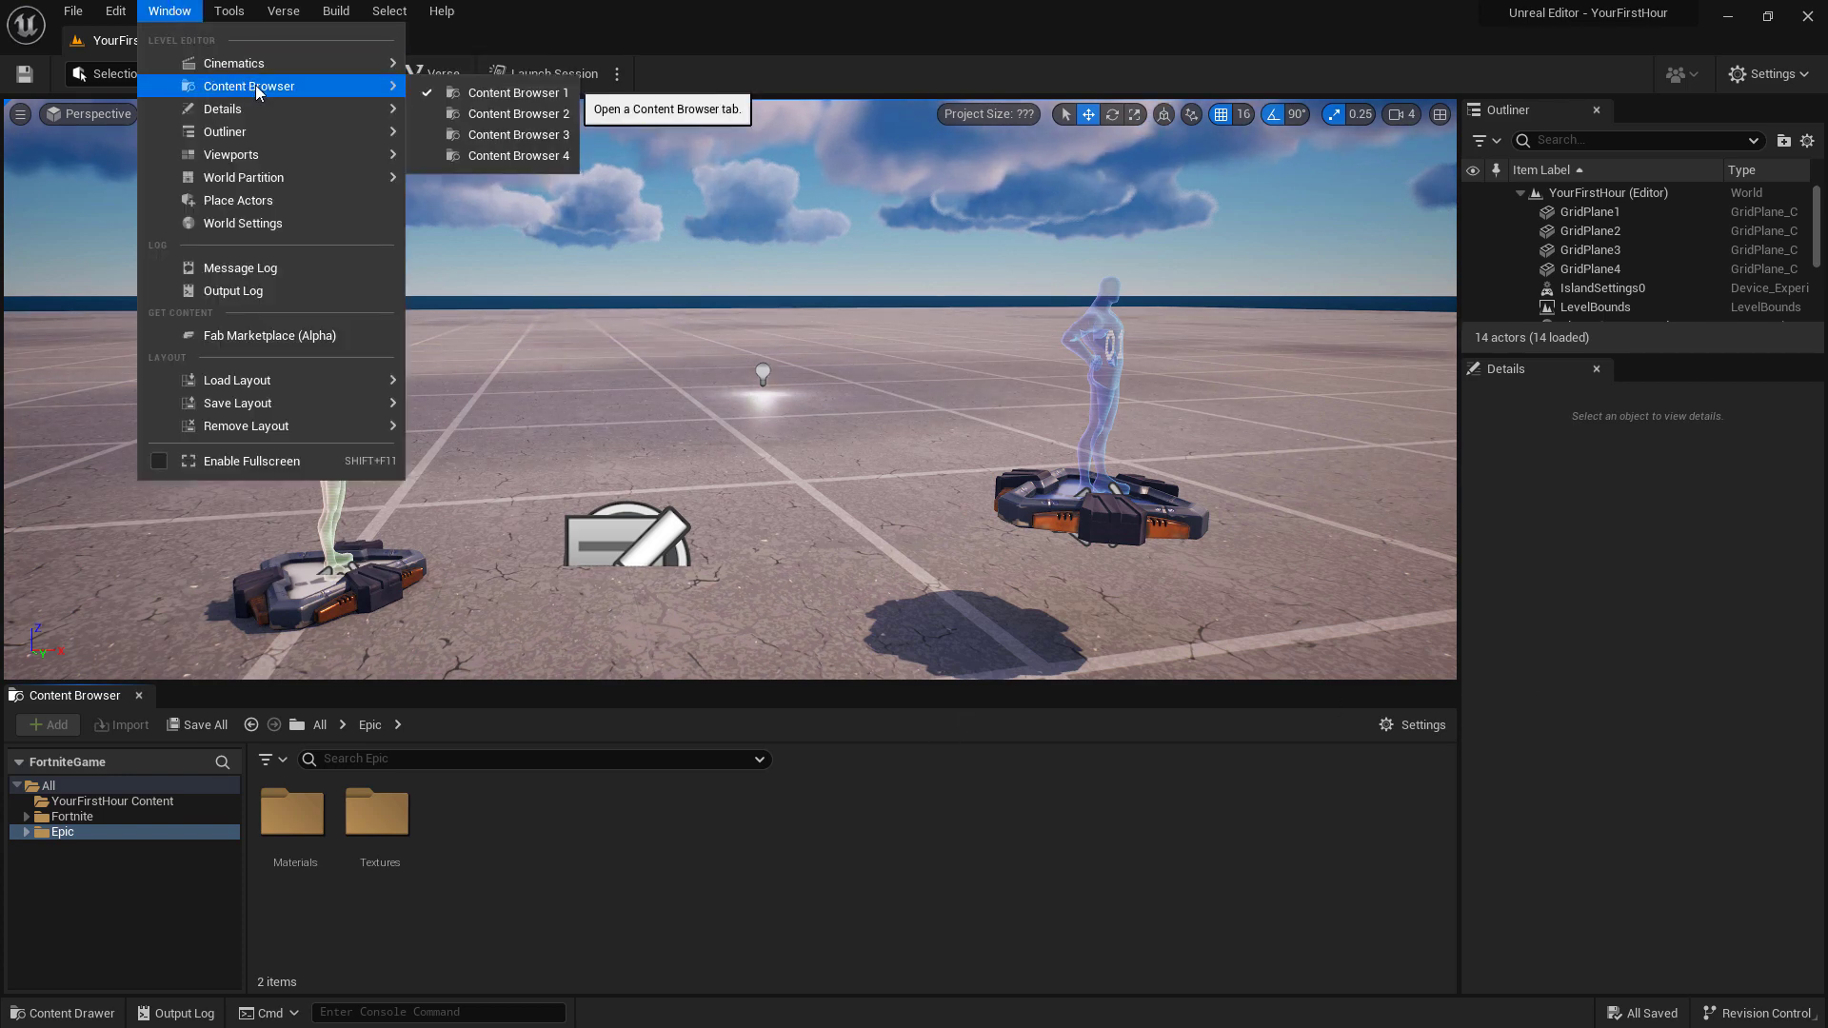
click(525, 135)
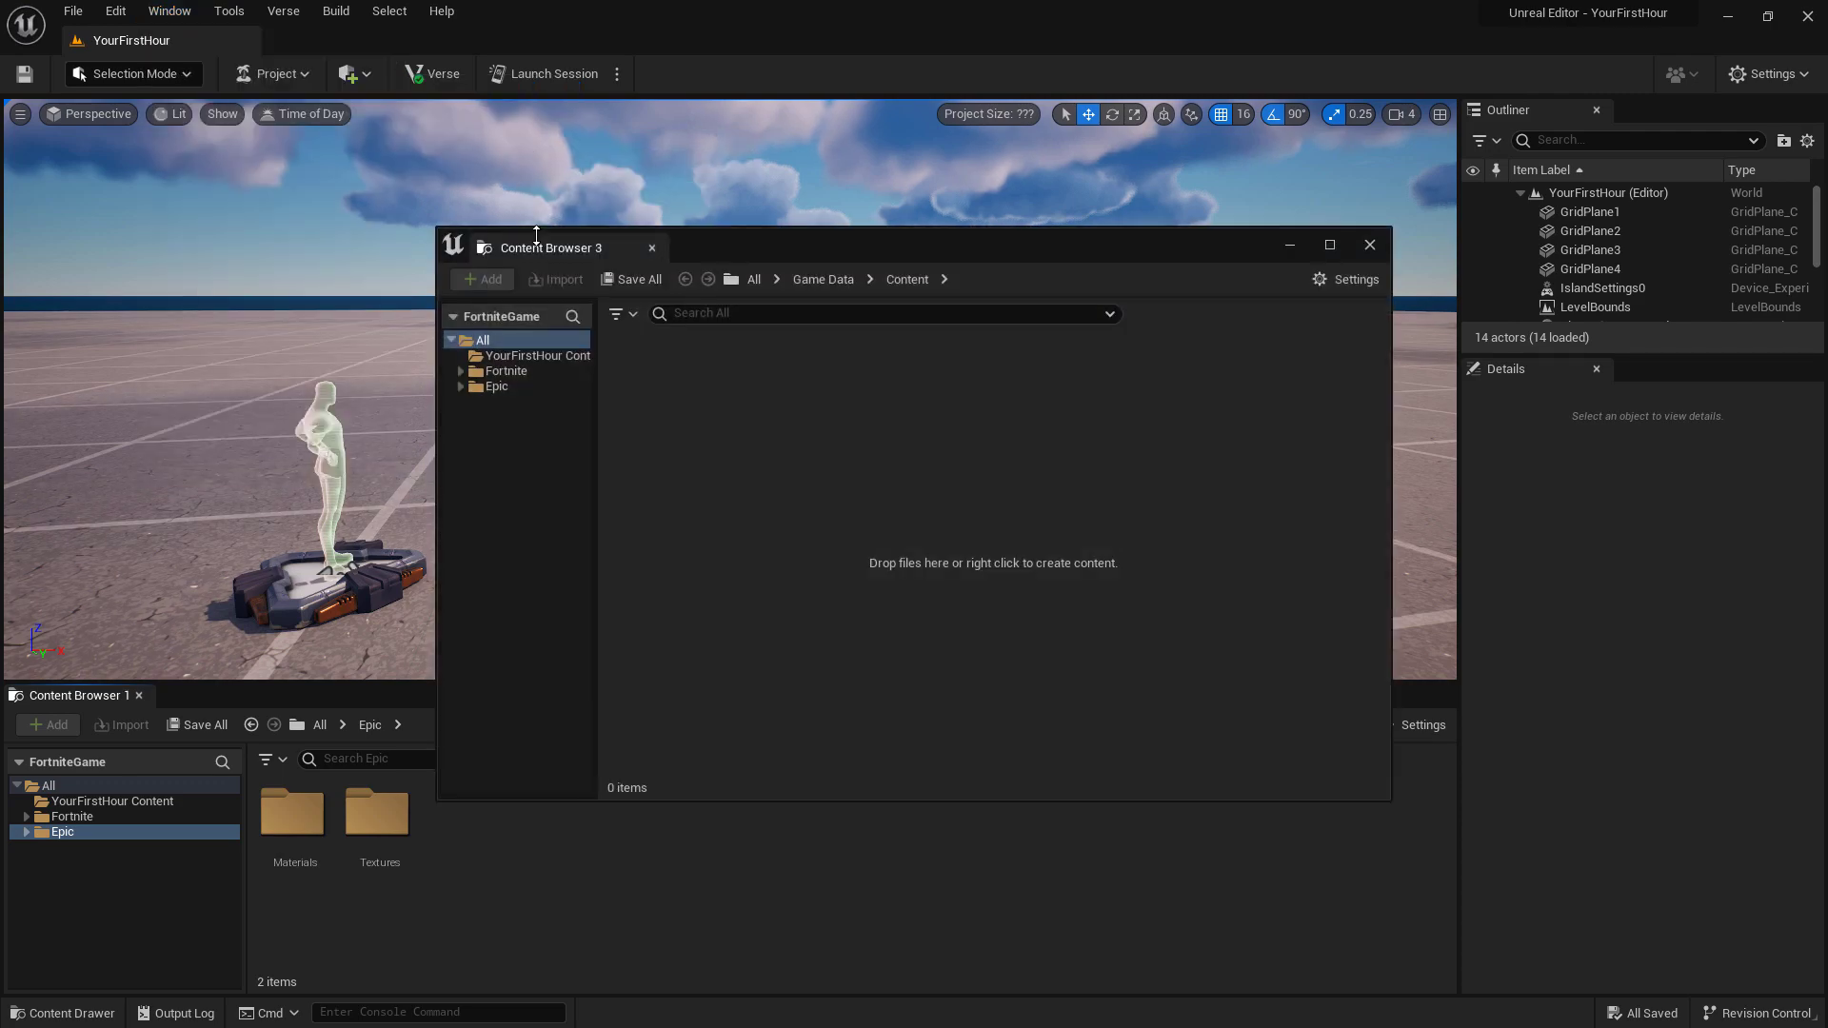
drag(539, 248, 412, 45)
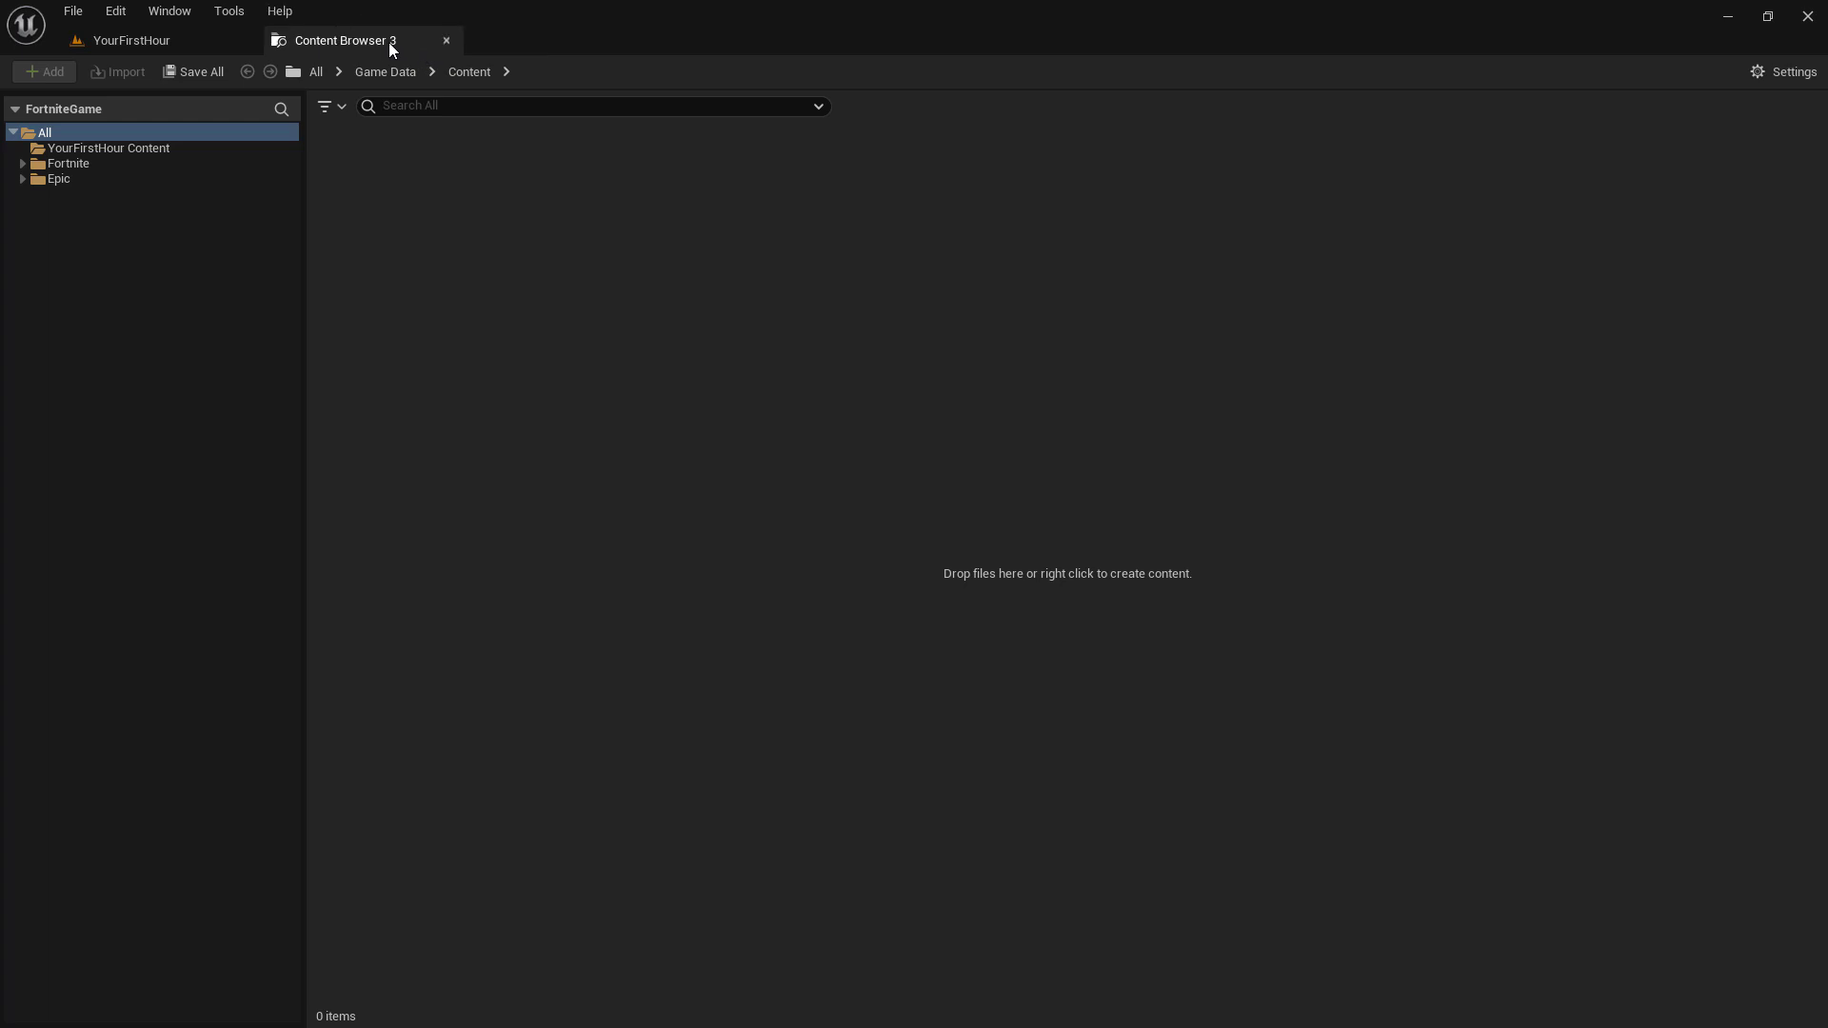
double_click(116, 163)
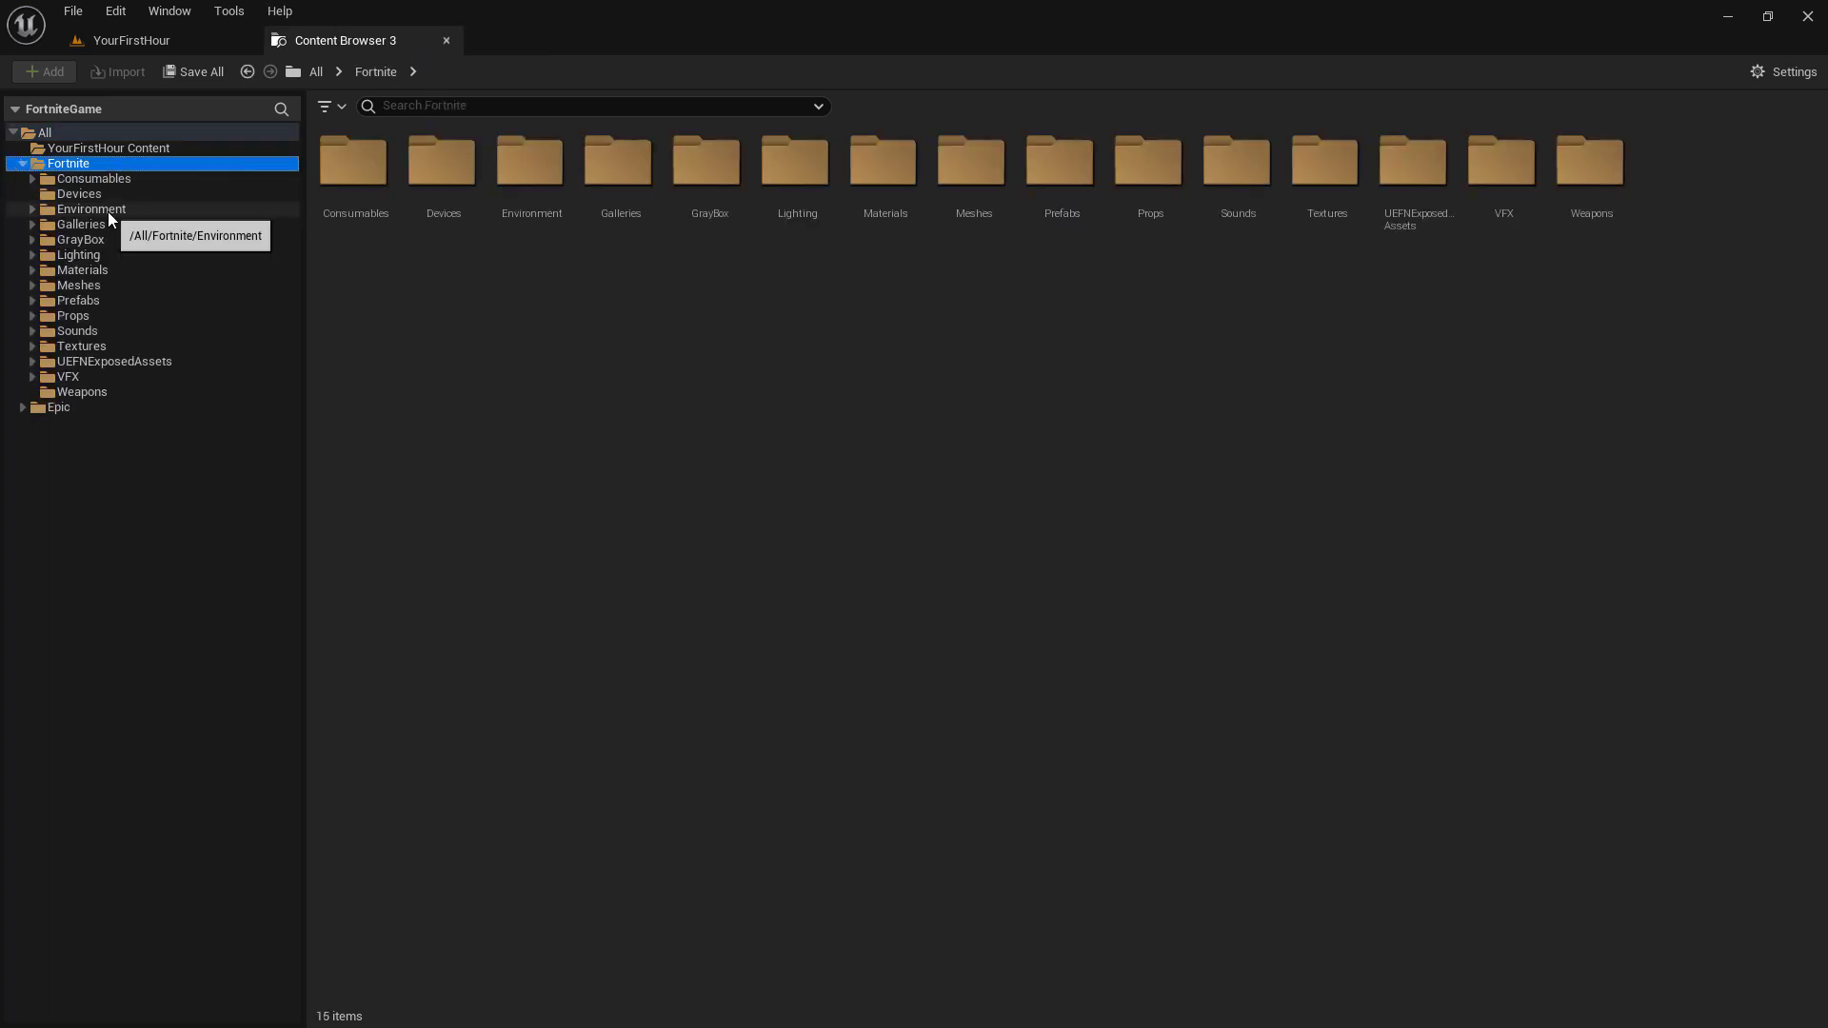
click(107, 214)
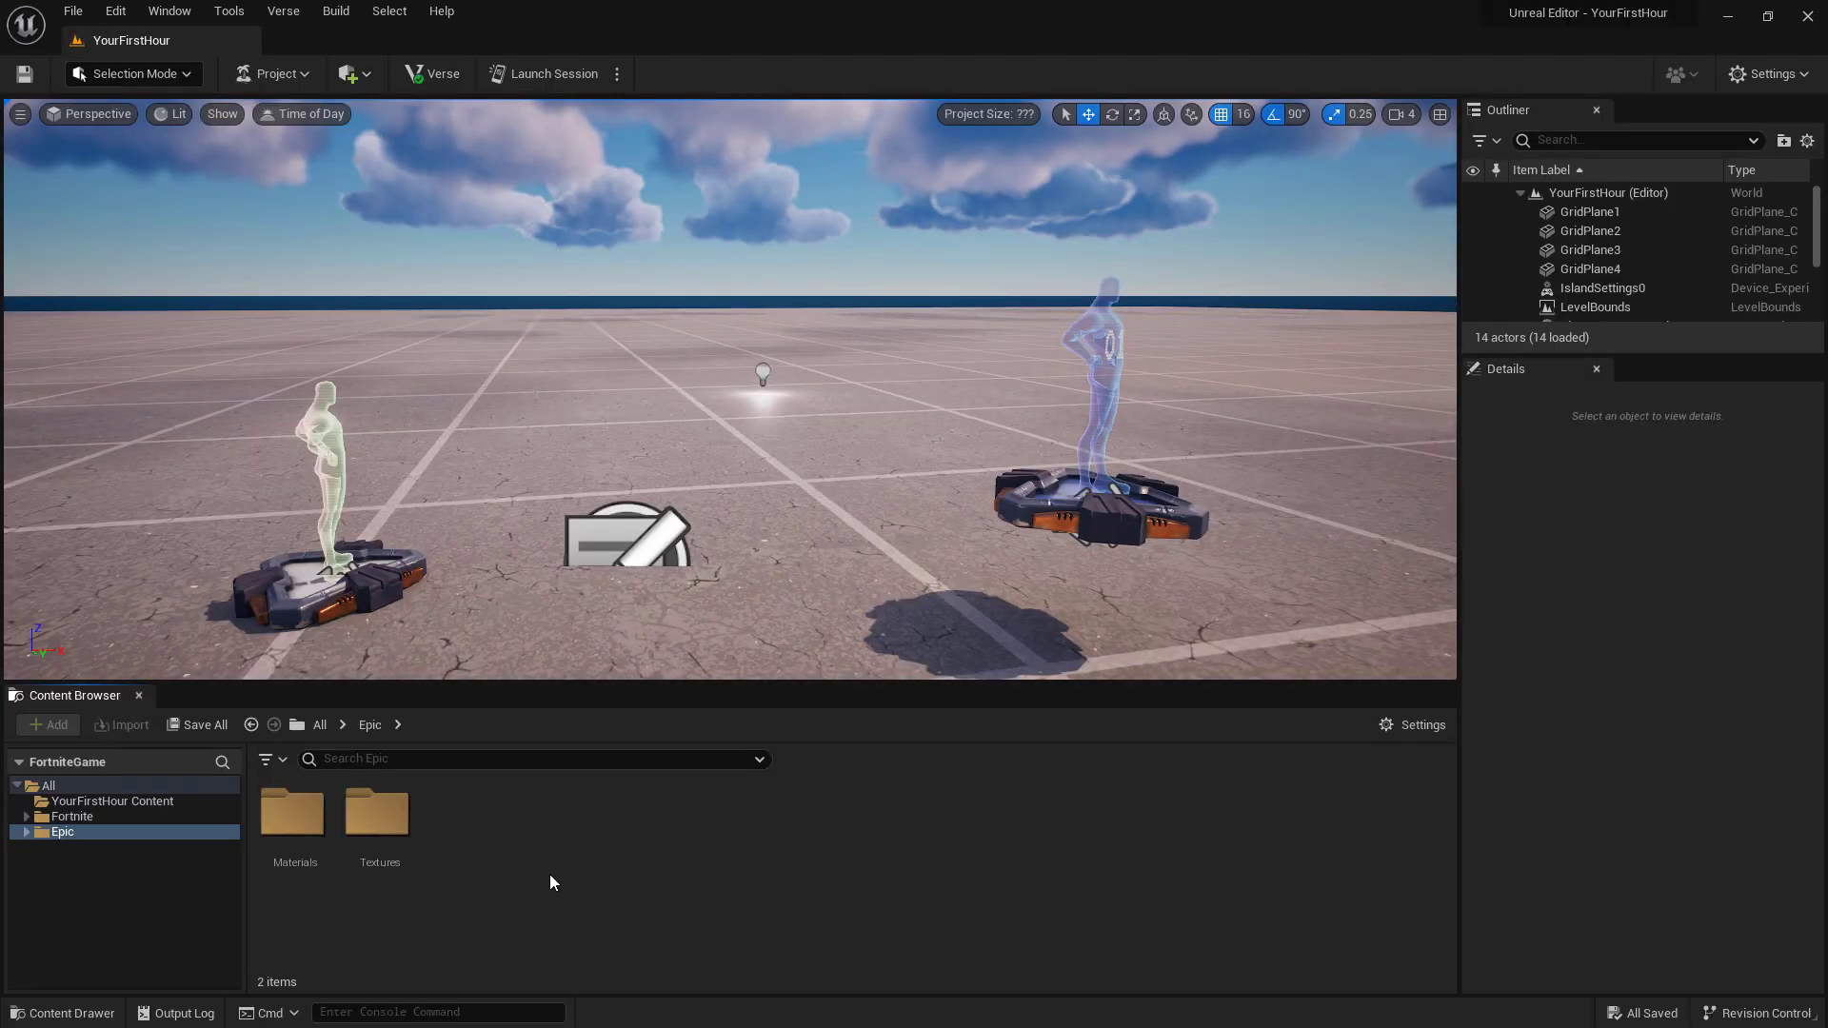
Examine the contents of the YourFirstHour Content, Fortnite and Epic folders in the docked content browser
click(94, 813)
click(97, 802)
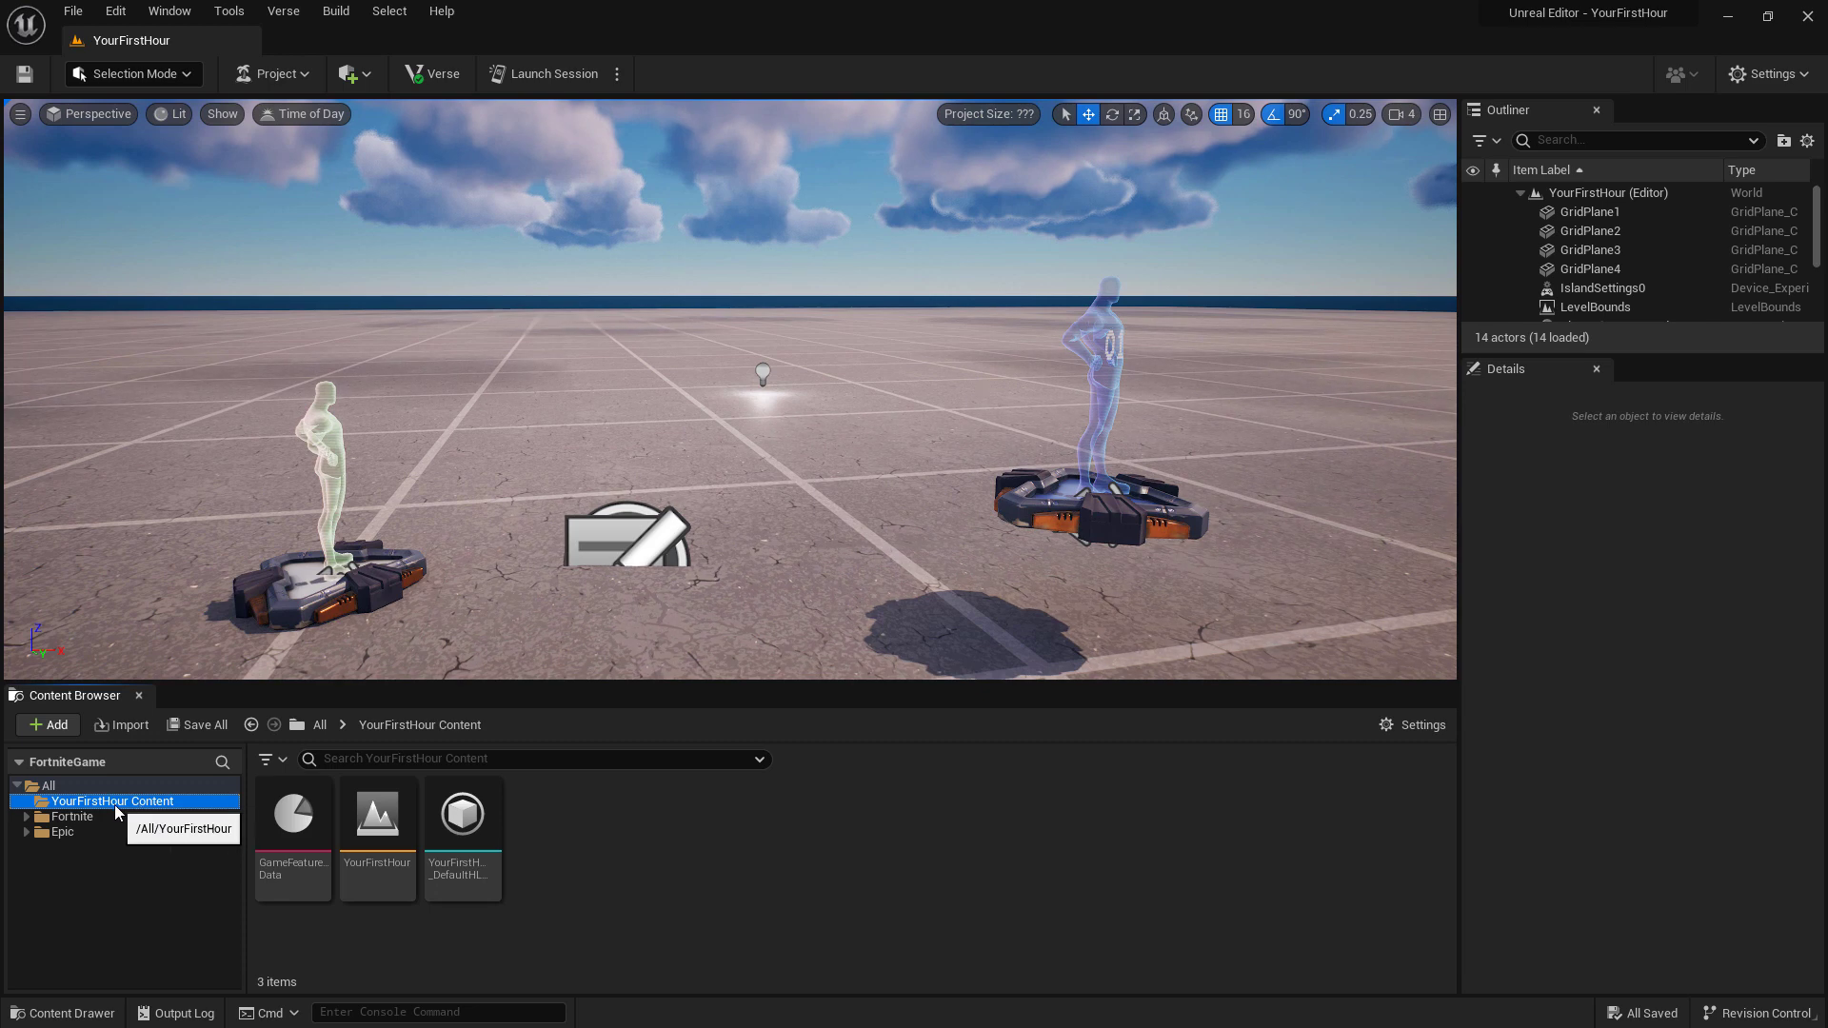
click(638, 845)
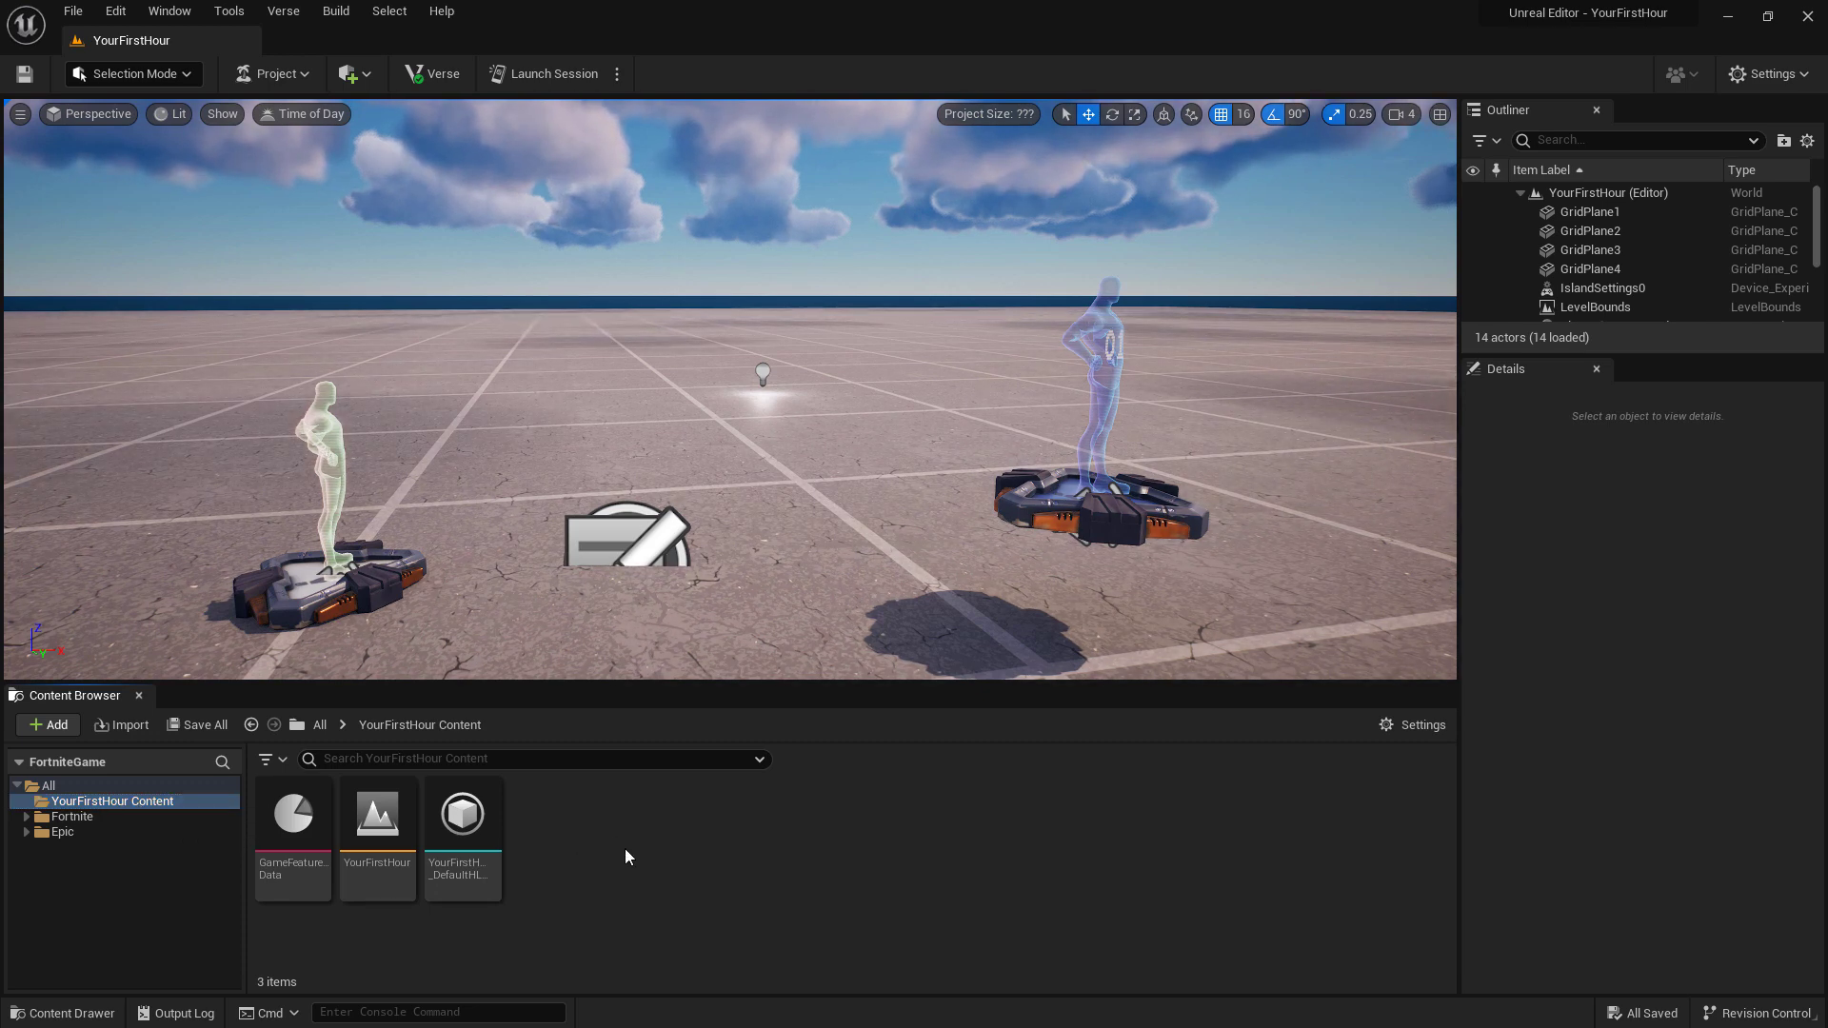
click(94, 815)
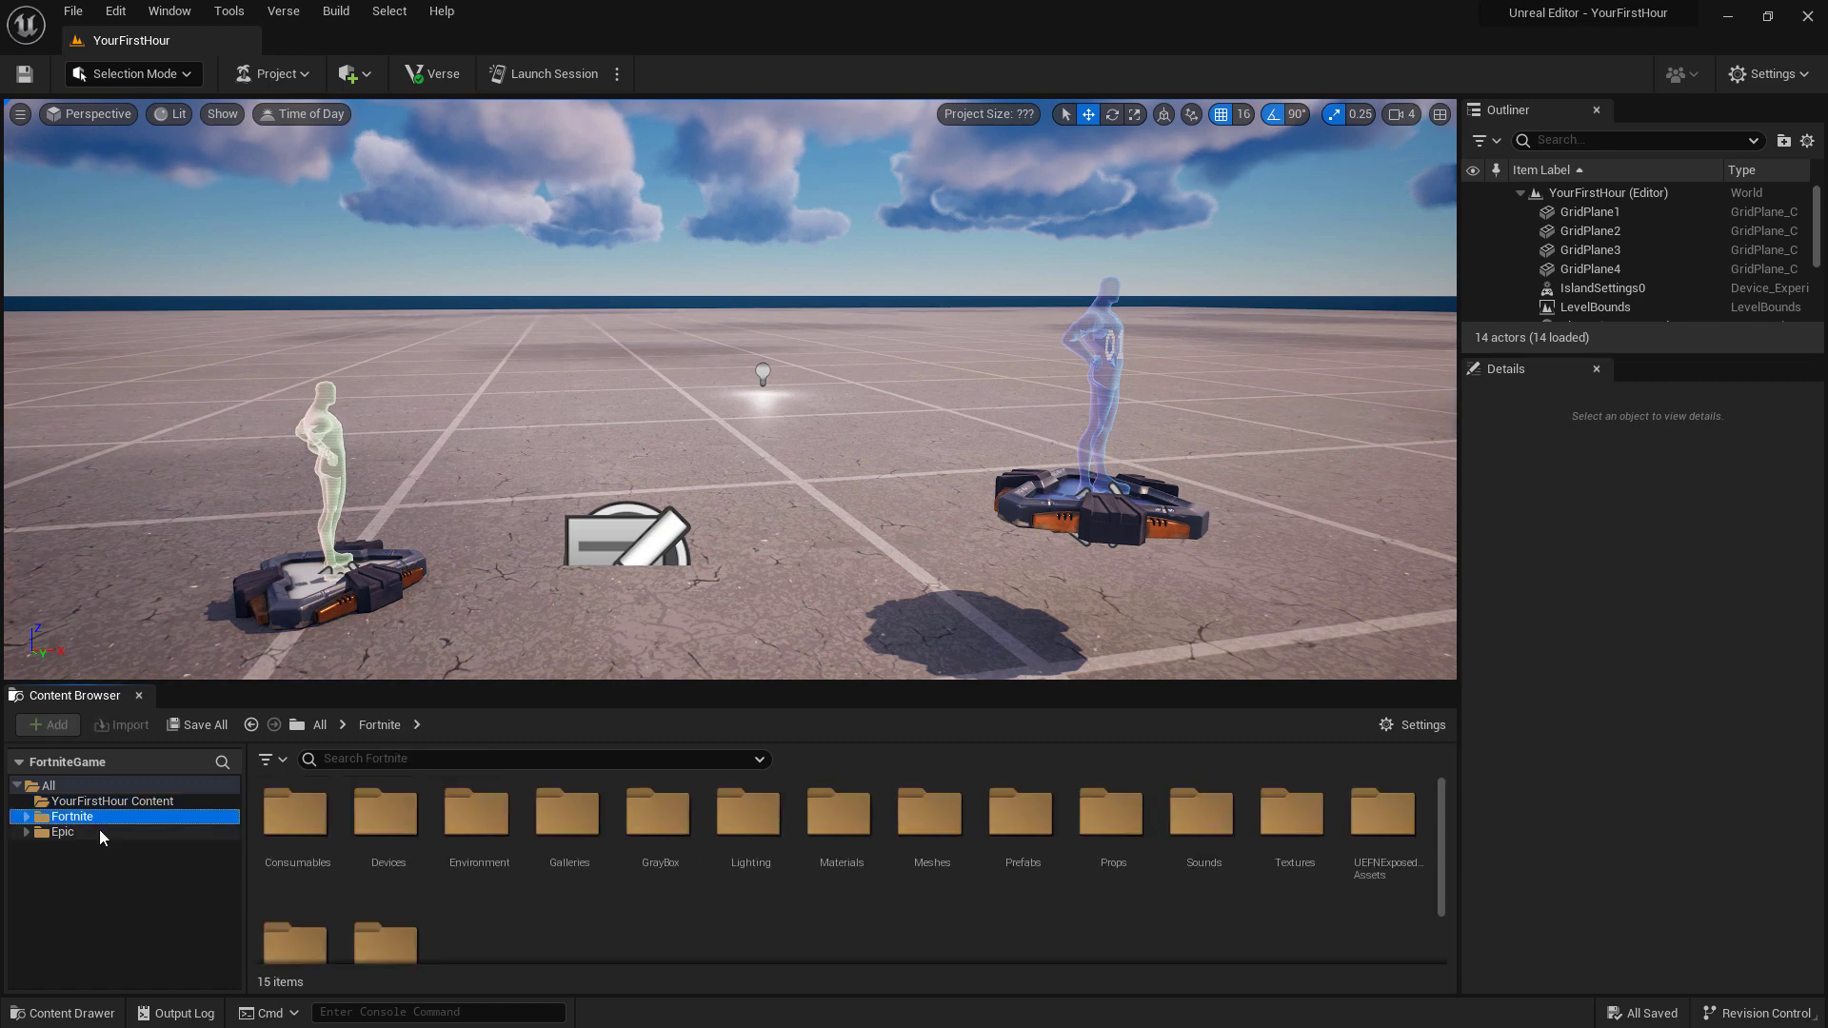
click(99, 830)
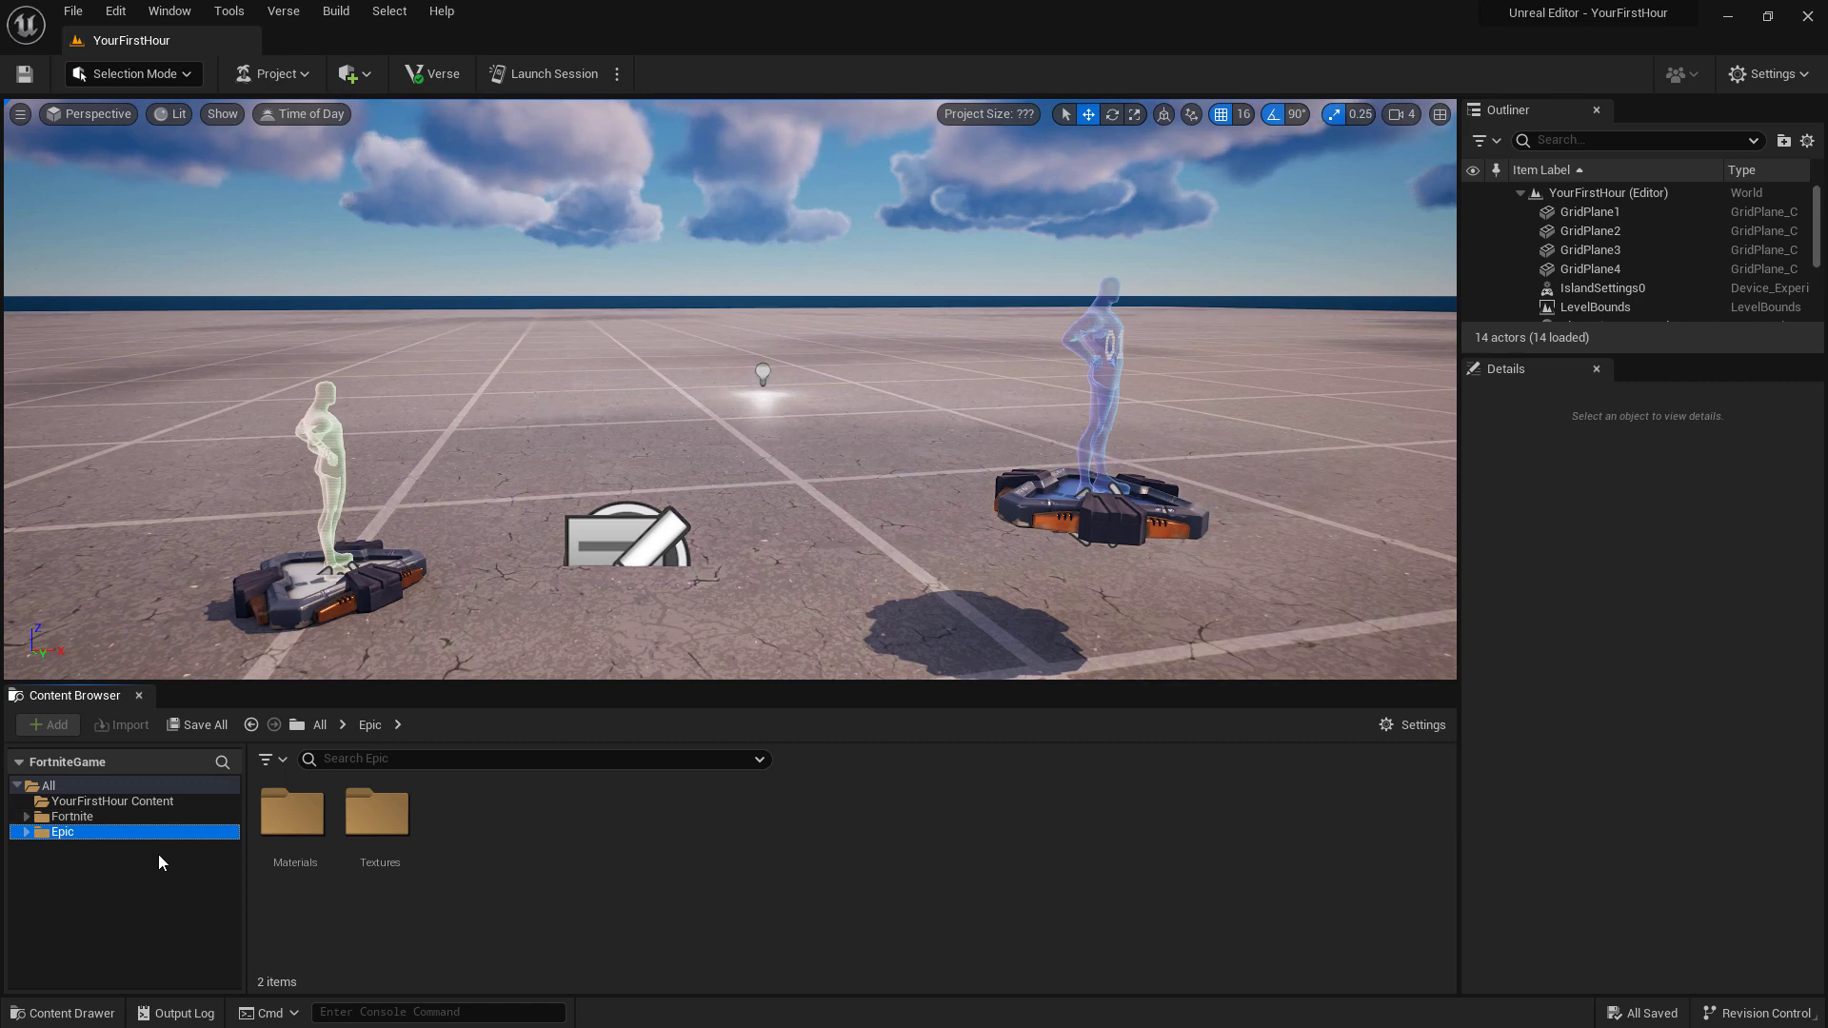
Place a point light on the ground between the green-figure spawn pad and the existing point light
click(354, 74)
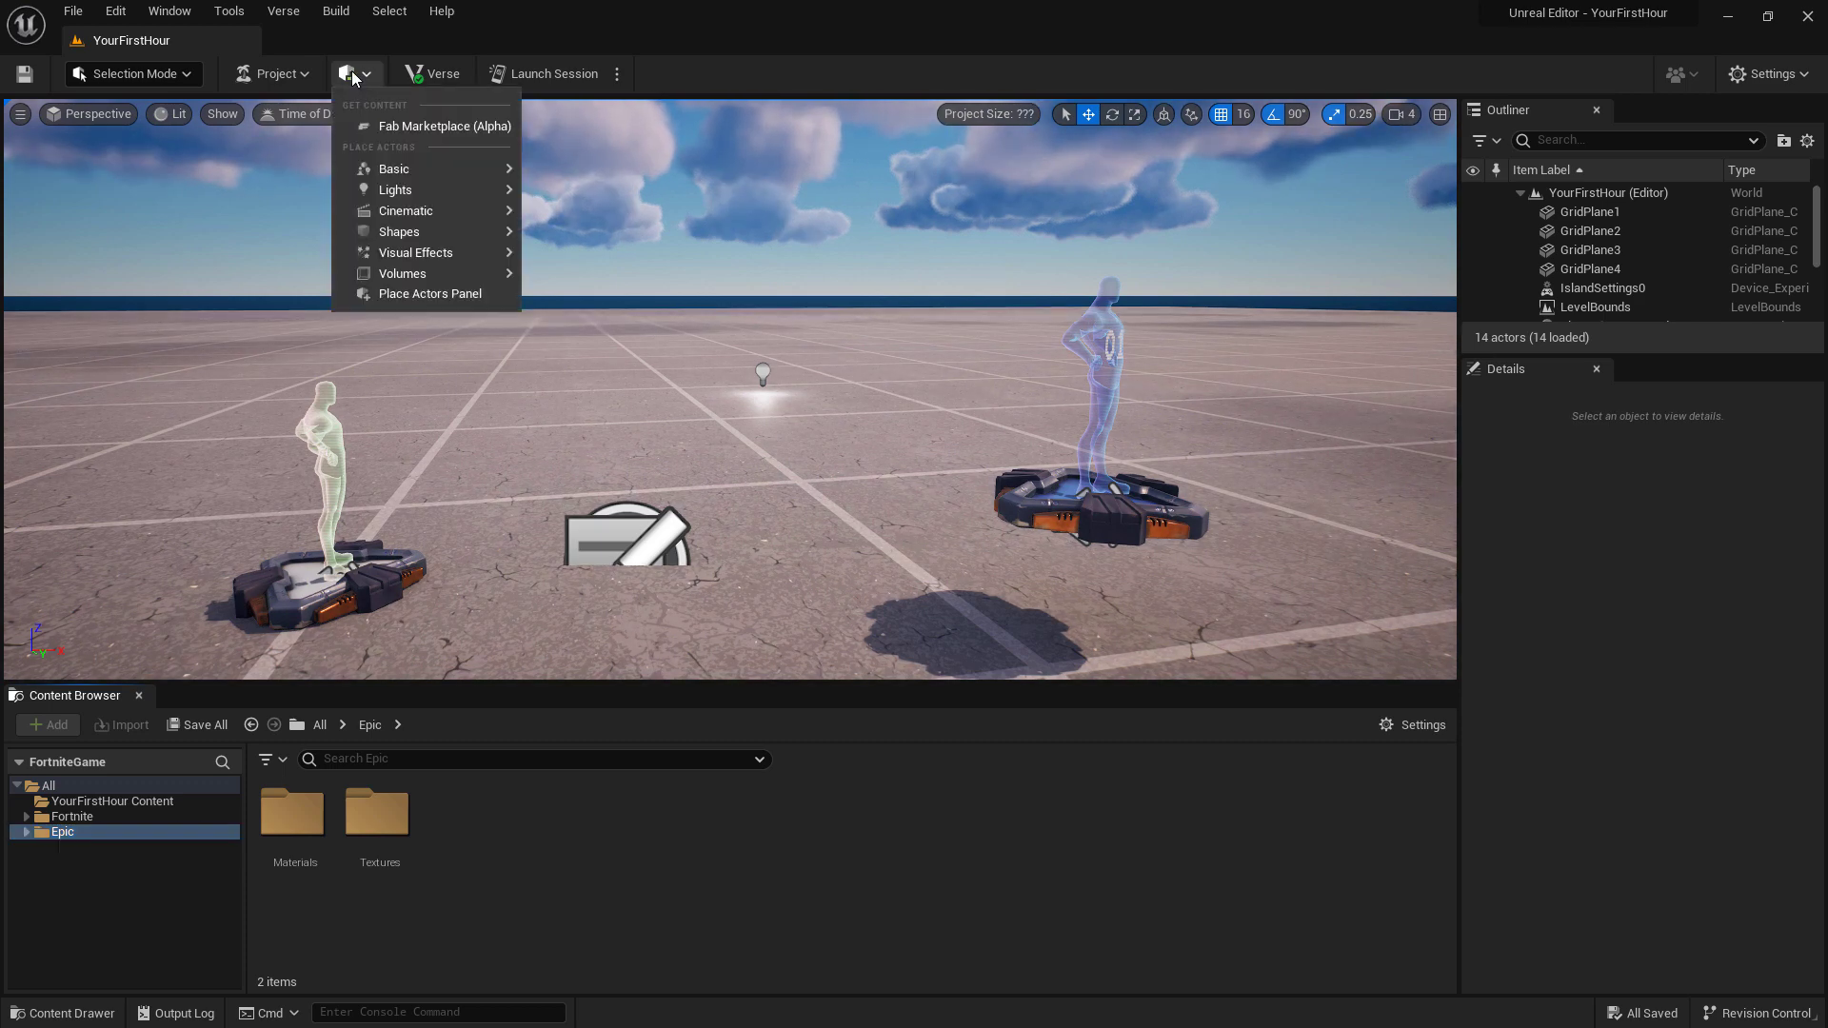
mouse_move(457, 190)
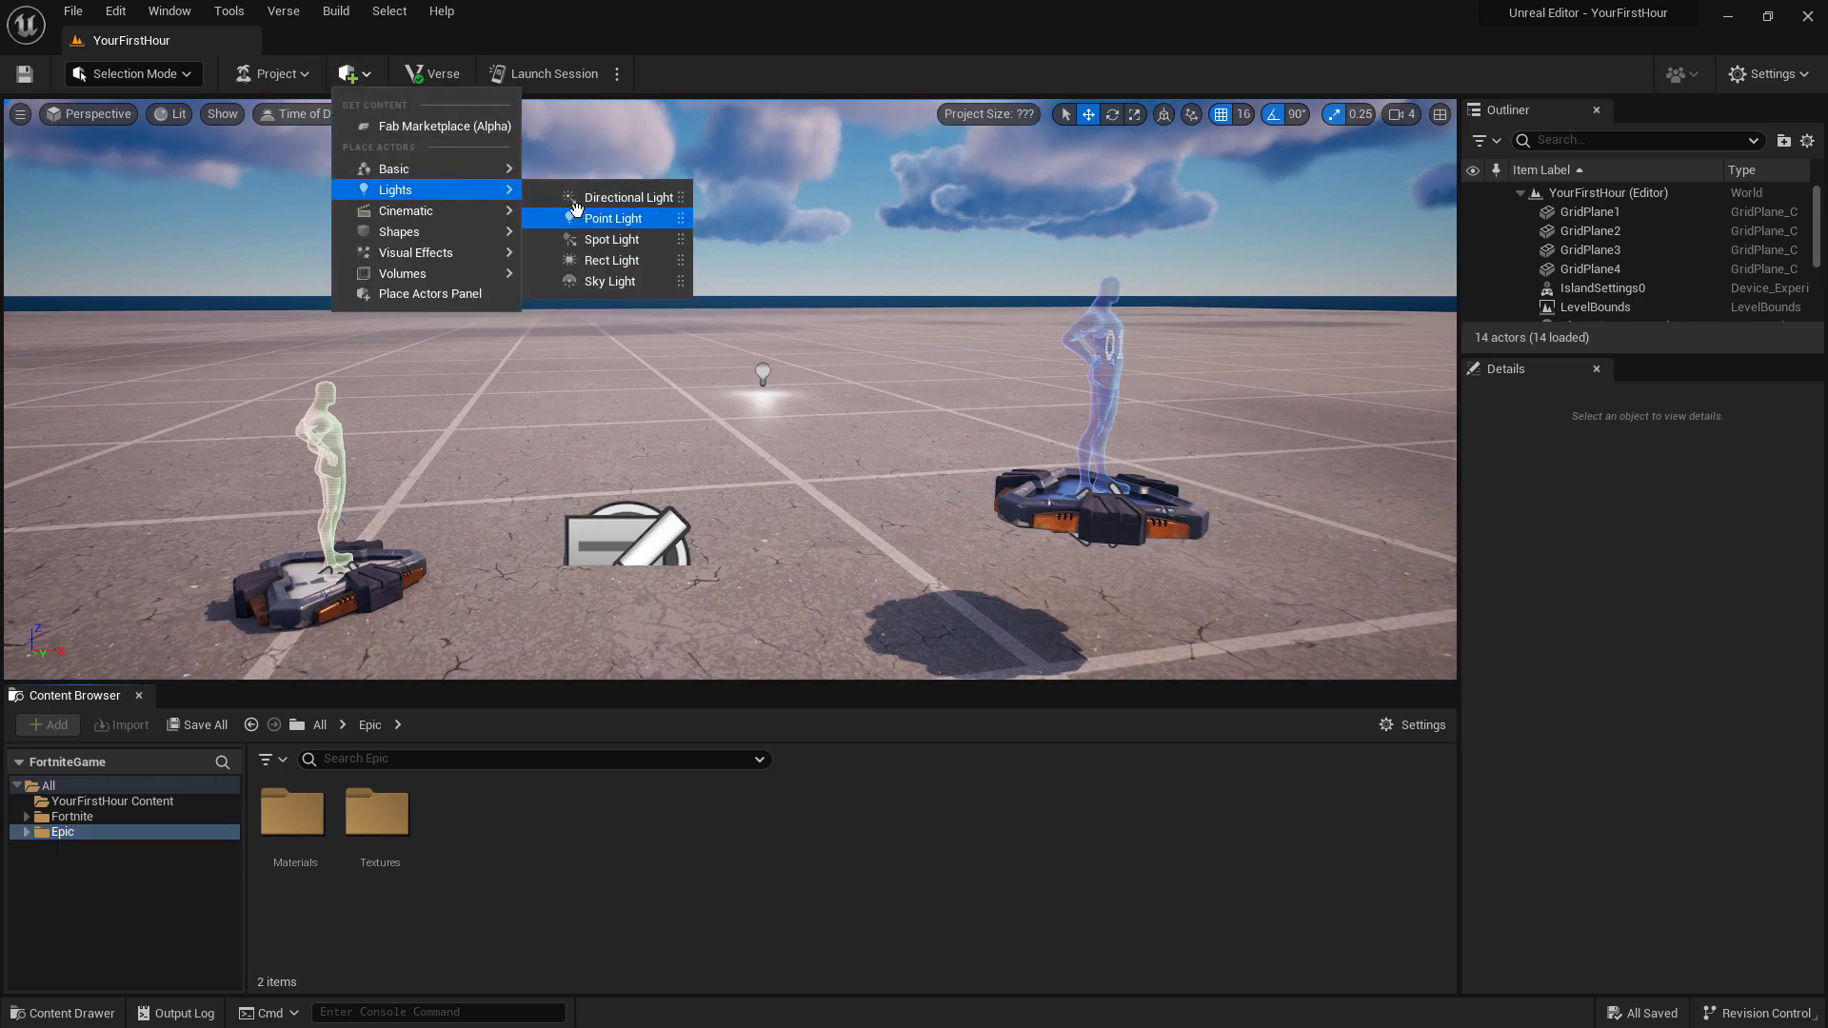
drag(580, 217, 552, 383)
click(368, 77)
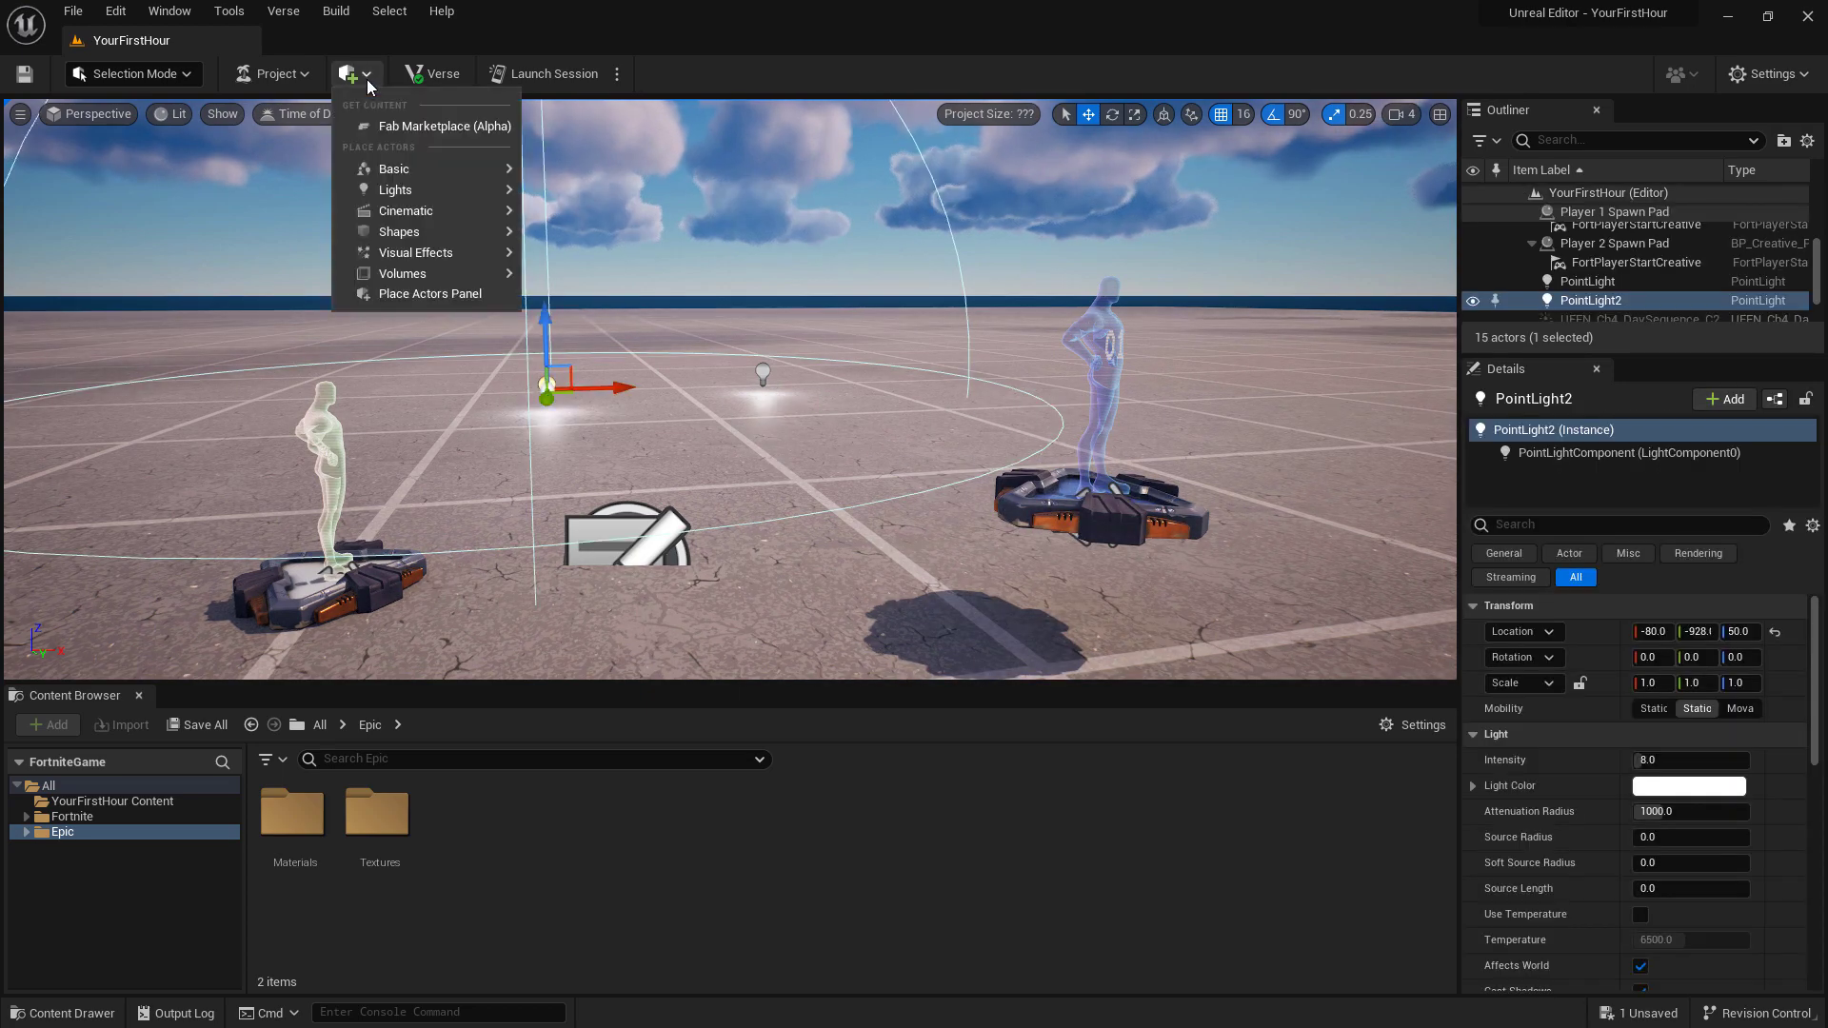
mouse_move(450, 235)
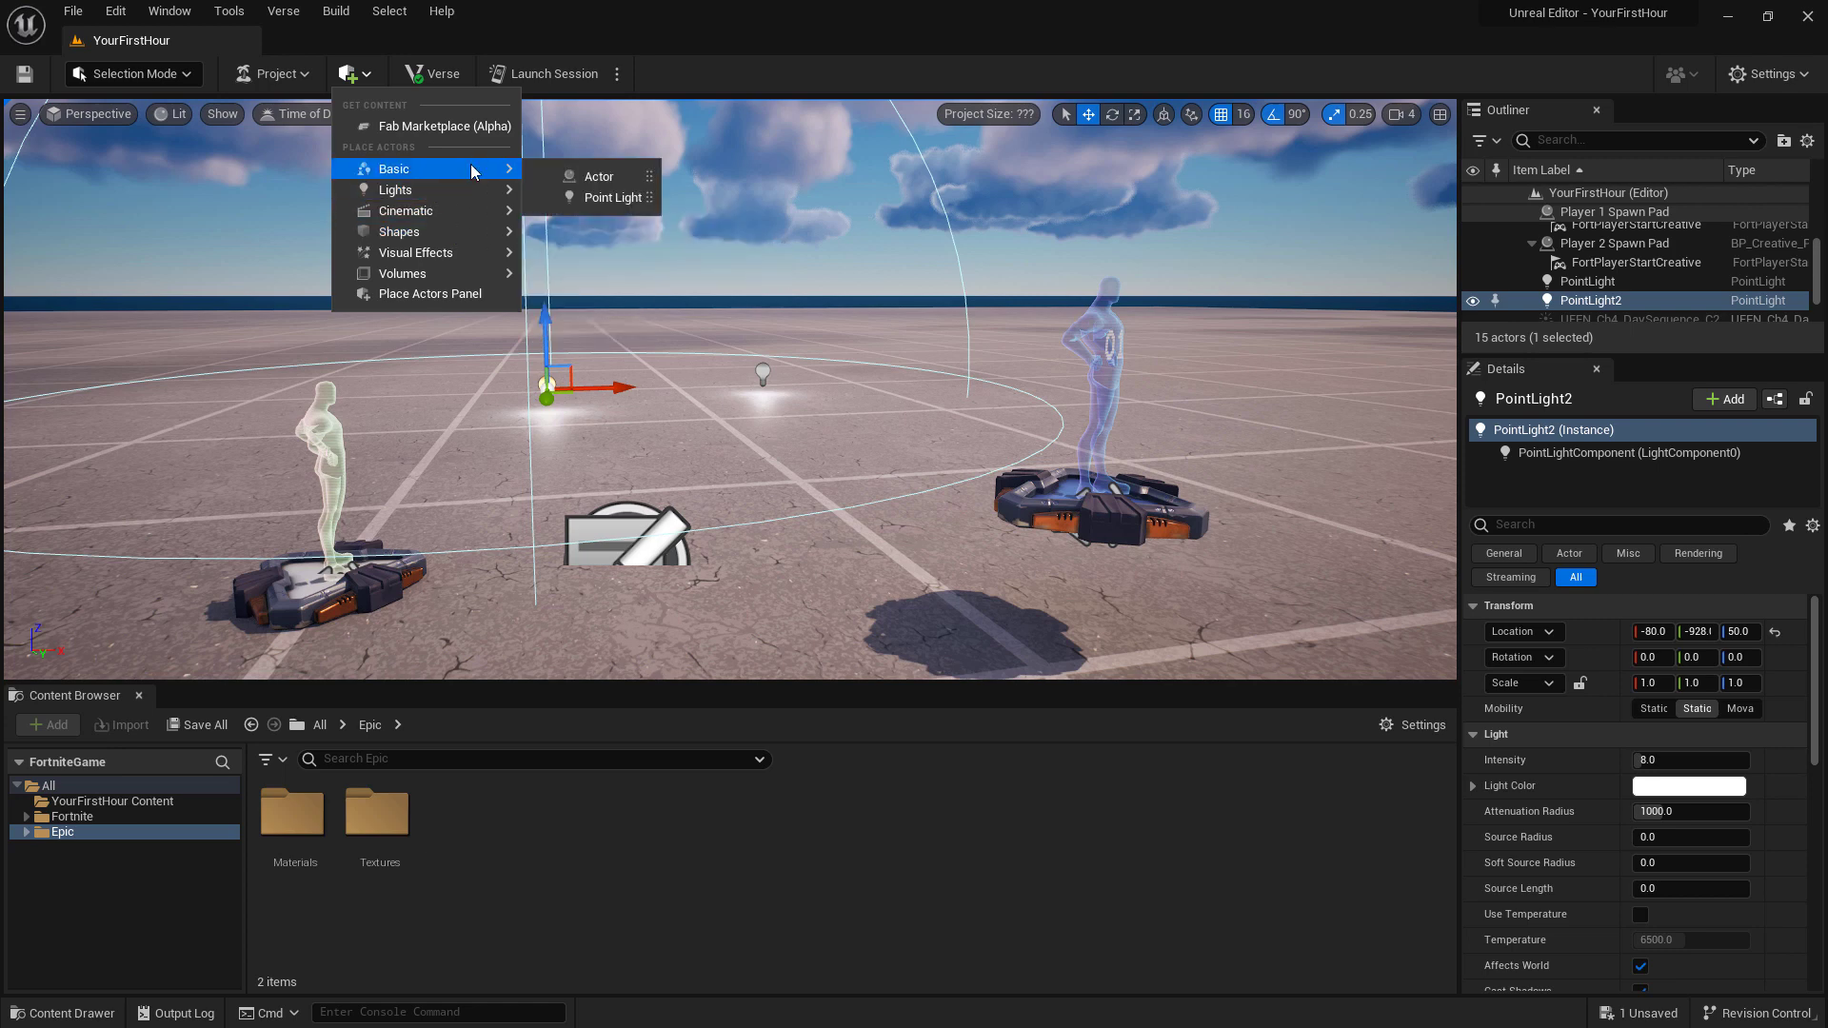
mouse_move(457, 276)
click(595, 914)
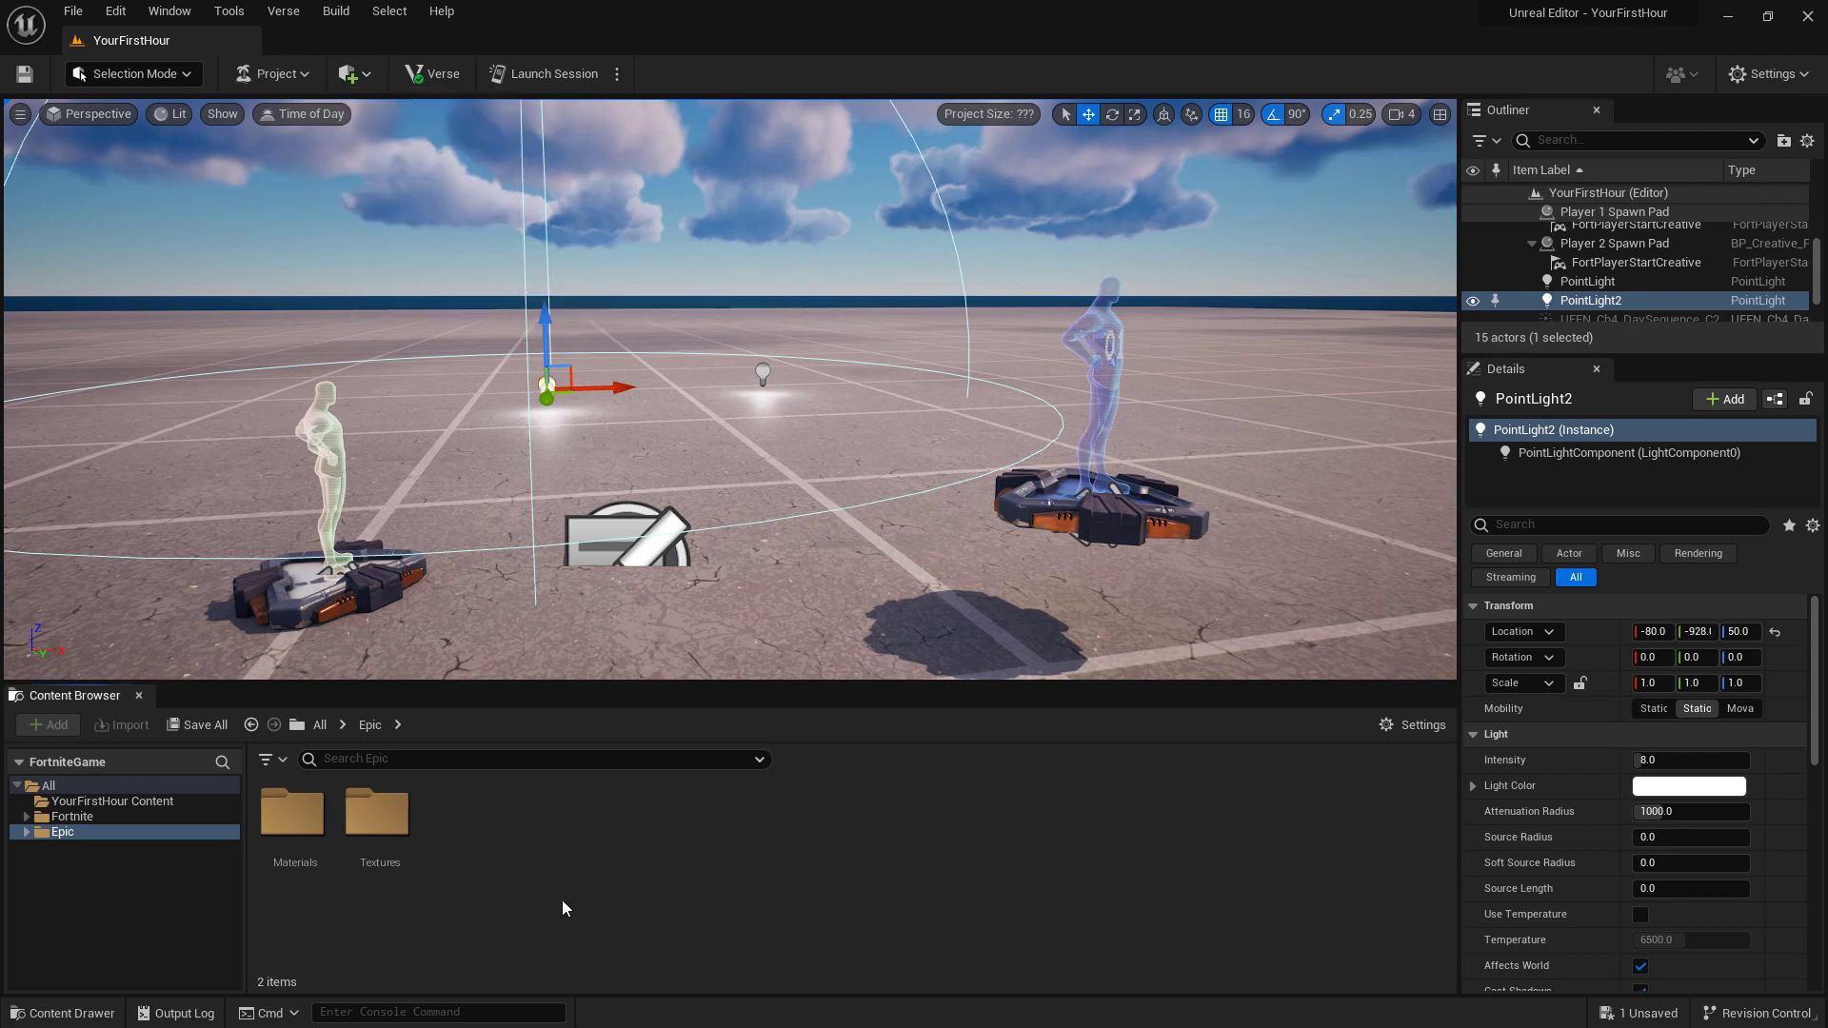
Place the Sunburst SciFiCity Bldg 01 Top 01b prop from Fortnite's Cyber City props behind the spawn pads and inspect it
click(181, 816)
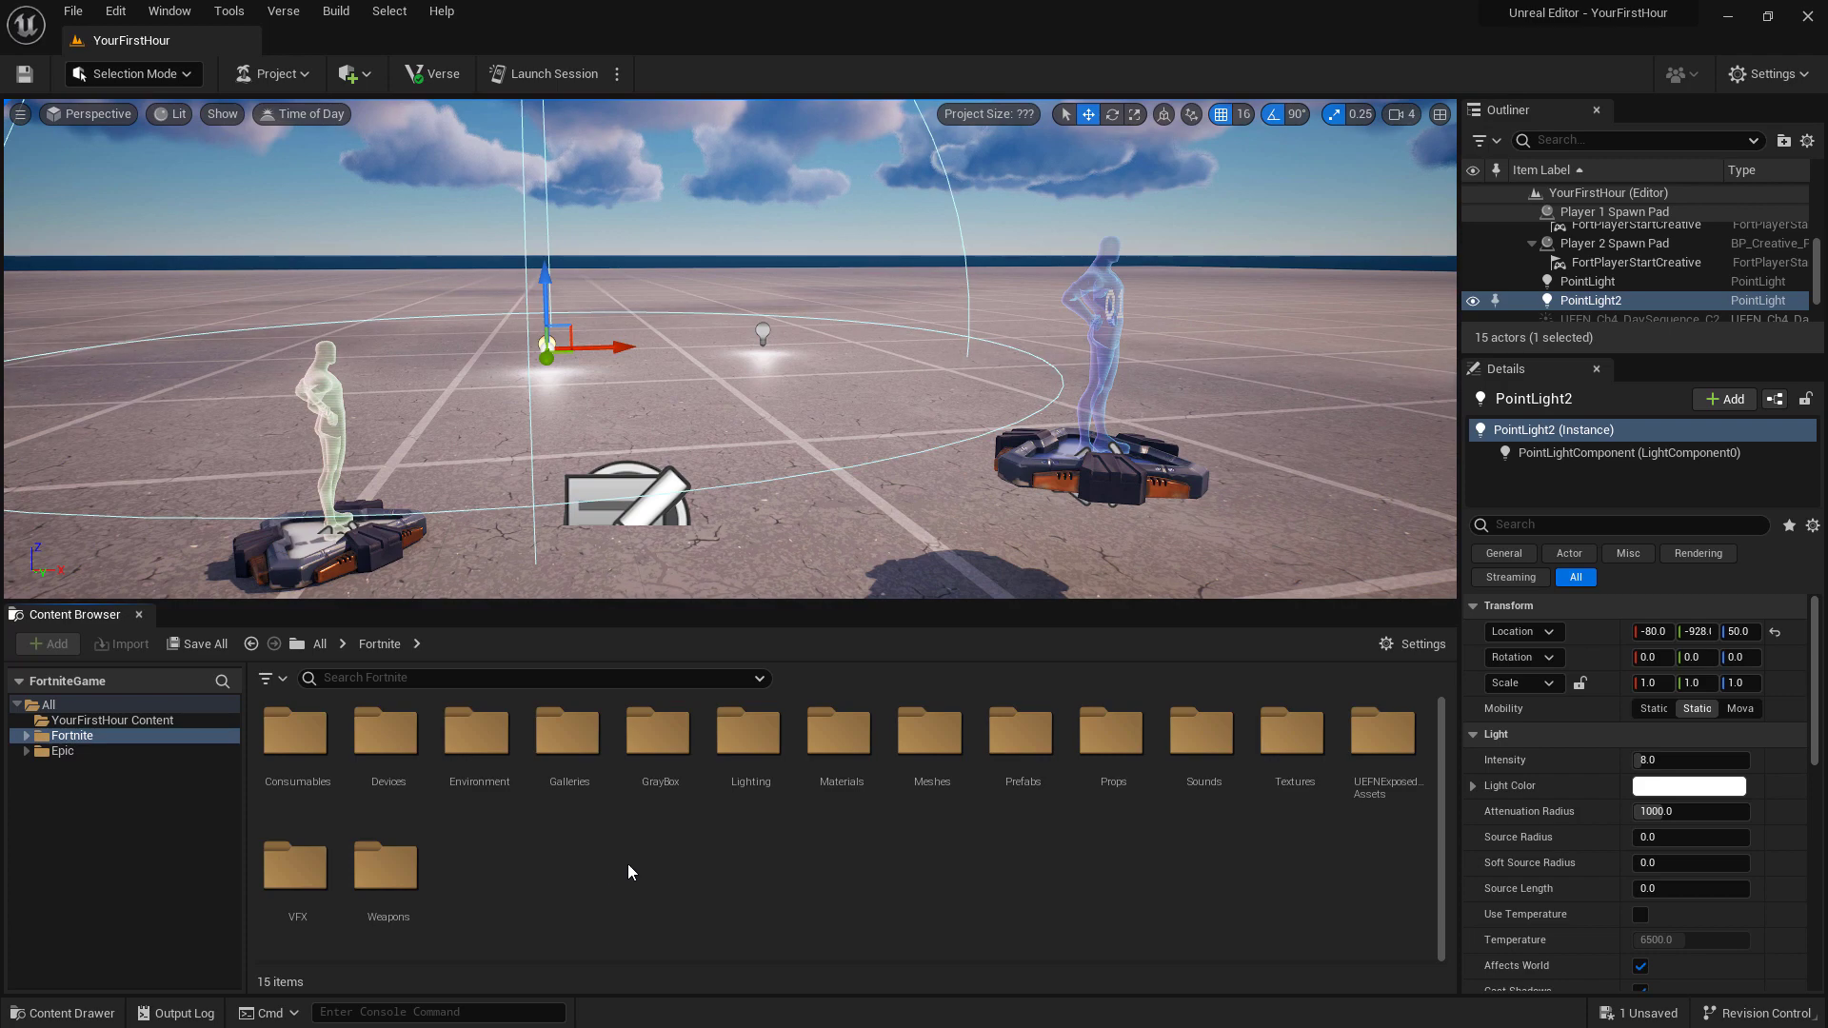
double_click(1111, 733)
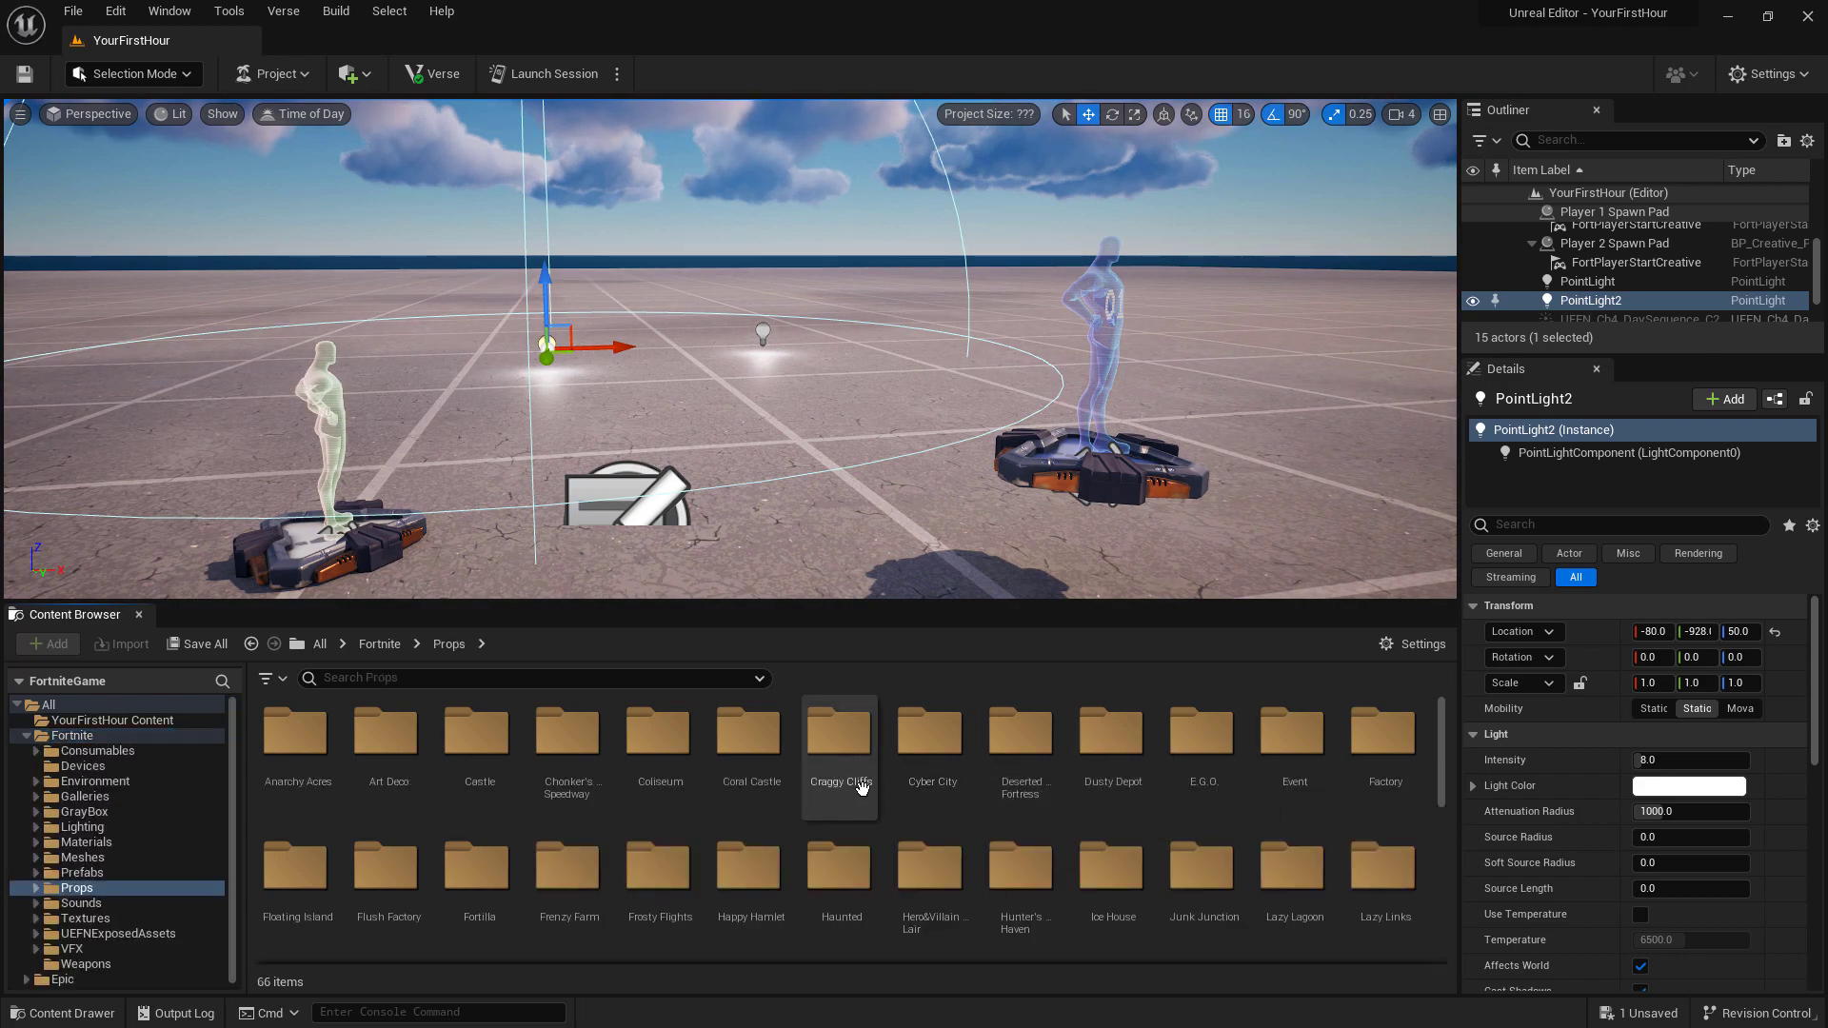
double_click(941, 737)
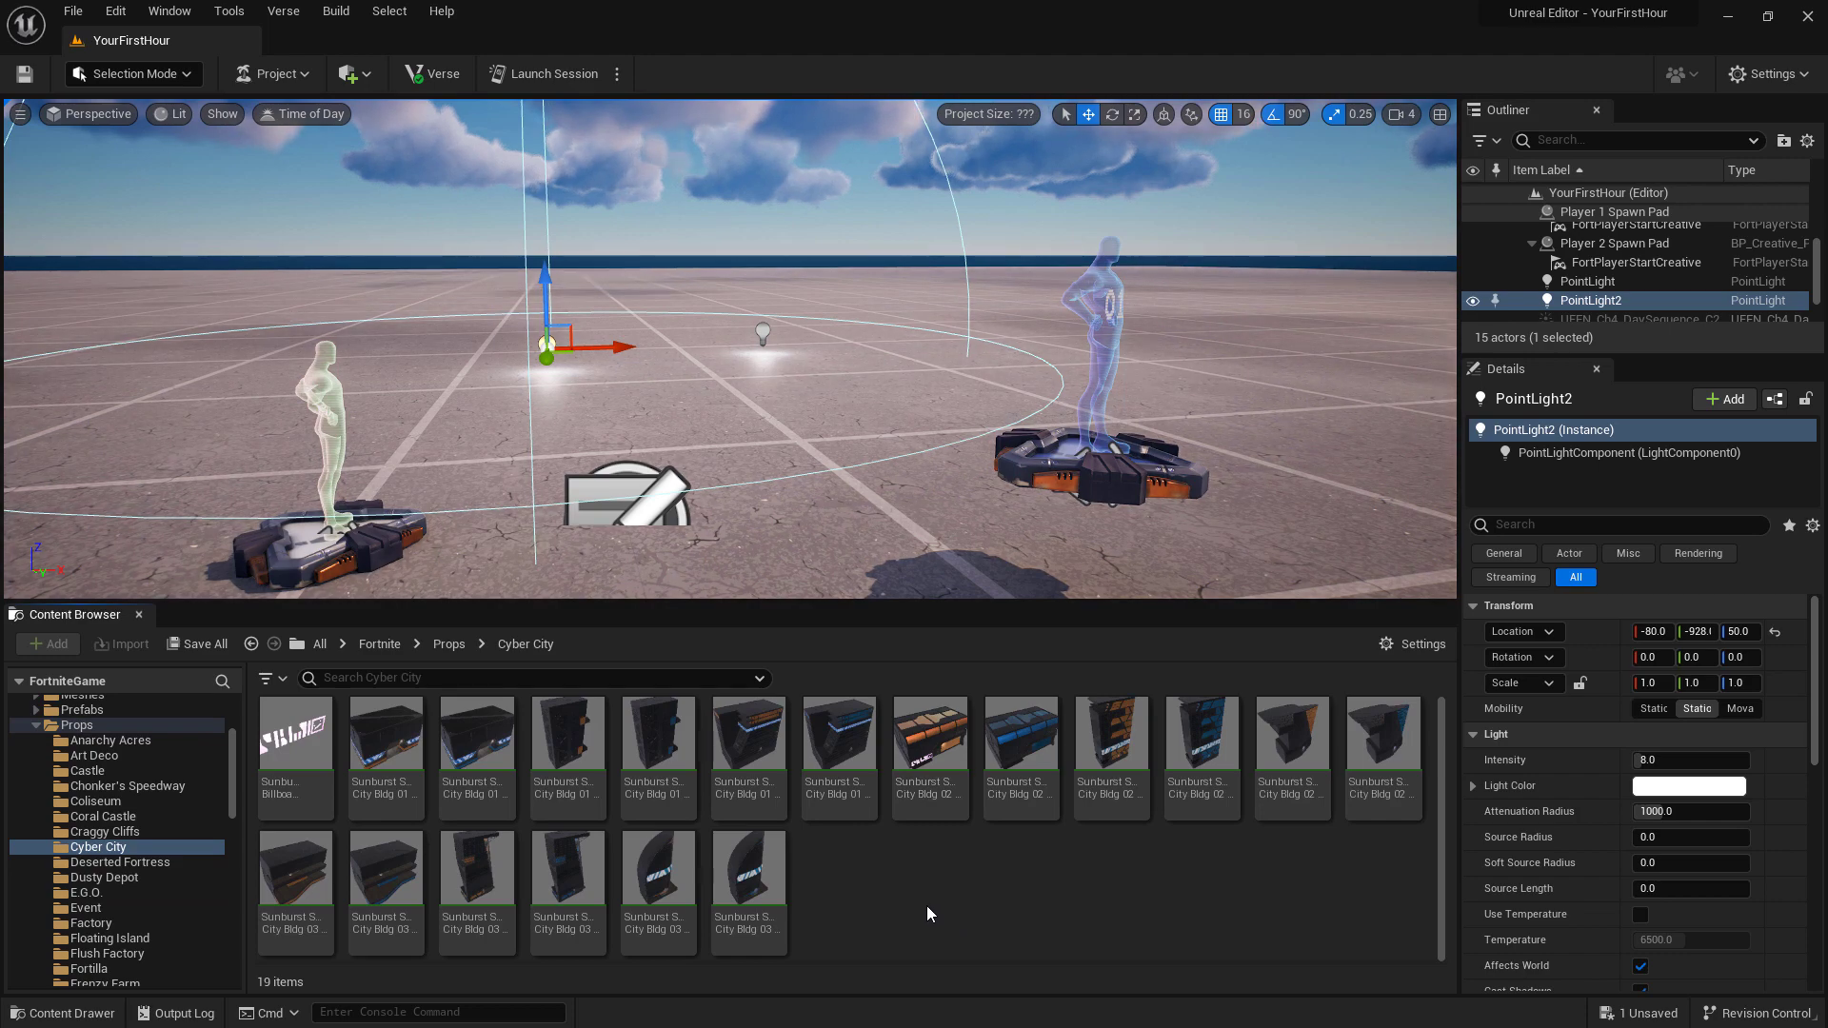
mouse_move(753, 738)
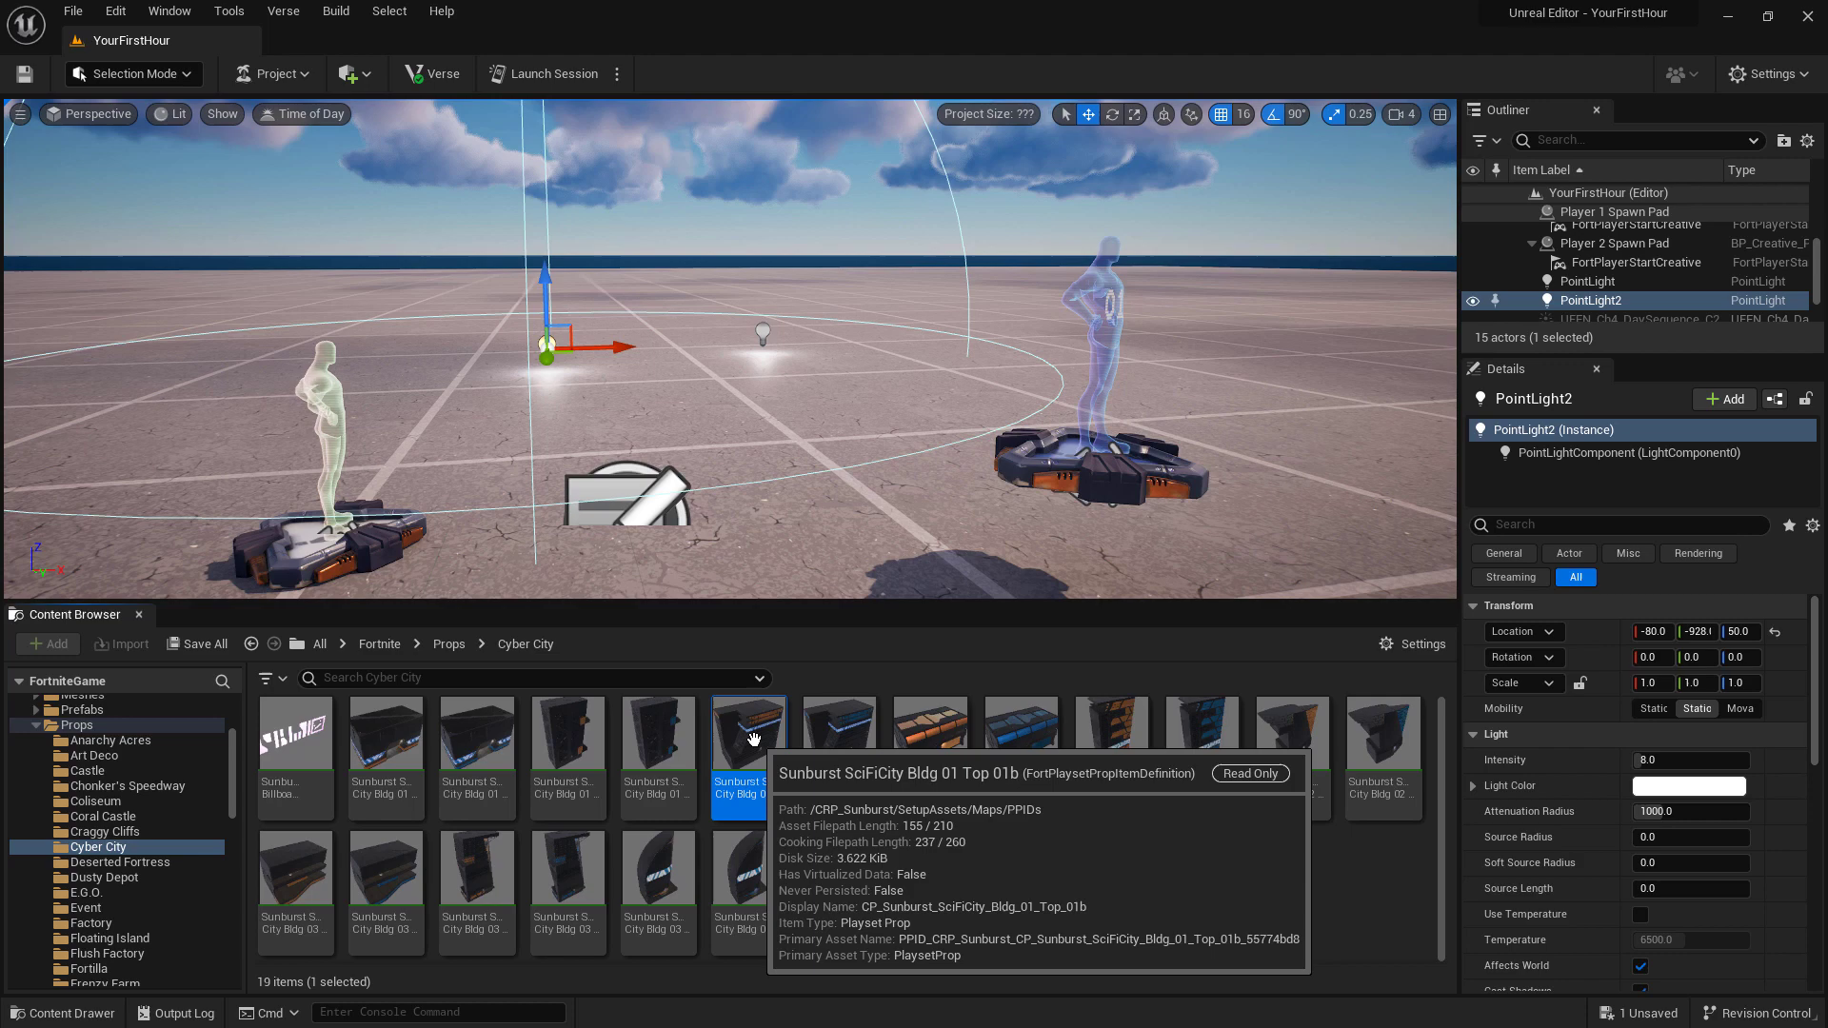
drag(752, 738, 865, 288)
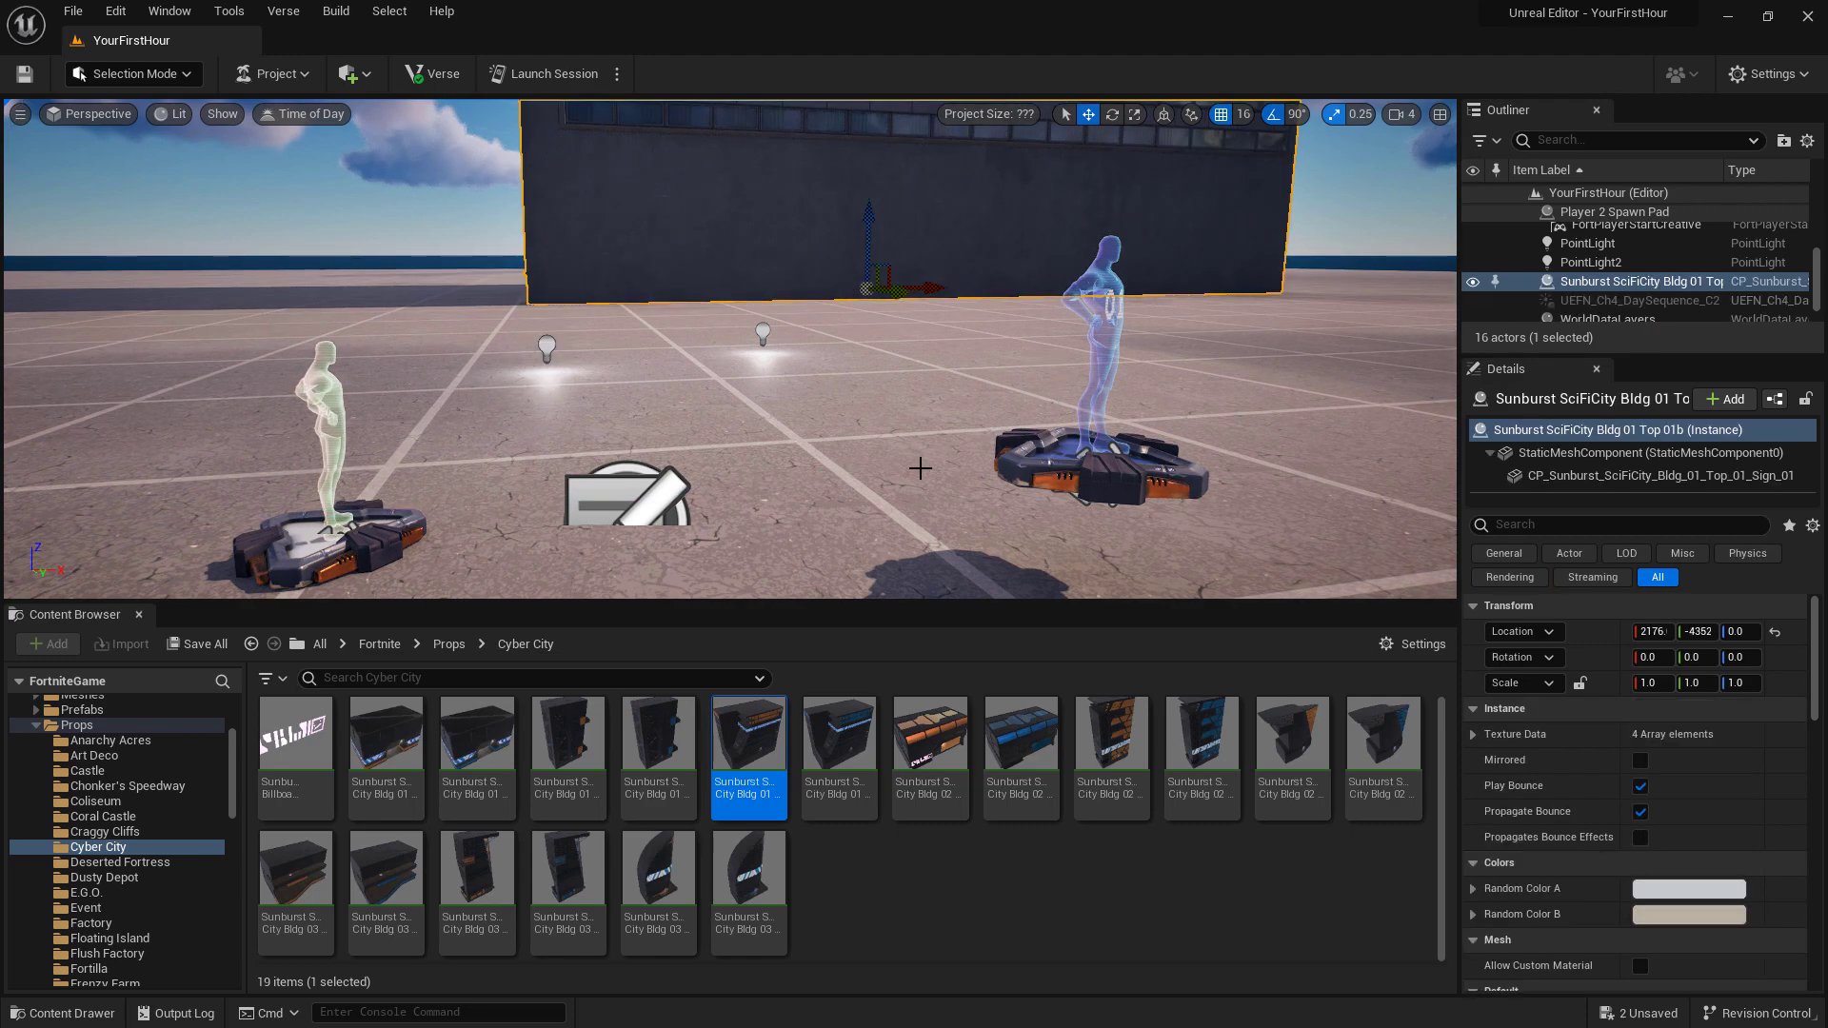
right_drag(920, 469, 1427, 533)
key(a)
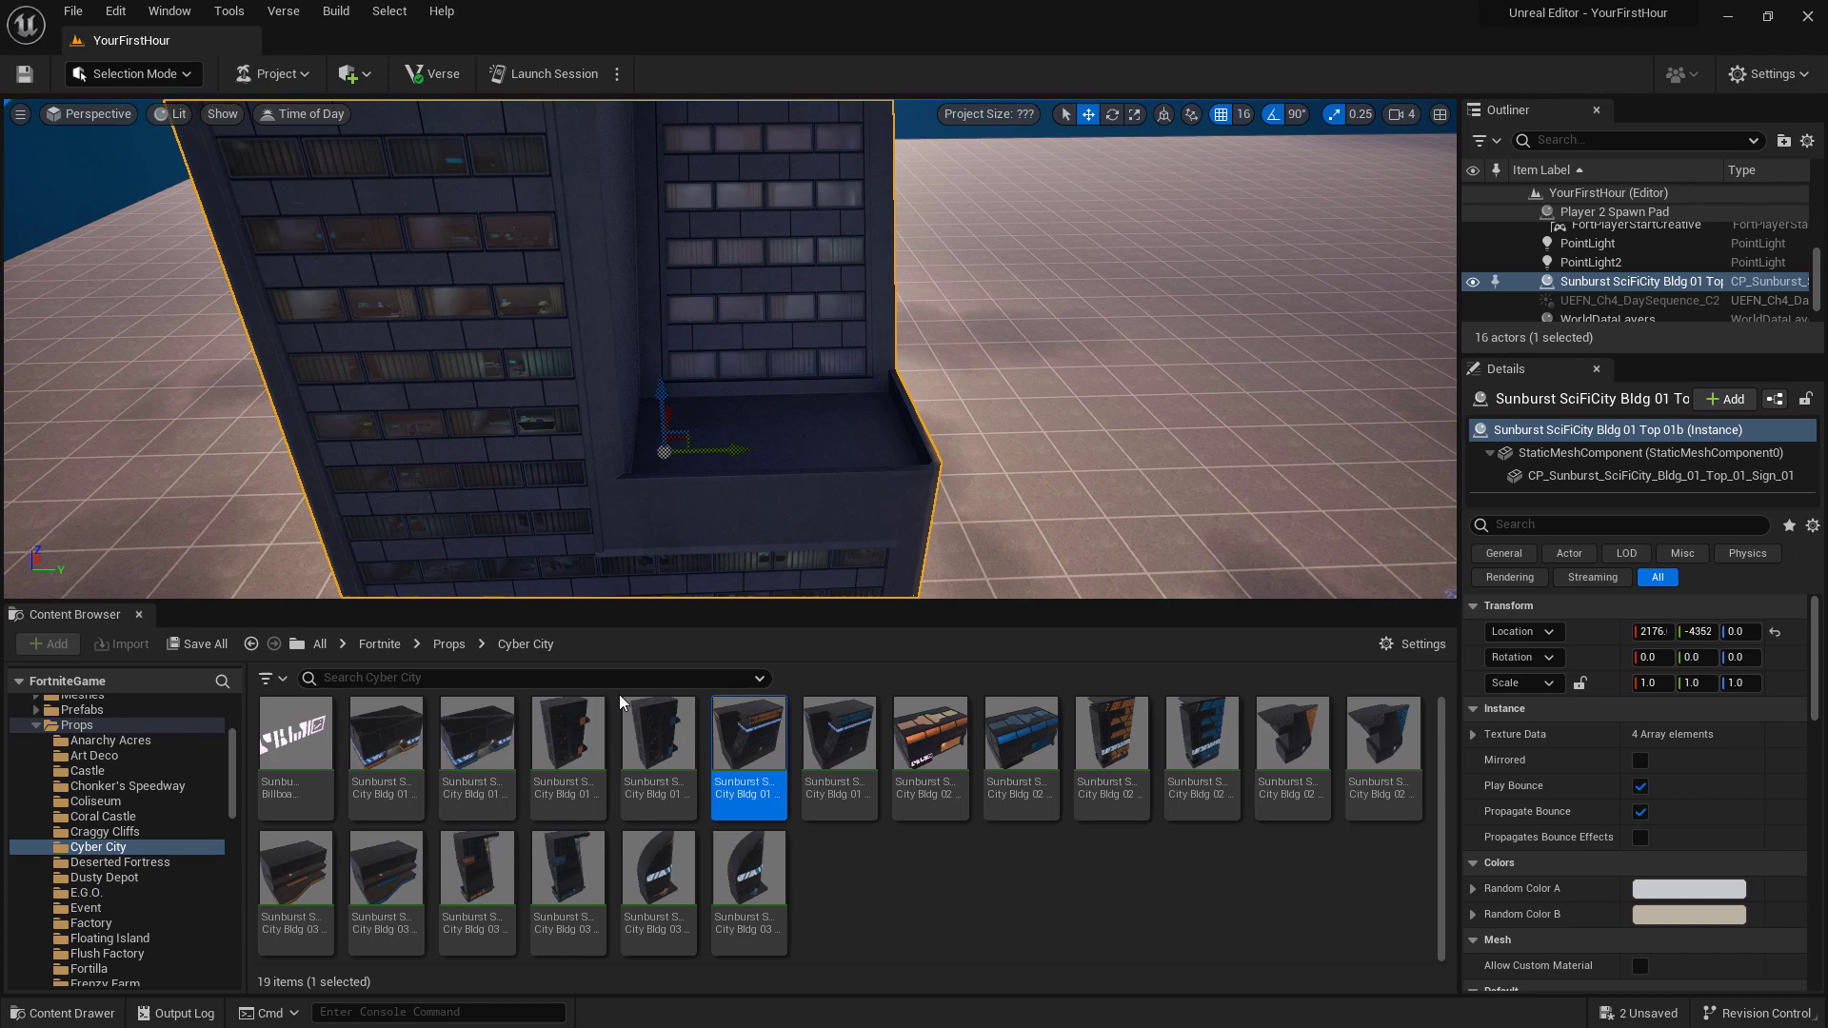
mouse_move(529, 729)
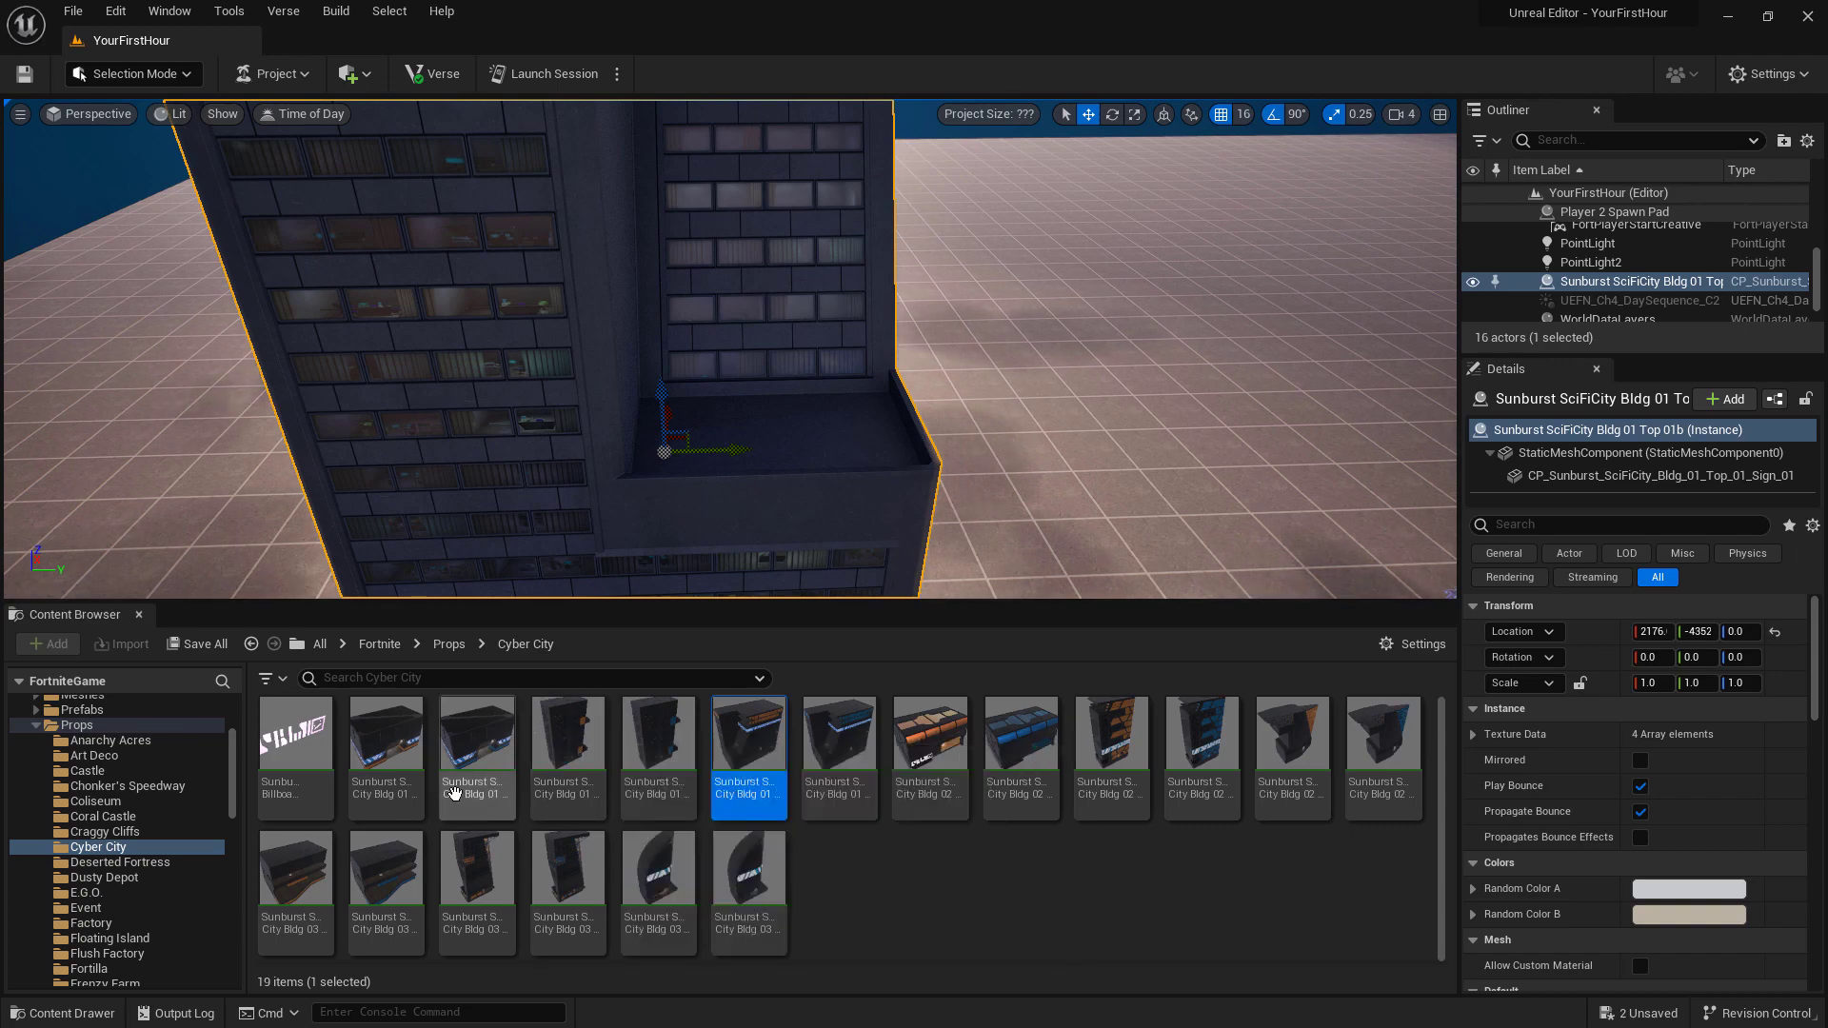
mouse_move(404, 786)
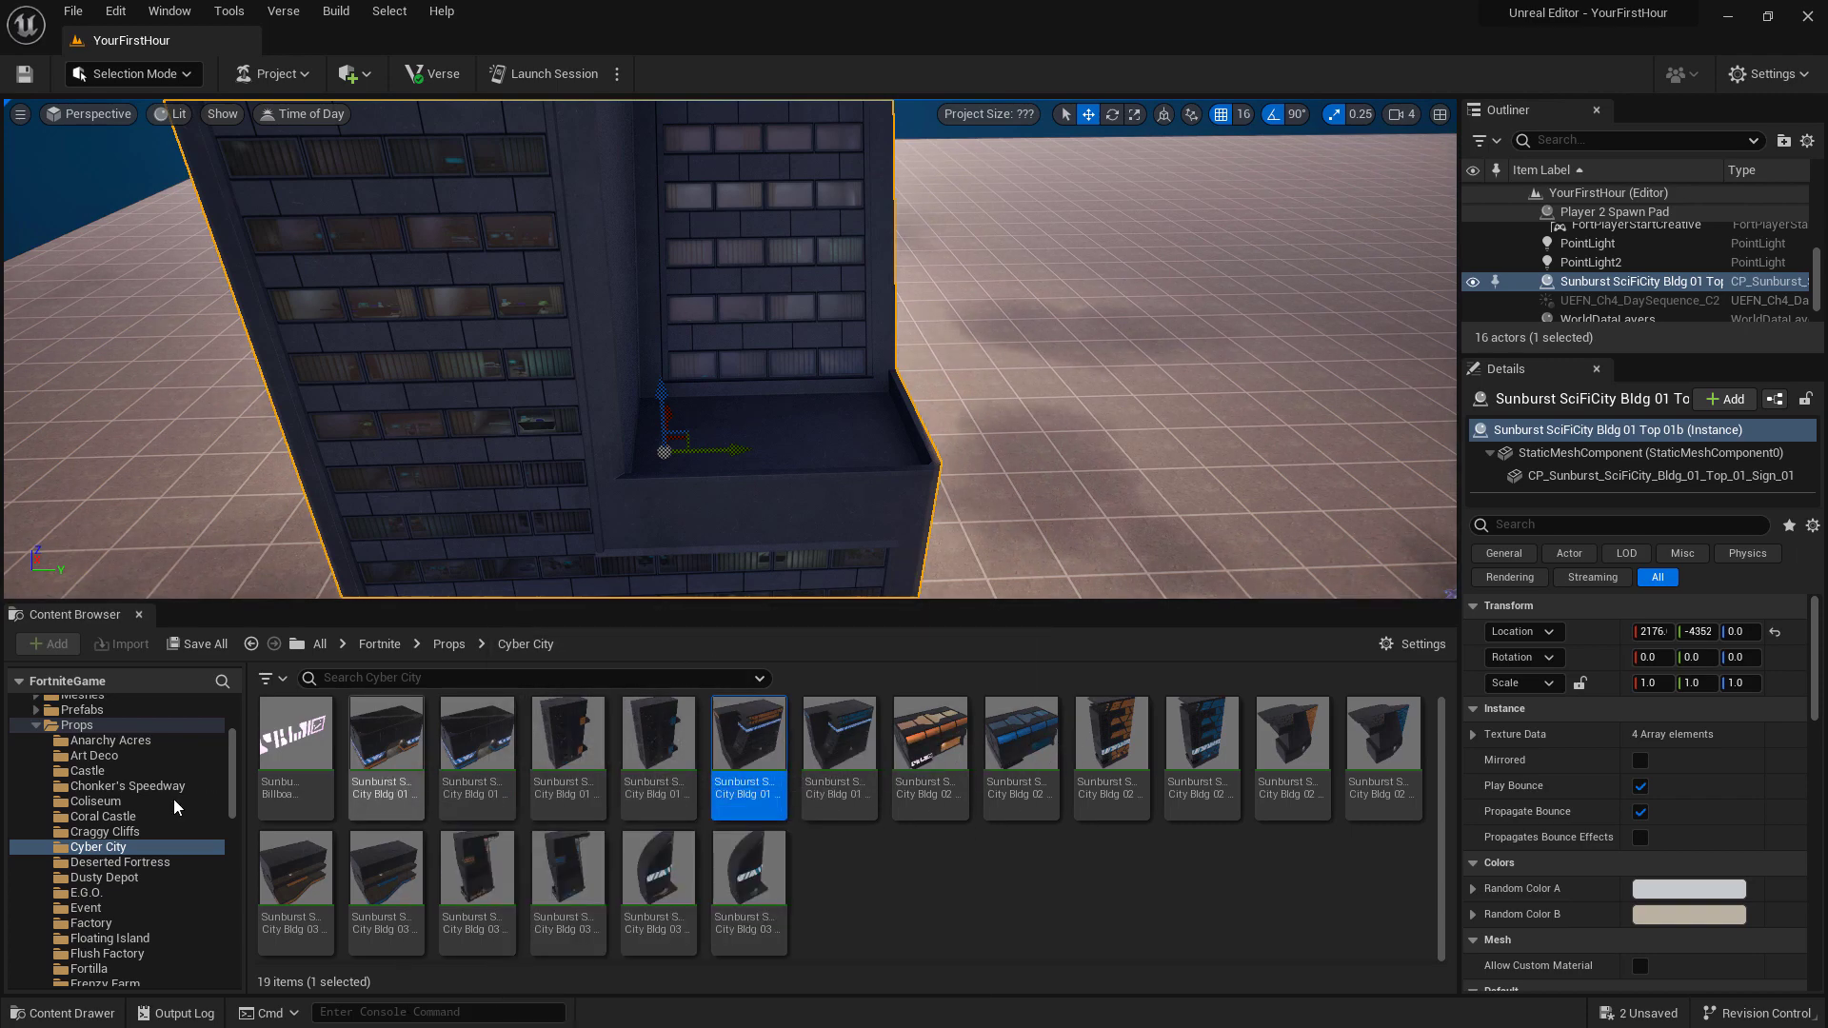
Place the Clock Tower Gallery from Fortnite's Building galleries on the open ground beside the tall building
click(33, 724)
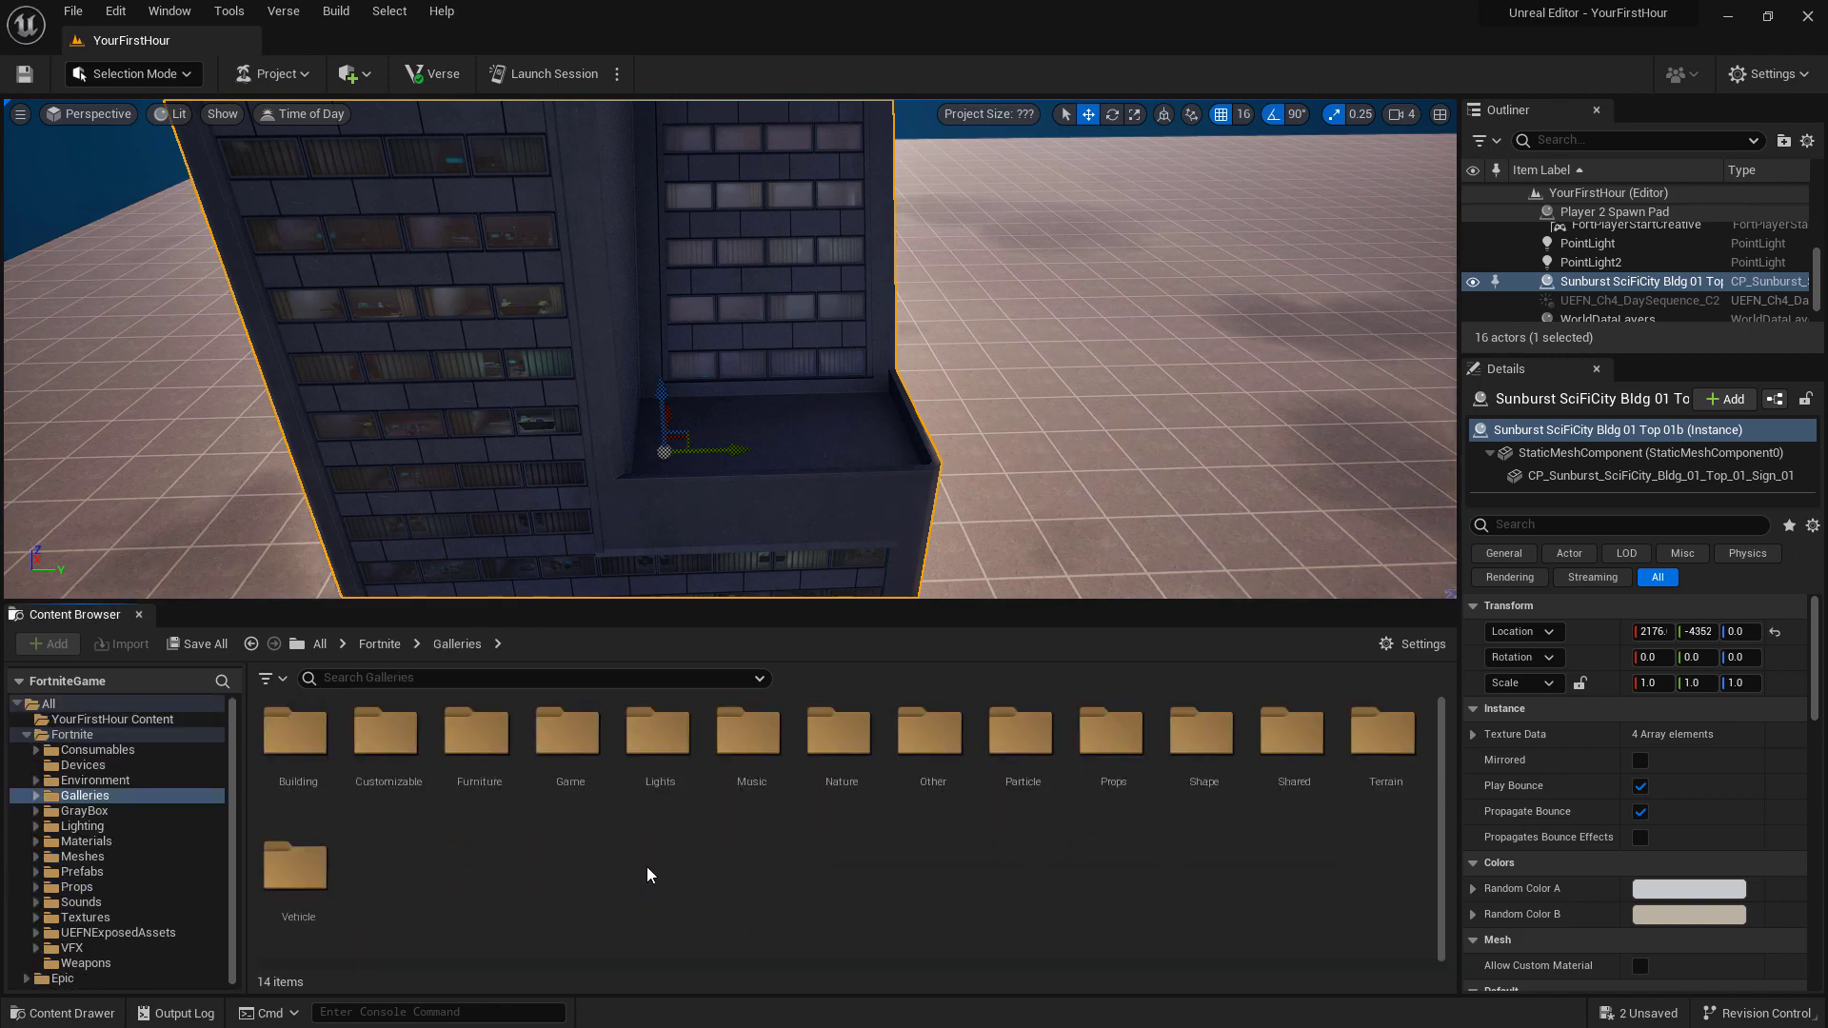
double_click(299, 731)
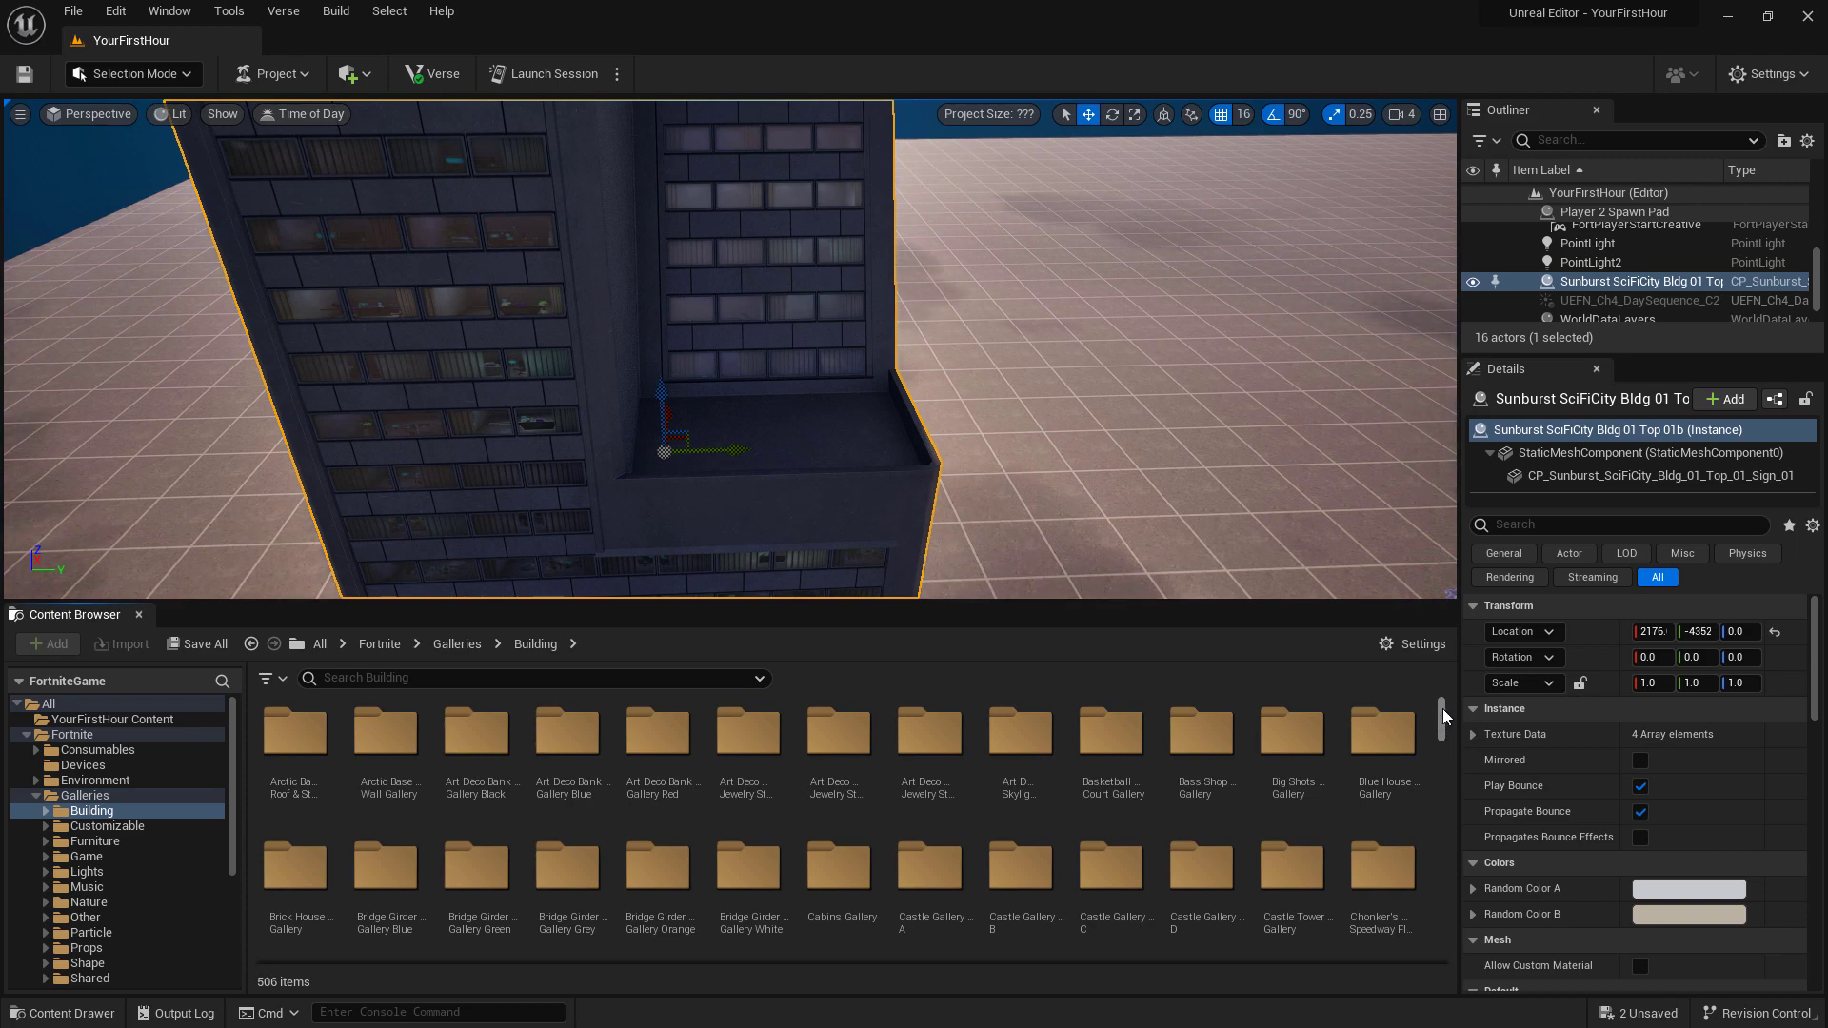
drag(1442, 708, 1438, 832)
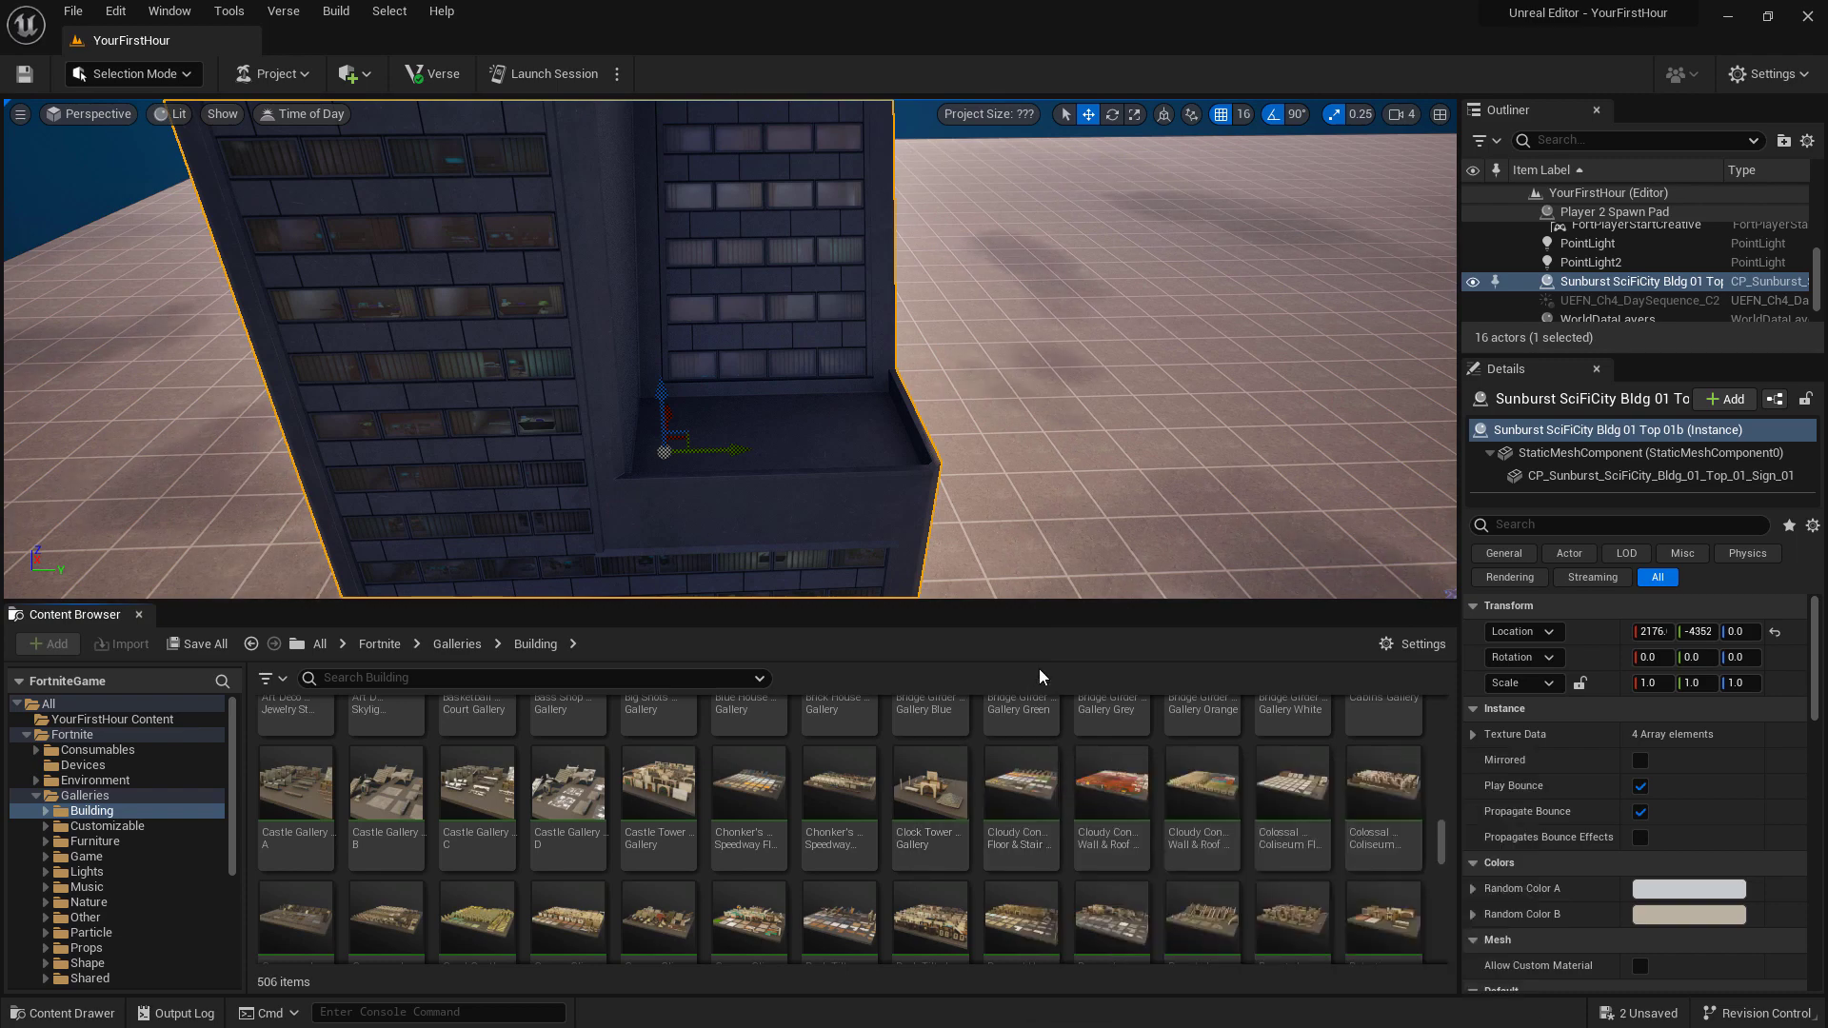
right_drag(1045, 537, 999, 725)
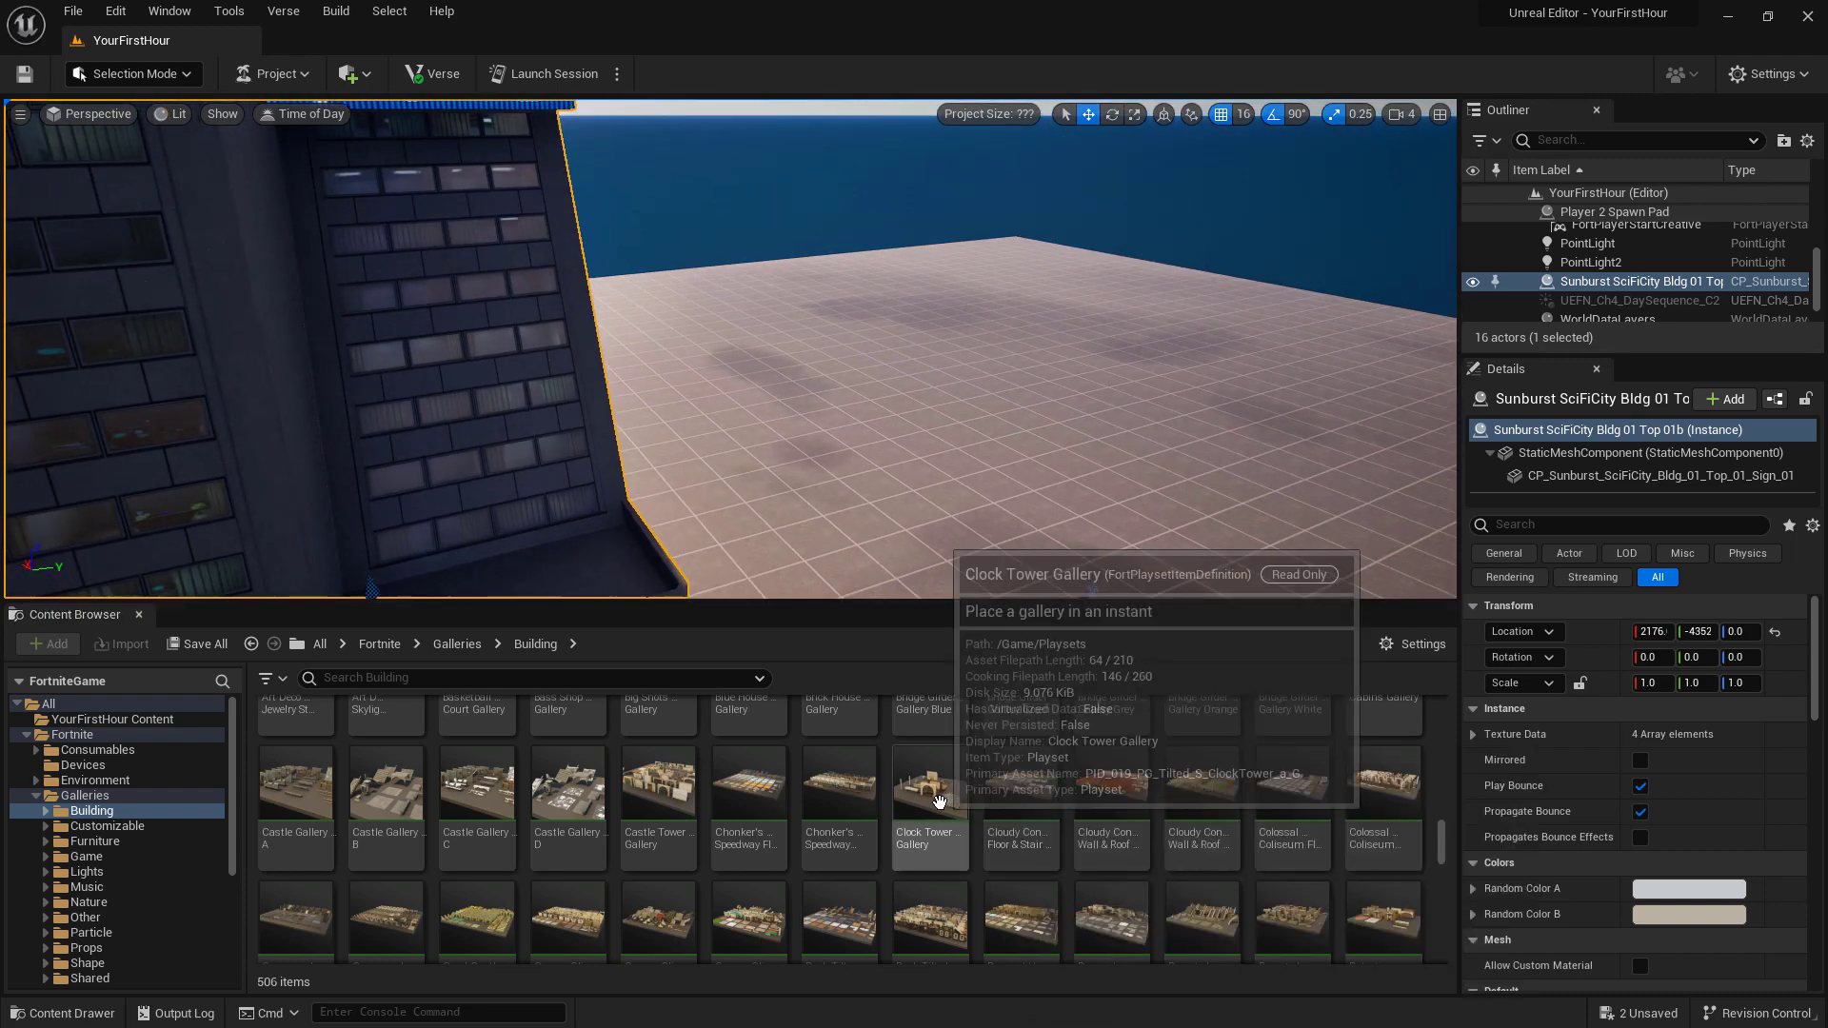
drag(930, 785, 826, 400)
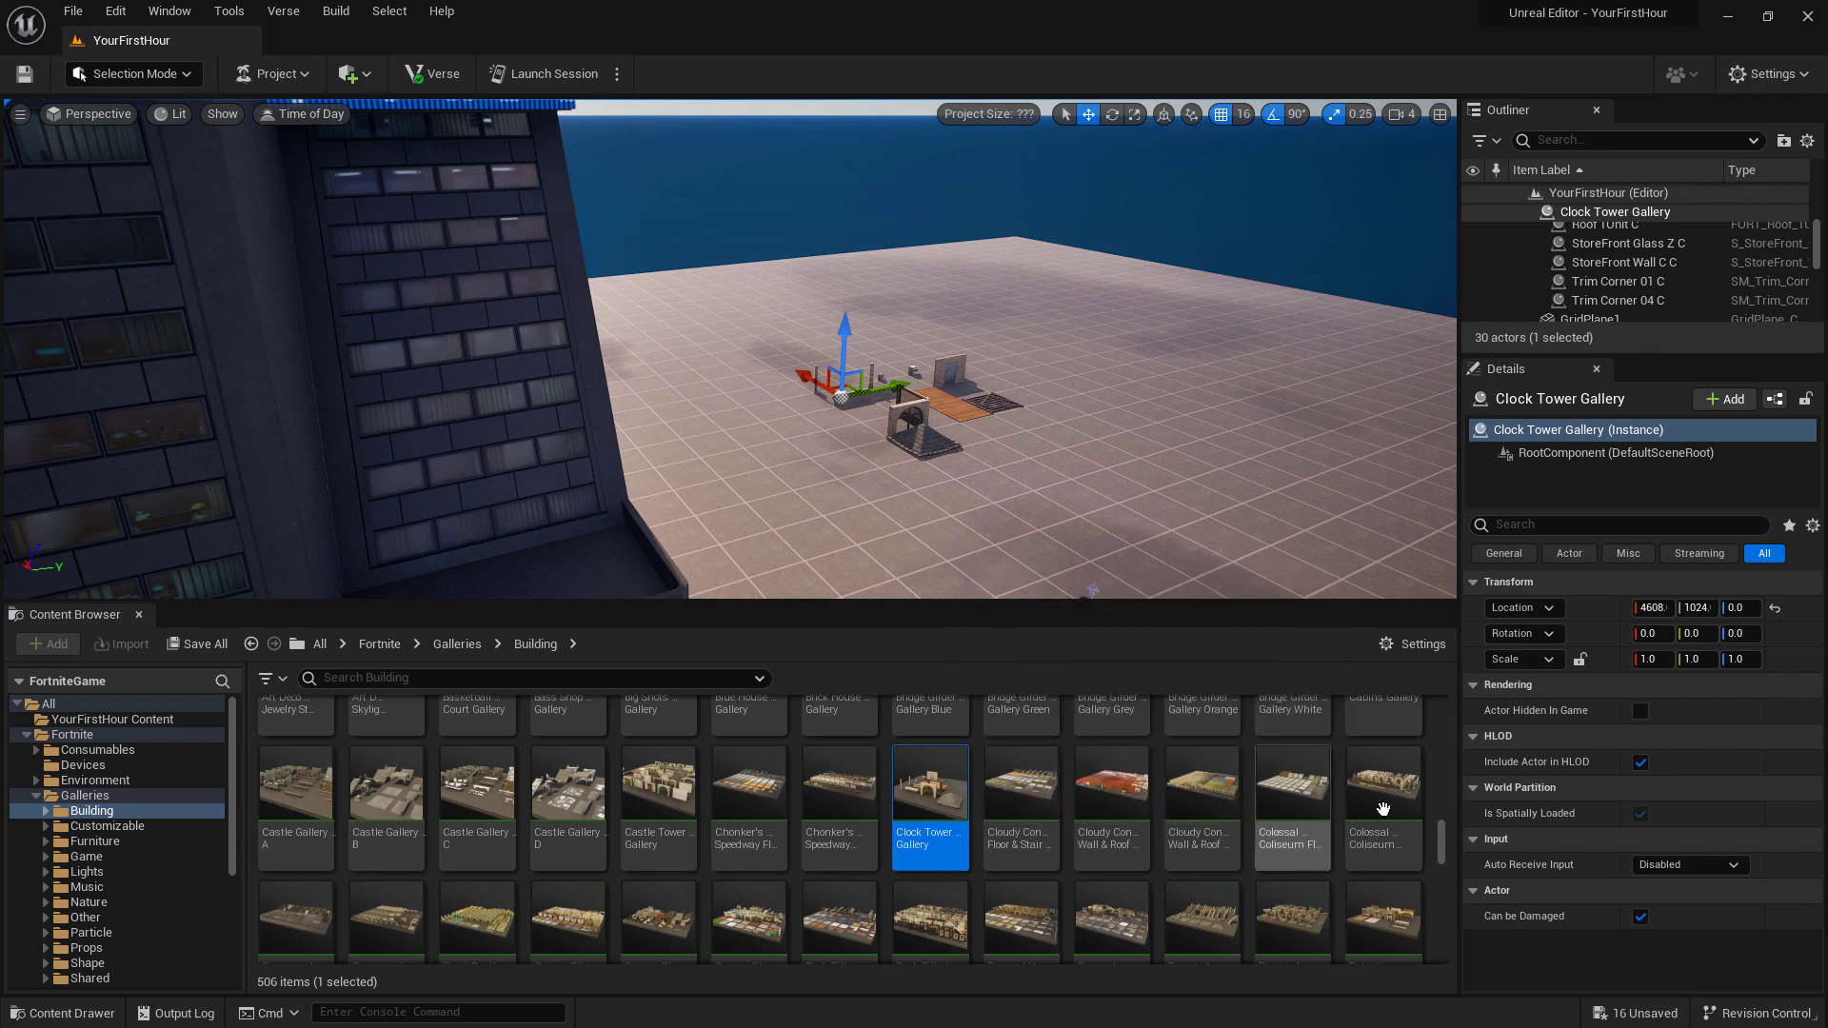
Place individual Floors Generic BasicTile and Floors Generic Beams pieces from the Clock Tower Gallery folder beside the placed gallery
drag(1443, 826, 1452, 729)
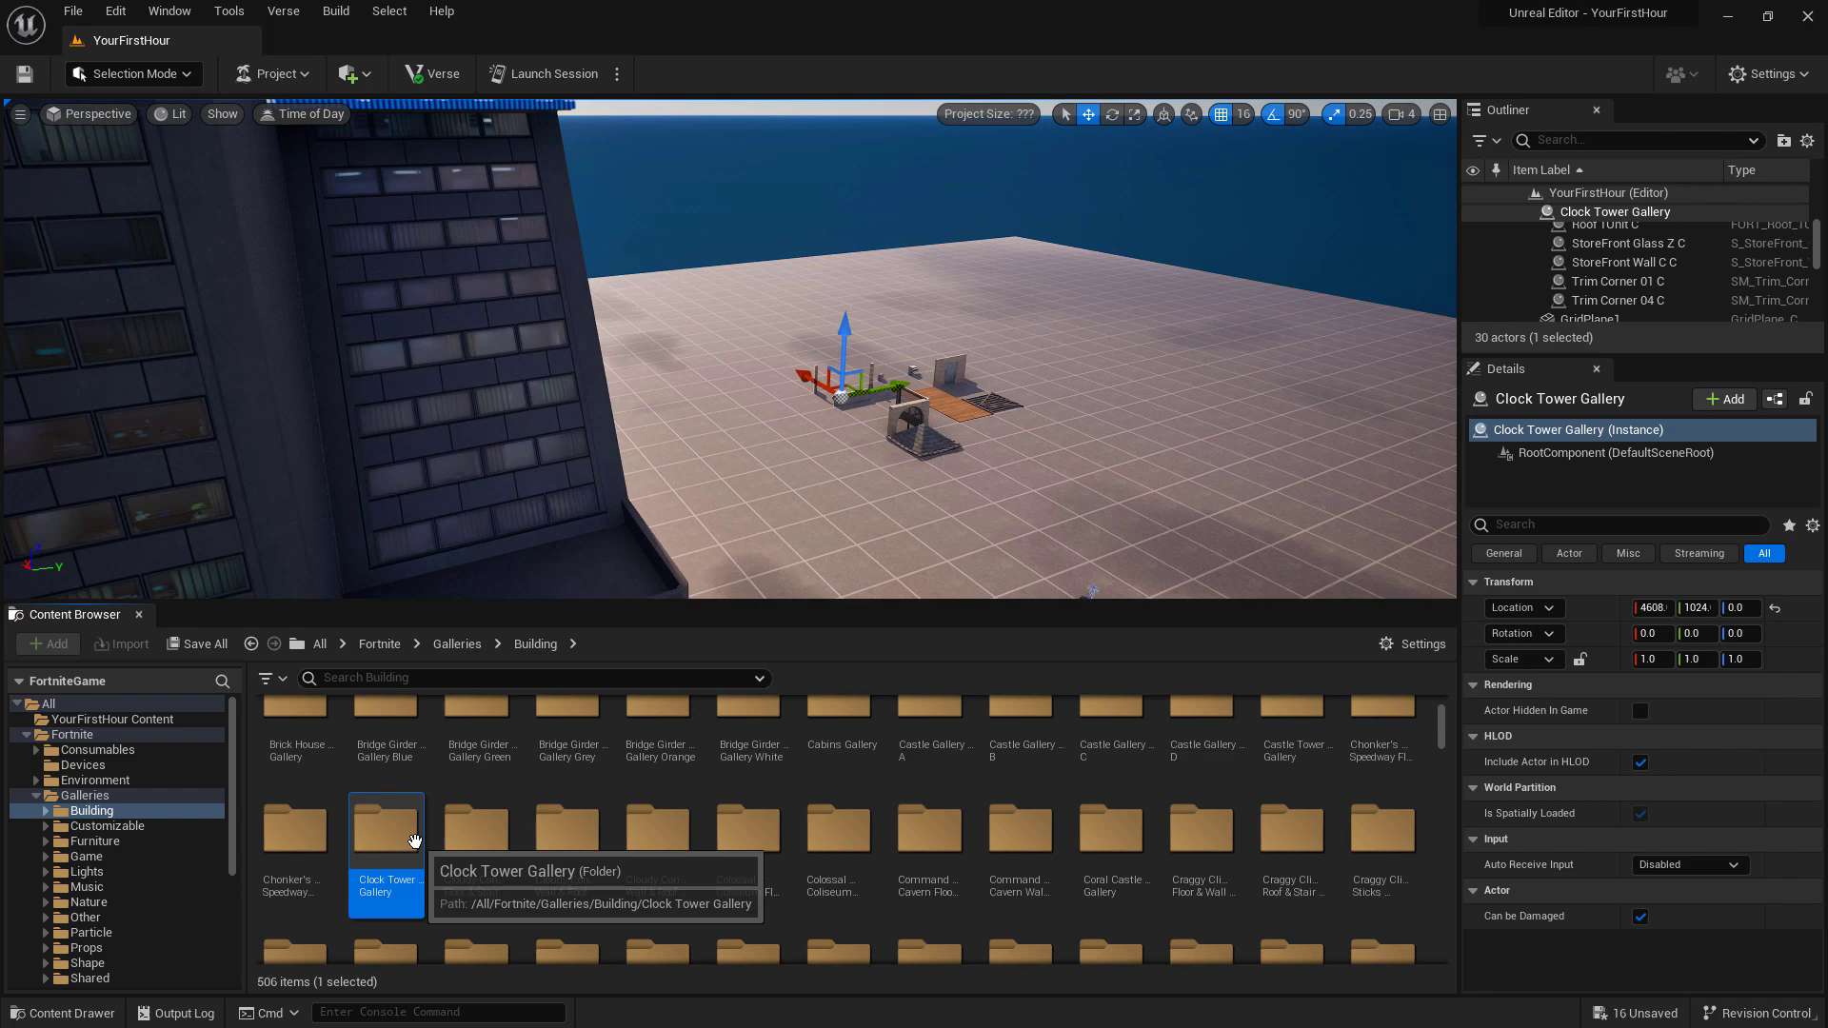
double_click(415, 840)
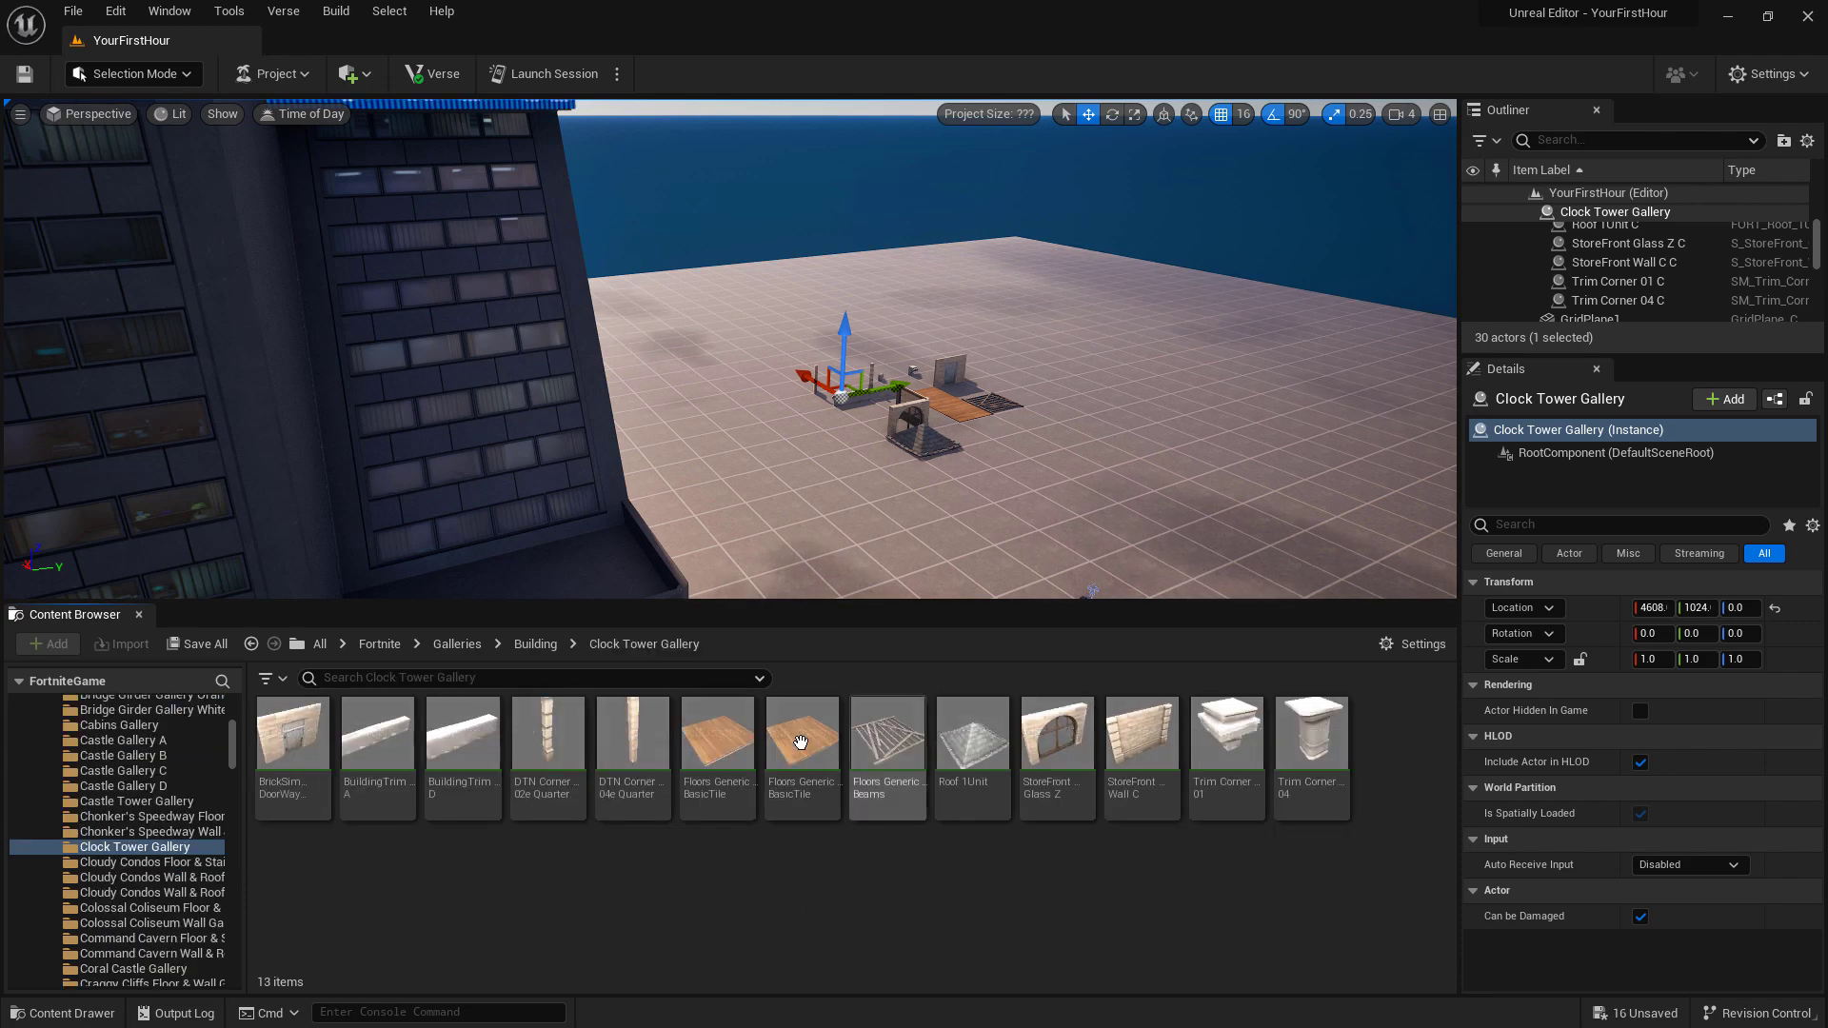
drag(813, 744, 890, 476)
drag(887, 748, 971, 494)
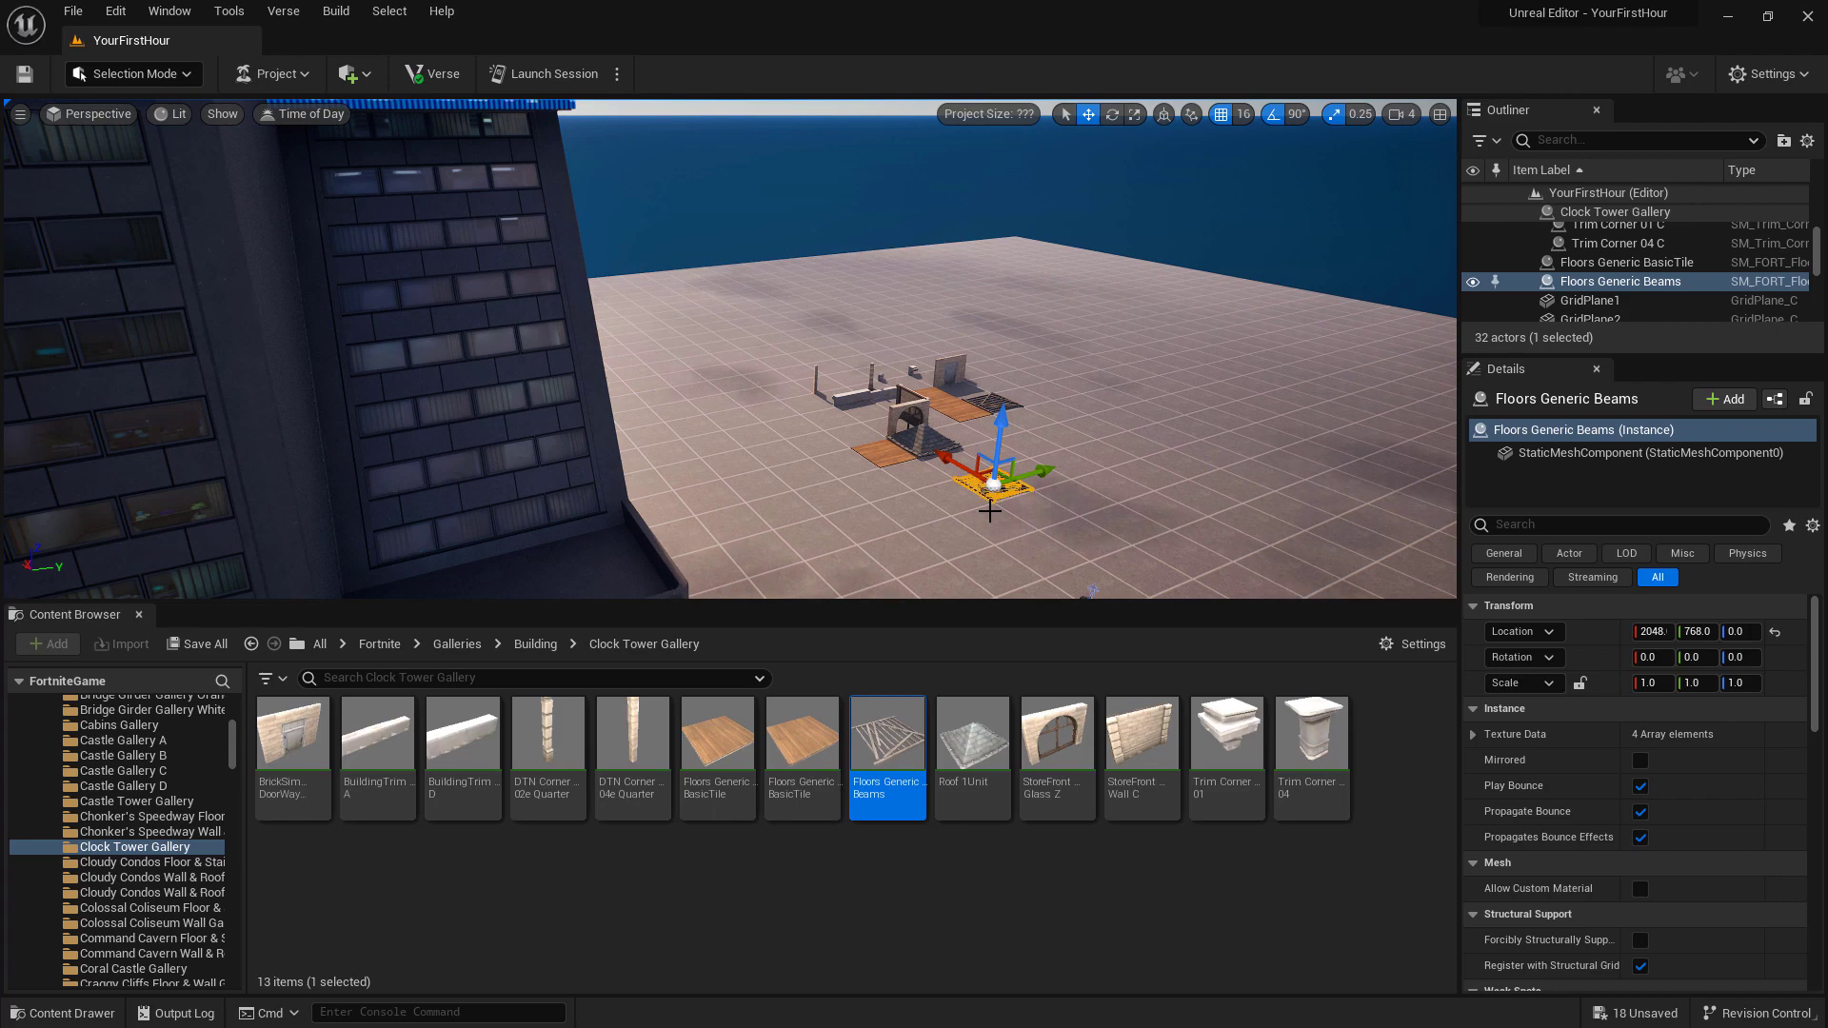
Remove the separately placed beams and basic tile floors, and delete the StoreFront Glass Z piece from the placed gallery
key(ctrl+z)
right_click(888, 457)
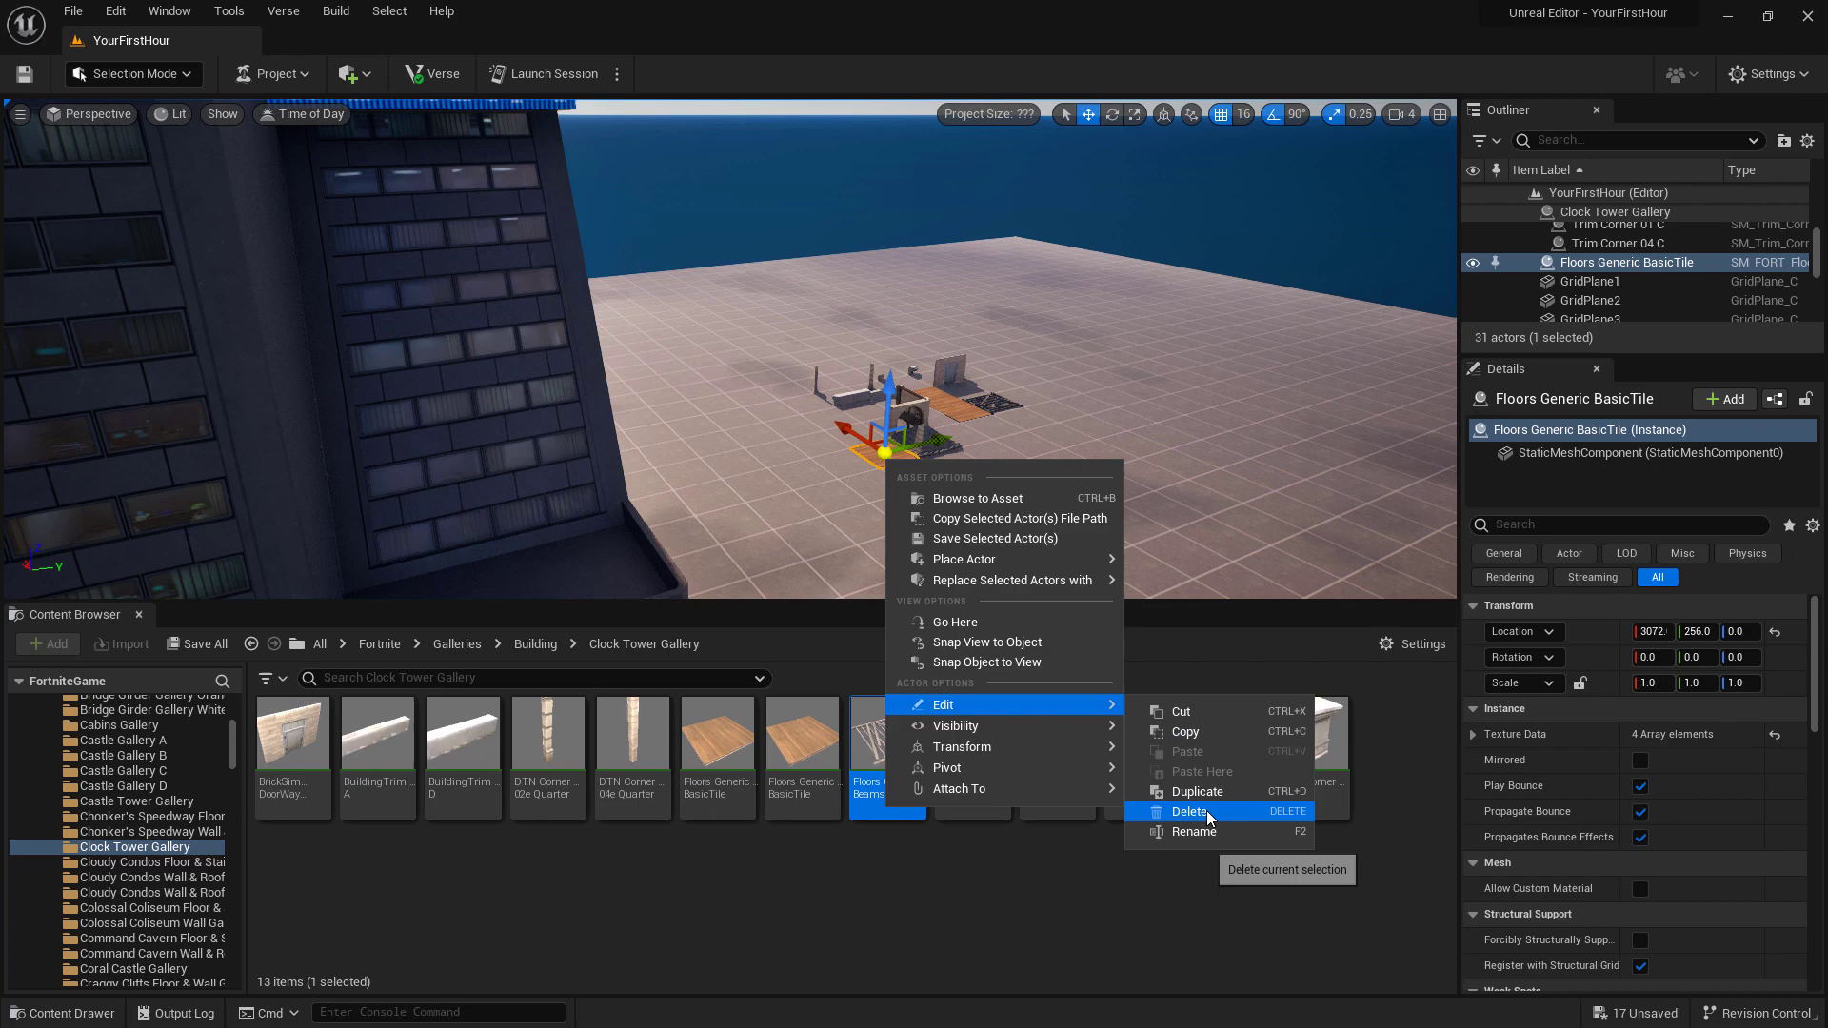
click(1181, 730)
key(ctrl+z)
key(ctrl+z)
key(ctrl+z)
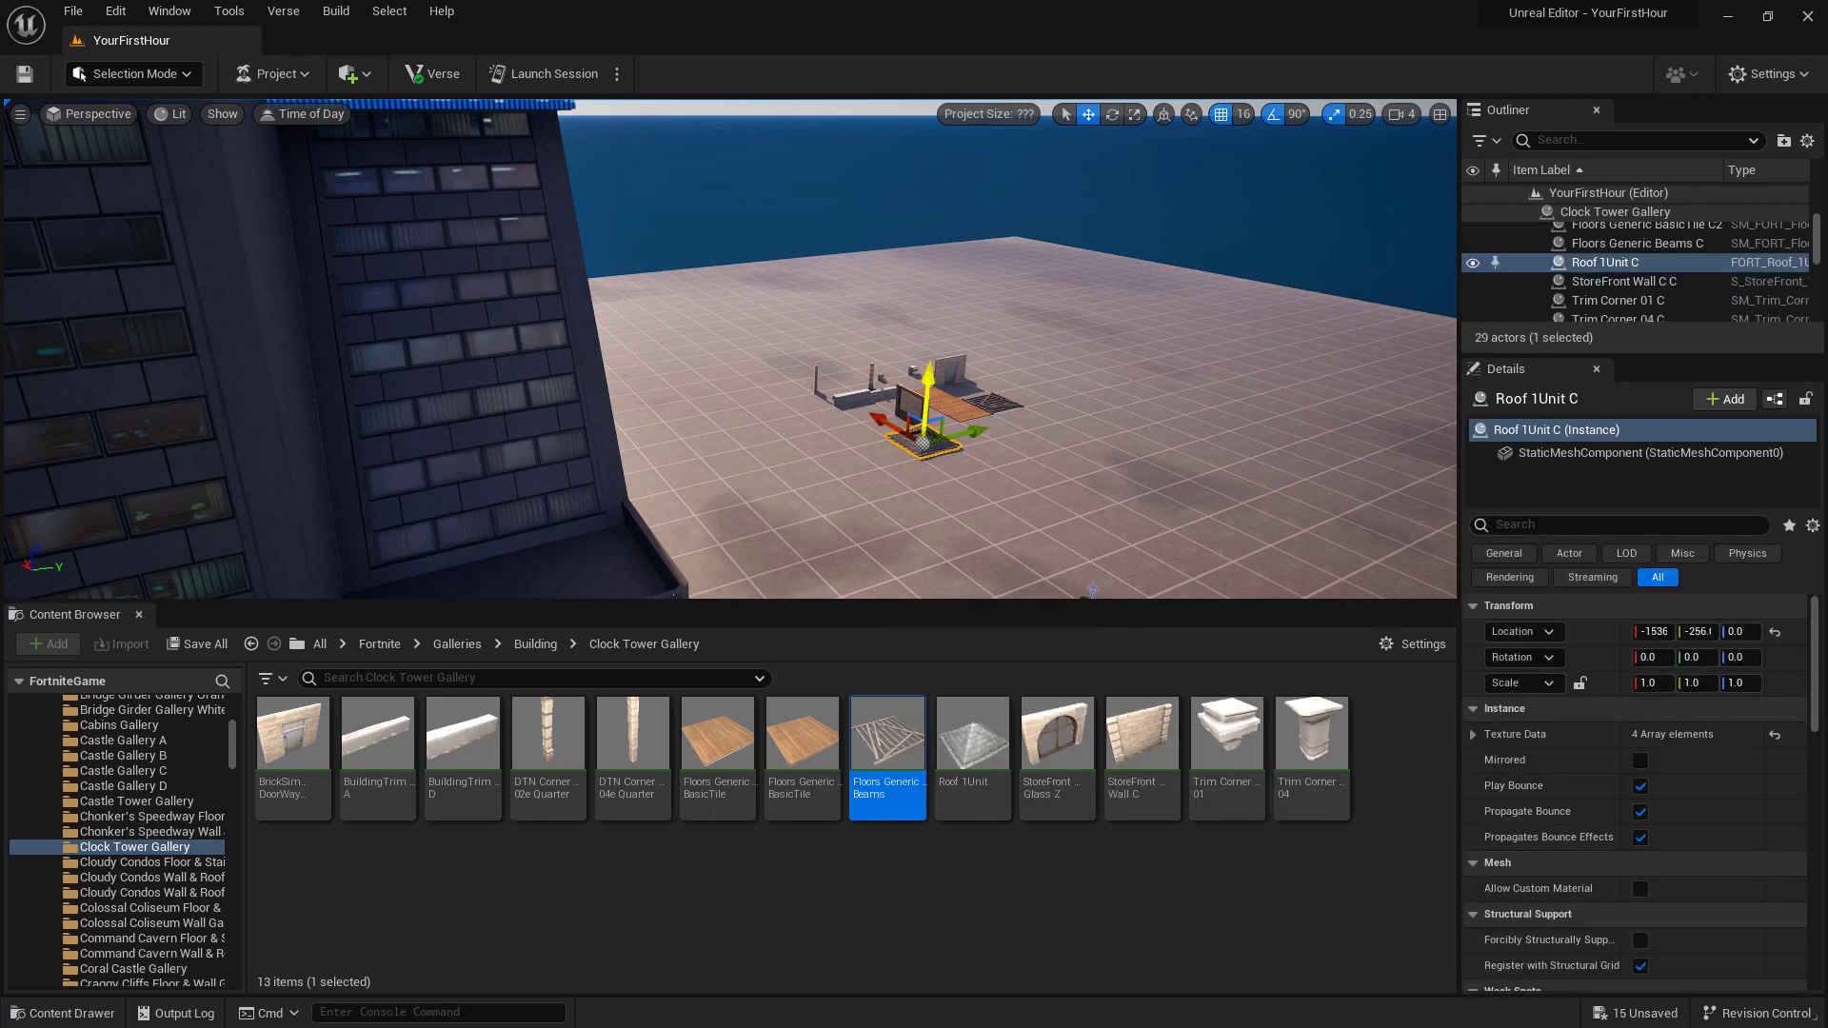
Delete the Roof 1Unit piece from the placed gallery and select its Floors Generic BasicTile C2 floor
right_drag(973, 420, 1055, 508)
key(w)
key(w)
click(859, 440)
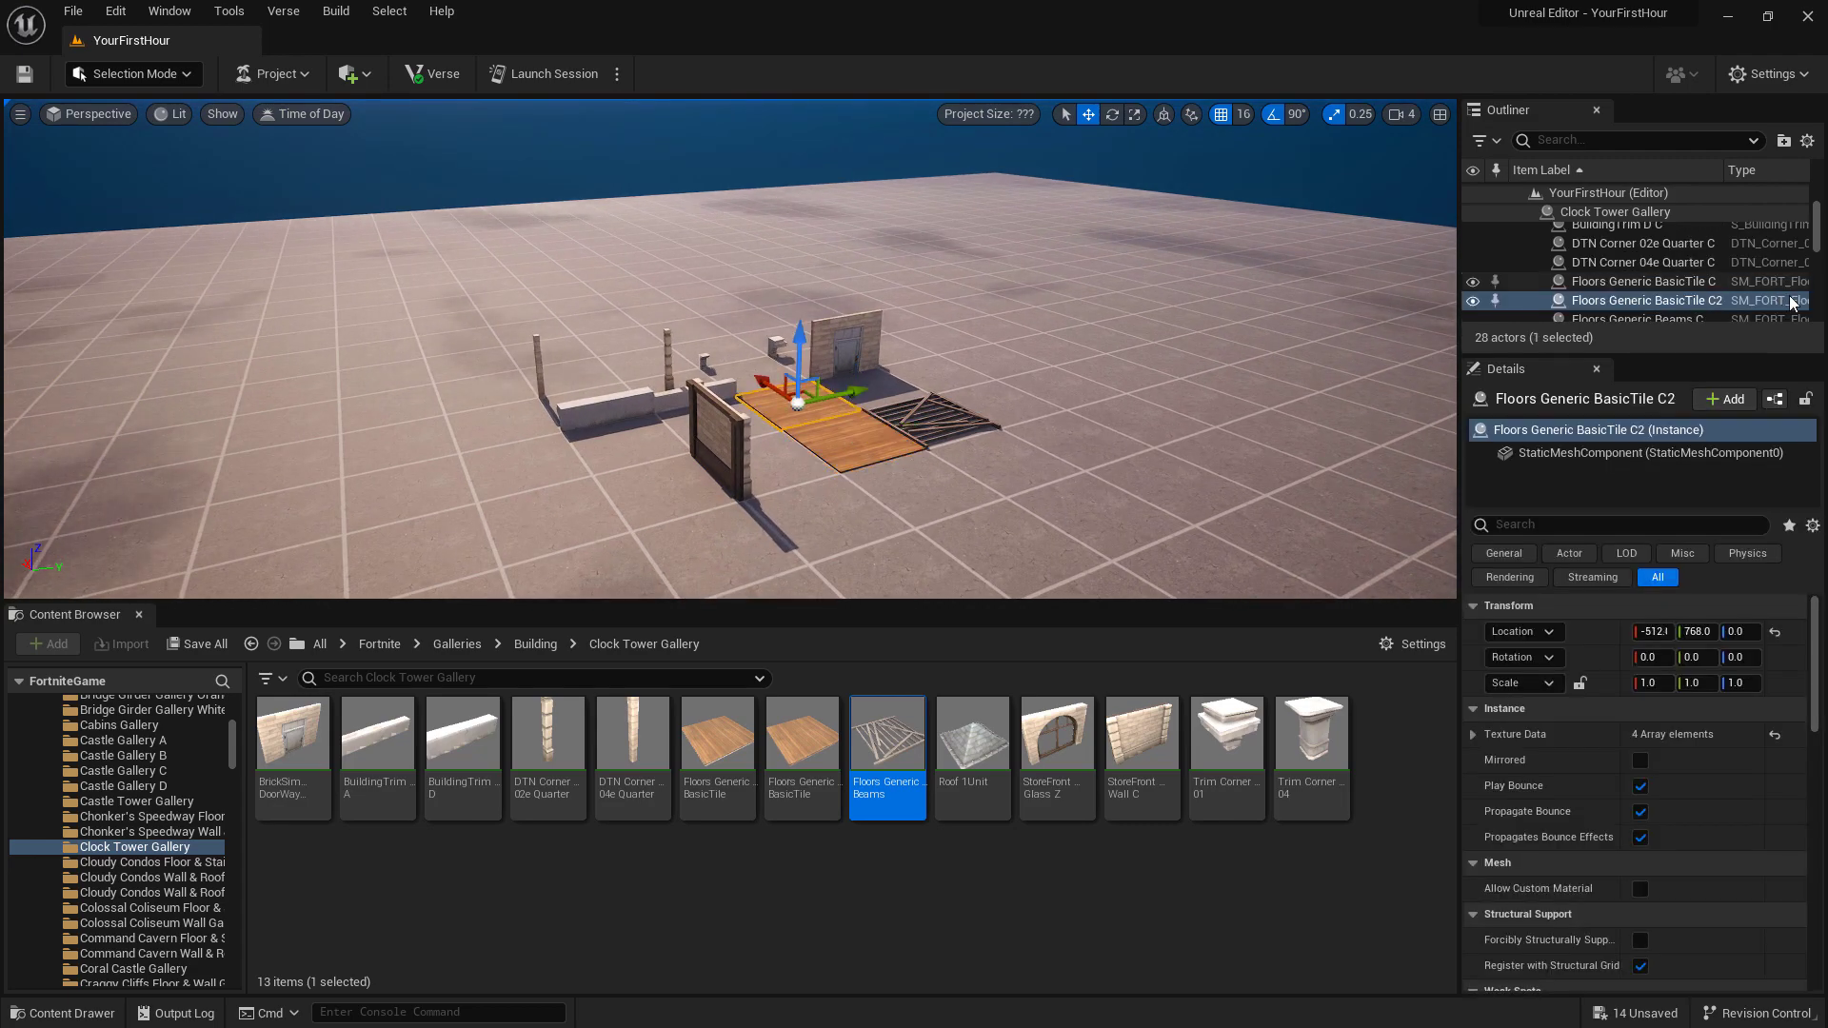
Enlarge the Outliner and select the five gallery pieces from DTN Corner 02e Quarter C to Floors Generic Beams C
drag(1725, 353, 1718, 656)
click(1594, 245)
click(1607, 283)
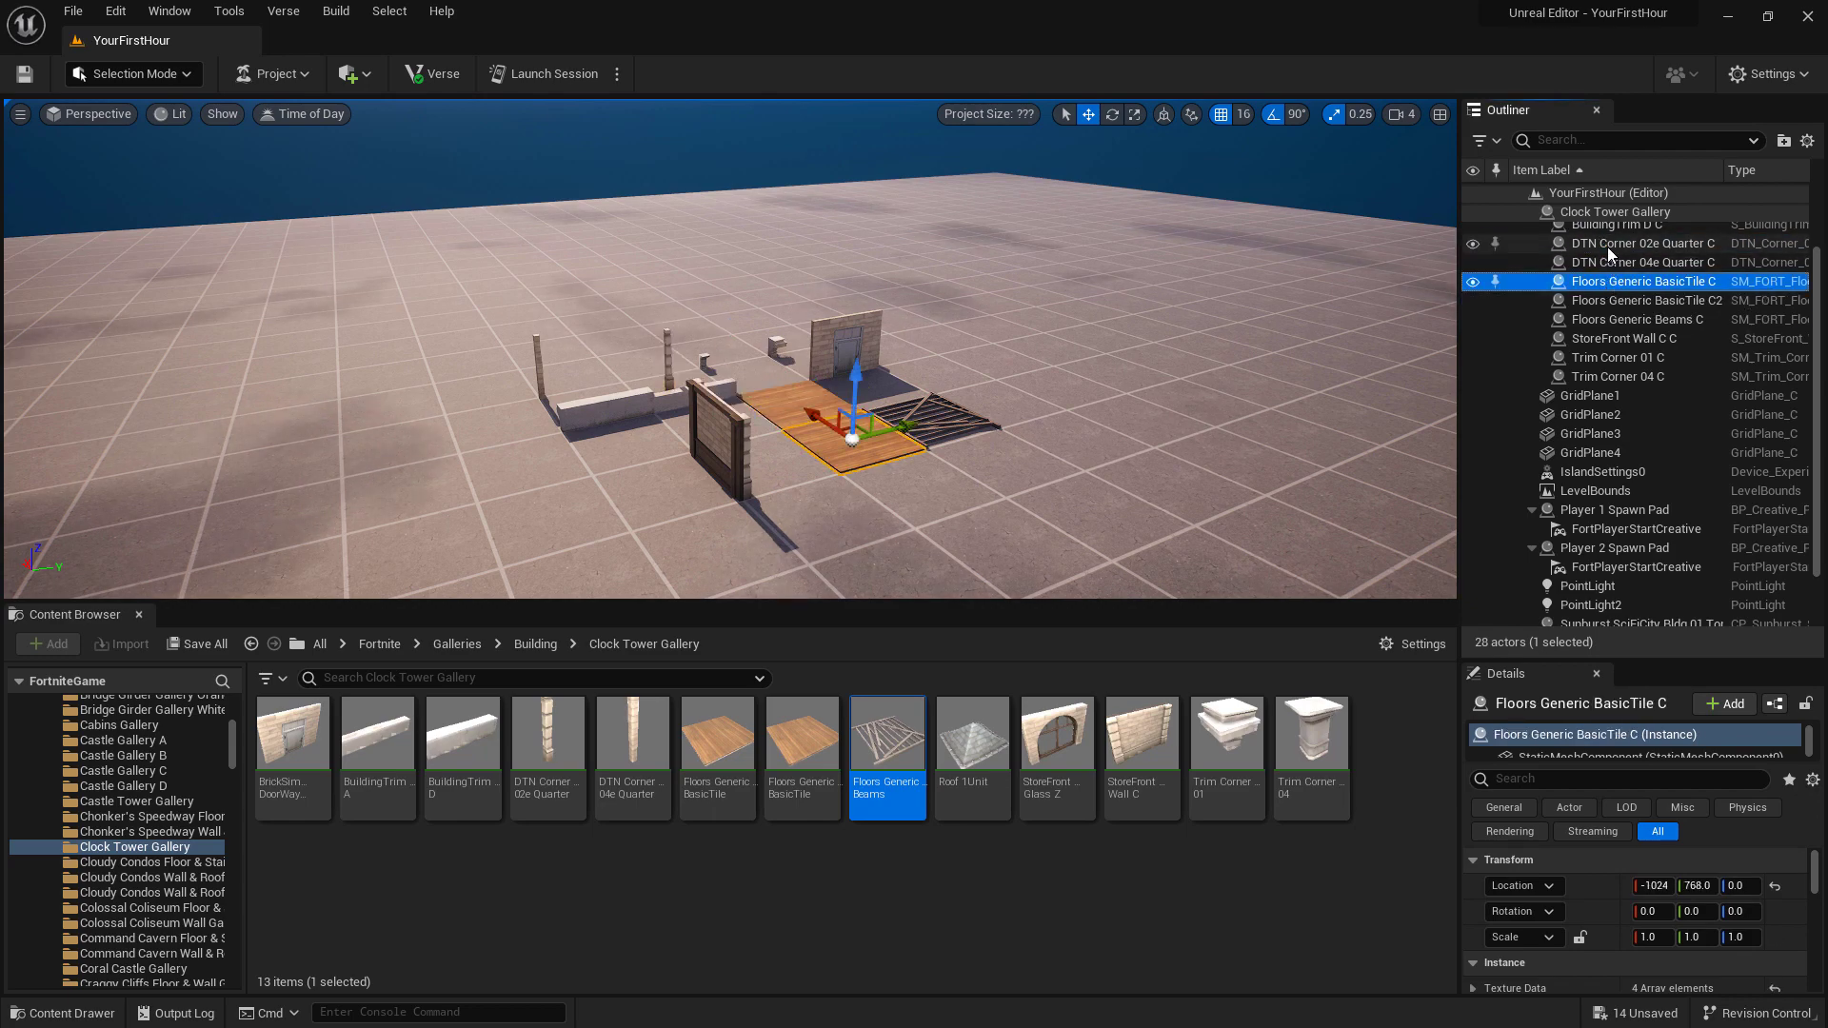
click(1607, 247)
ctrl+click(1610, 266)
ctrl+click(1608, 282)
ctrl+click(1612, 302)
ctrl+click(1614, 317)
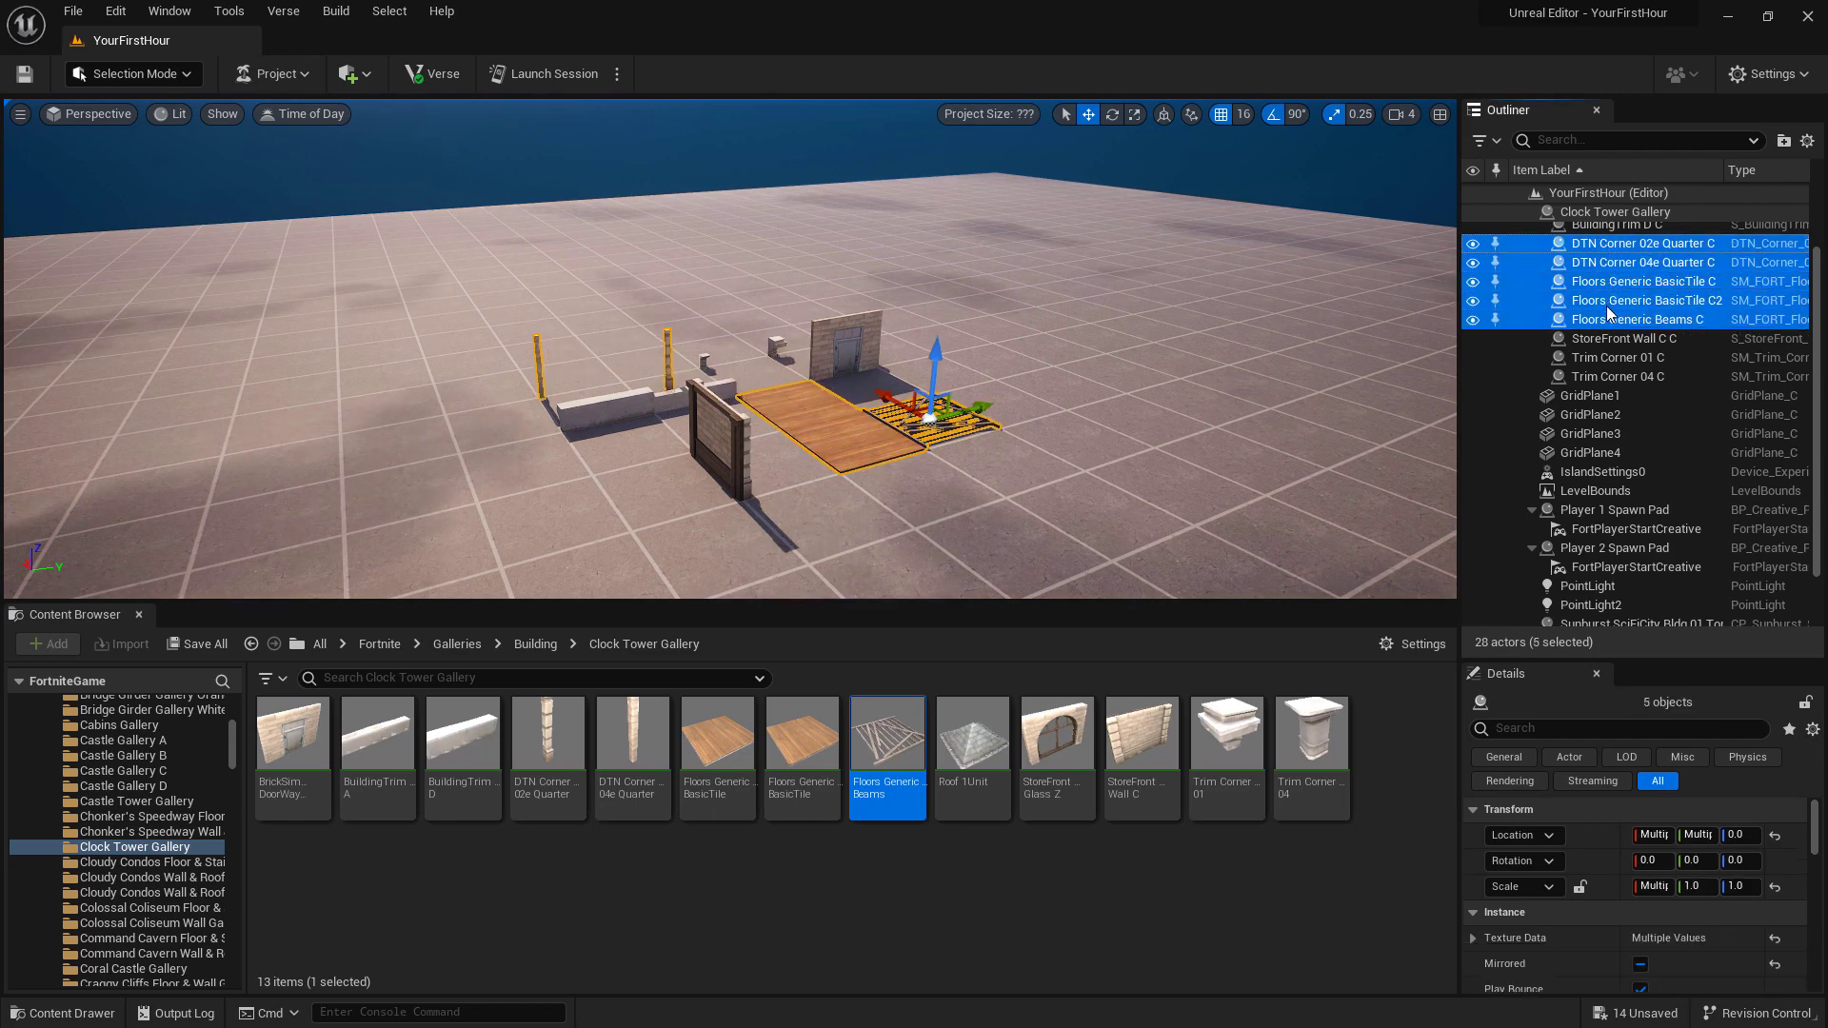
click(1260, 314)
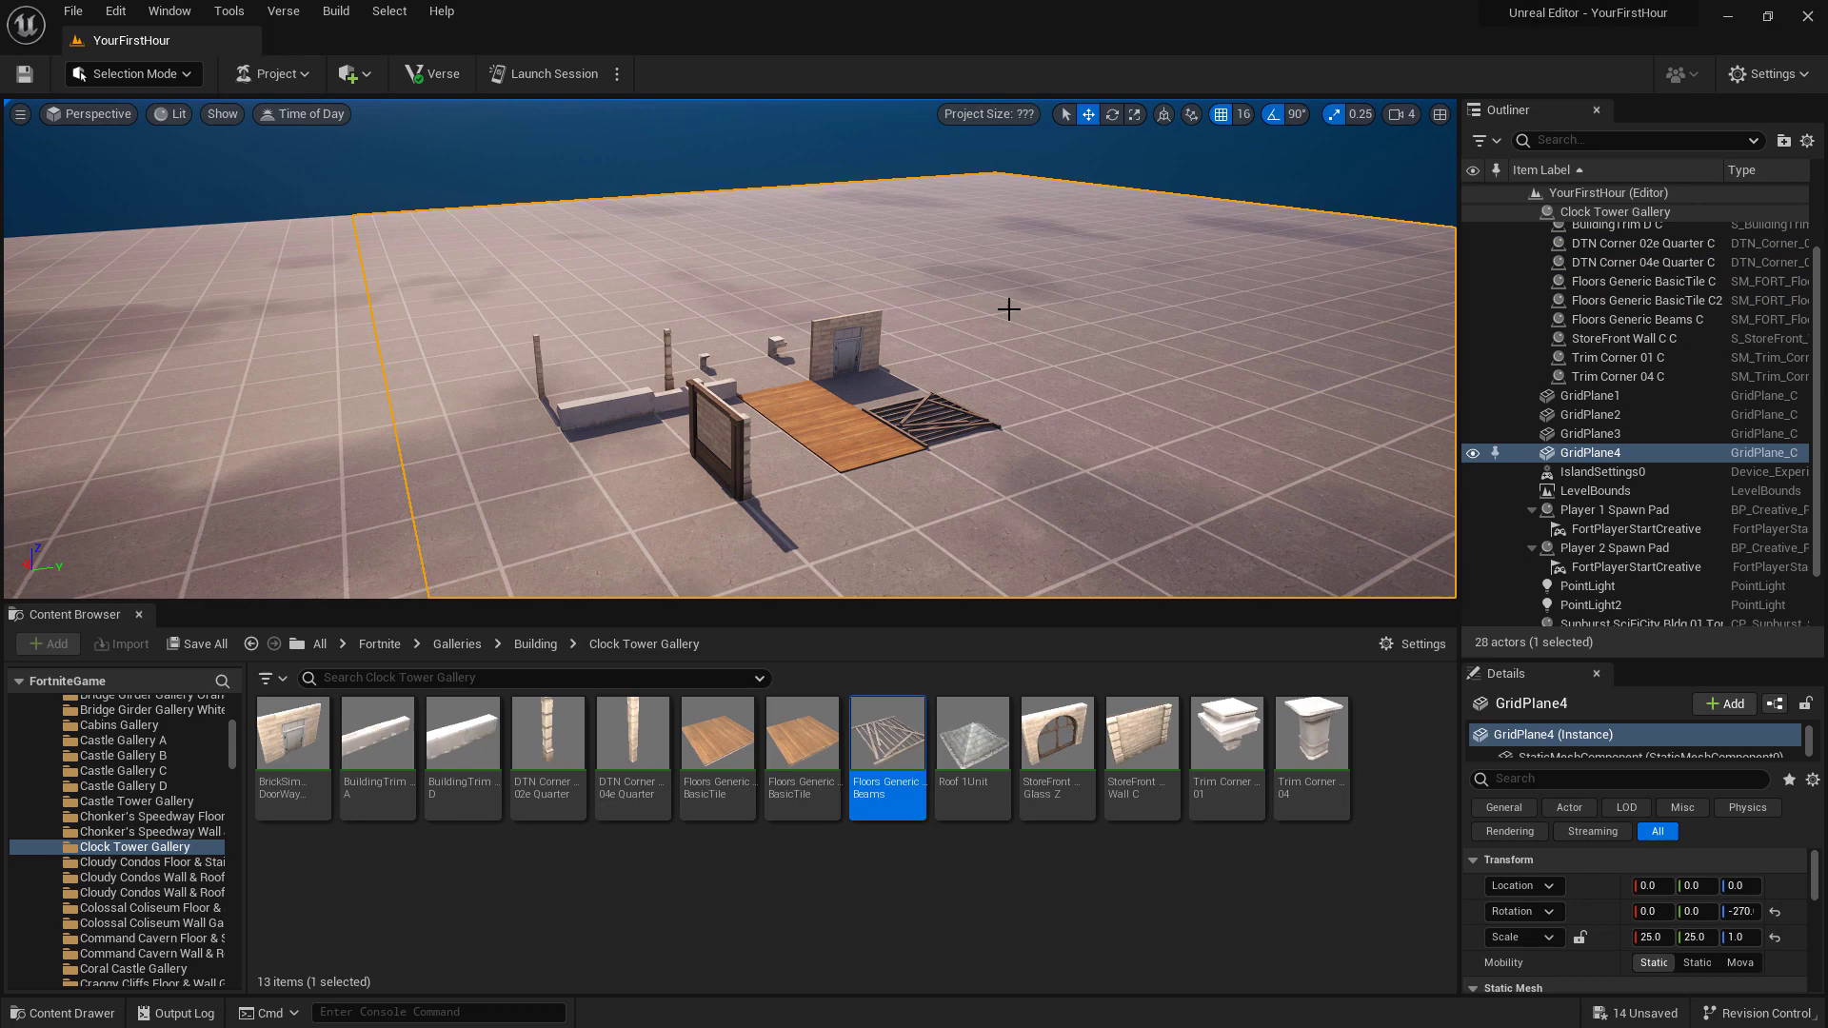
Box-select all the remaining Clock Tower Gallery pieces, exclude the grid planes from the selection, and delete the pieces
ctrl+alt+drag(421, 211, 1145, 568)
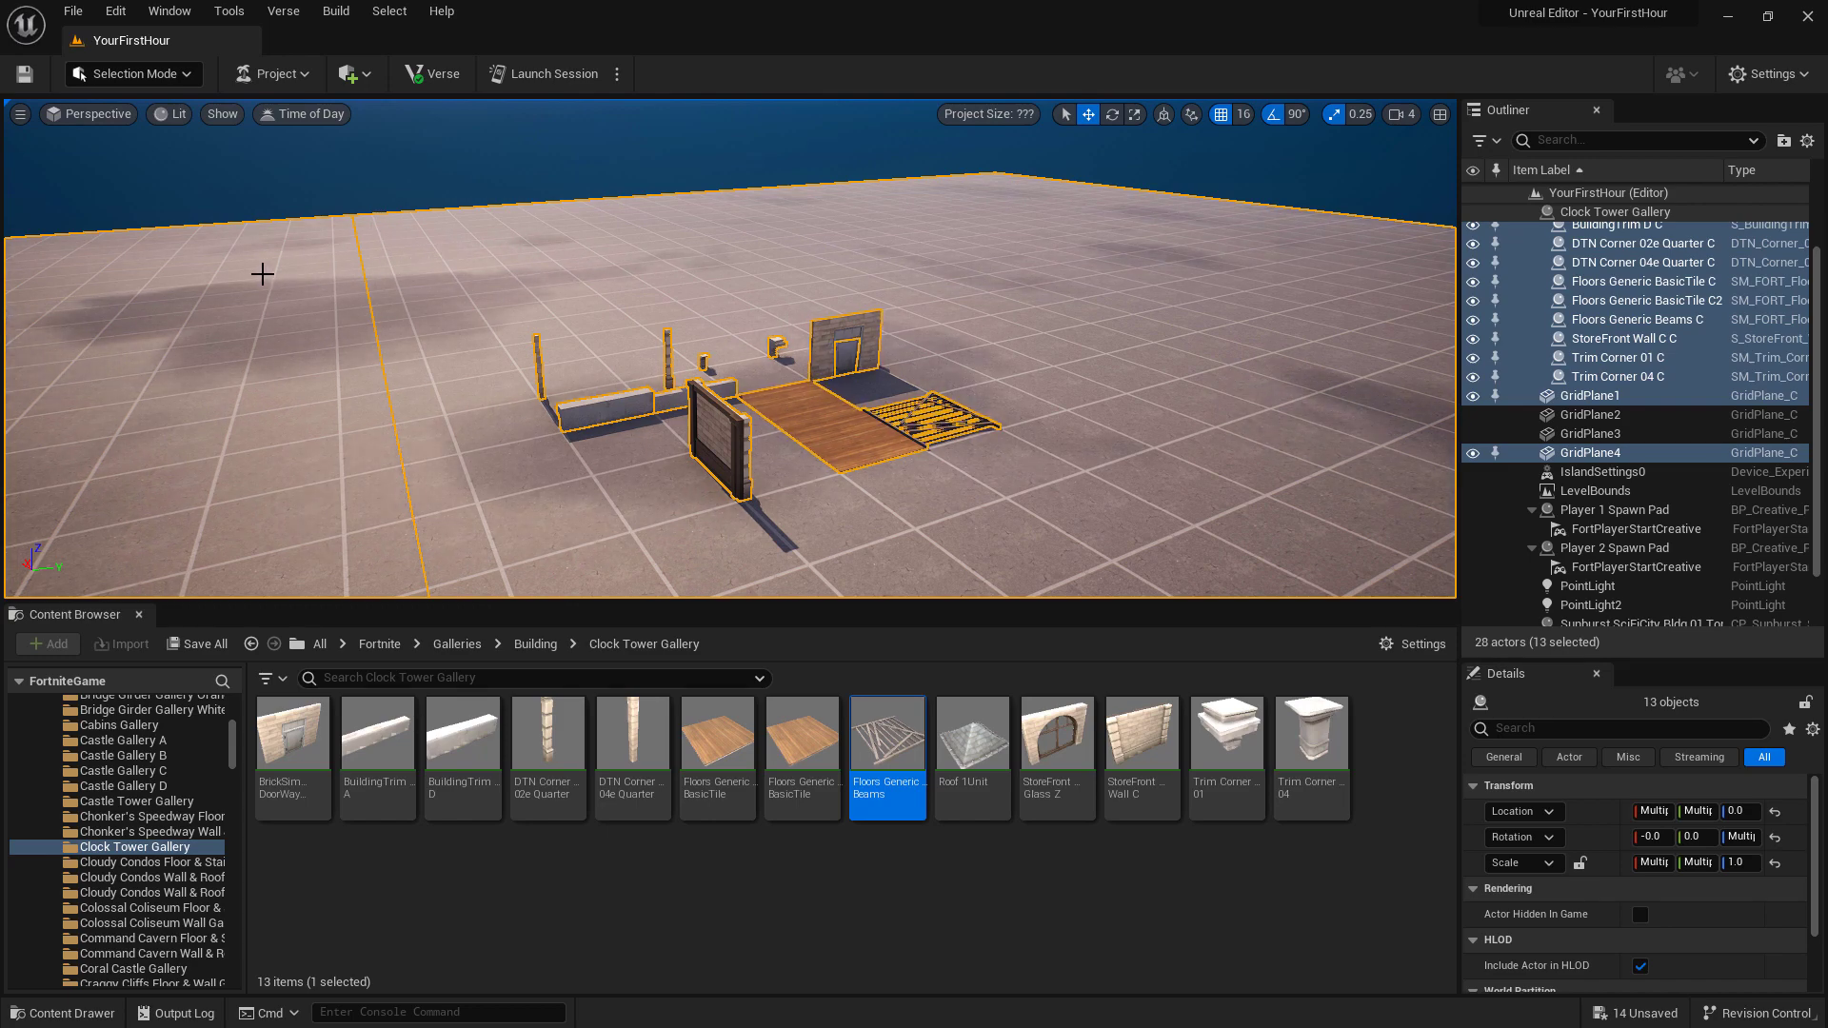
ctrl+click(262, 274)
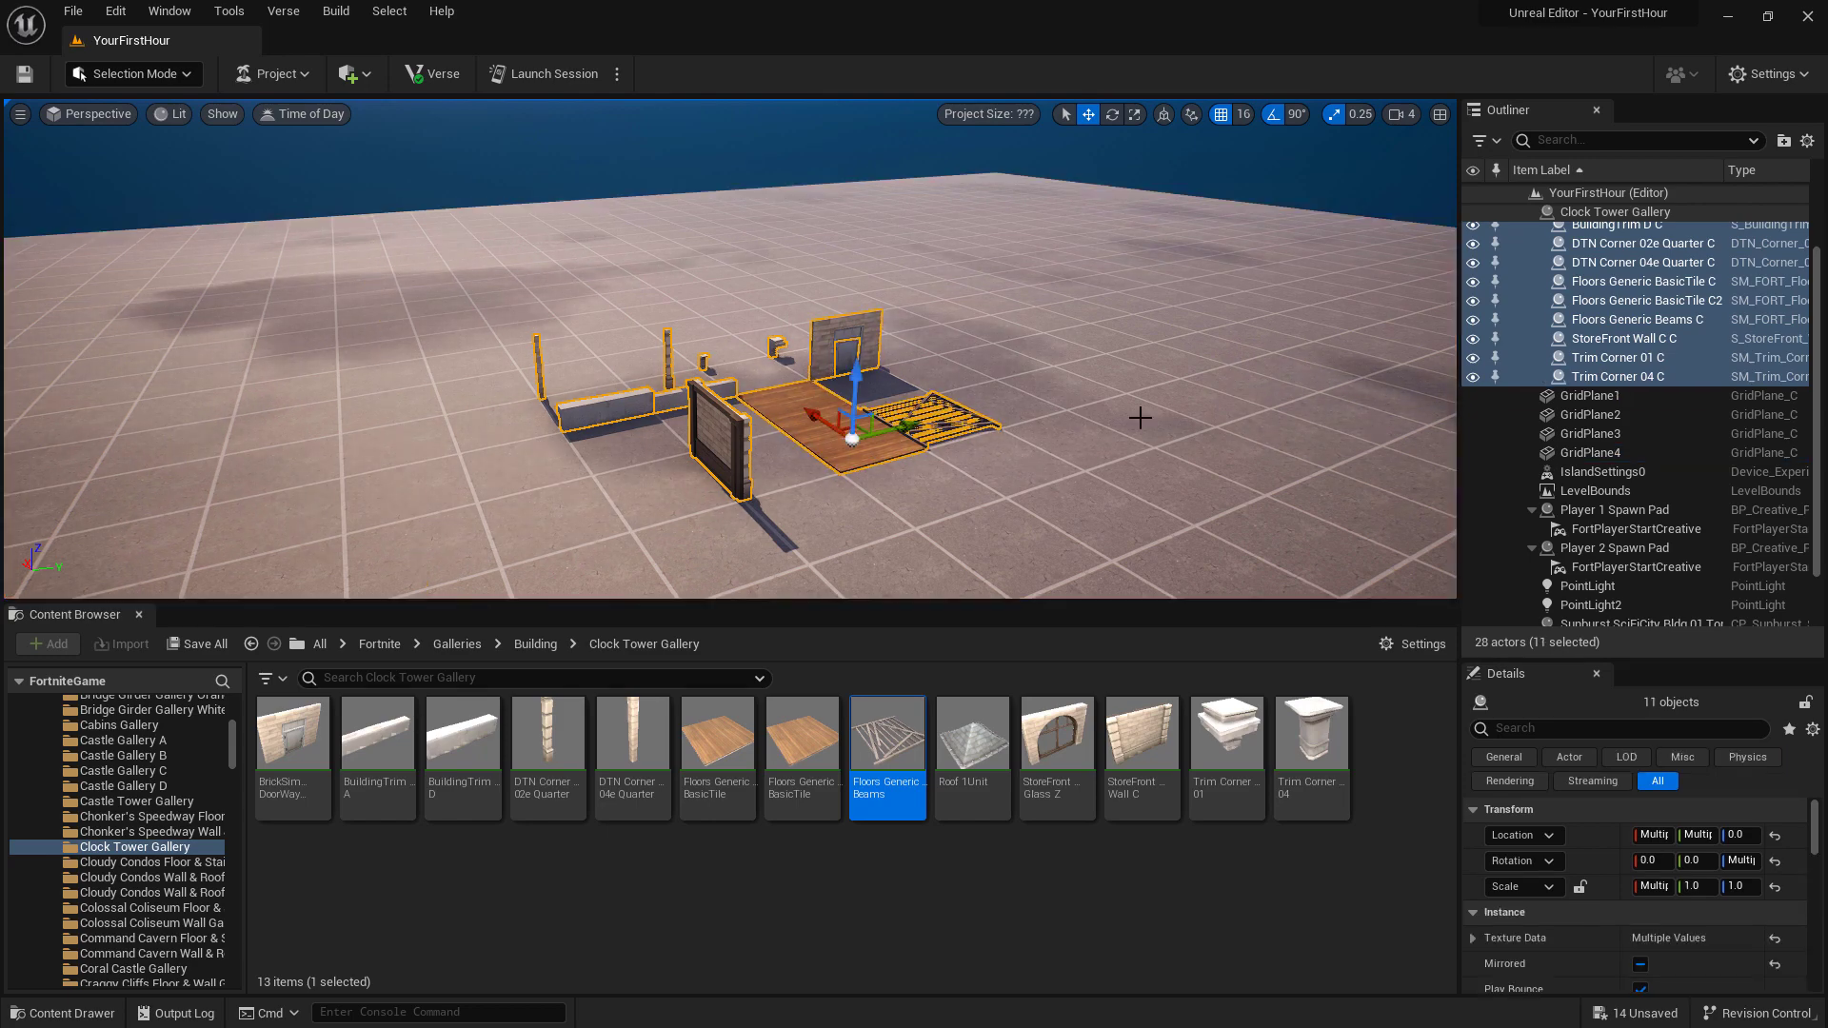
scroll(1608, 343, up, 2)
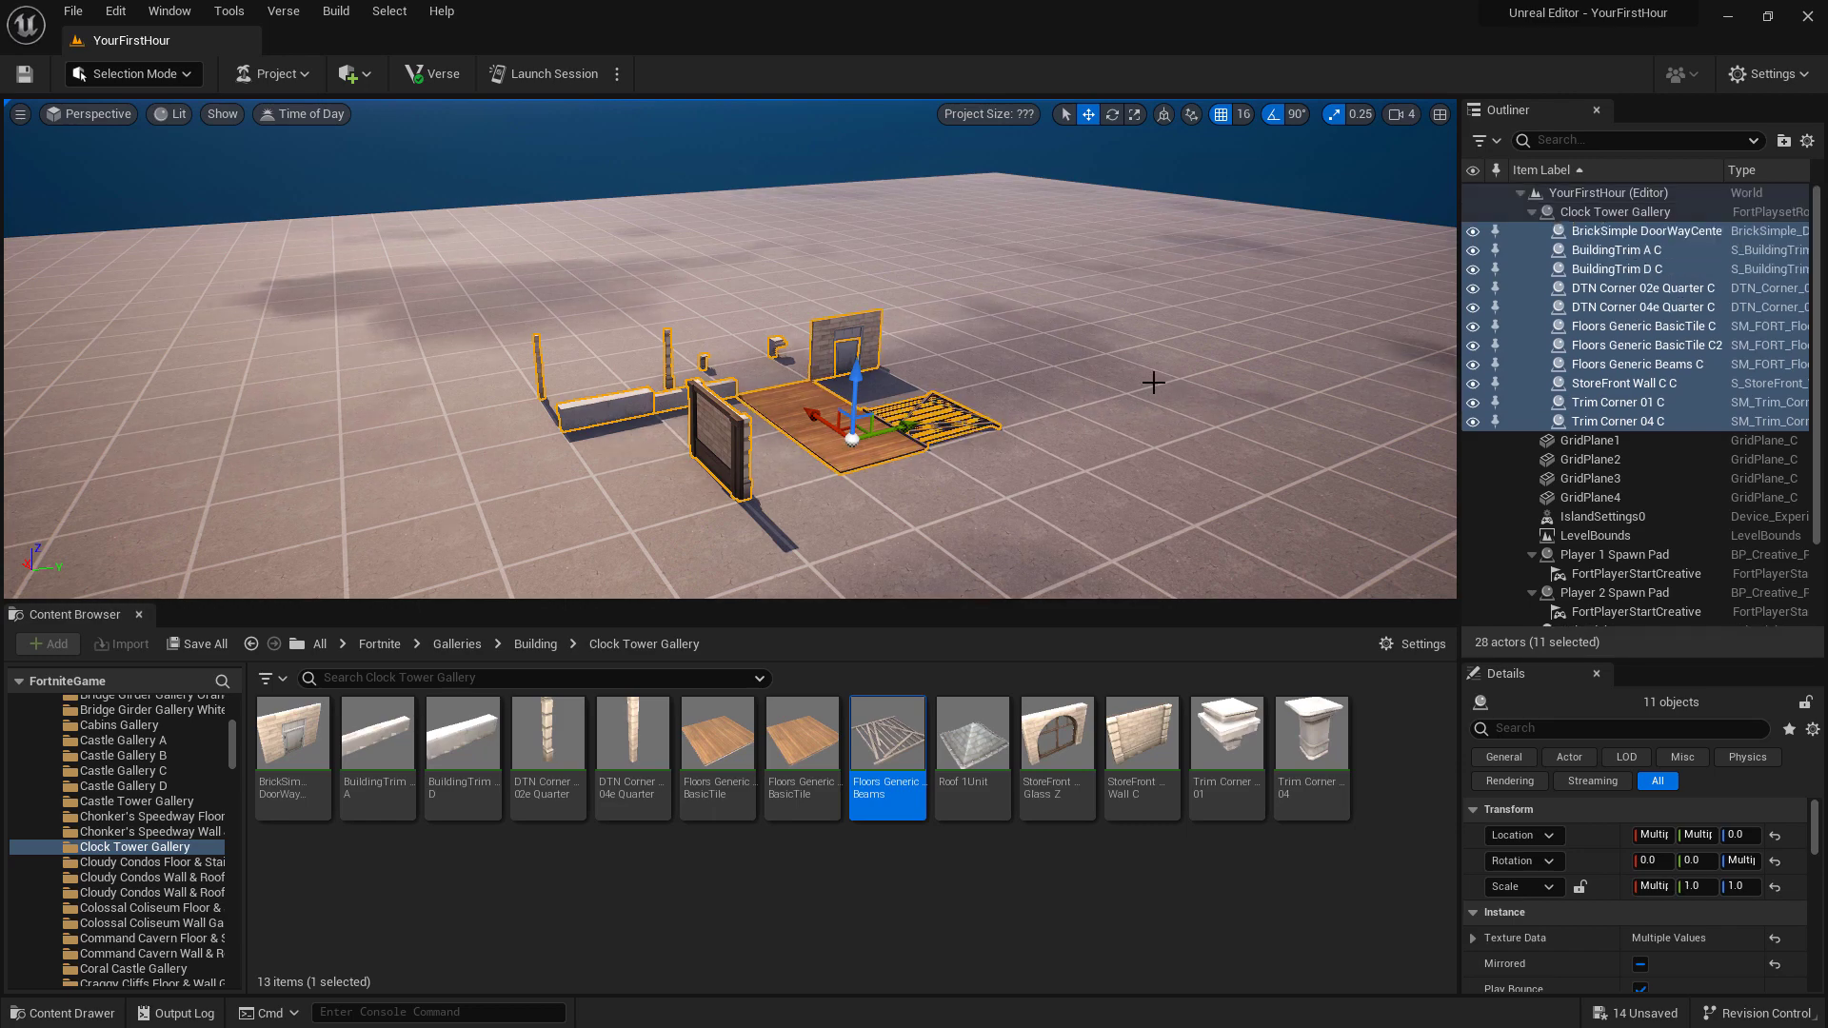
key(Delete)
Select the Sunburst SciFiCity building and scale it uniformly to 0.25
right_drag(1000, 404, 933, 406)
click(965, 402)
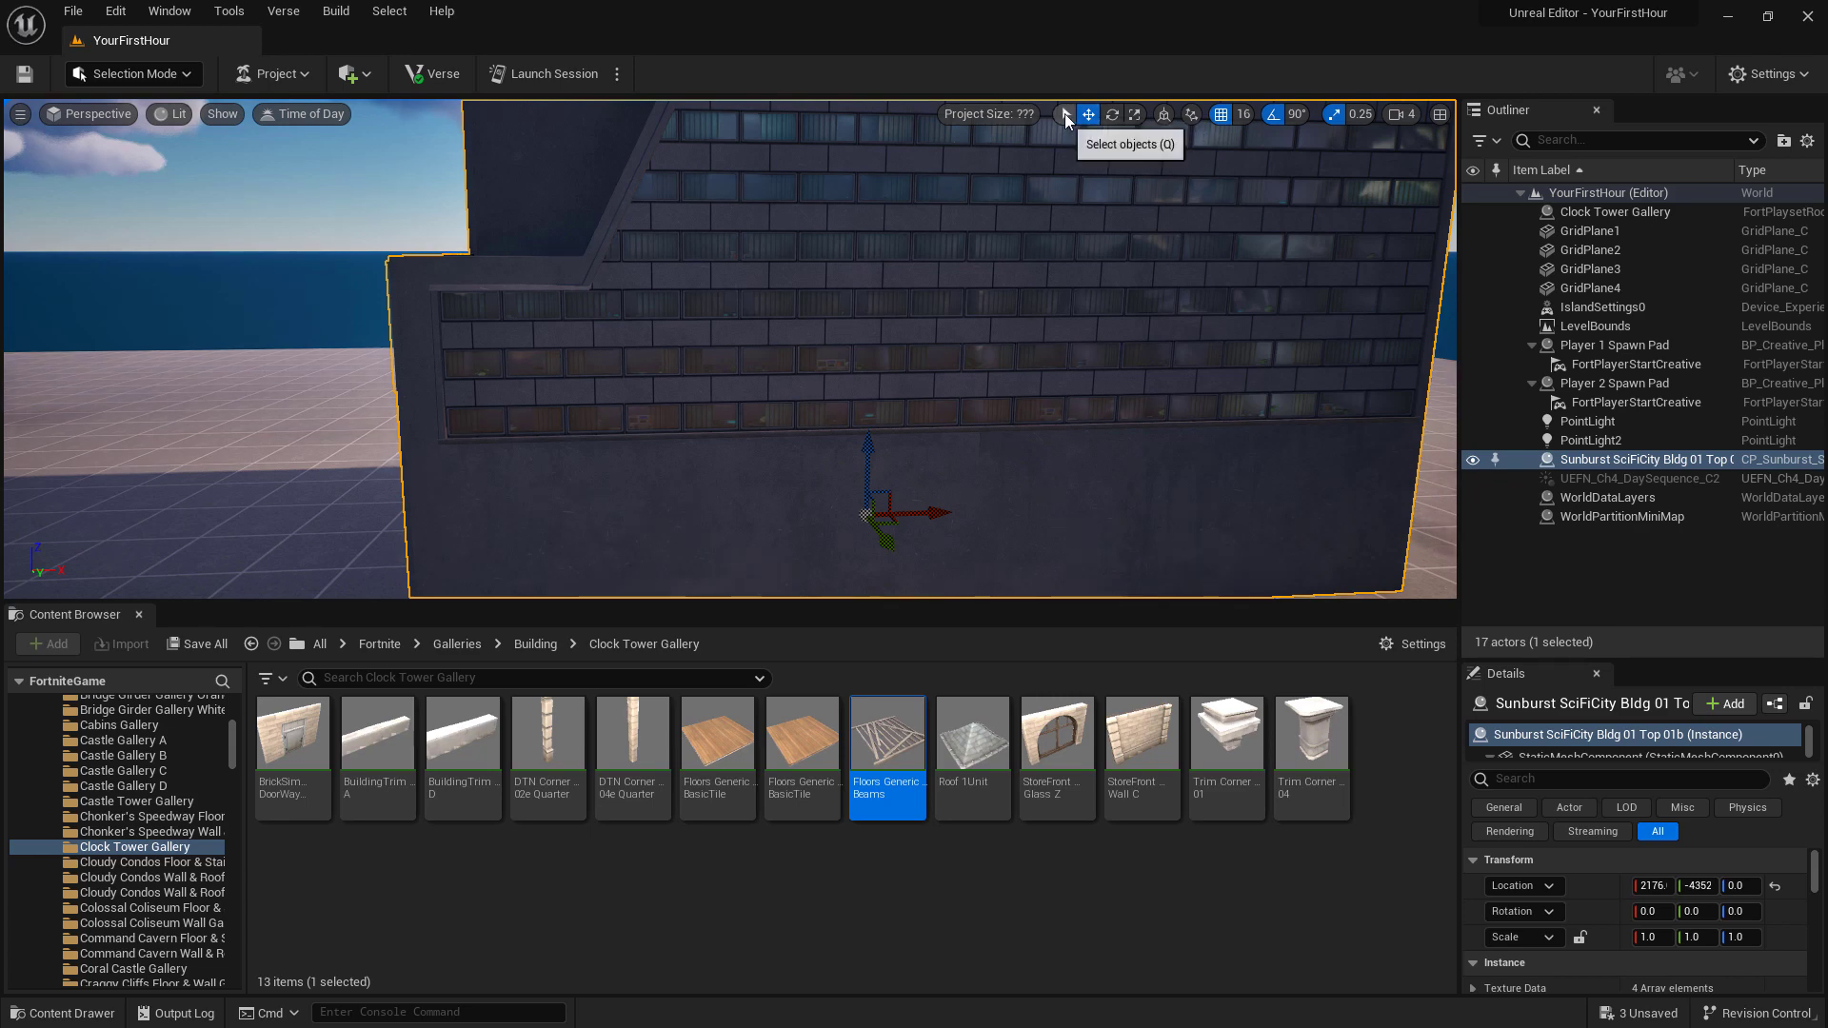
click(1114, 113)
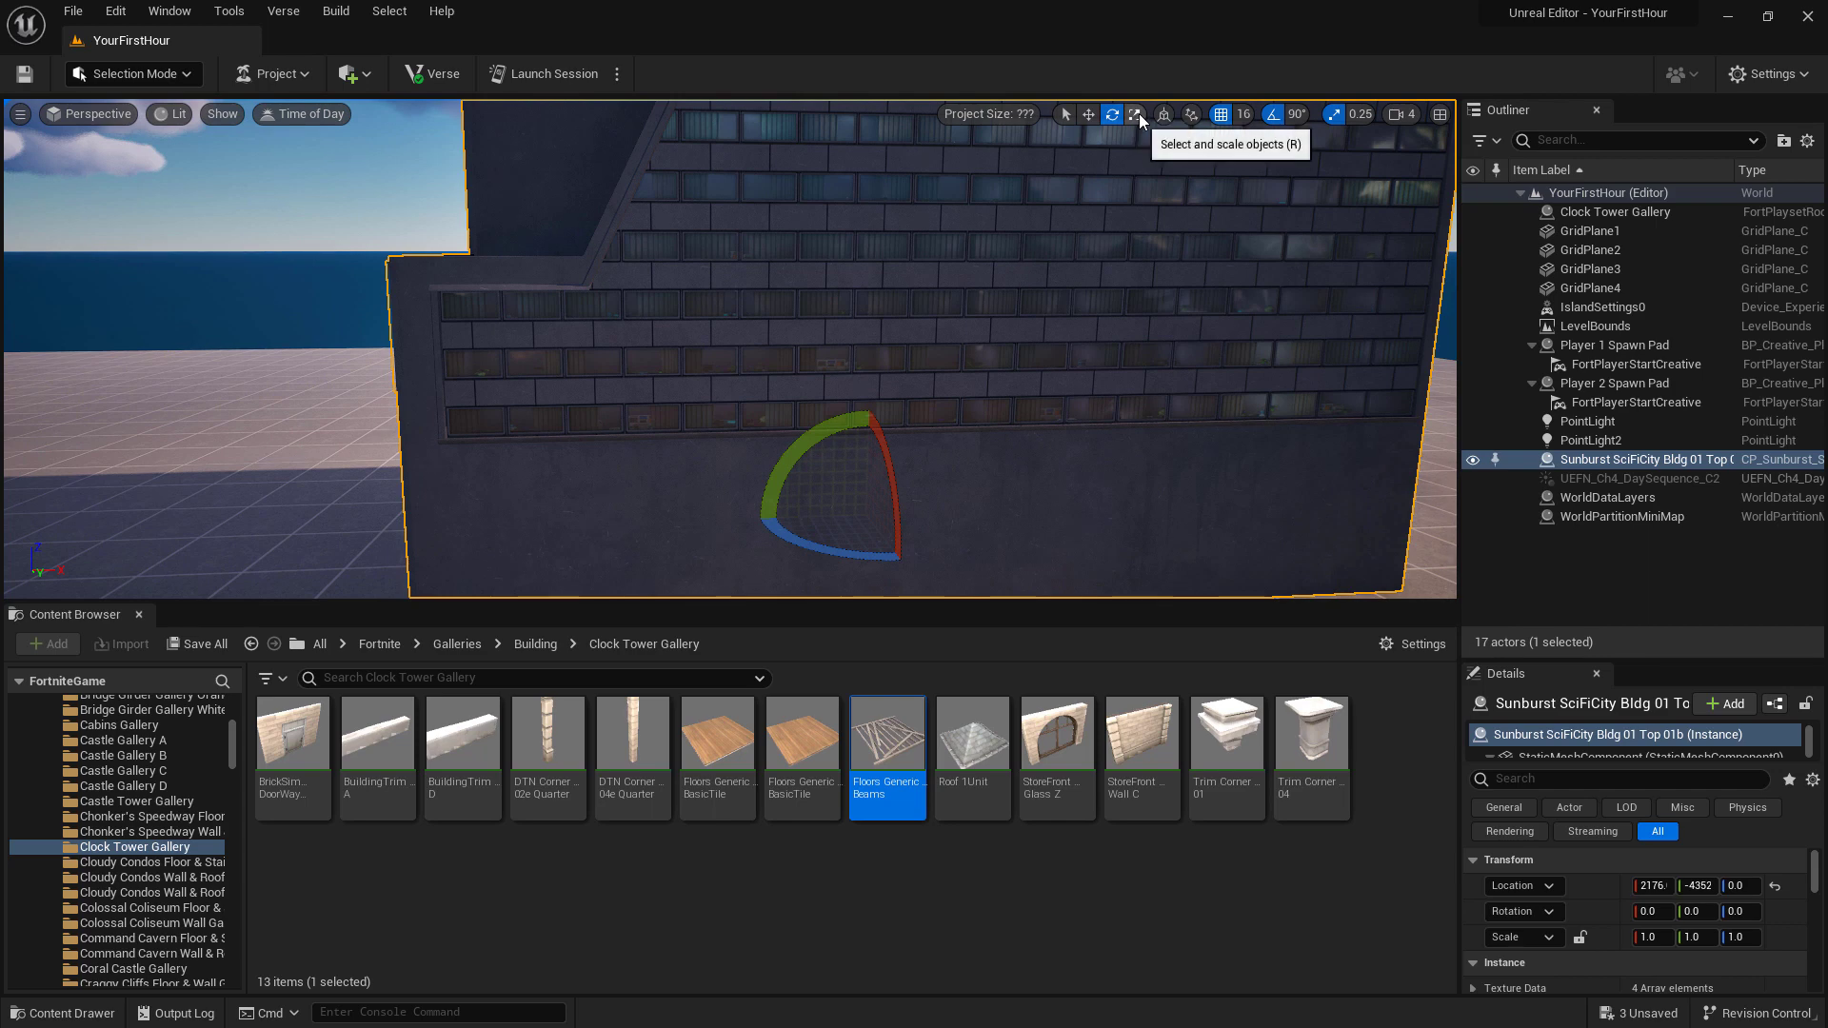
click(1134, 113)
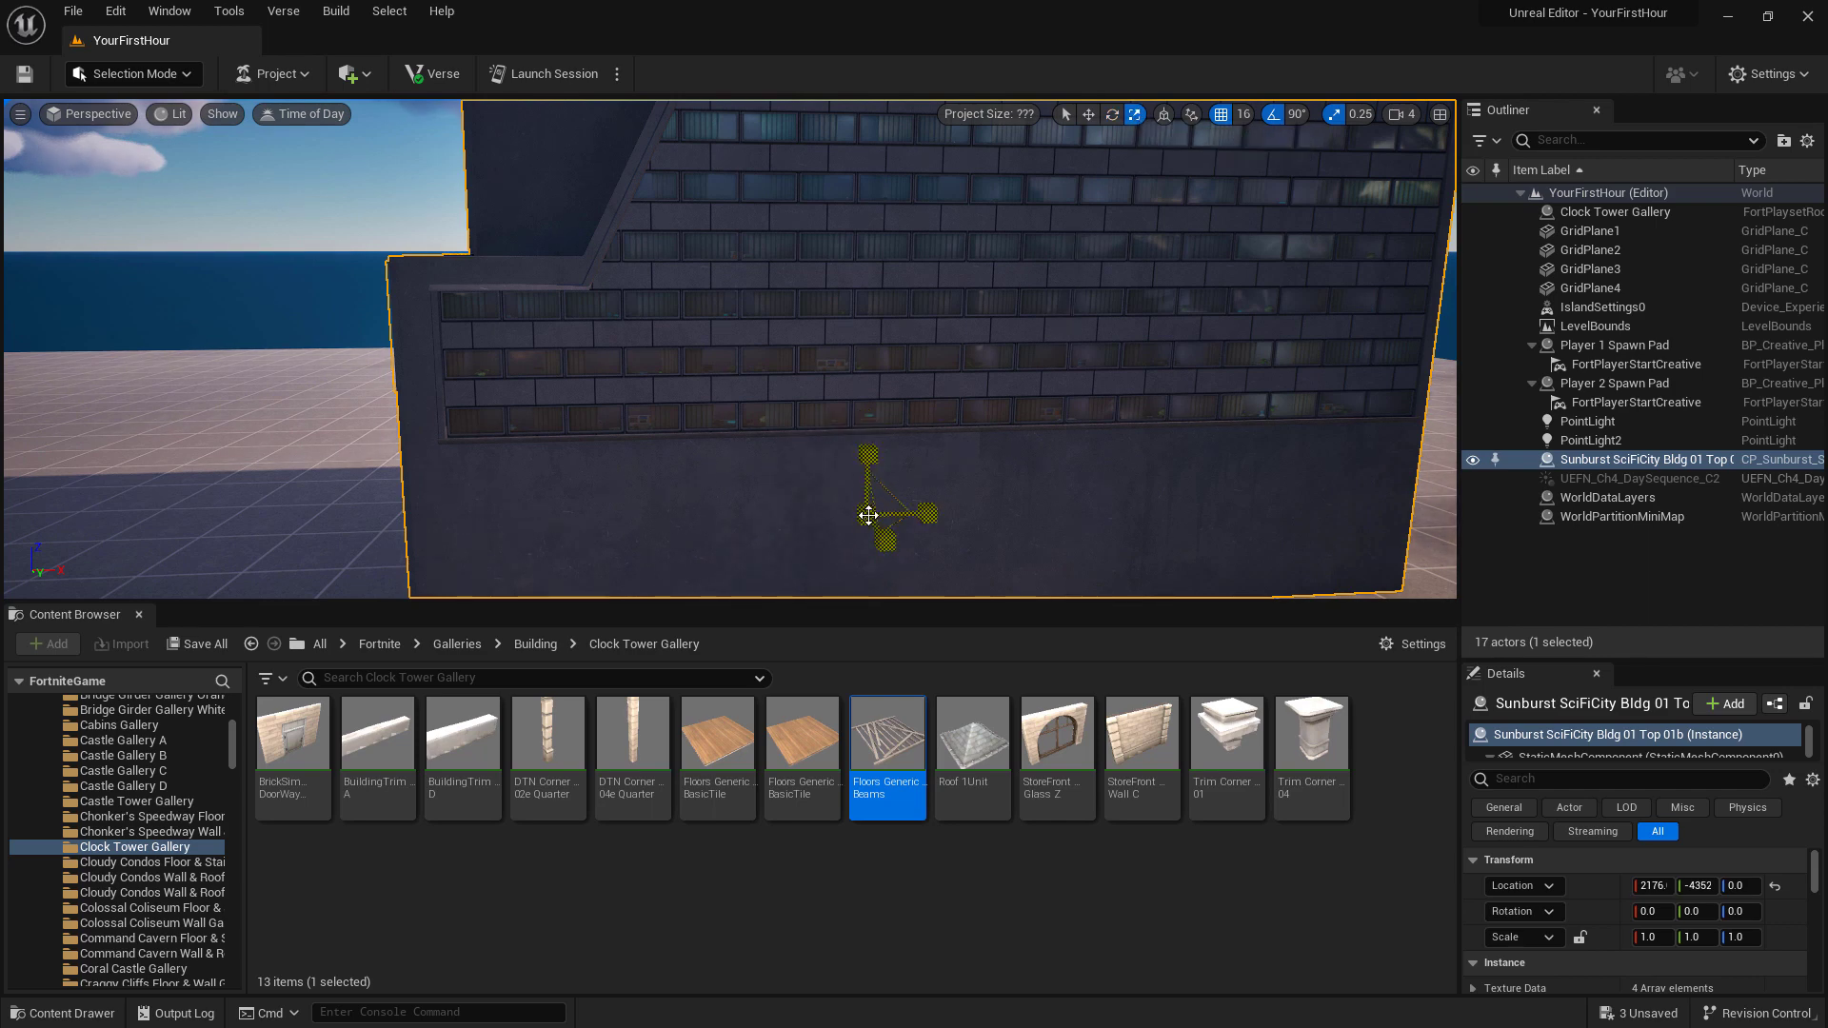
drag(869, 521, 824, 580)
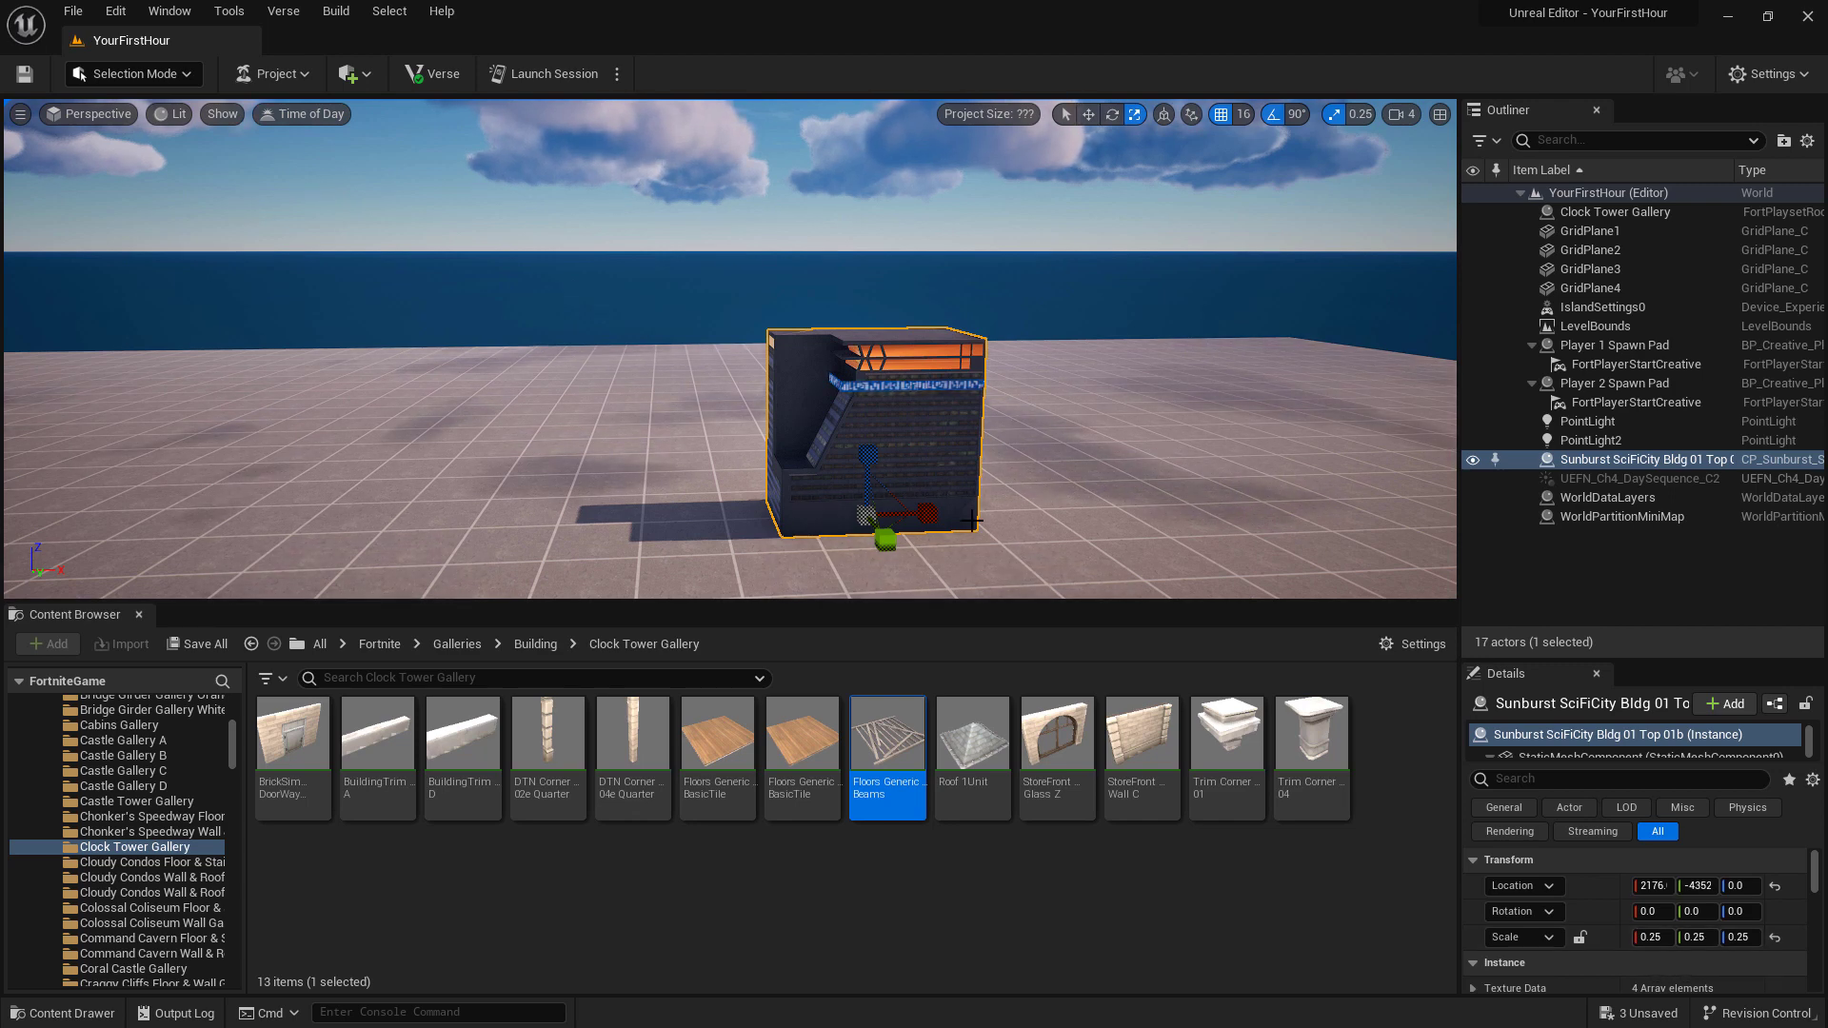
Turn off scale snapping and freely scale the building to about 0.109, 0.290 and 0.224 on X, Y and Z
mouse_move(931, 515)
mouse_down()
mouse_move(902, 515)
mouse_move(921, 514)
mouse_up()
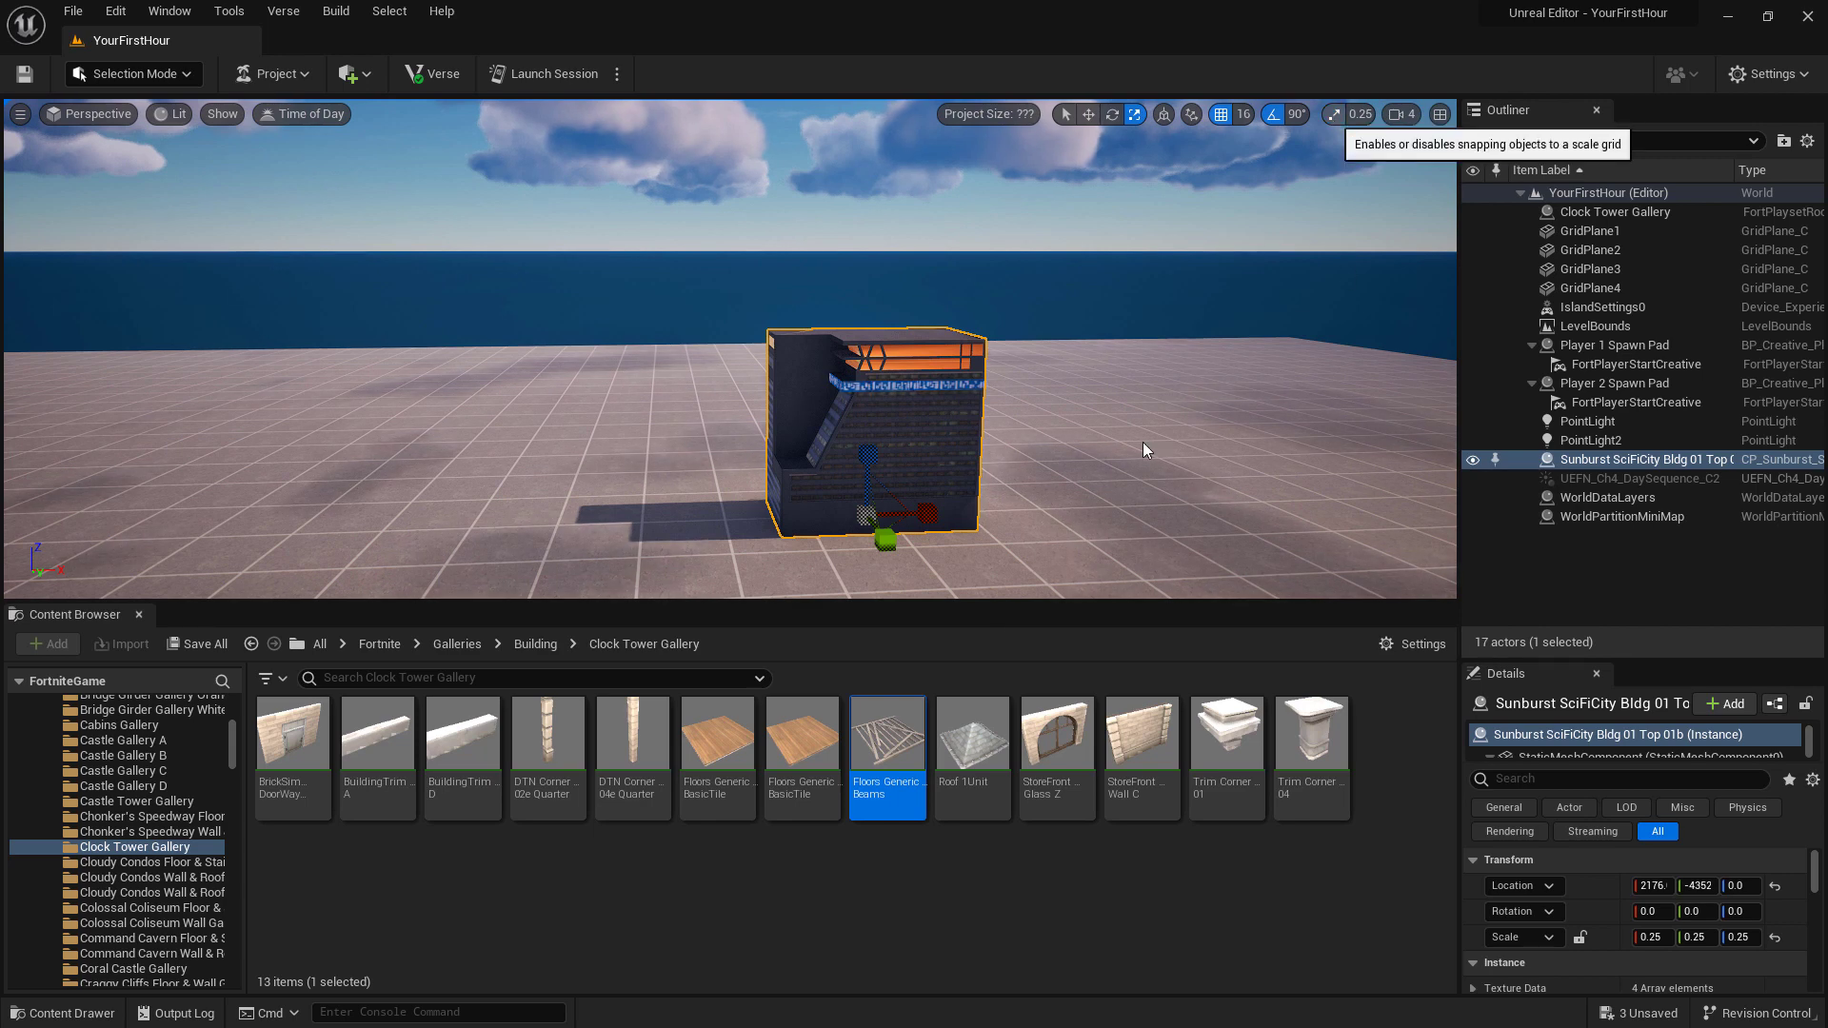
drag(923, 514, 872, 522)
right_drag(995, 449, 1128, 504)
key(a)
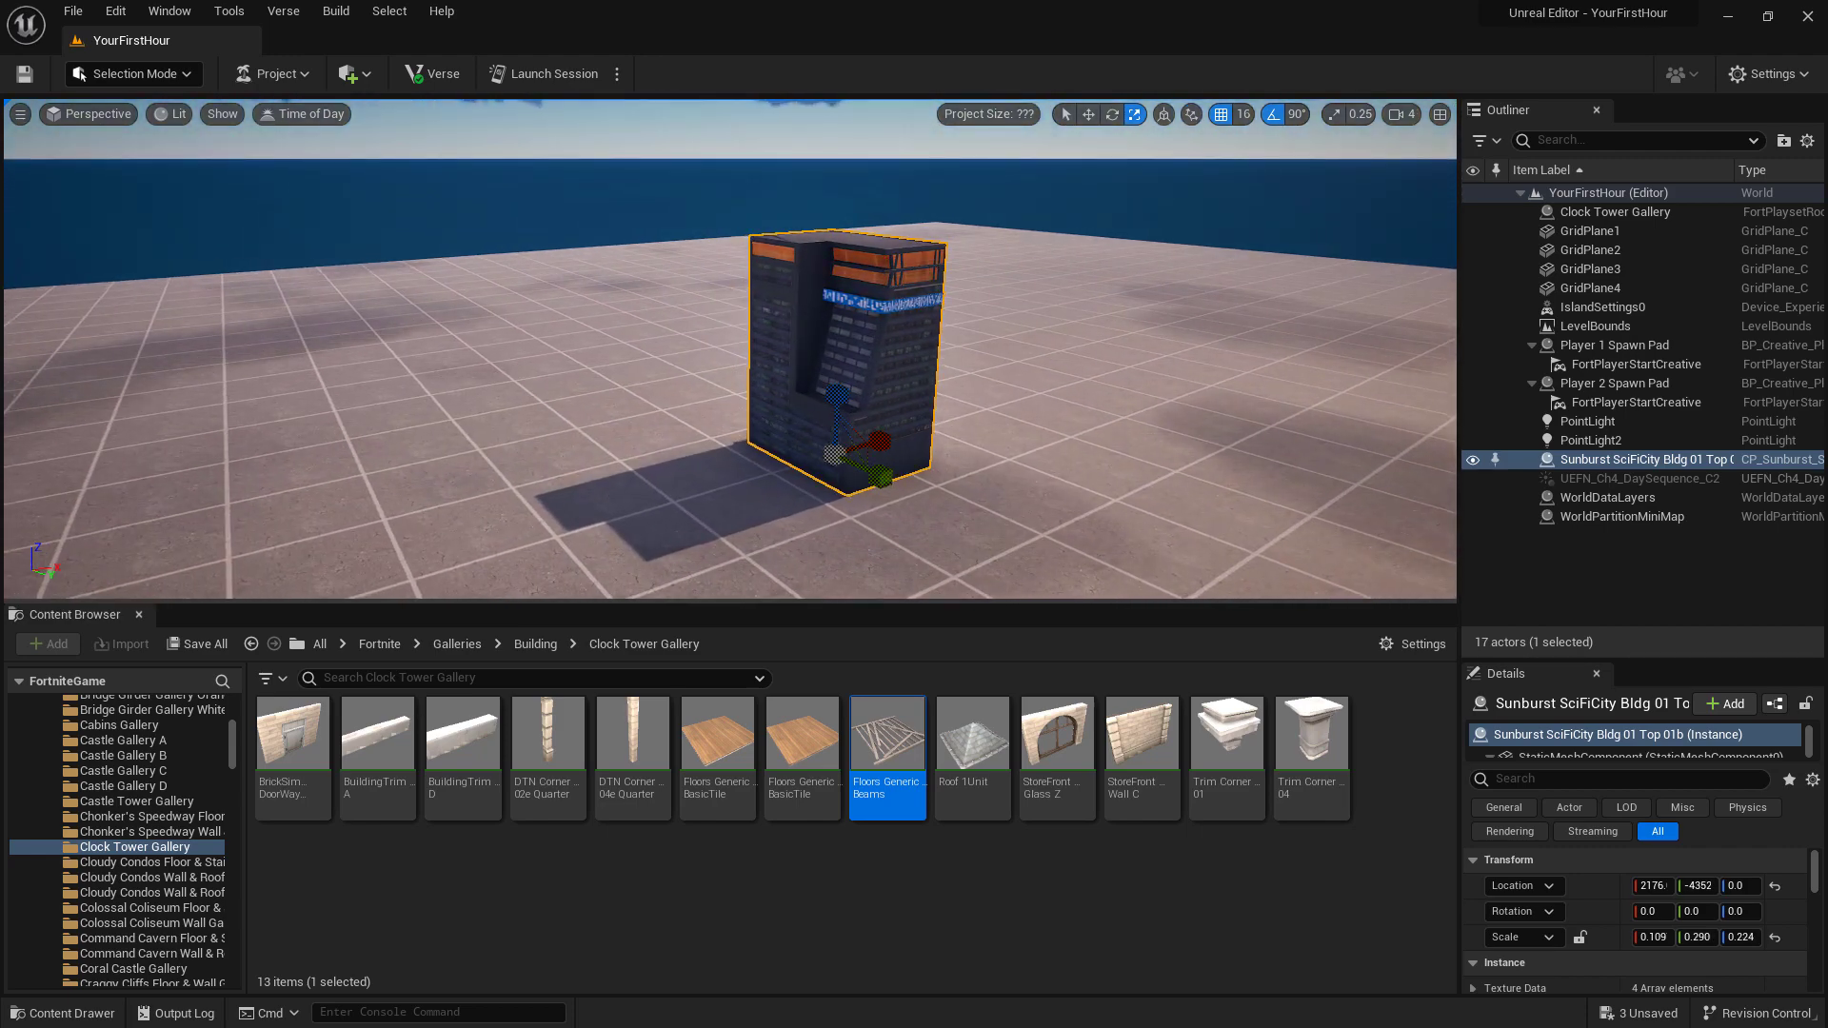
Move the resized building along its Y axis to about -3968
right_drag(1032, 473, 1118, 483)
key(w)
key(s)
key(a)
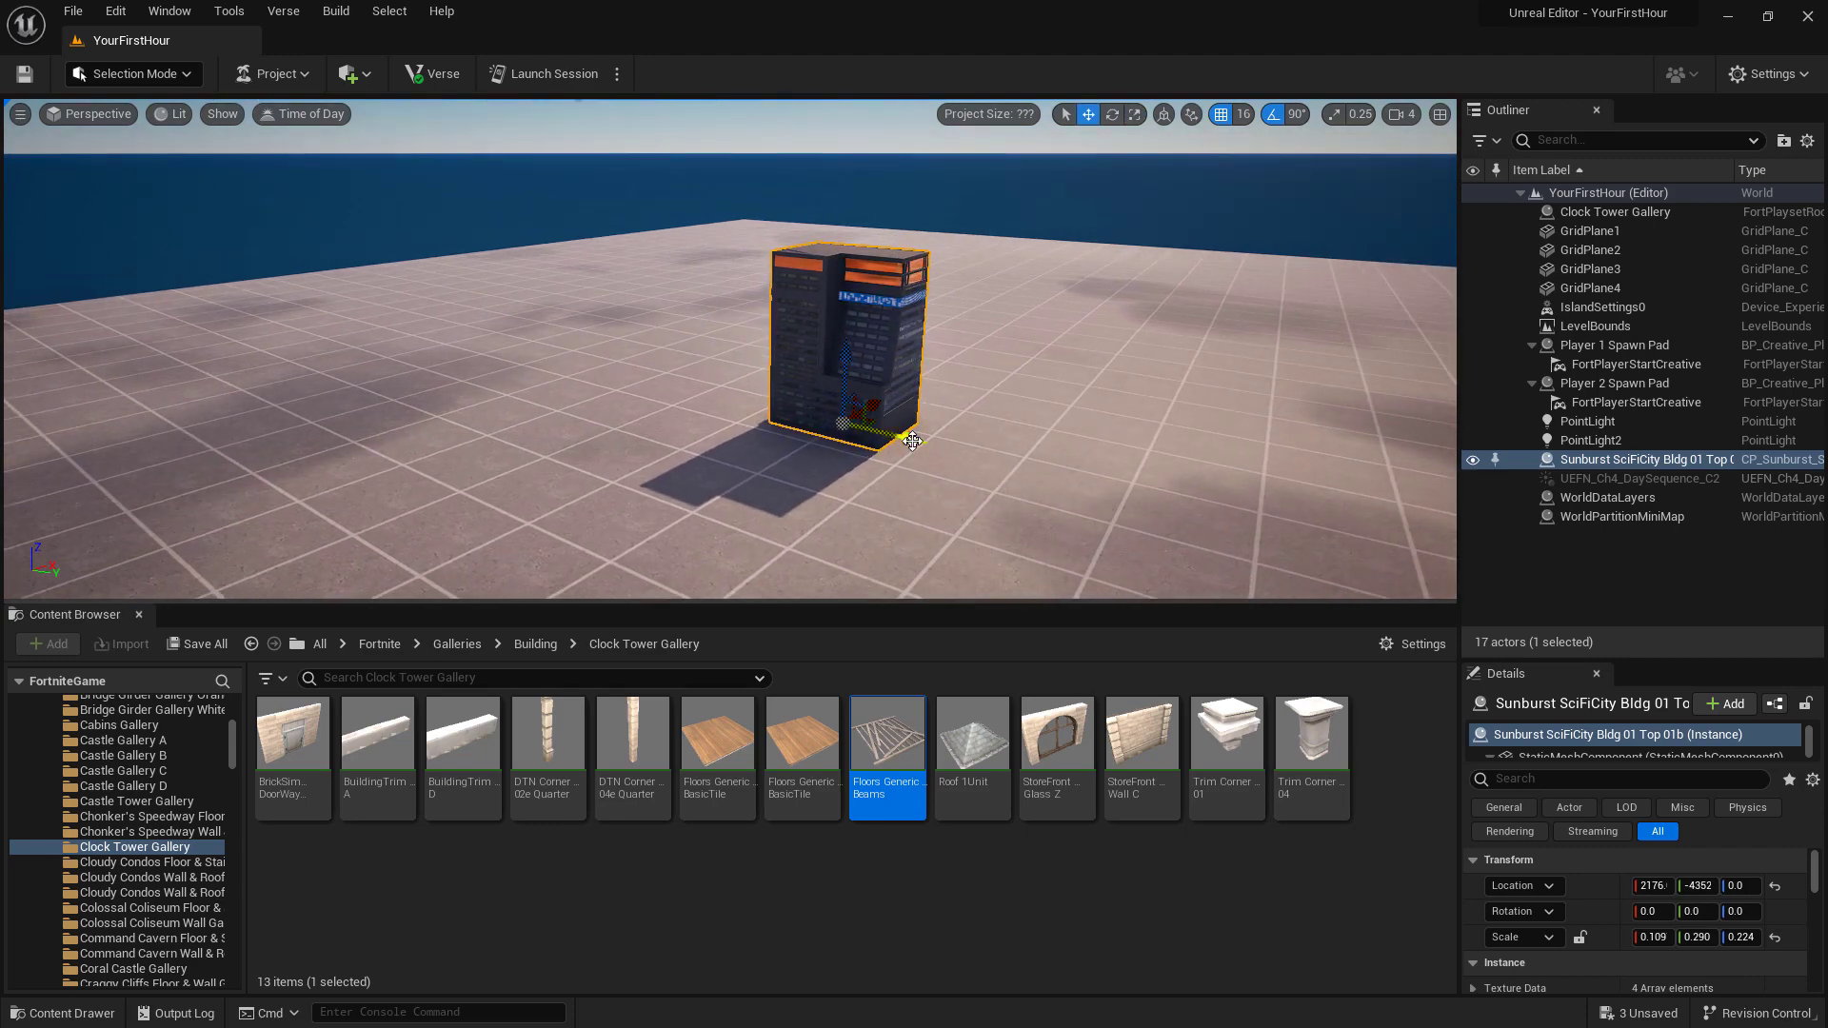
drag(912, 440, 979, 455)
Place a Floors Generic BasicTile in front of the building and enable Disable Editor Cell Snap in World Settings
click(169, 10)
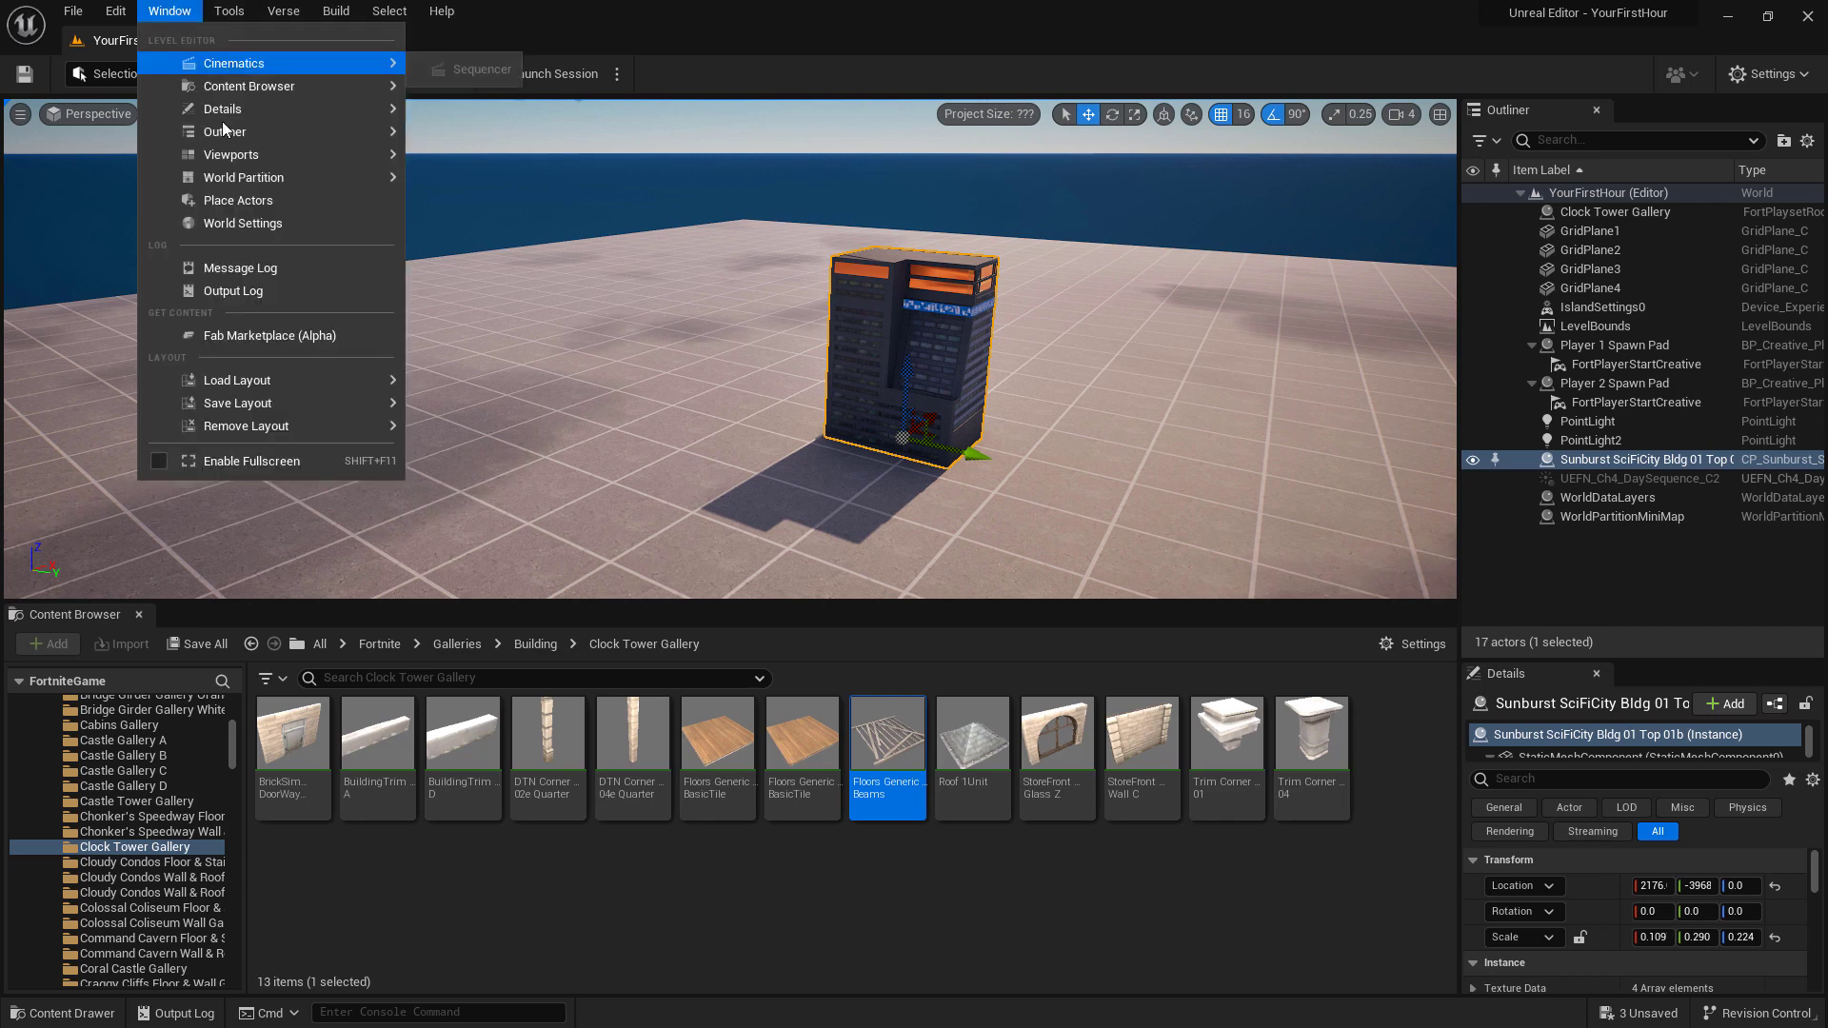
click(249, 224)
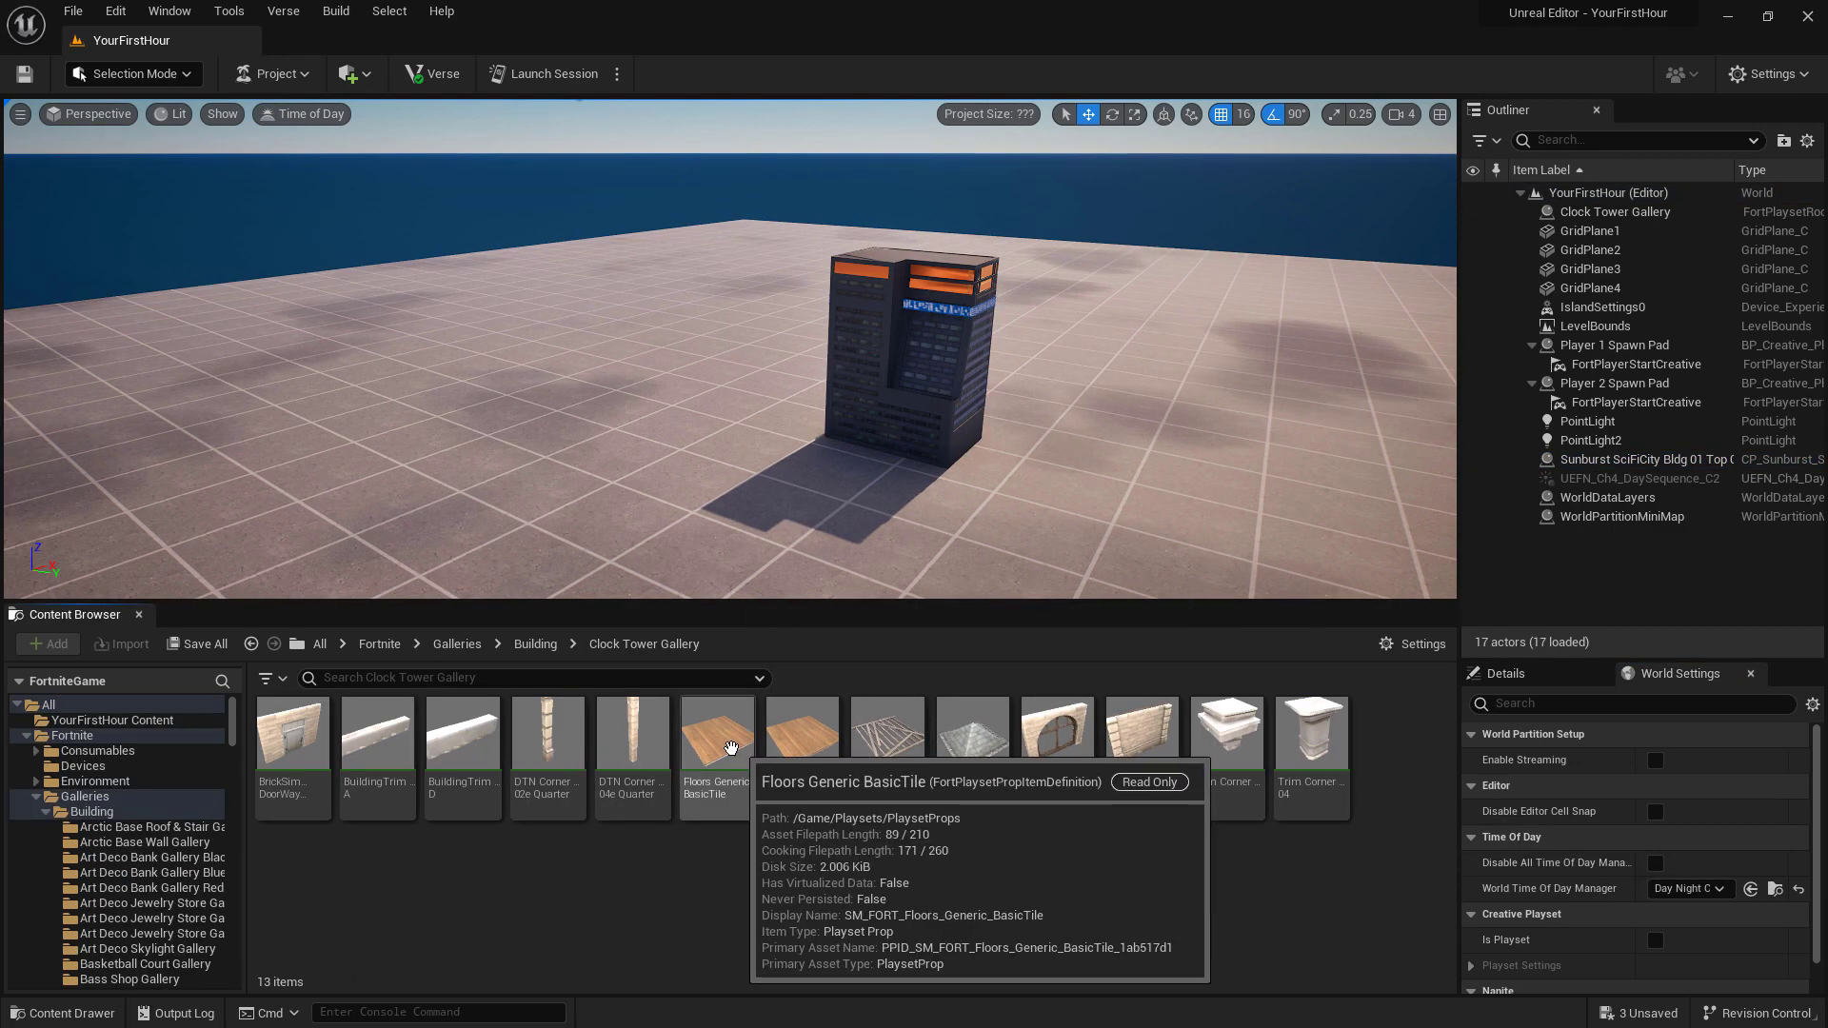
drag(738, 800, 877, 542)
click(1656, 811)
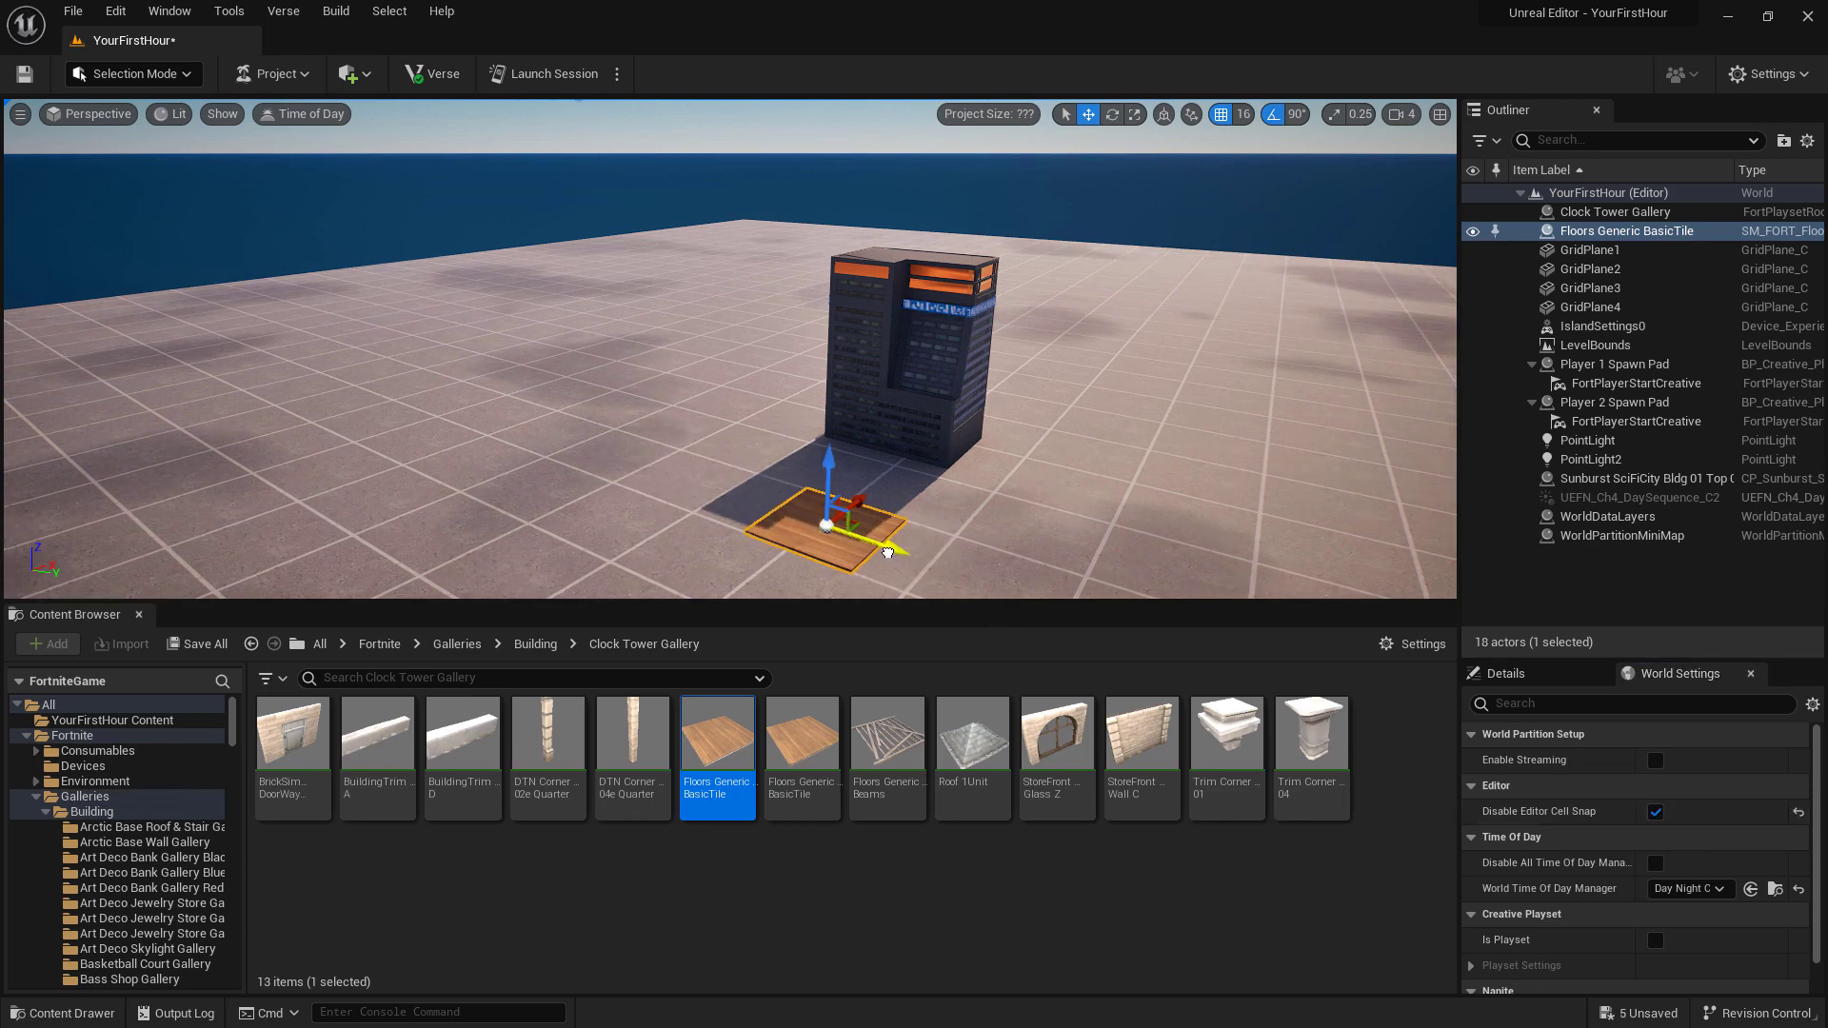
Set the grid snap size to 64 and shift the placed floor tile along its Y axis
click(1244, 114)
click(1271, 286)
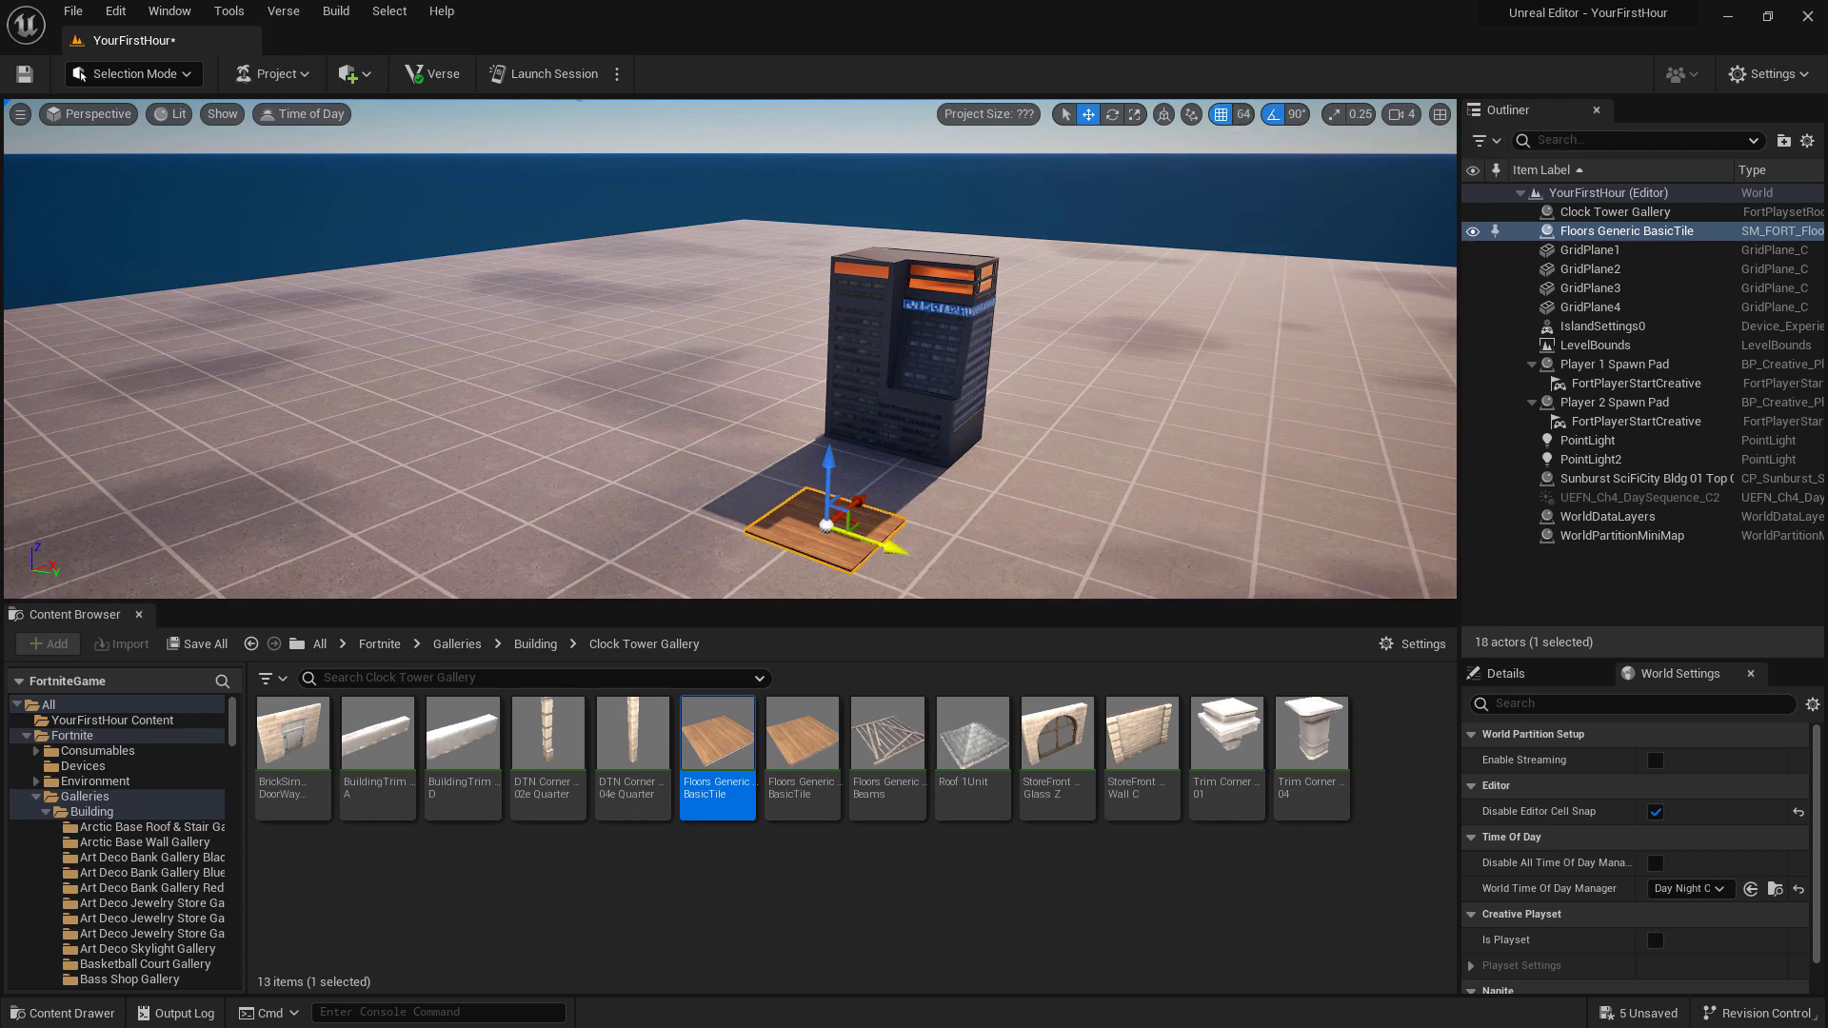
drag(895, 546, 867, 544)
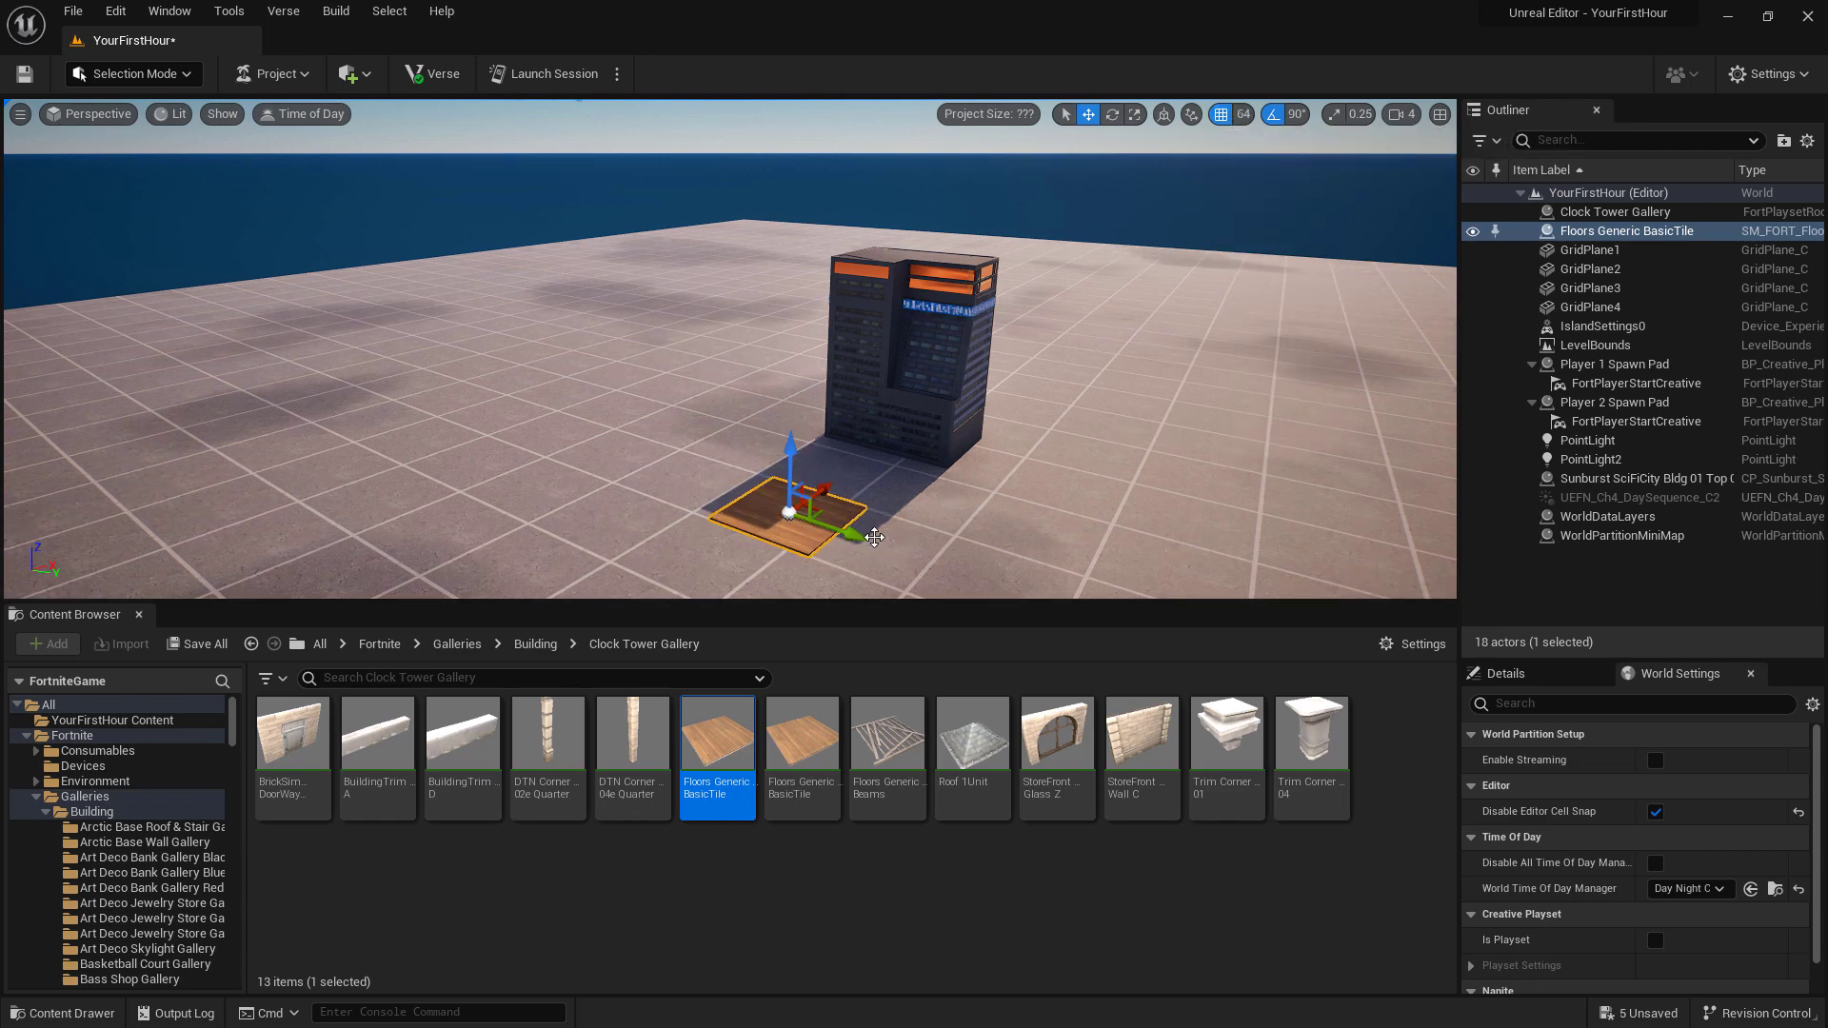
Delete the placed floor tile and the Sunburst SciFiCity building from the level
key(Delete)
click(922, 378)
key(Delete)
right_drag(840, 481, 1315, 512)
key(w)
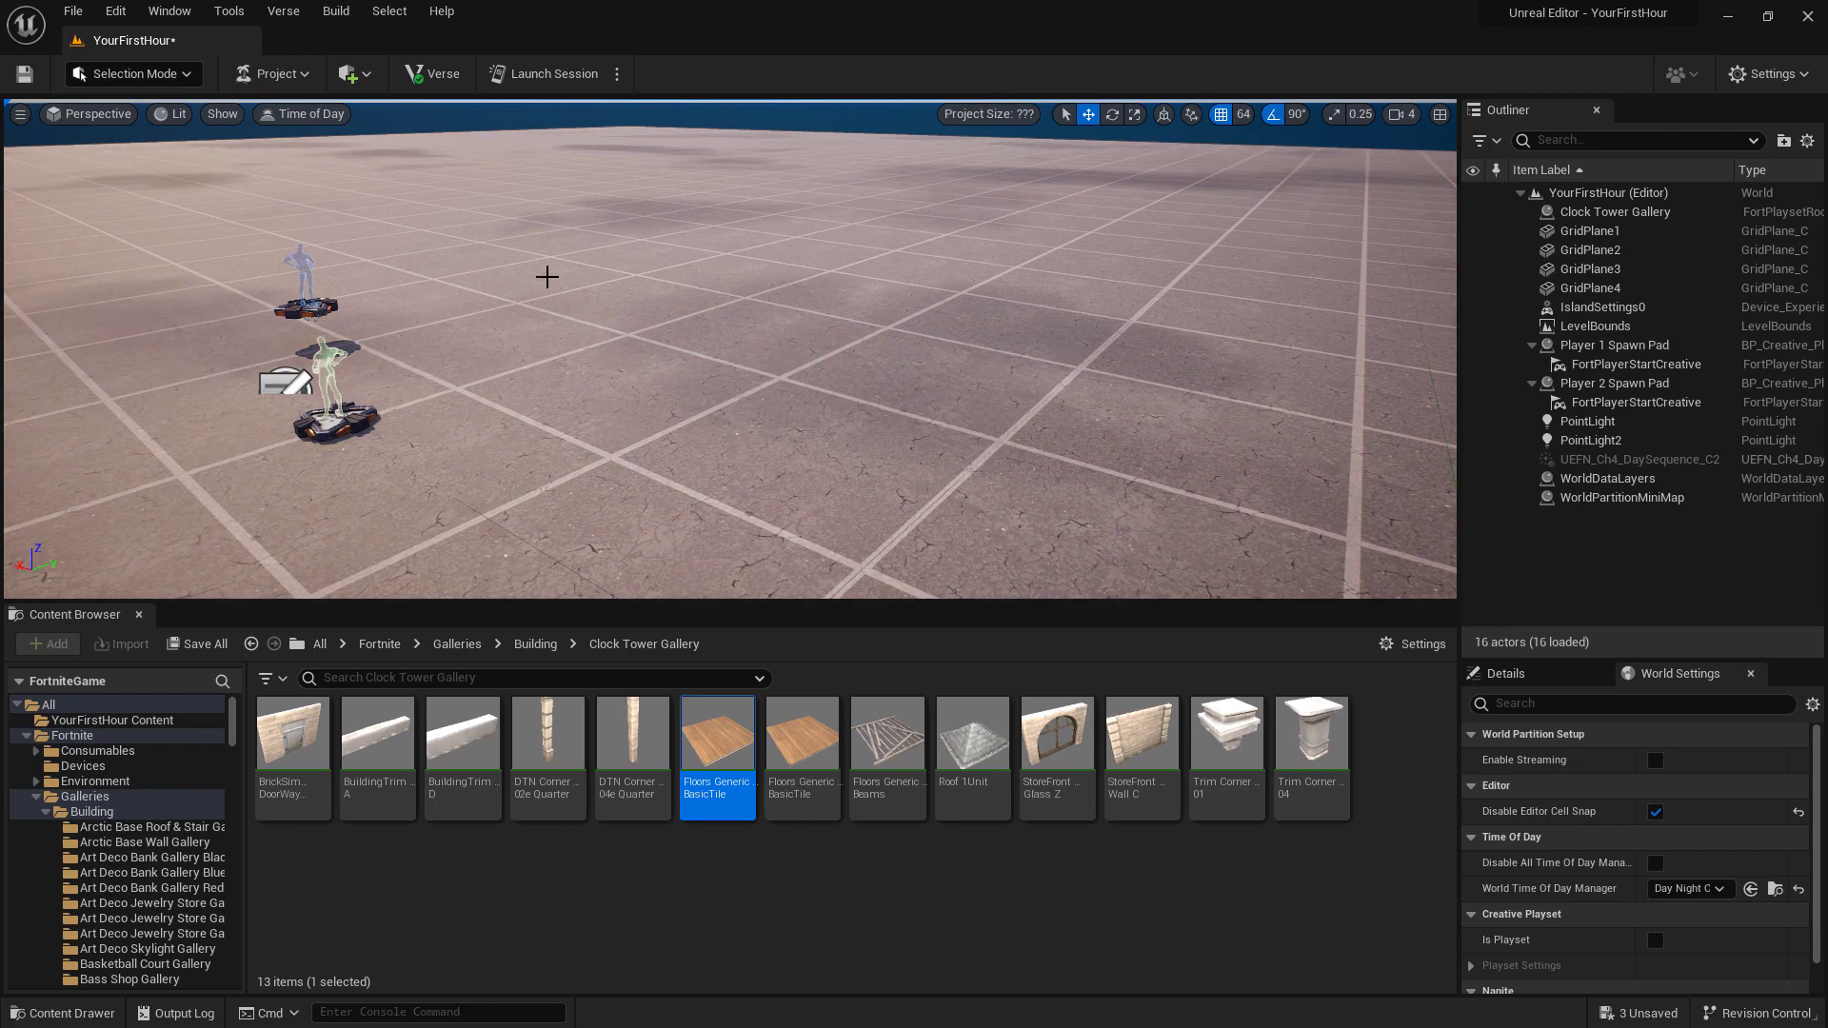
Show the YourFirstHour Content folder and open the Fab Marketplace window over the level
click(130, 721)
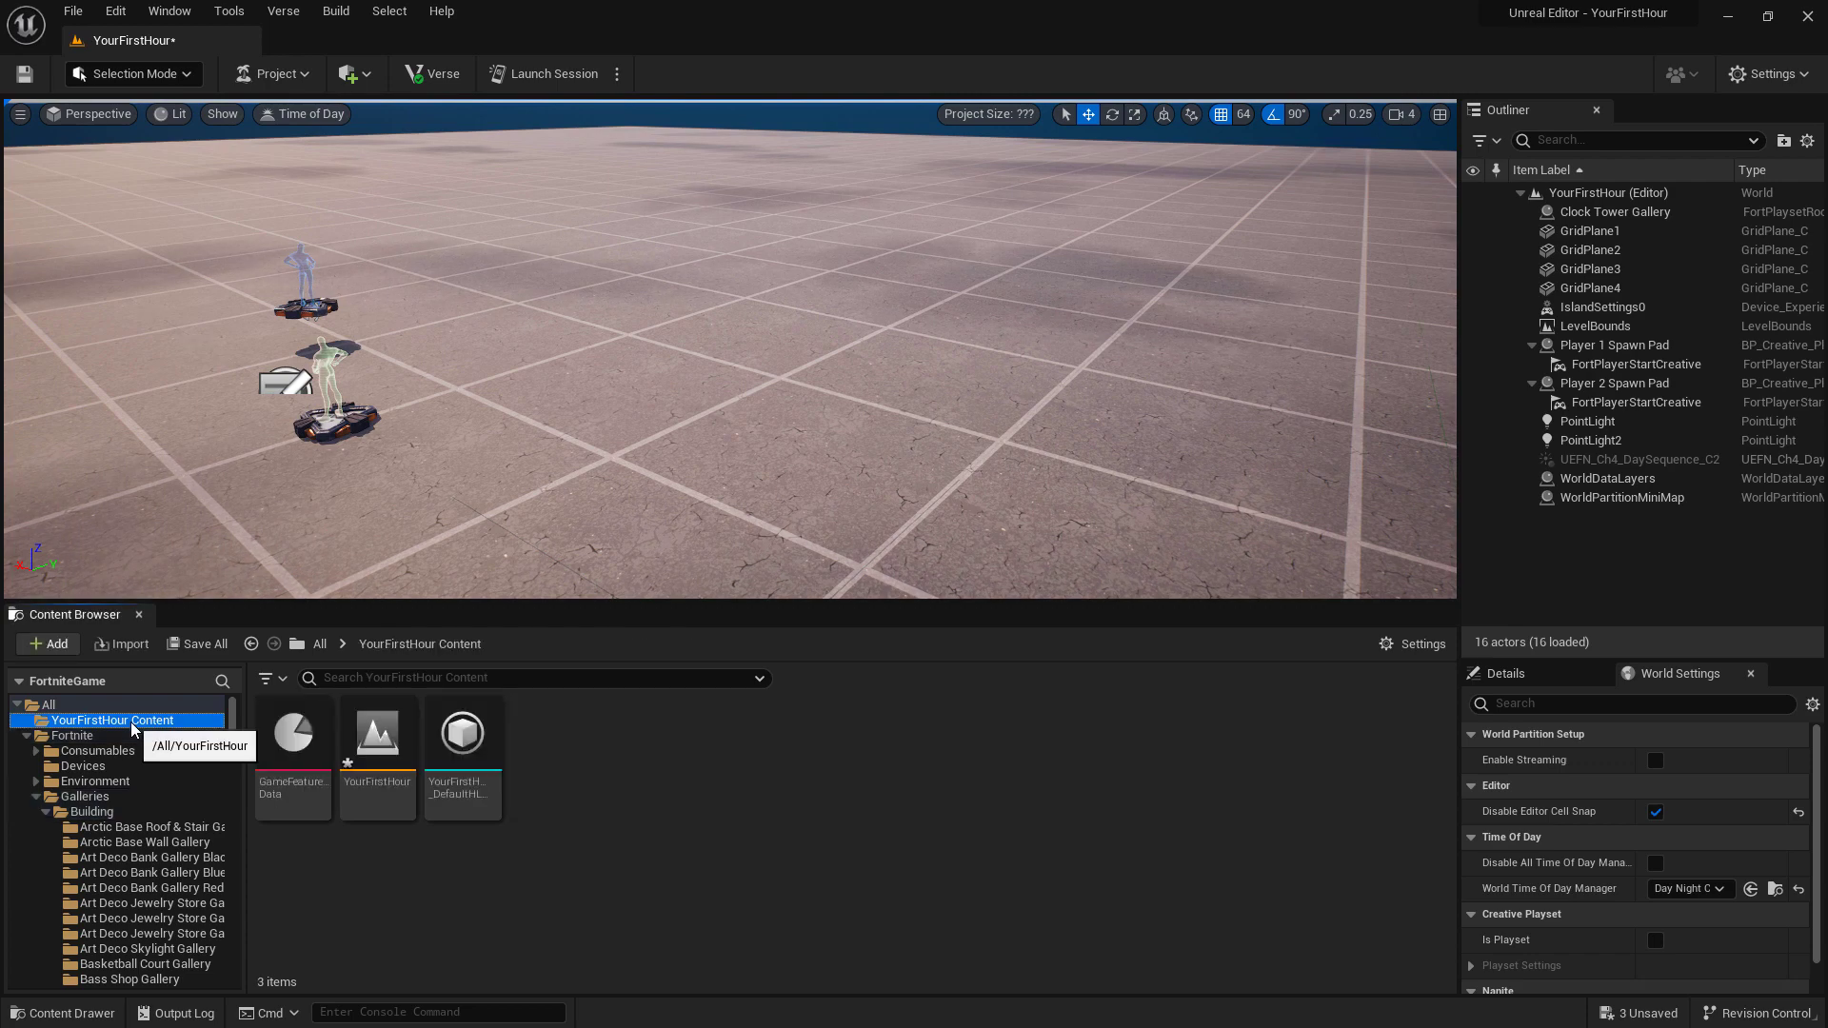
right_click(702, 754)
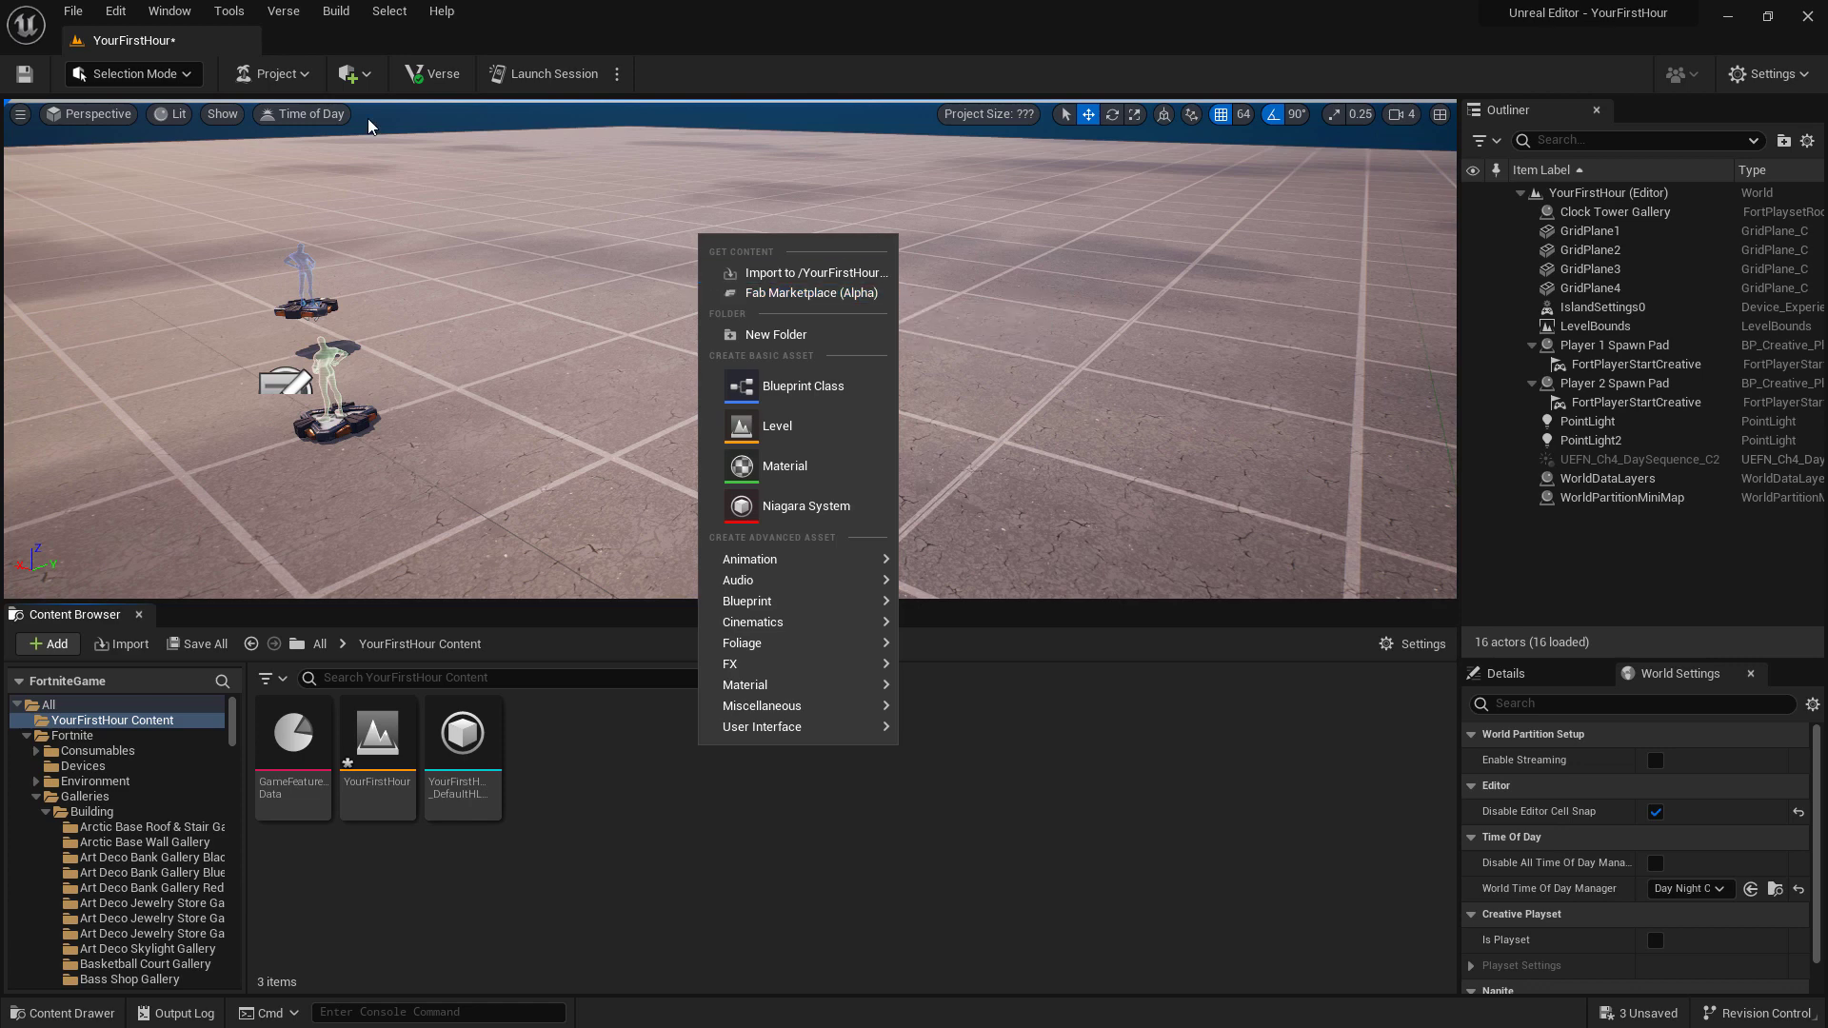
click(350, 73)
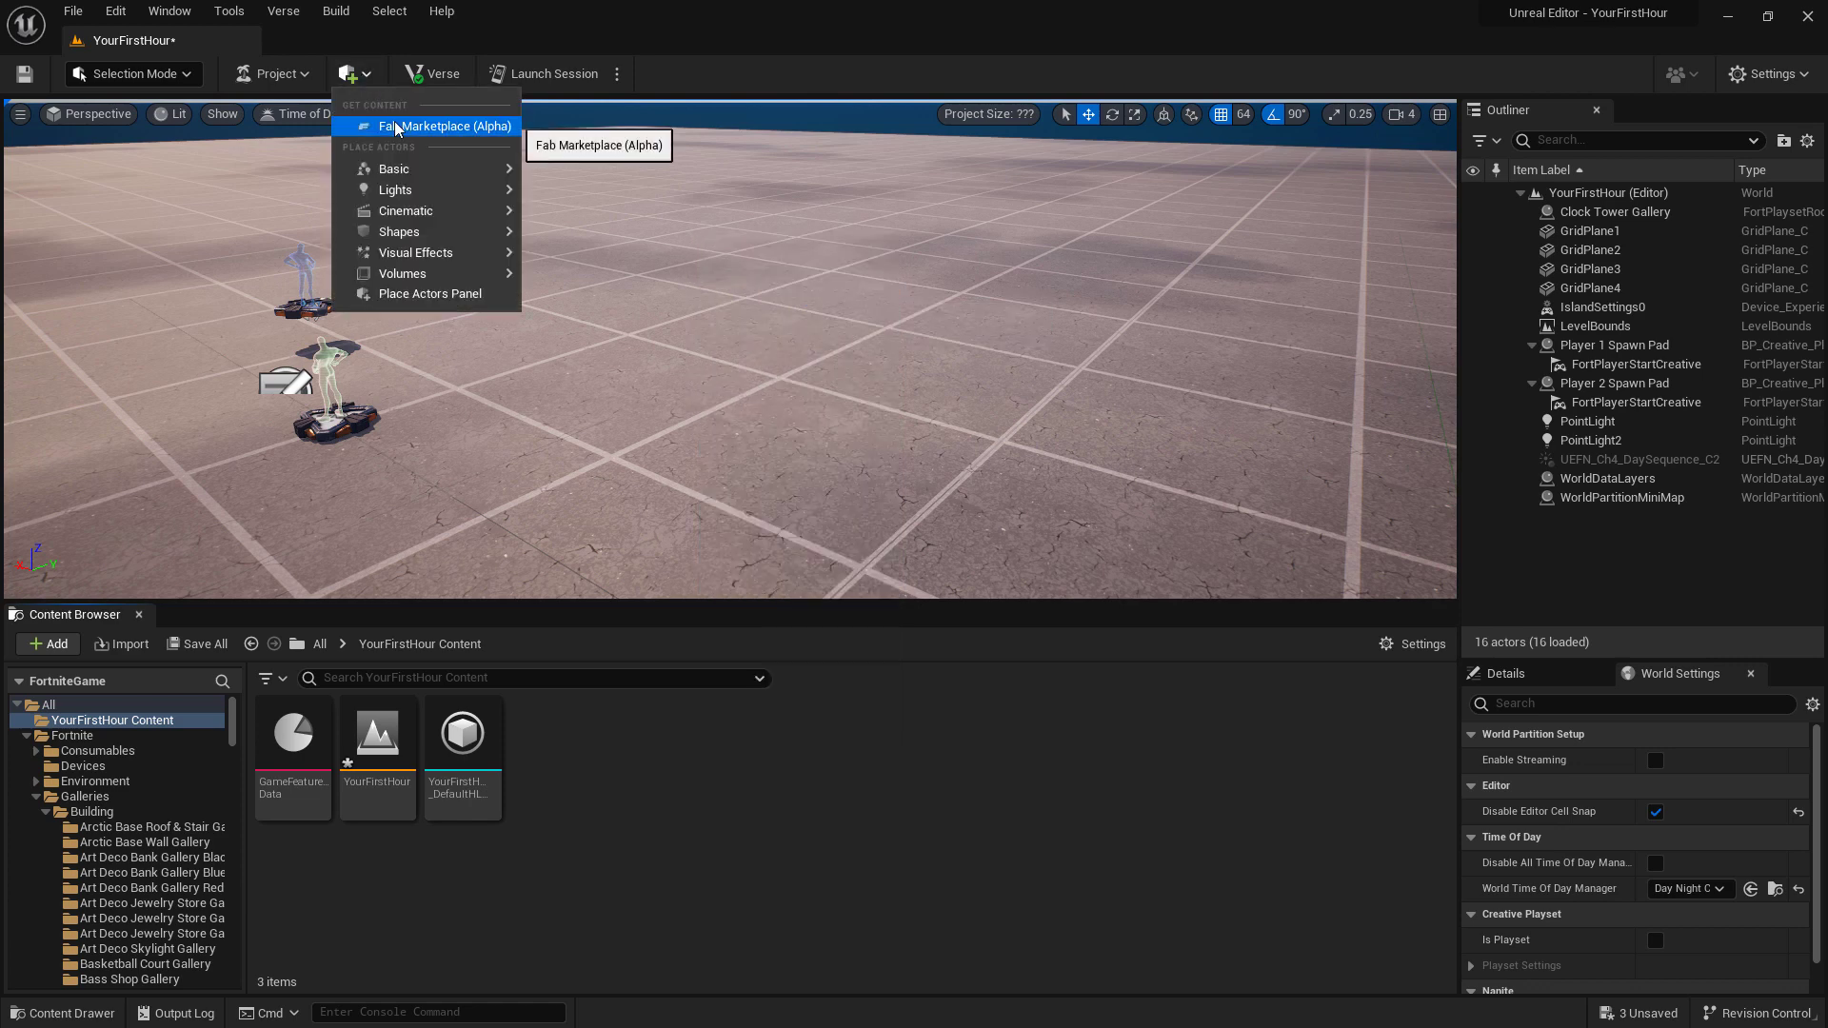
click(170, 11)
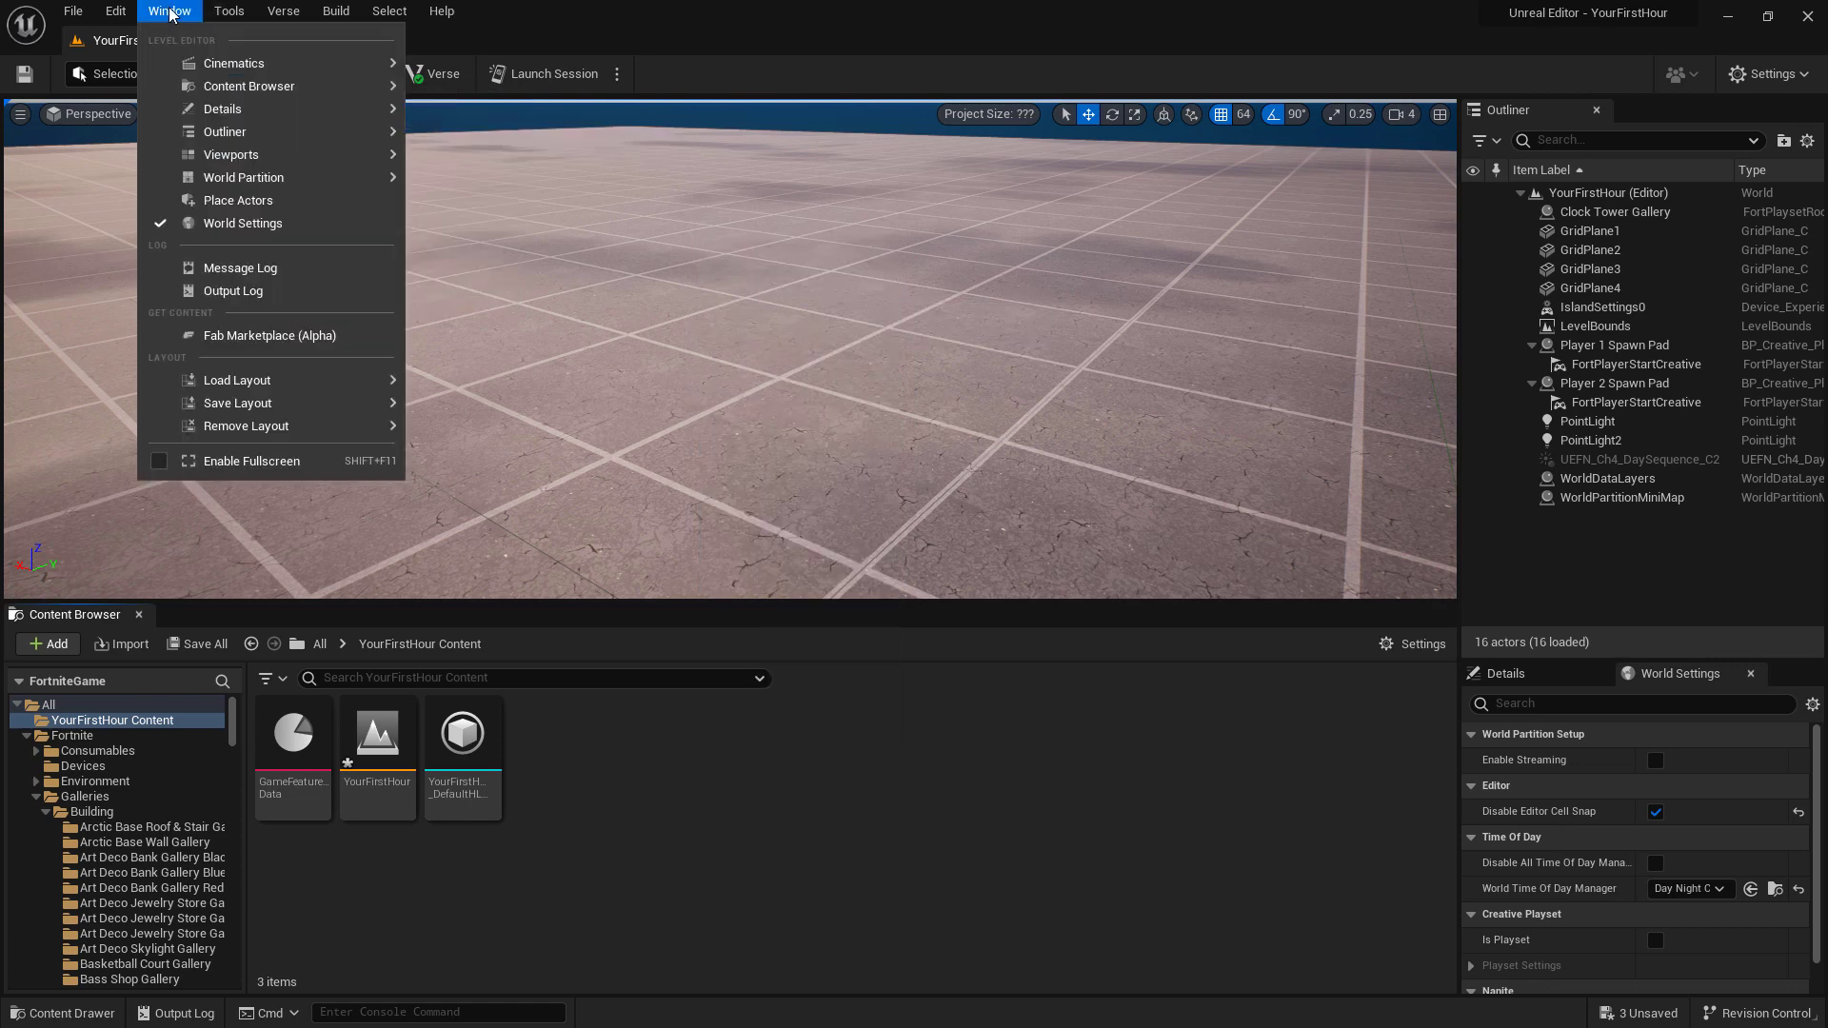
click(255, 335)
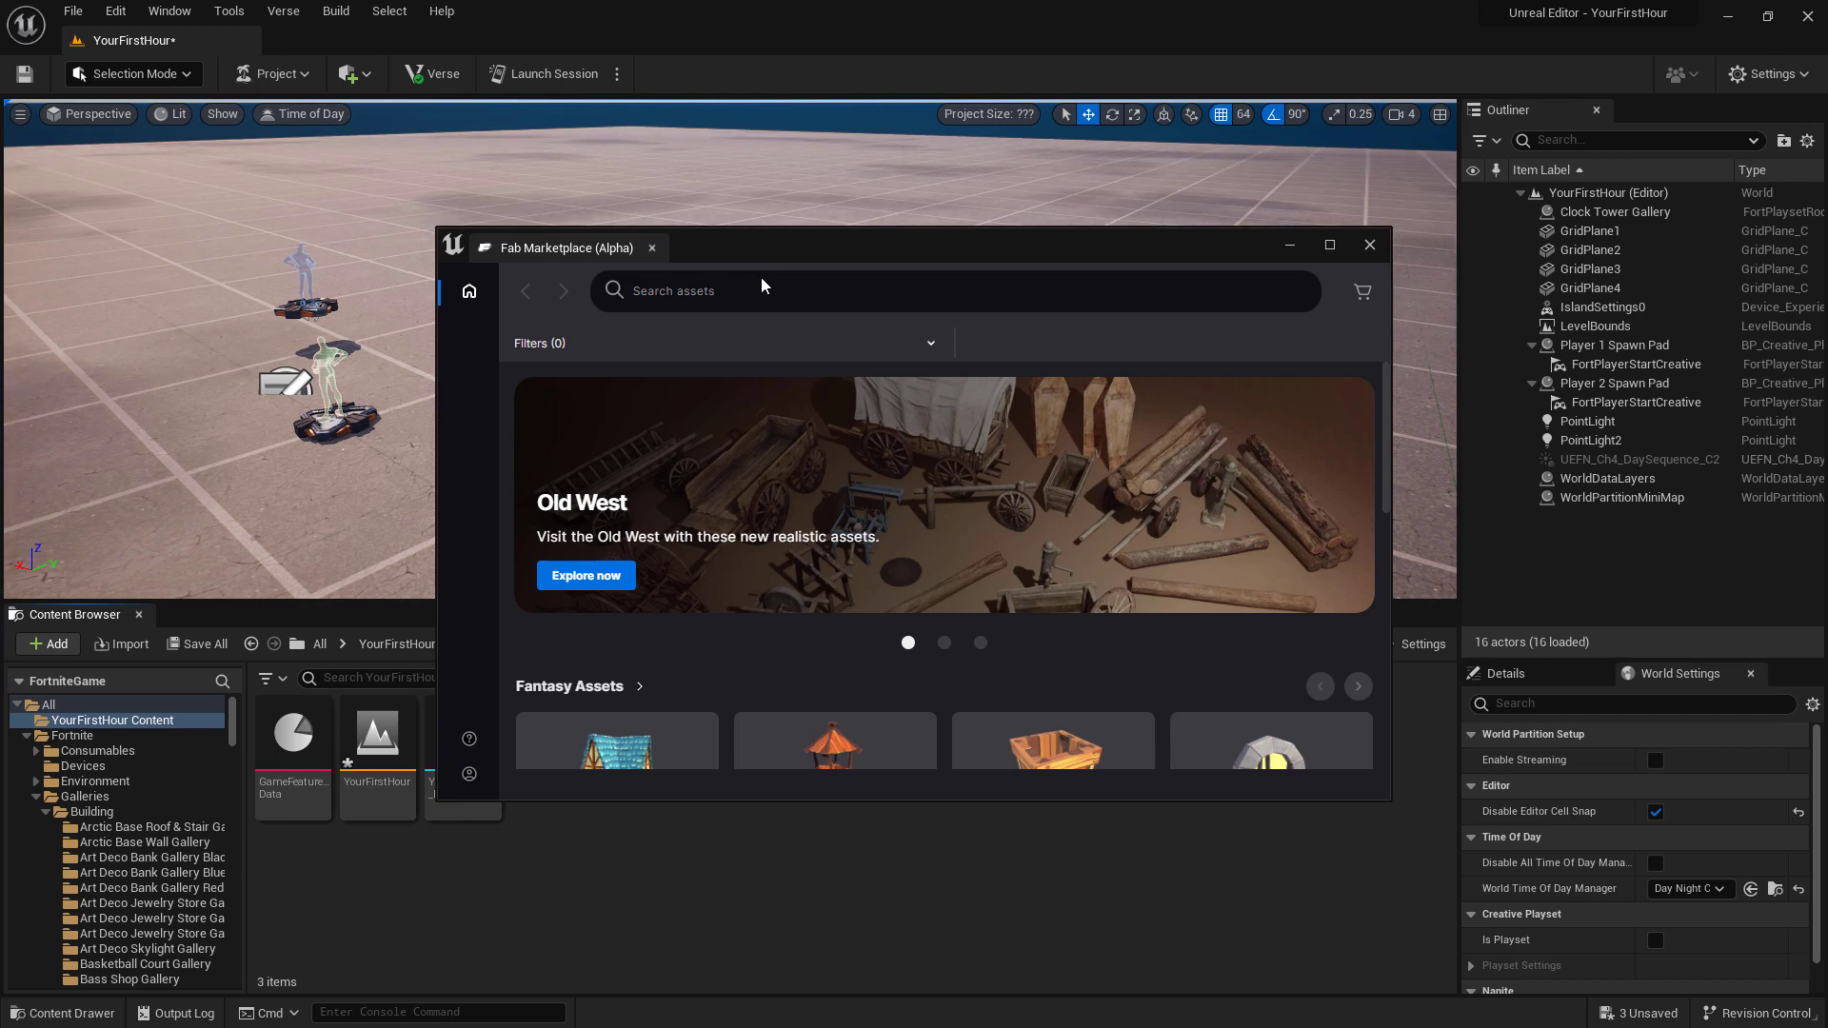
drag(860, 249, 850, 193)
Open the Old West collection in the marketplace and search it for "Wagon"
click(896, 586)
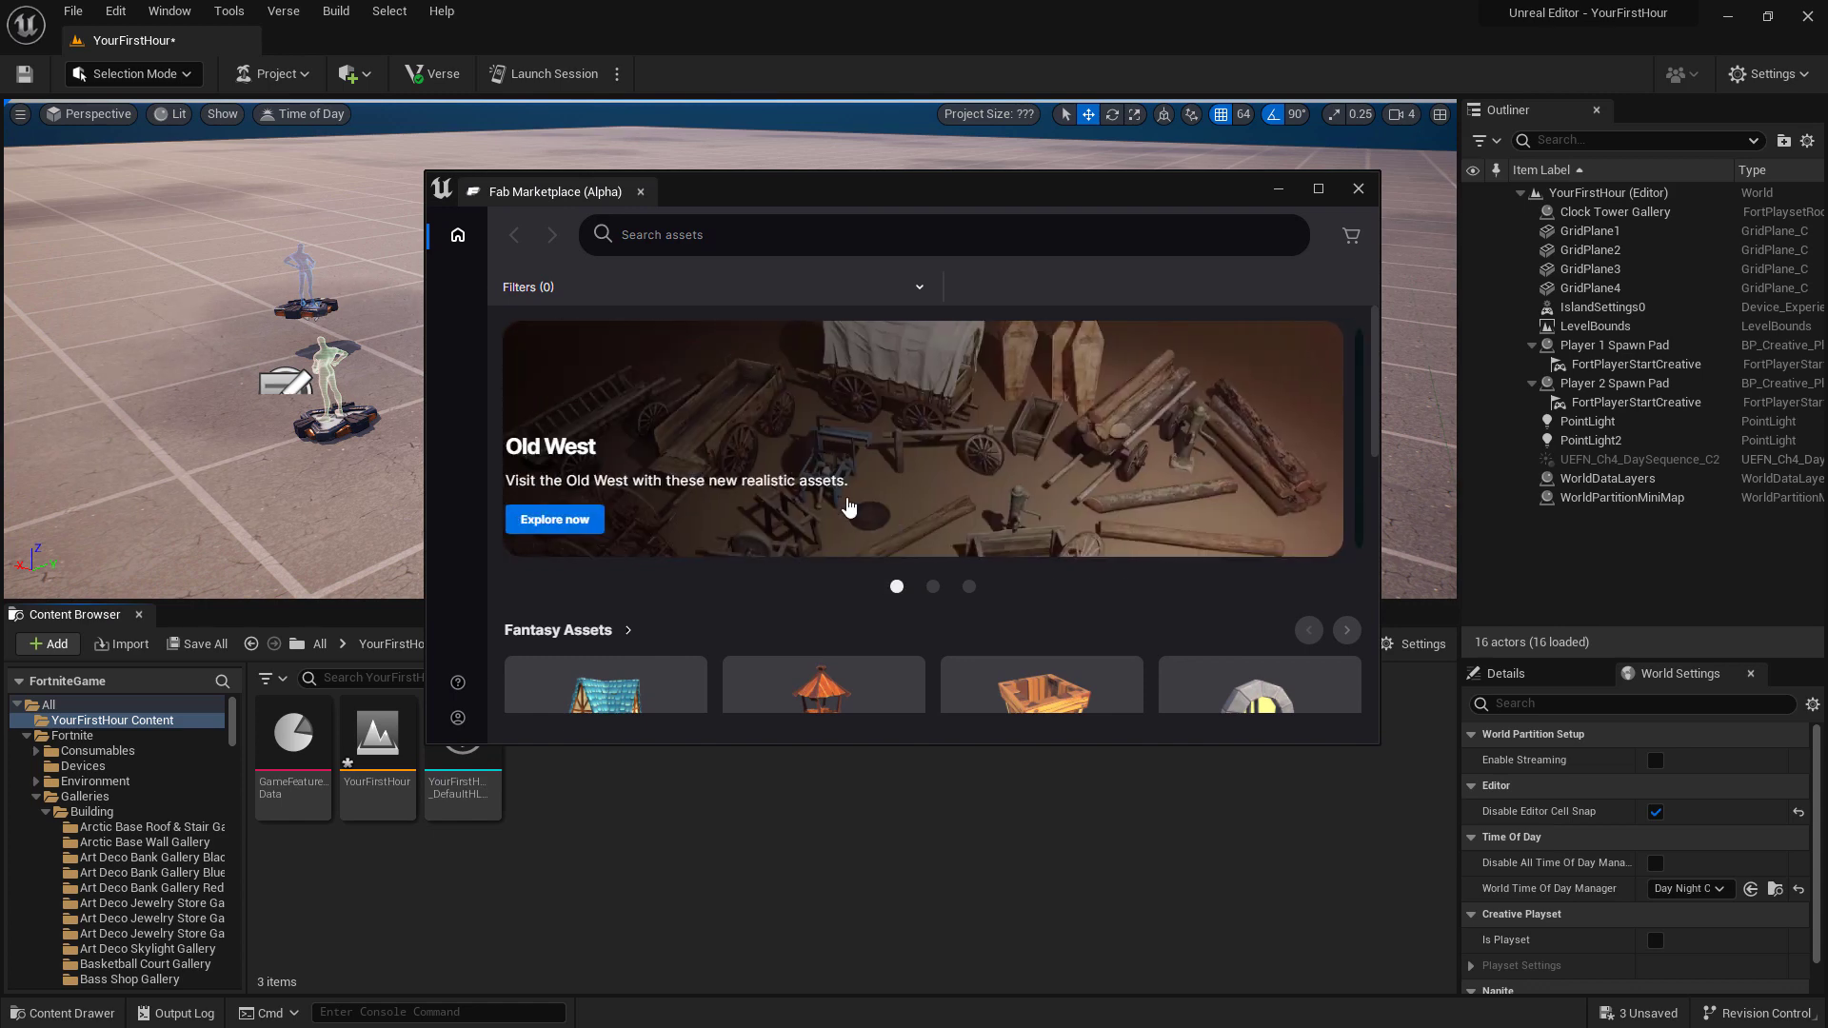
click(574, 520)
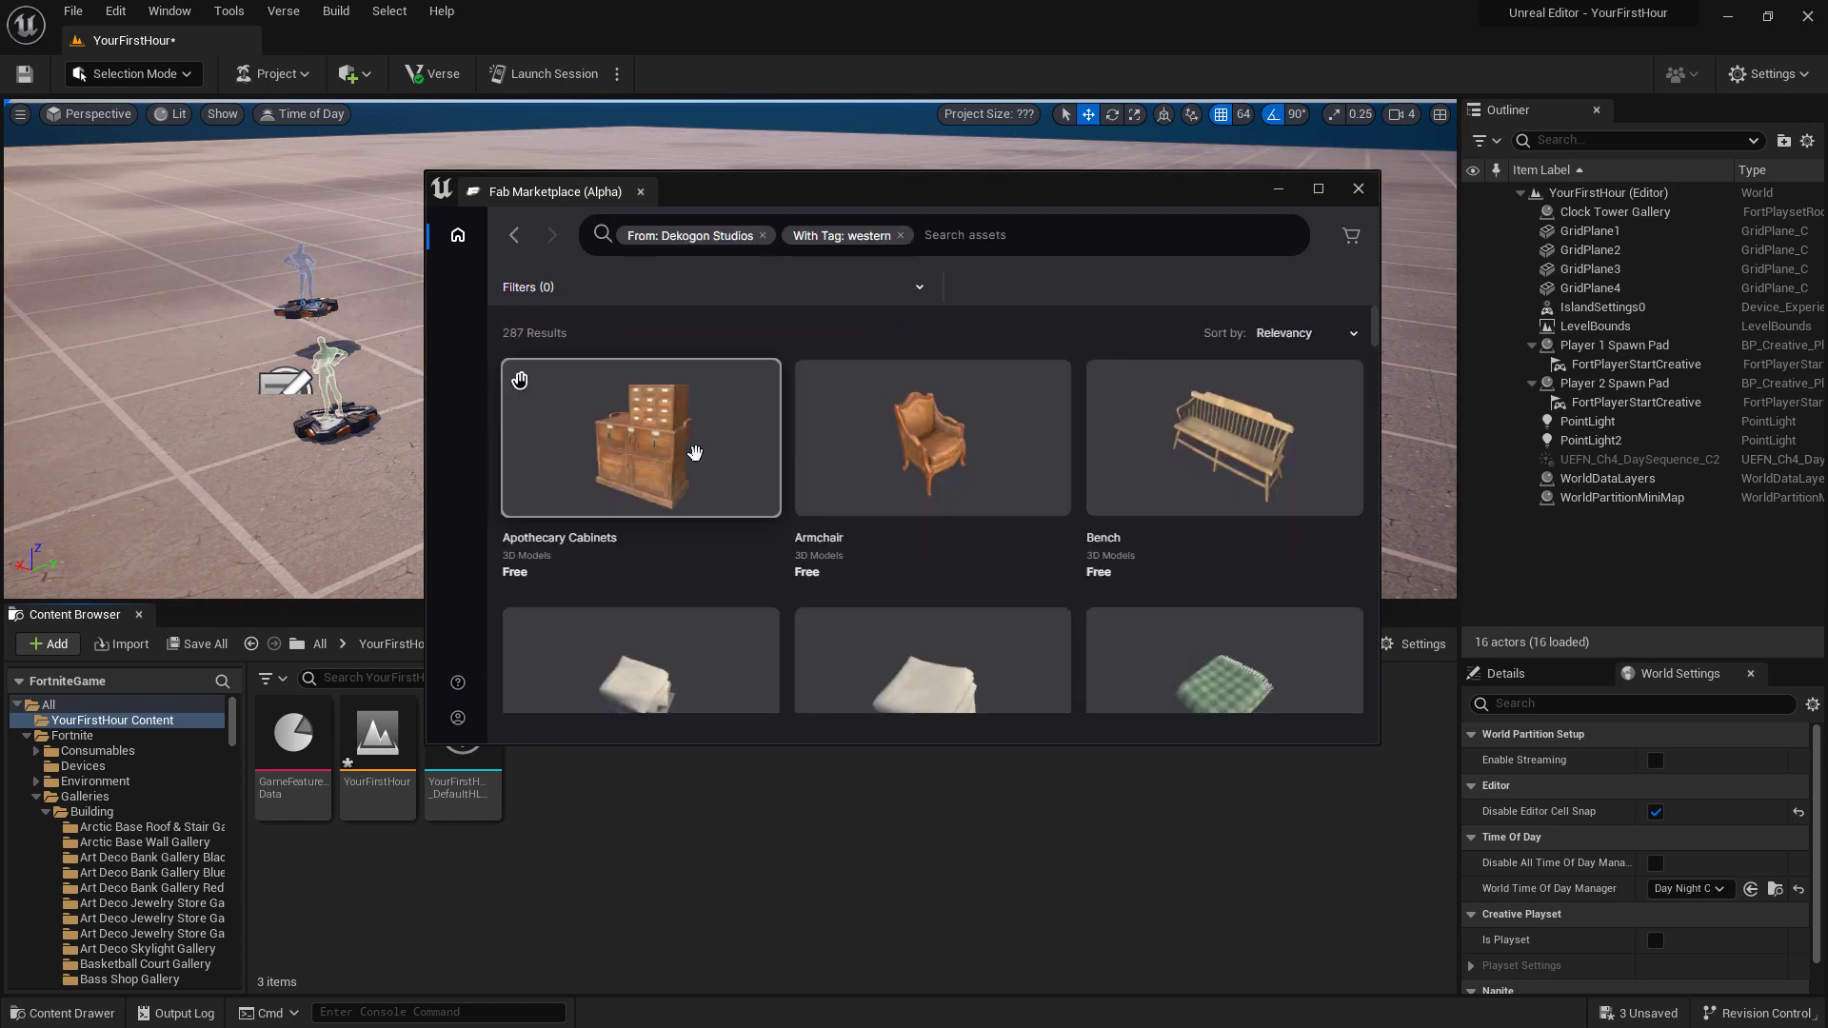
scroll(698, 463, down, 2)
scroll(698, 464, down, 3)
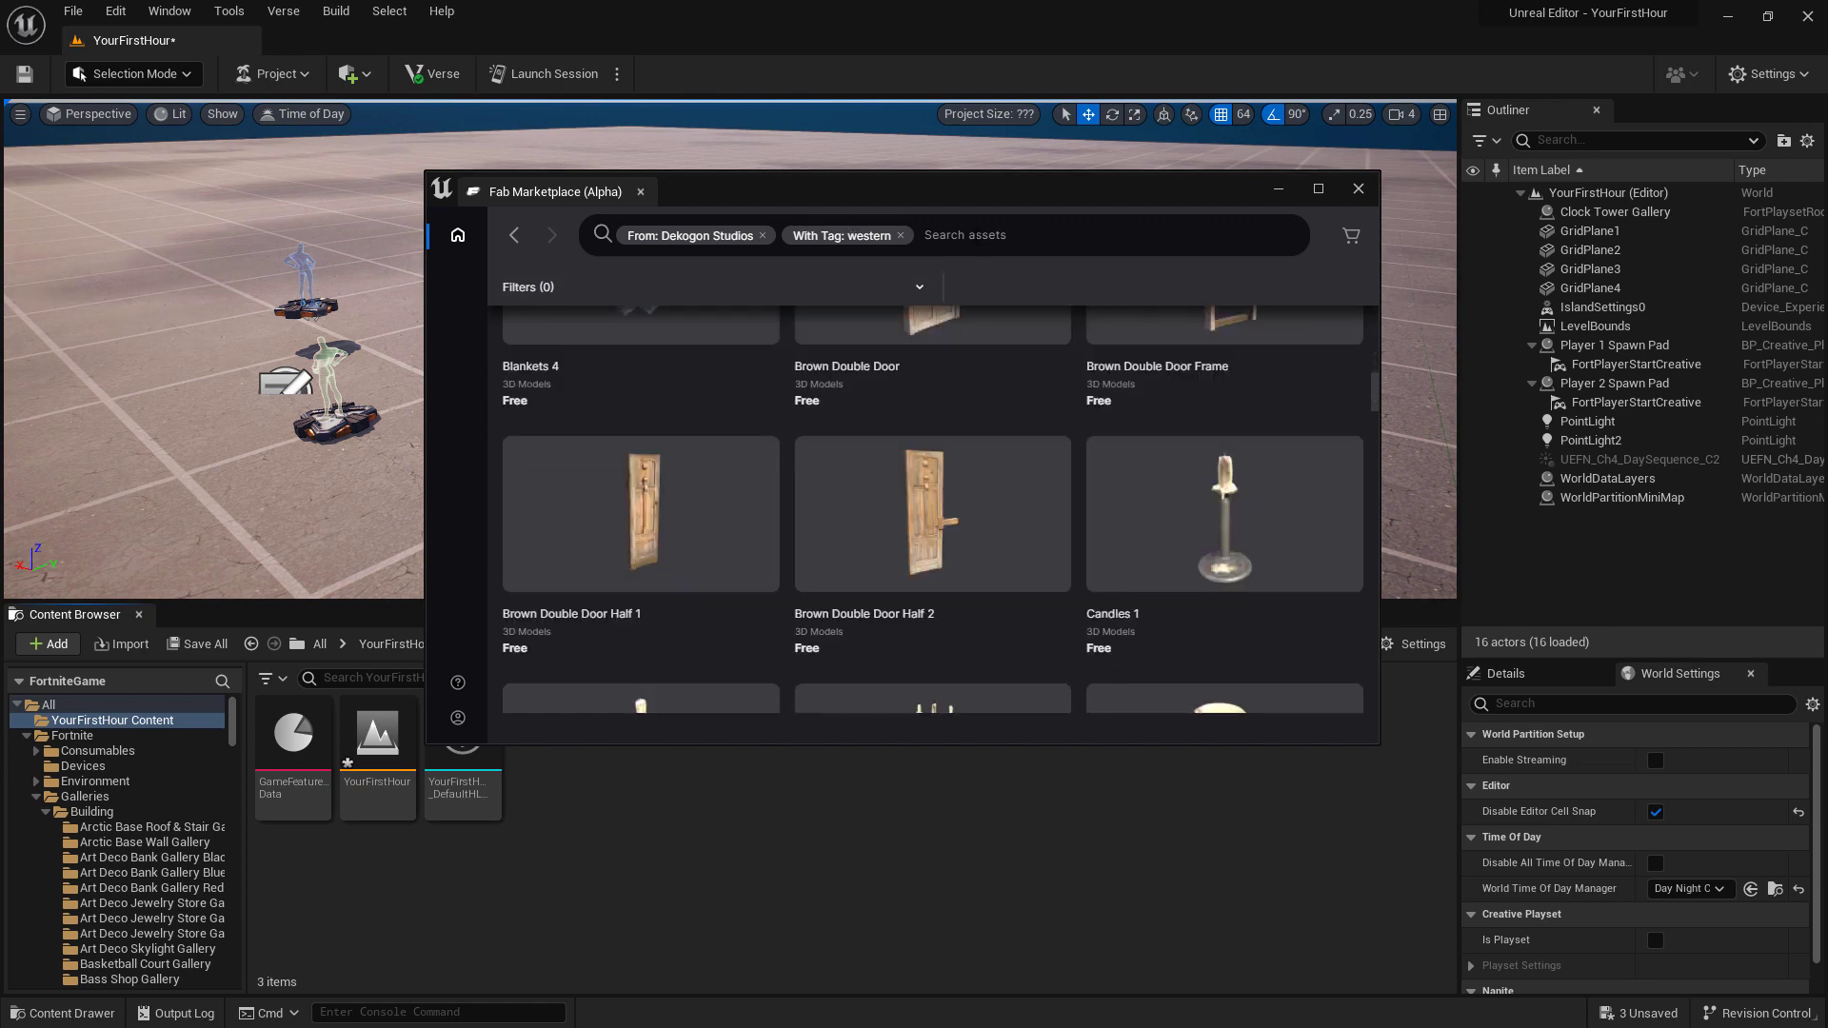
click(976, 235)
text(Wagon)
key(Return)
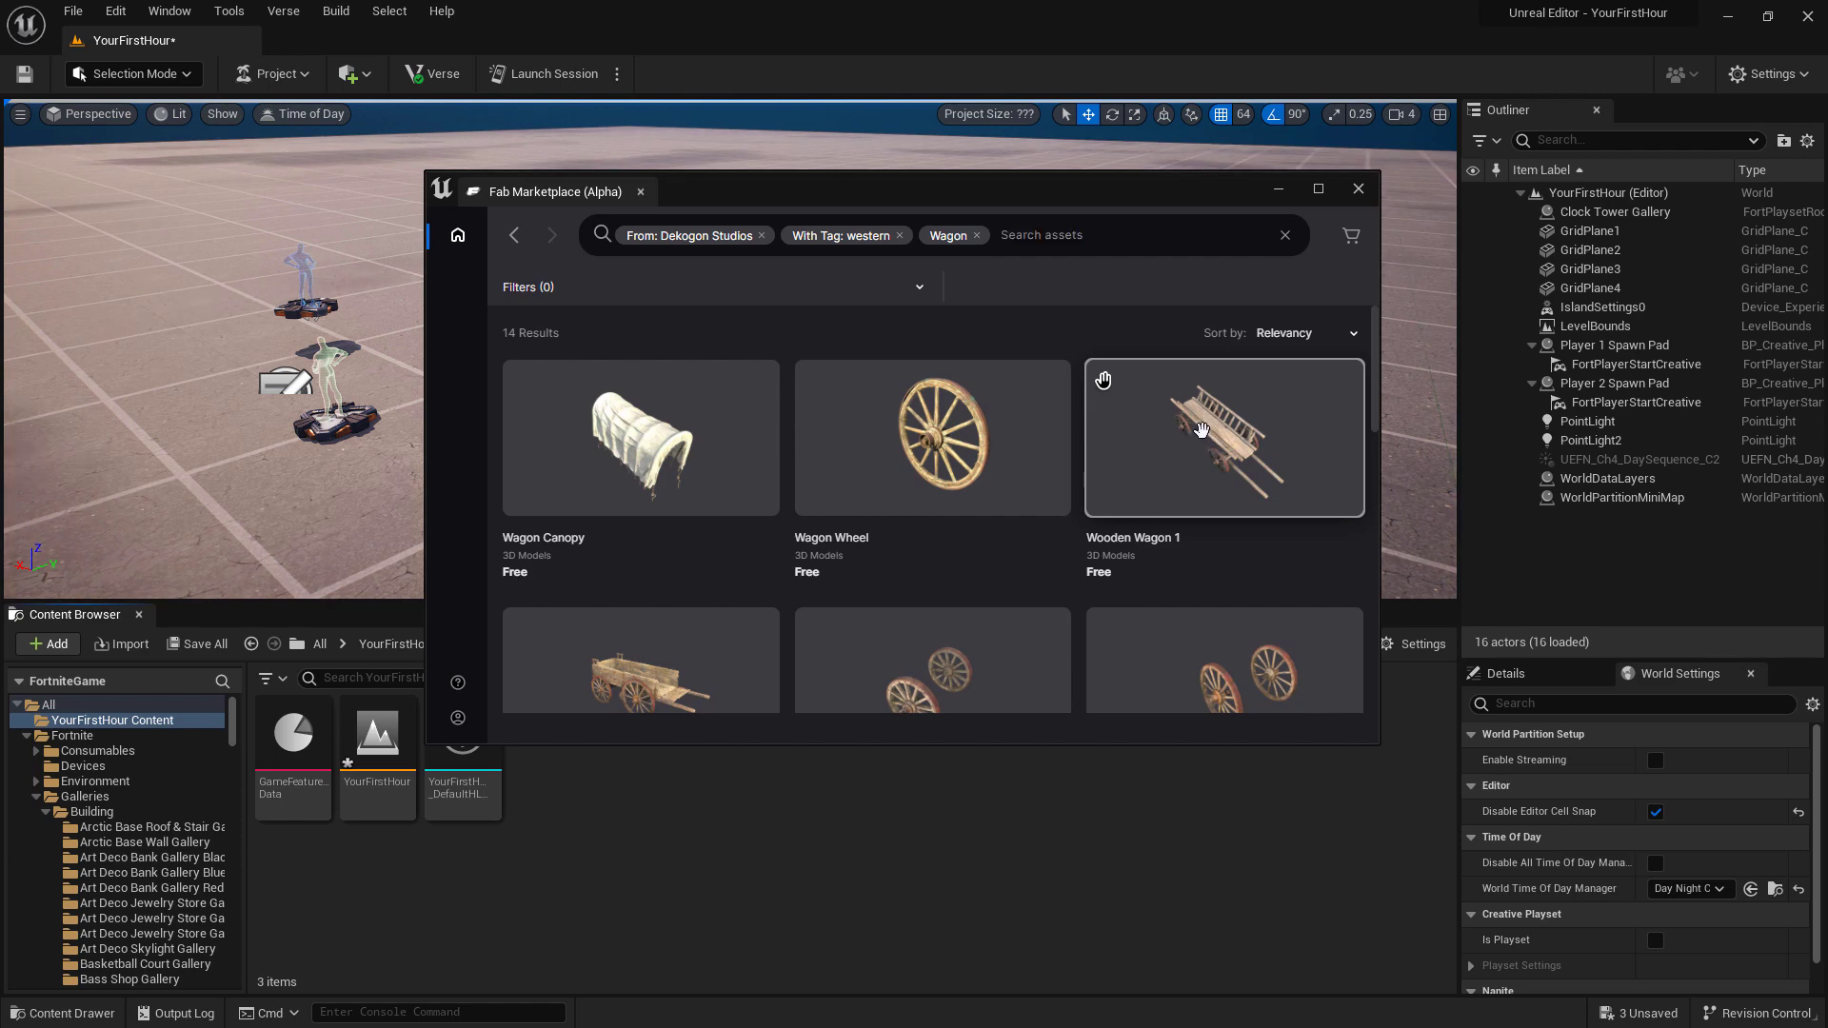
Place Wooden Wagon 1 from the marketplace on the ground near the spawn pads and view its product page options
drag(1206, 435, 309, 472)
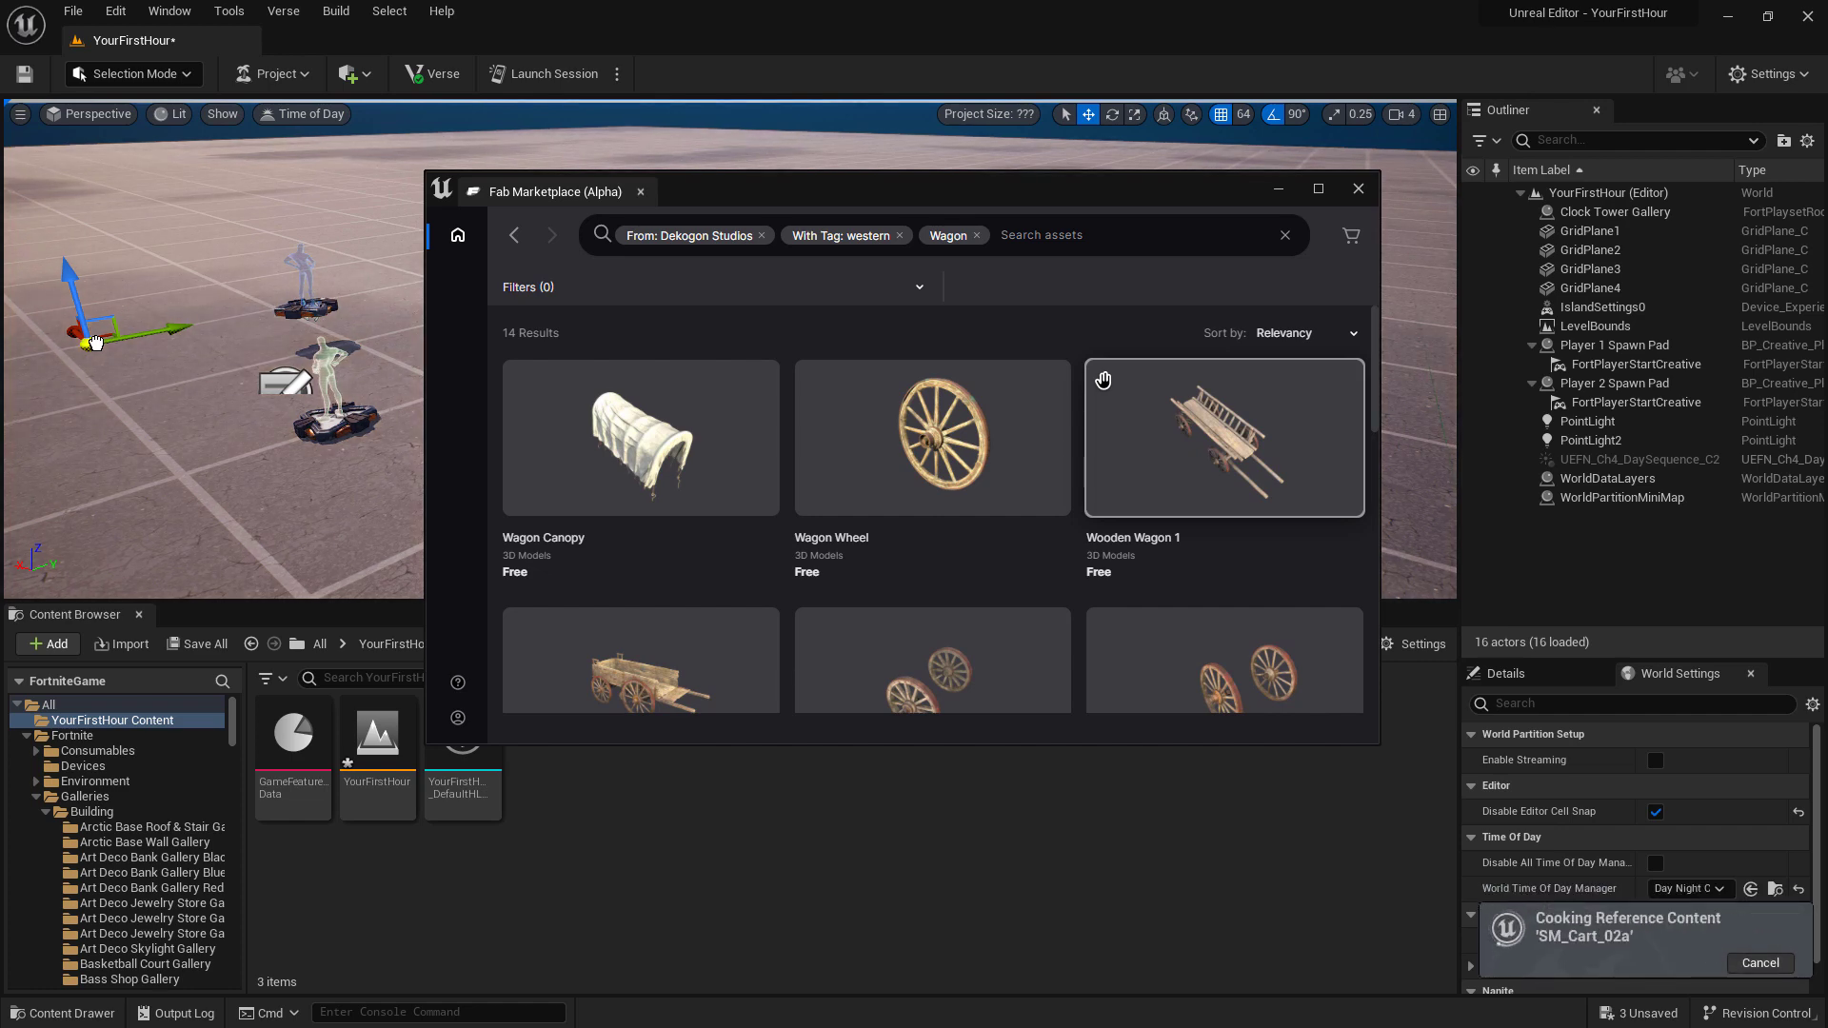
right_drag(304, 340, 158, 274)
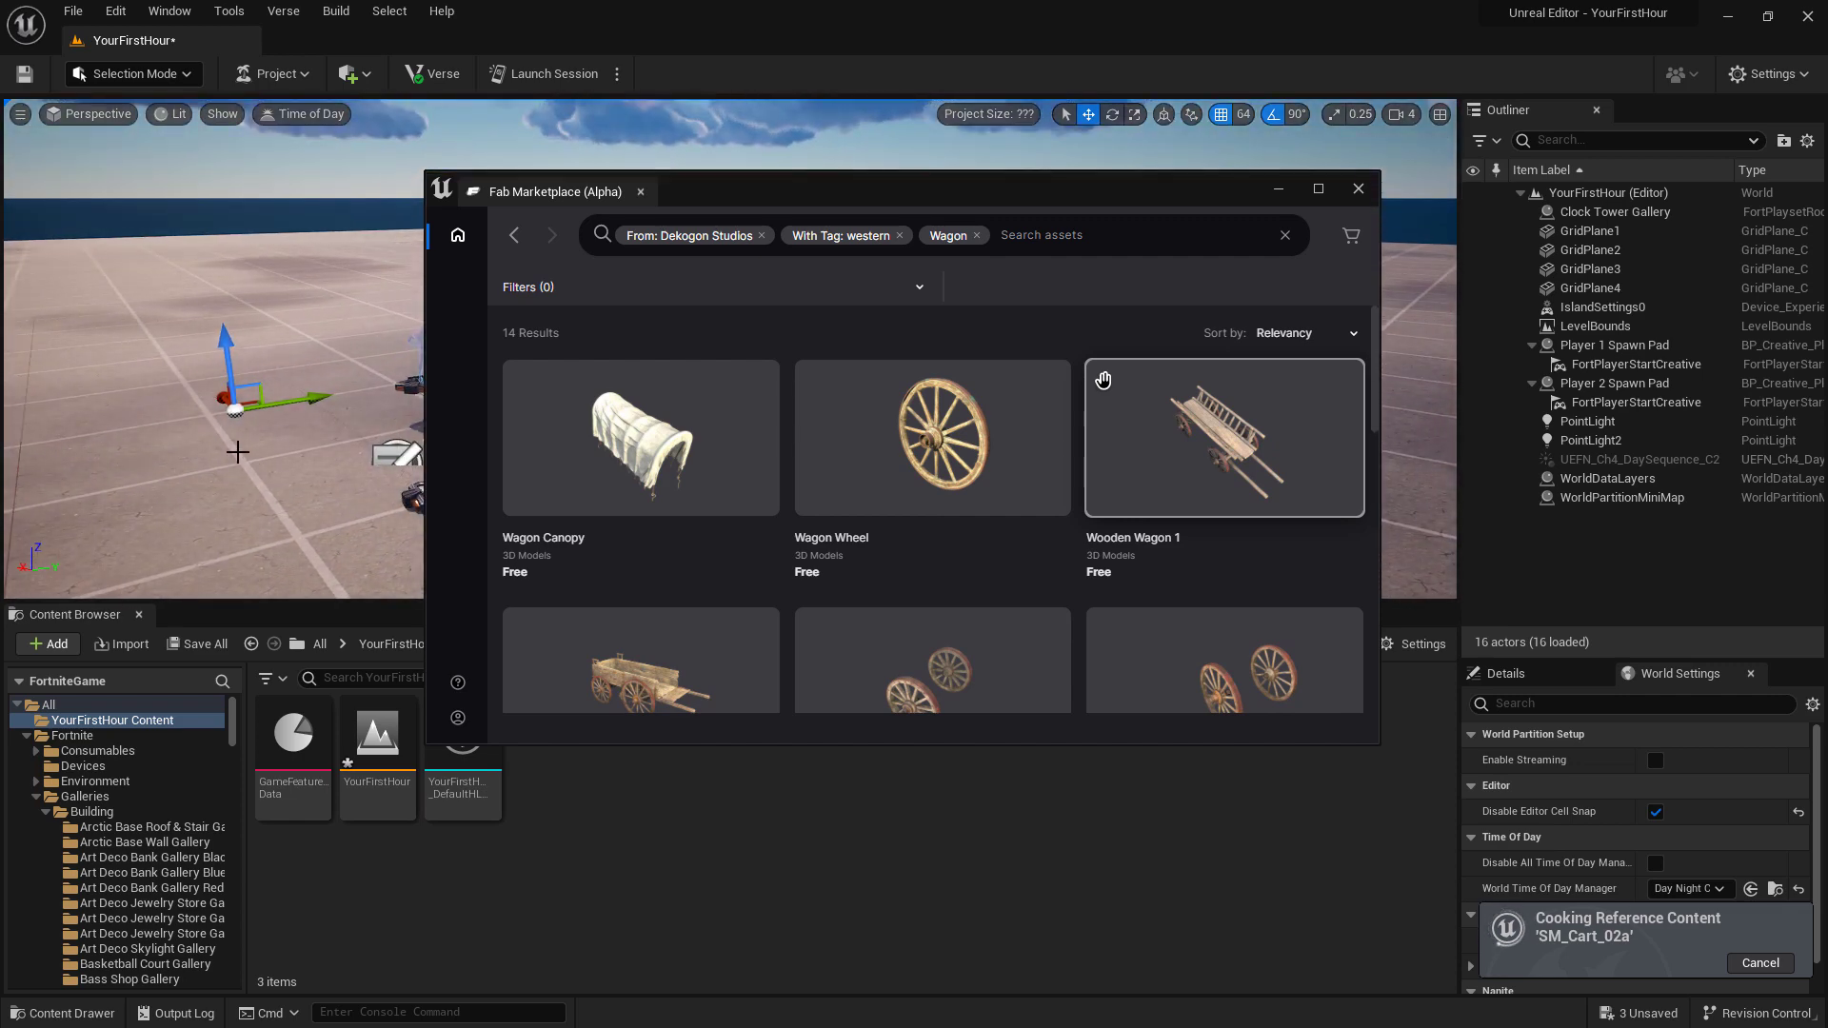
click(1217, 439)
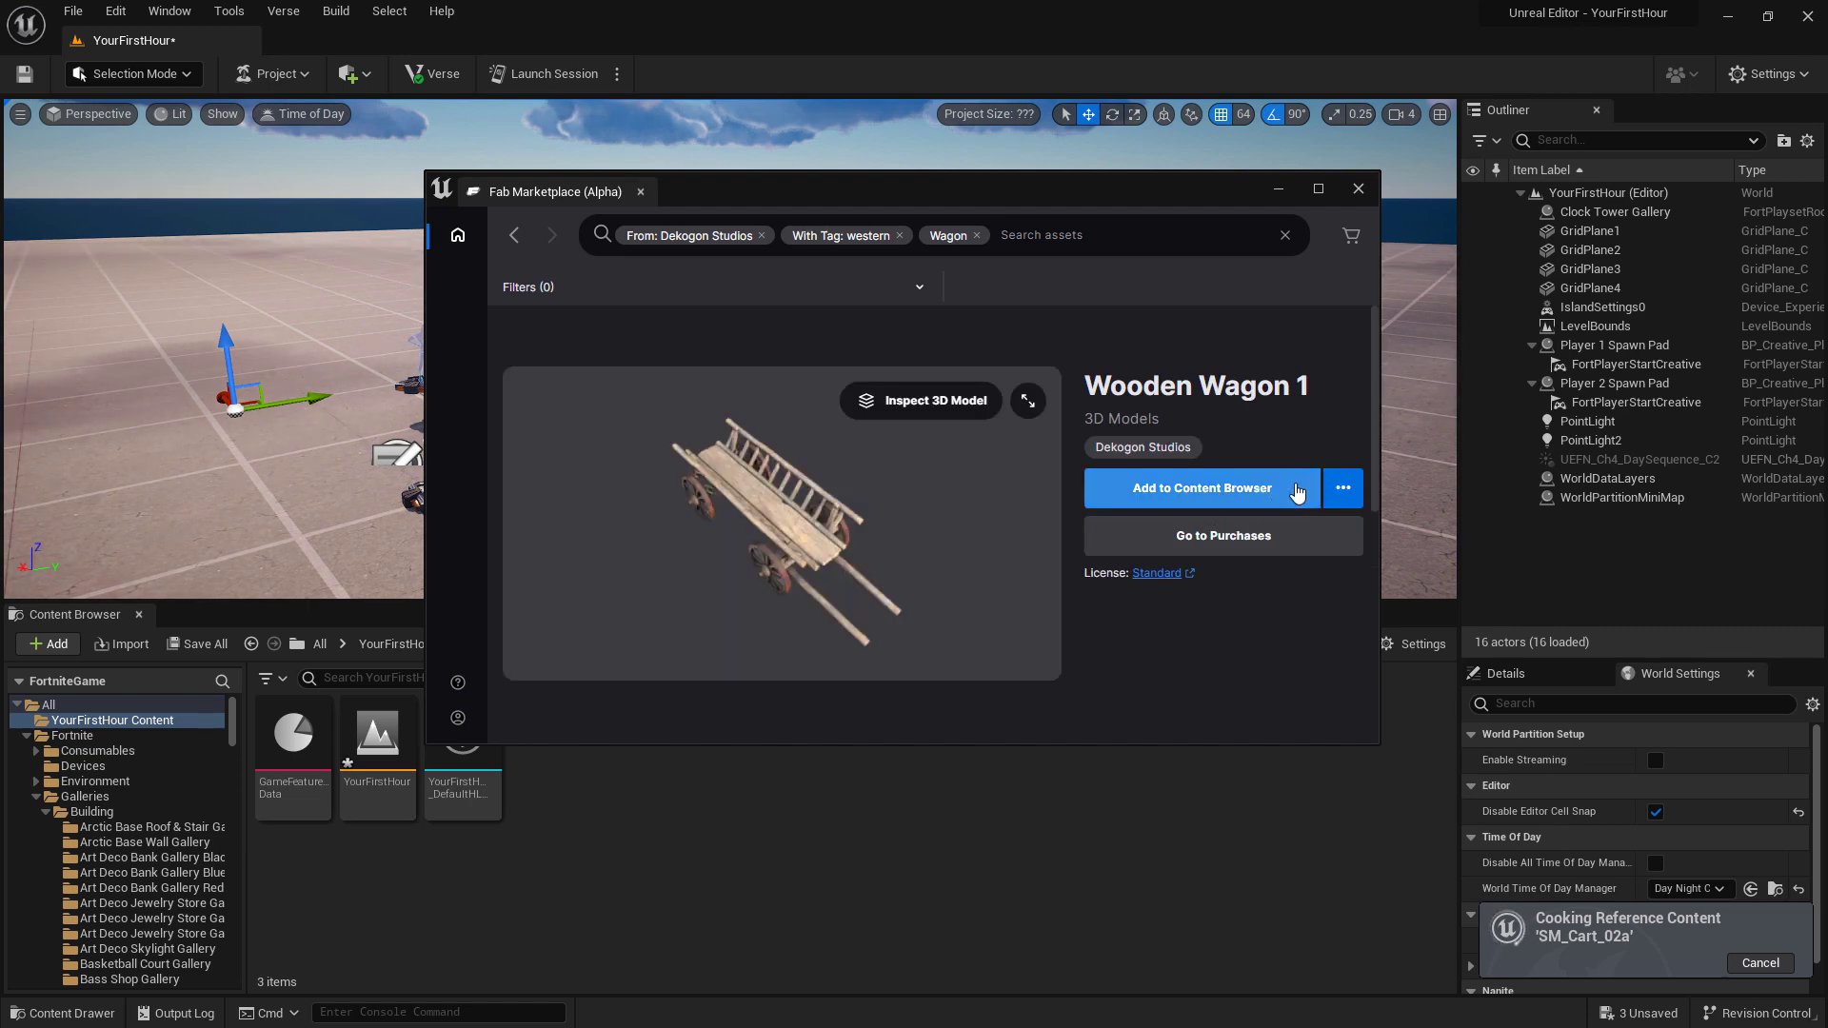
click(1342, 491)
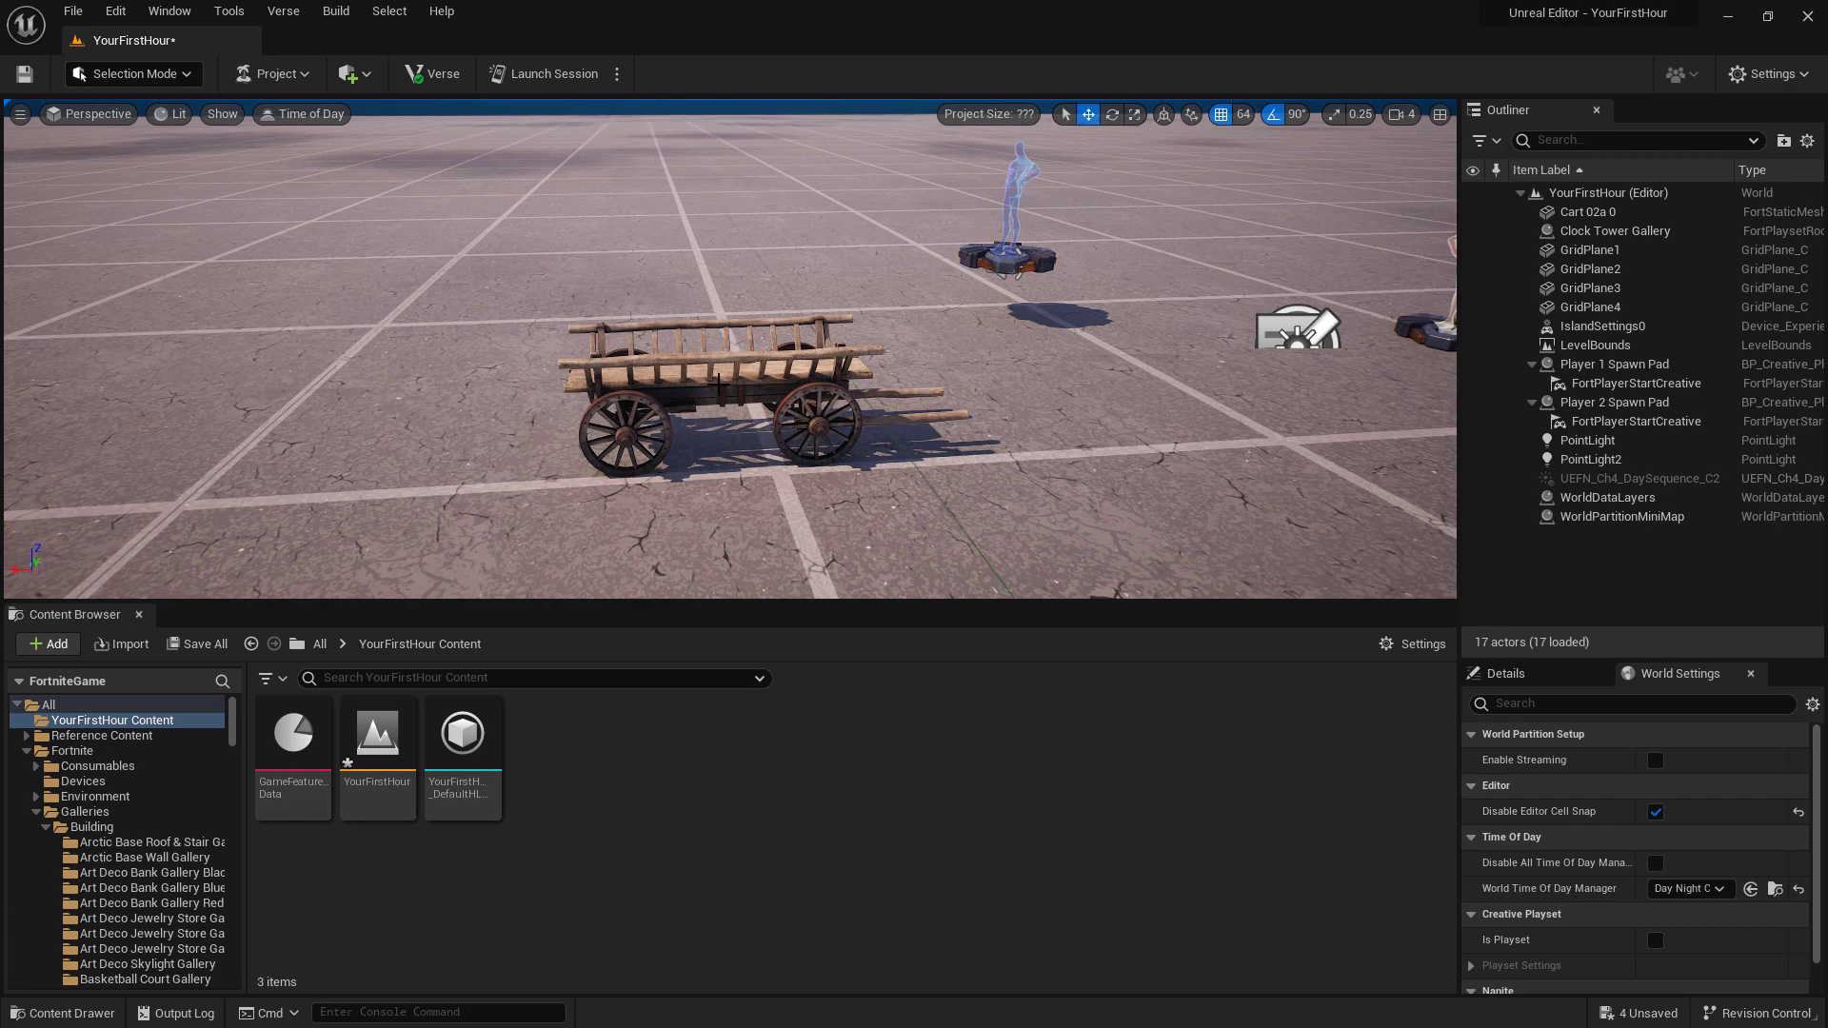
Open the SM_Cart_02a Content folder under Reference Content and place two more carts beside the first one
click(719, 383)
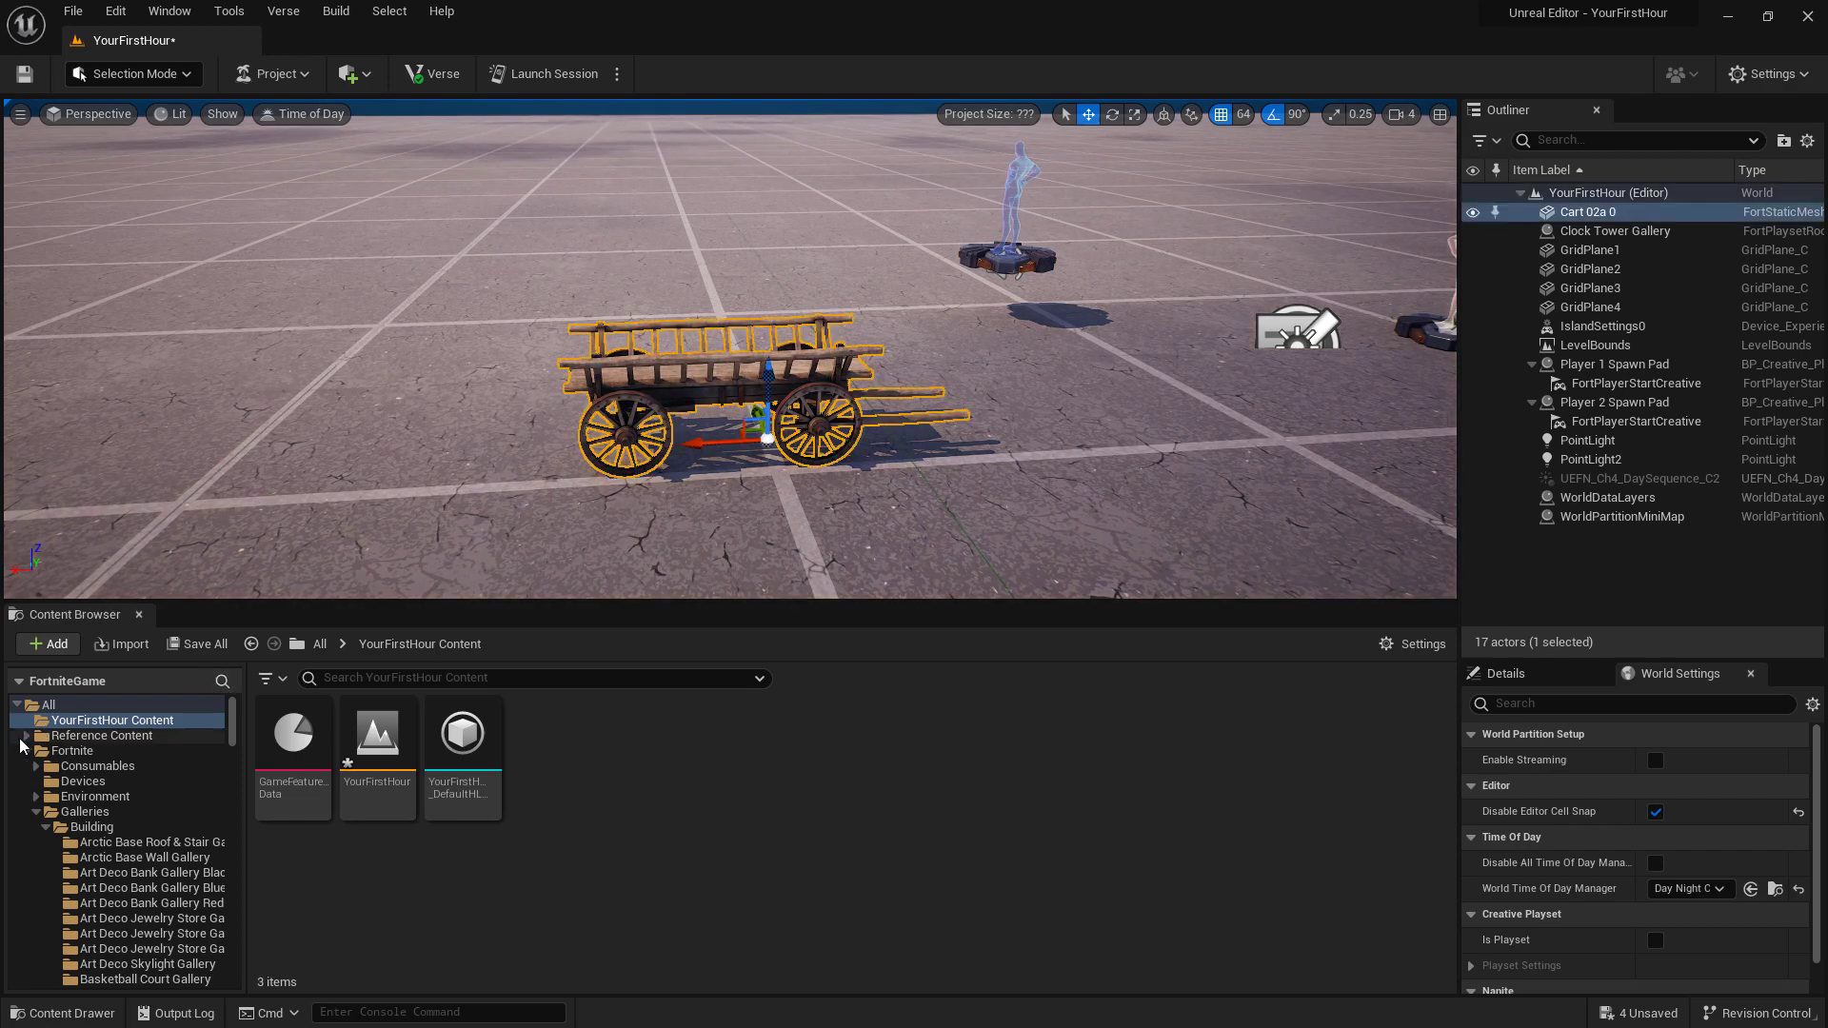
click(26, 735)
click(105, 751)
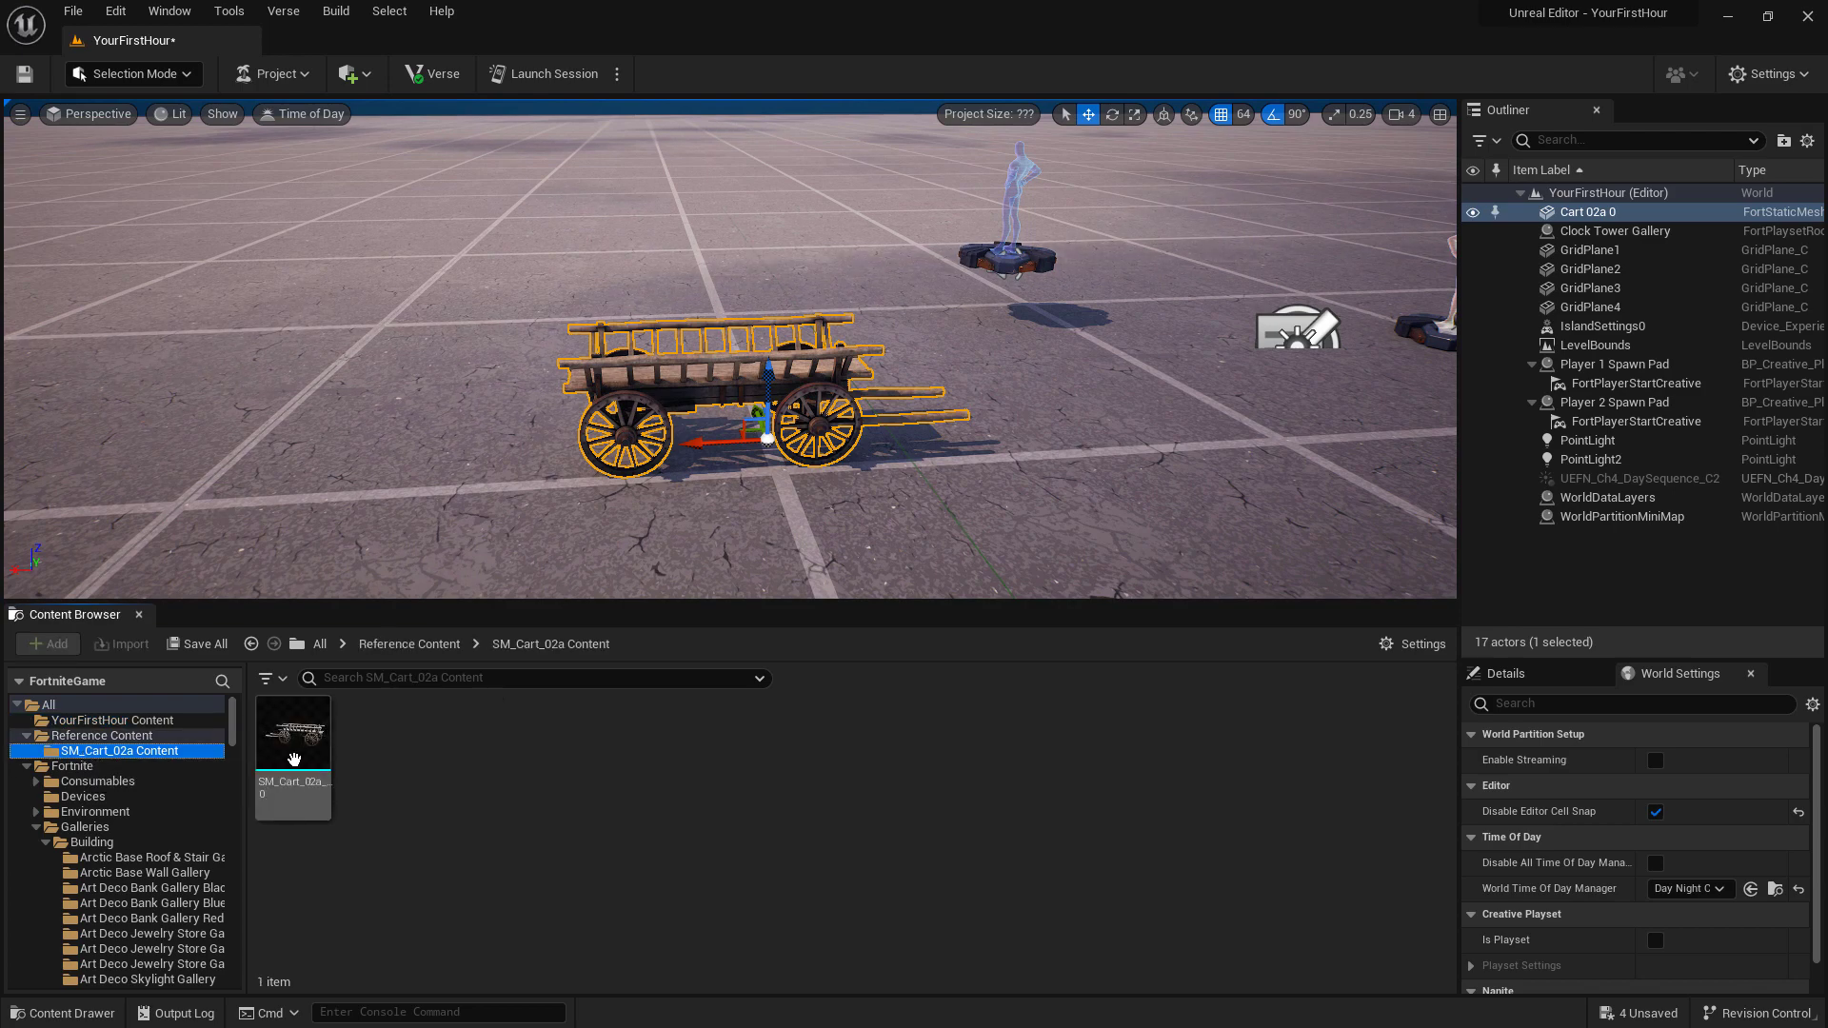
drag(294, 747, 497, 319)
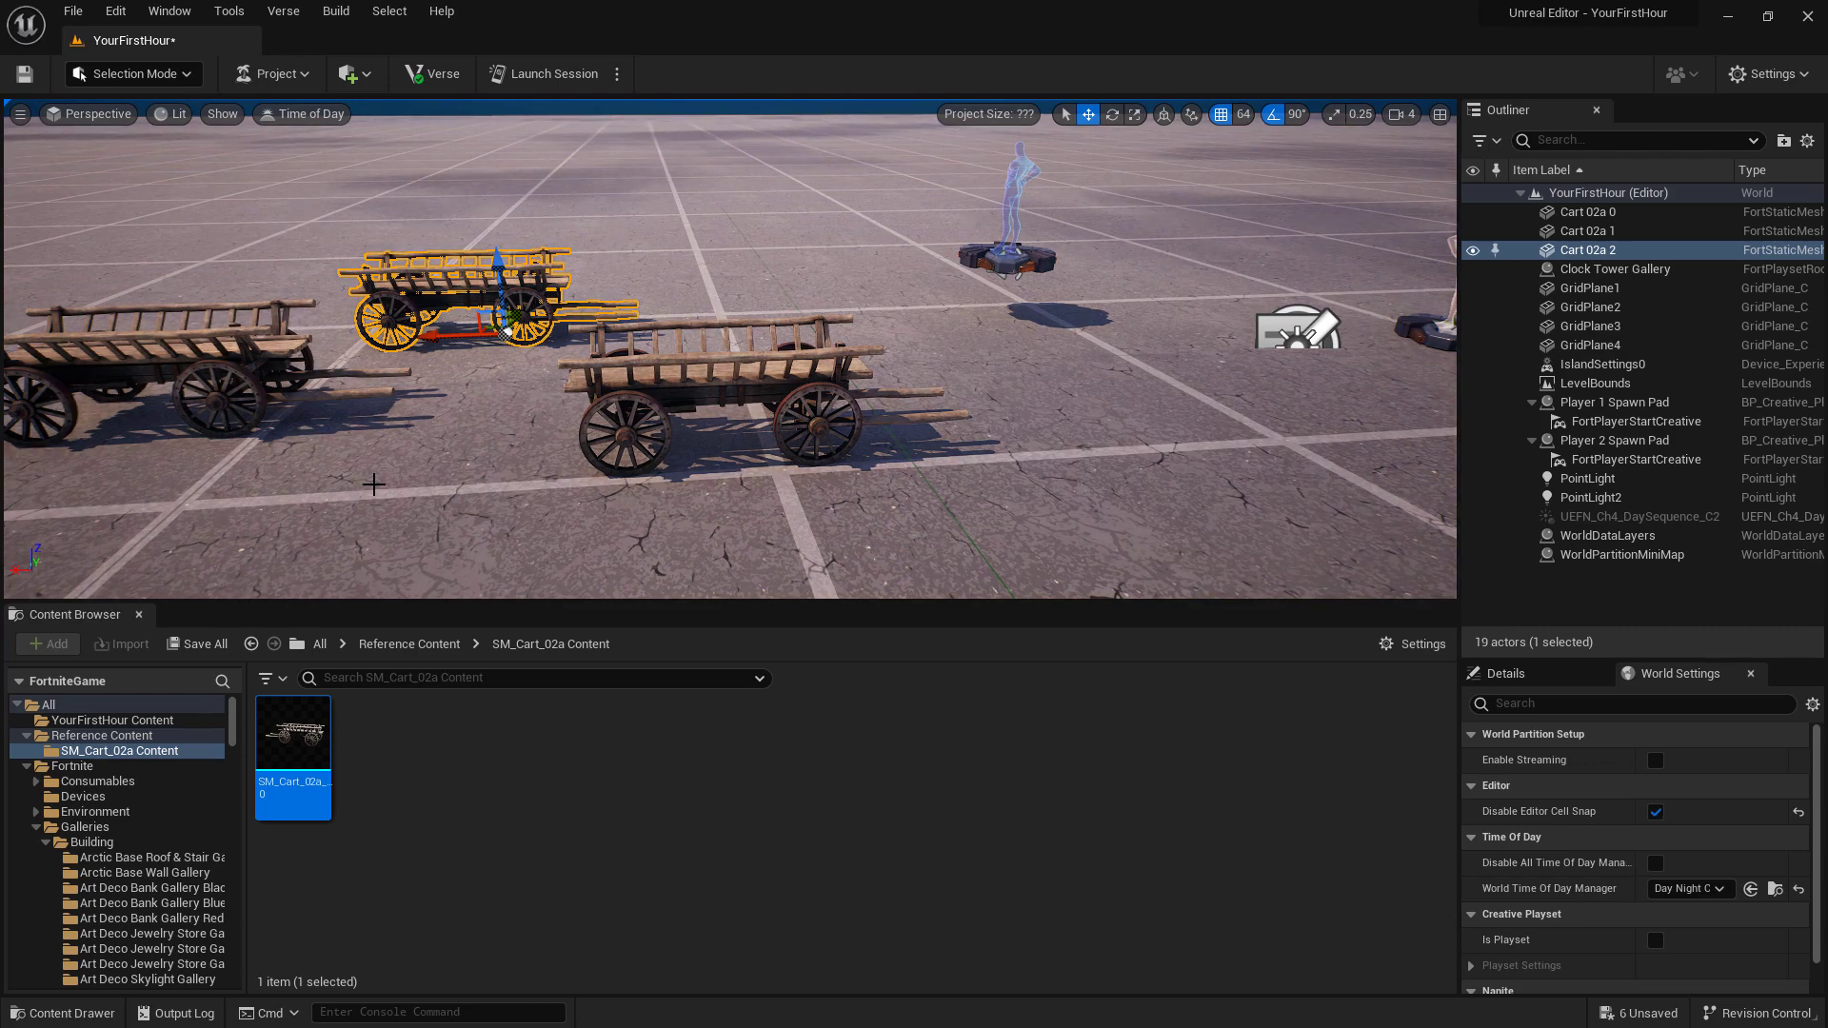
Create a new folder named Meshes in YourFirstHour Content
click(139, 719)
right_click(139, 721)
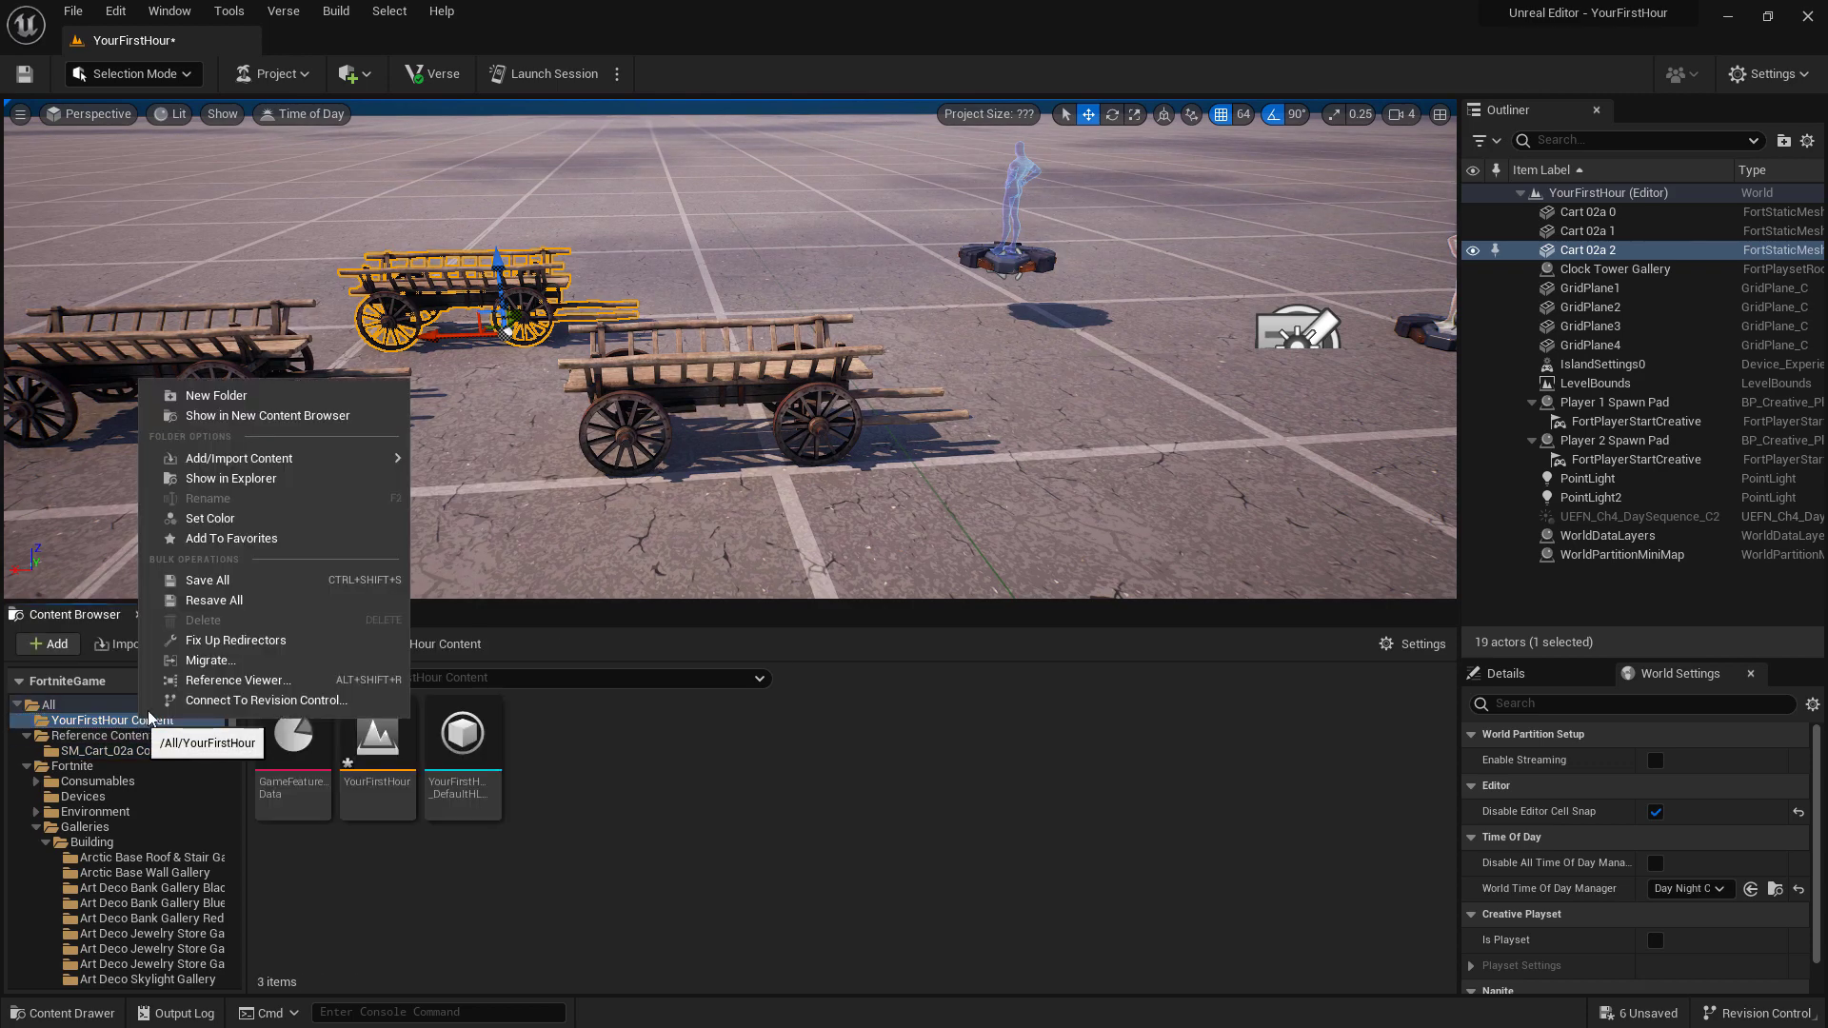
click(243, 396)
text(Meshes)
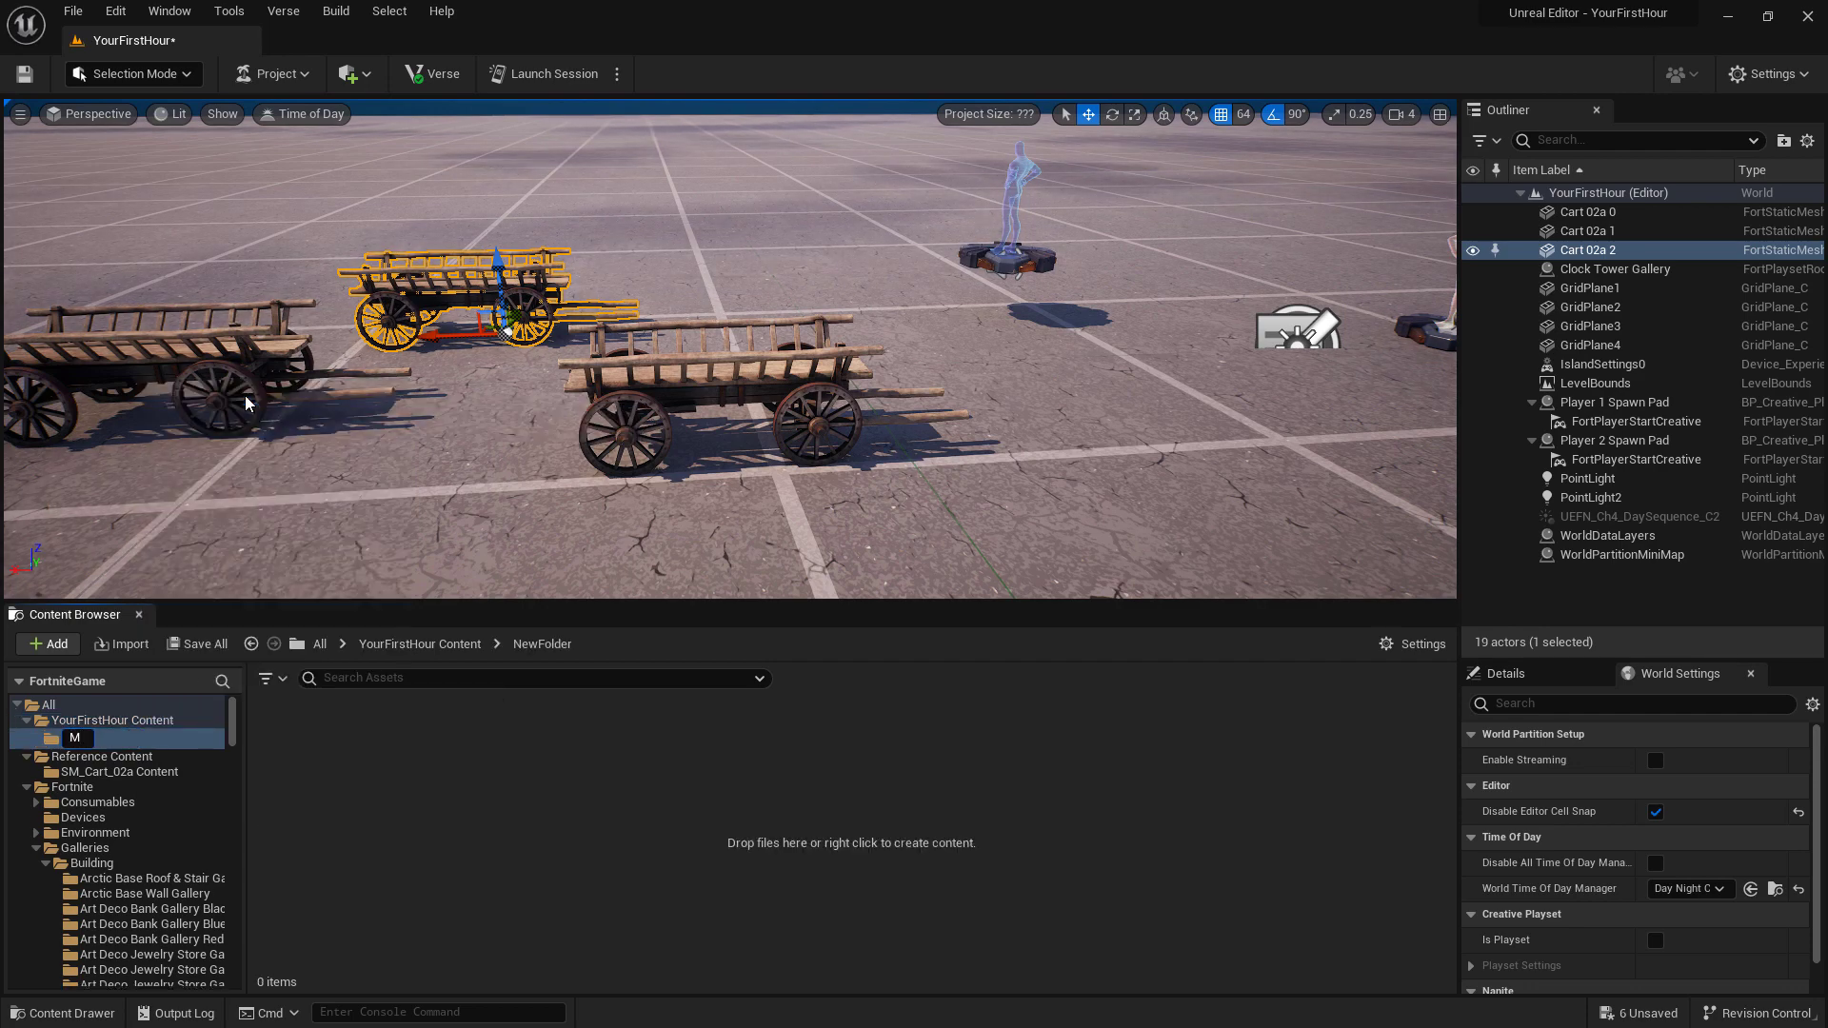
key(Return)
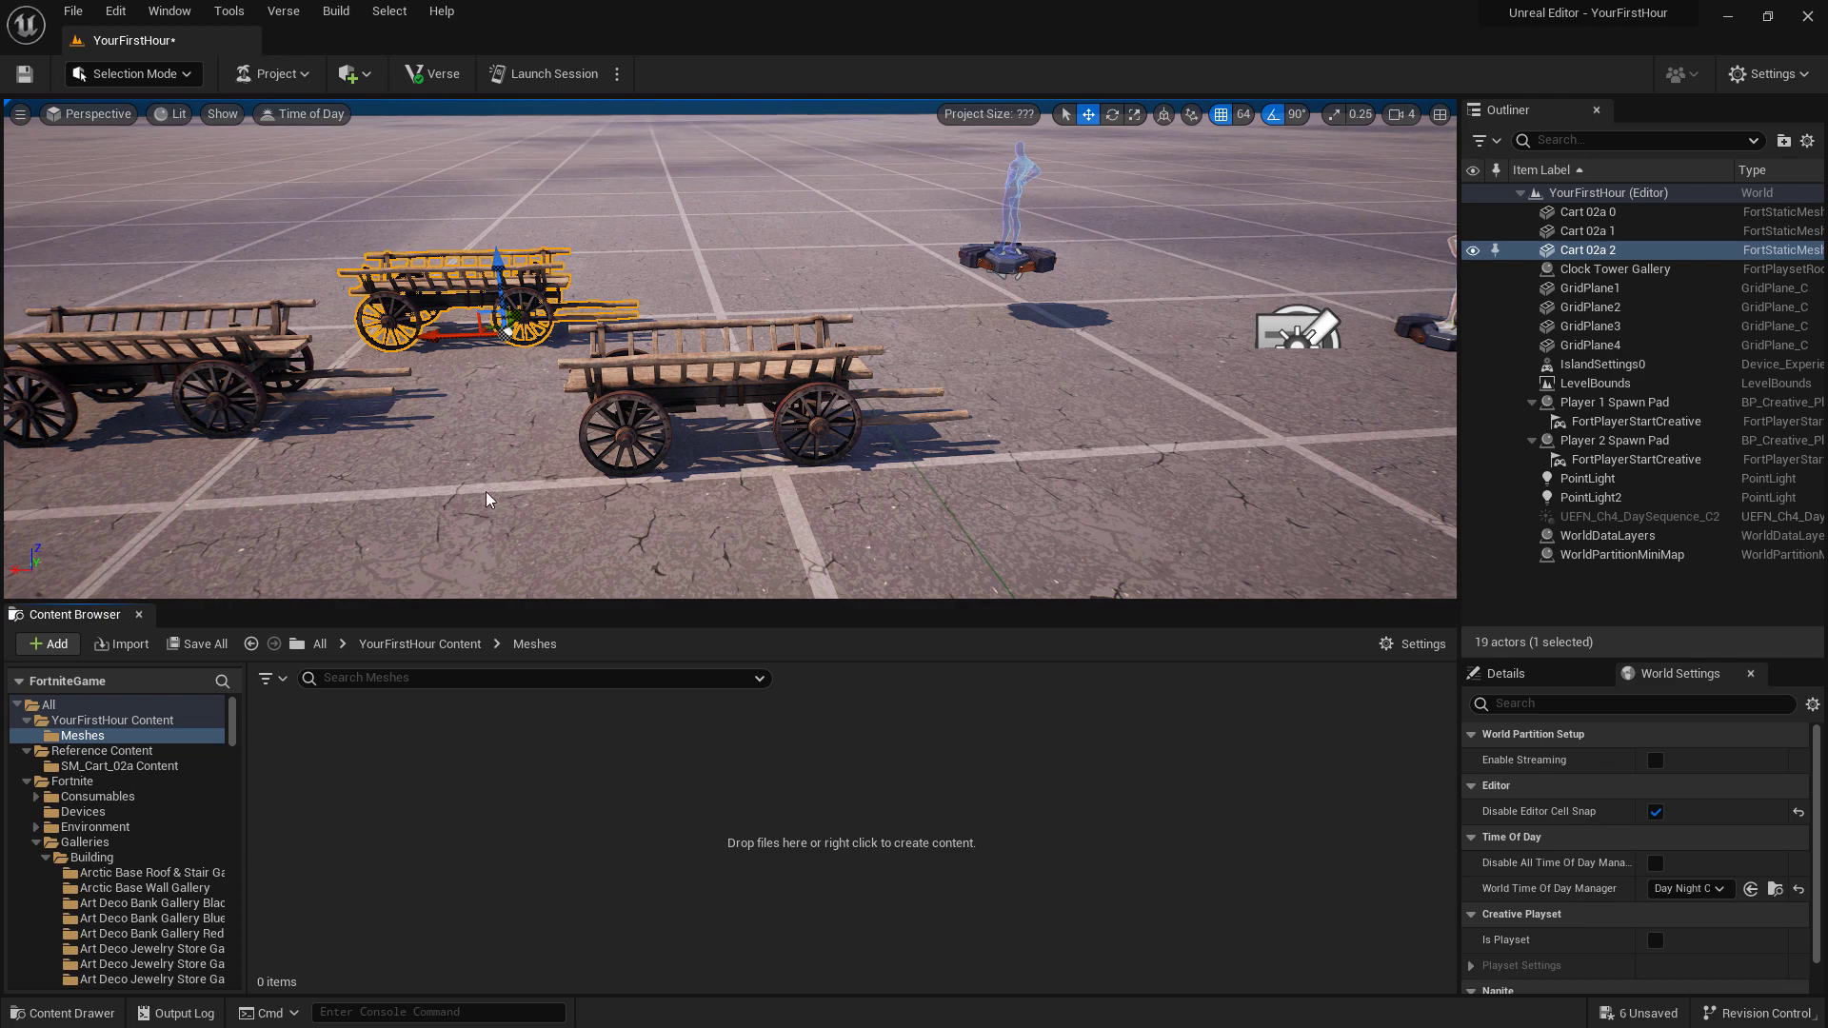
Create a subfolder named Hay inside the Meshes folder and open it
right_click(373, 762)
click(447, 351)
text(Hay)
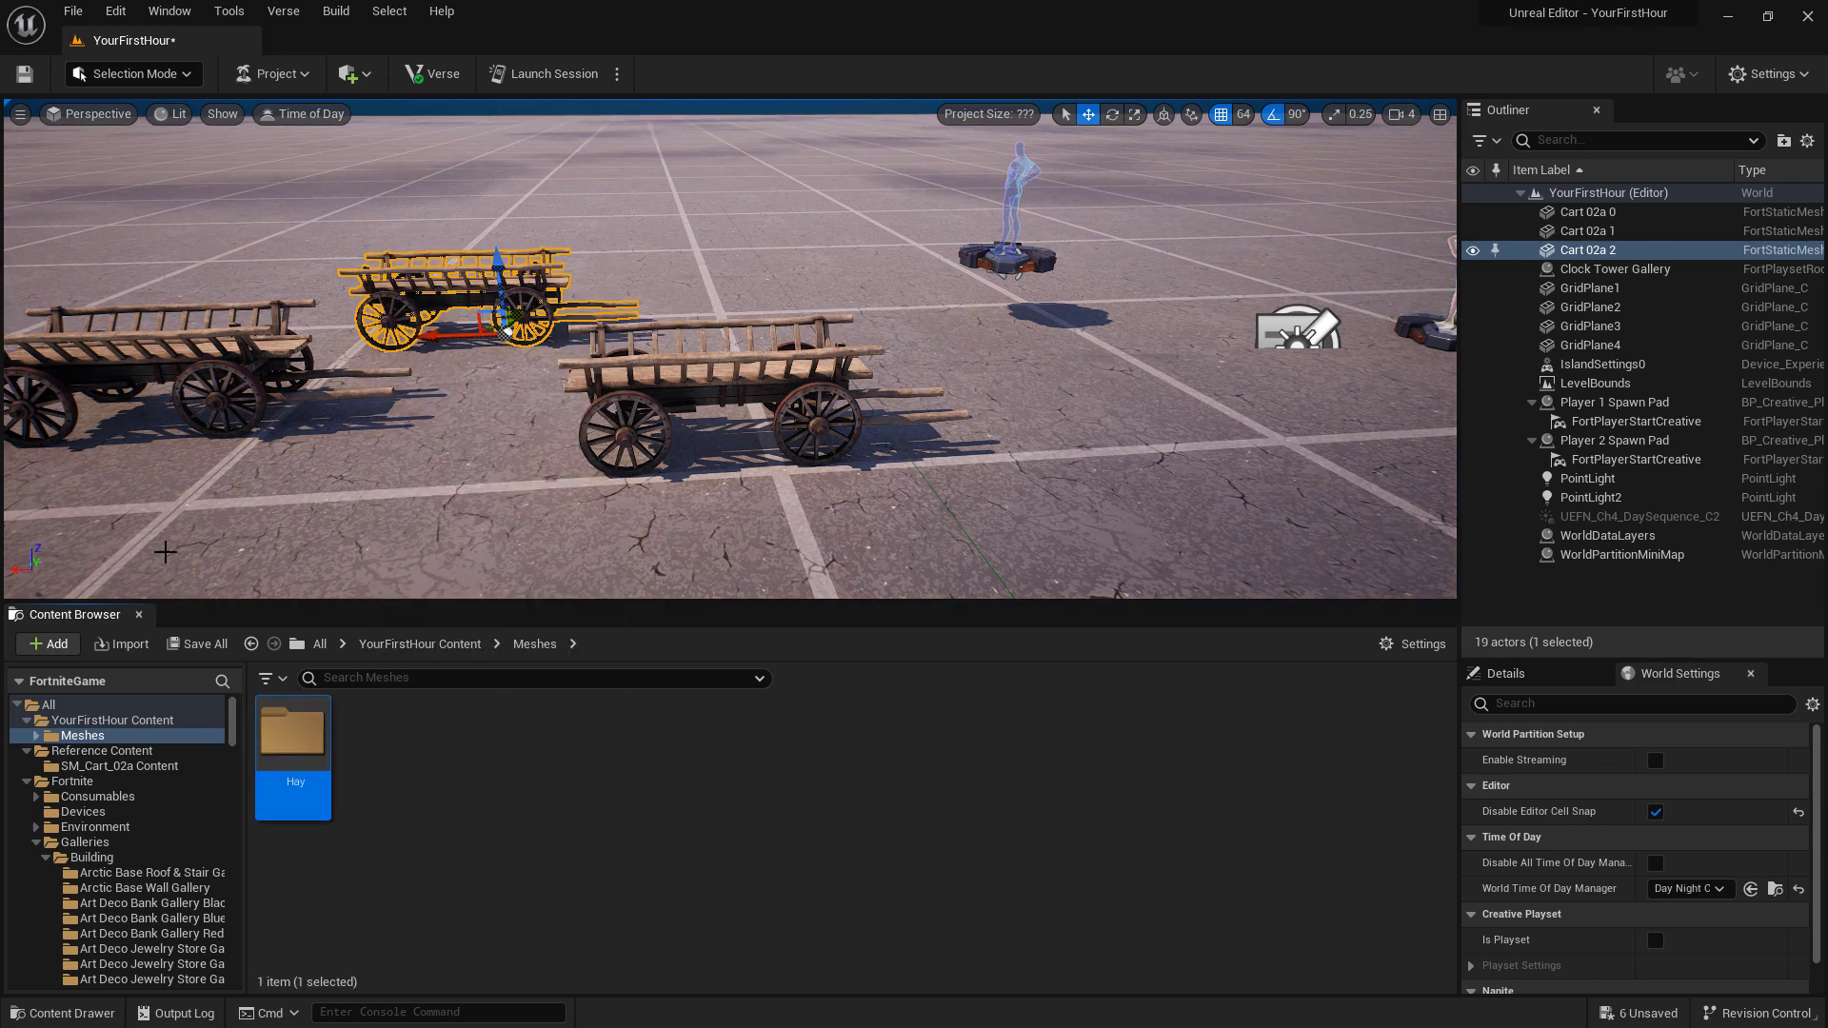
key(Return)
double_click(304, 712)
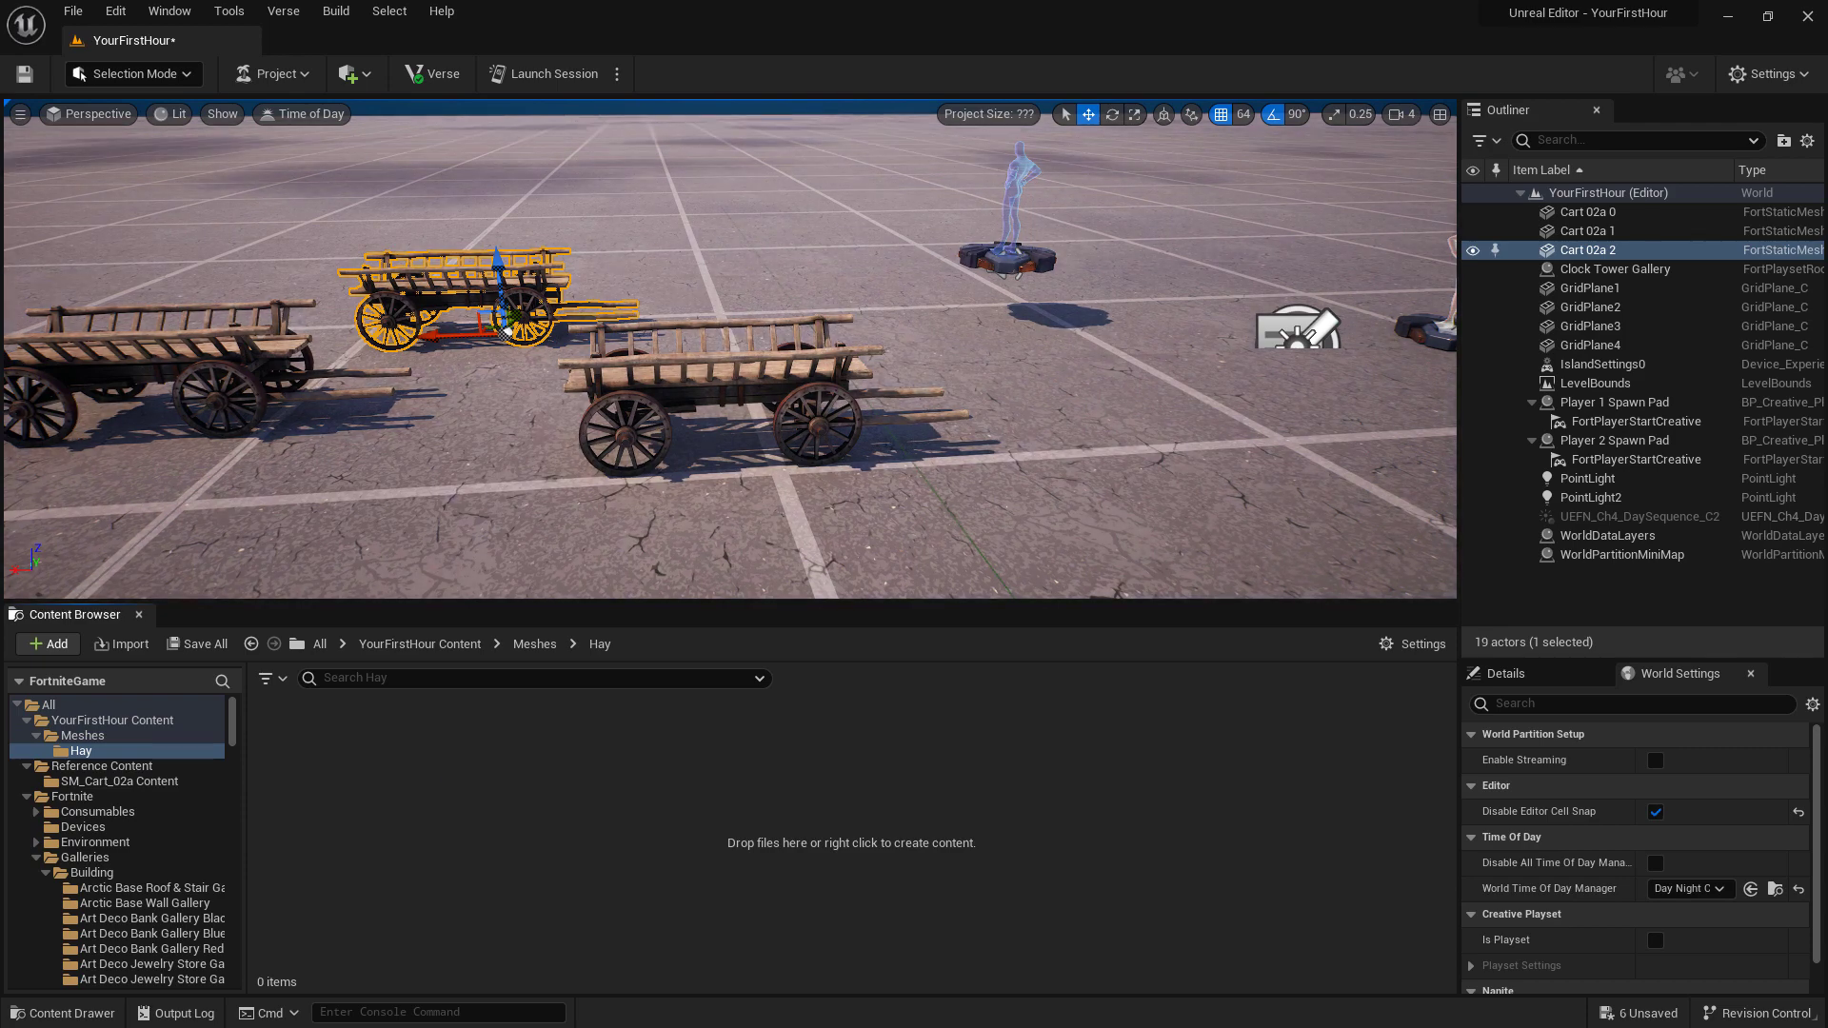
Import SM_Hay_Set_01a.FBX from the UEFN_Import file folder into the Hay folder
key(alt+Tab)
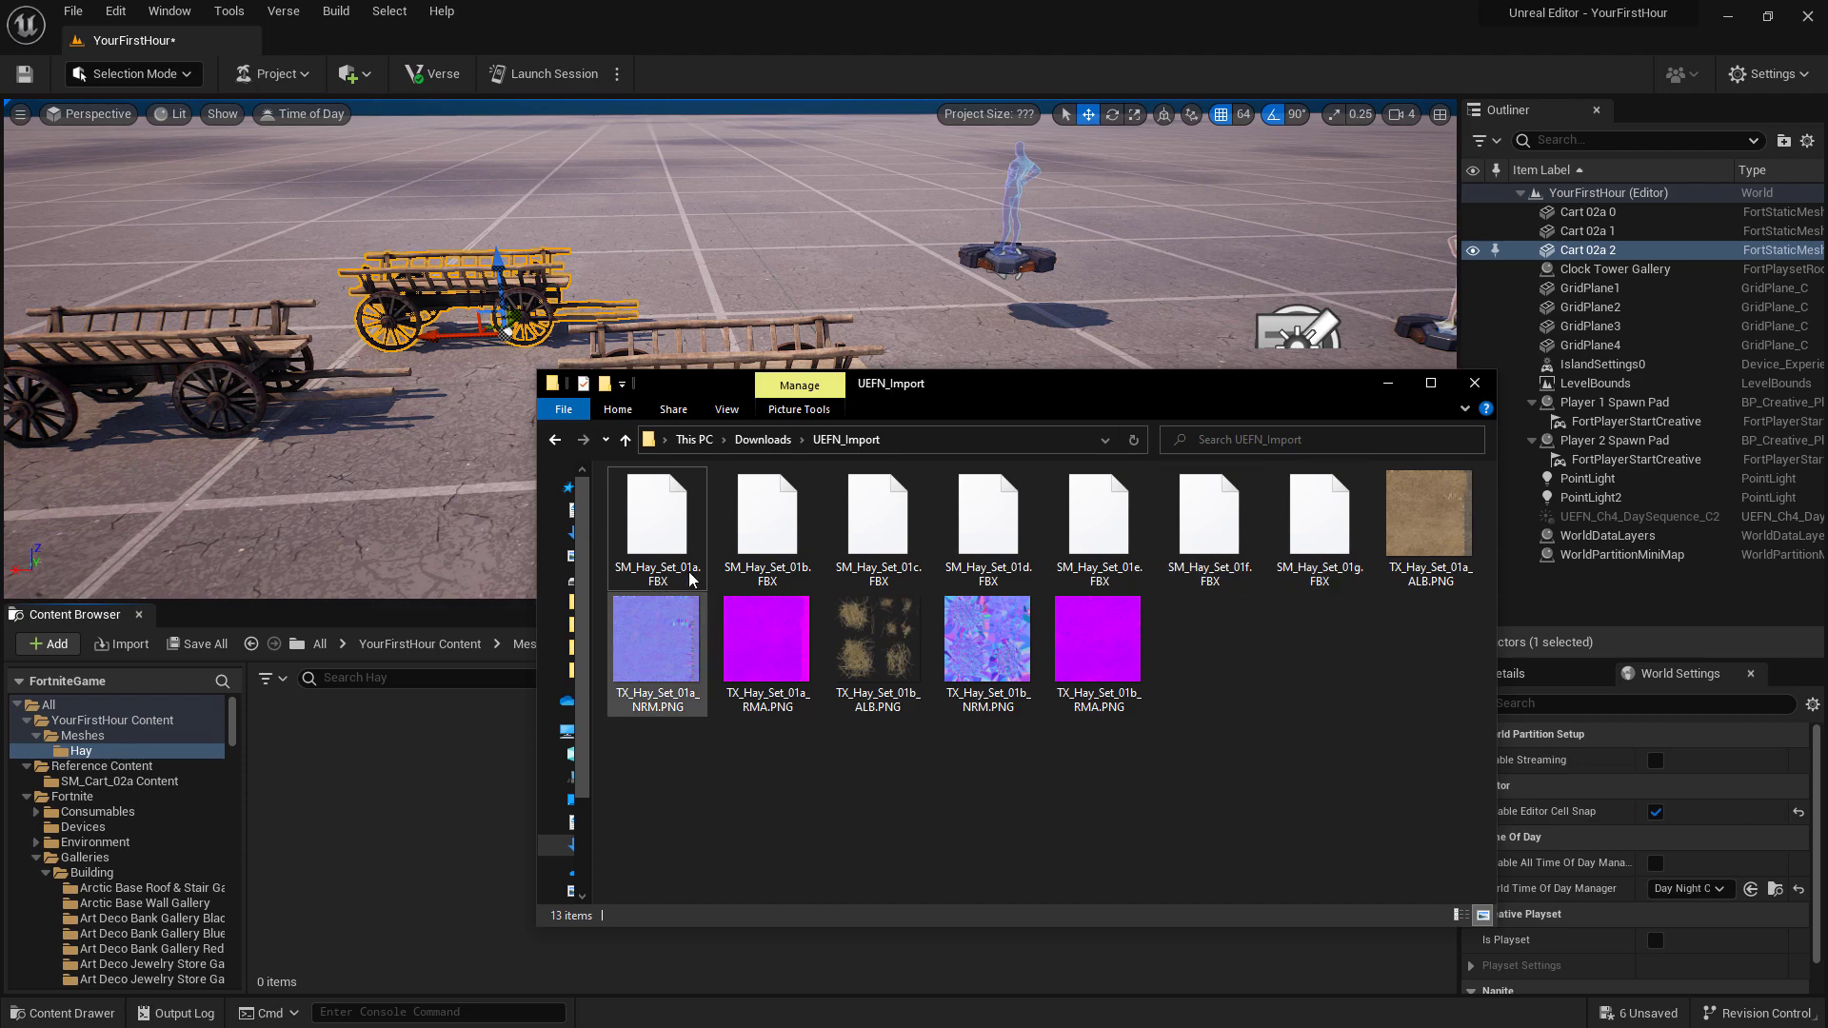
drag(655, 514, 410, 771)
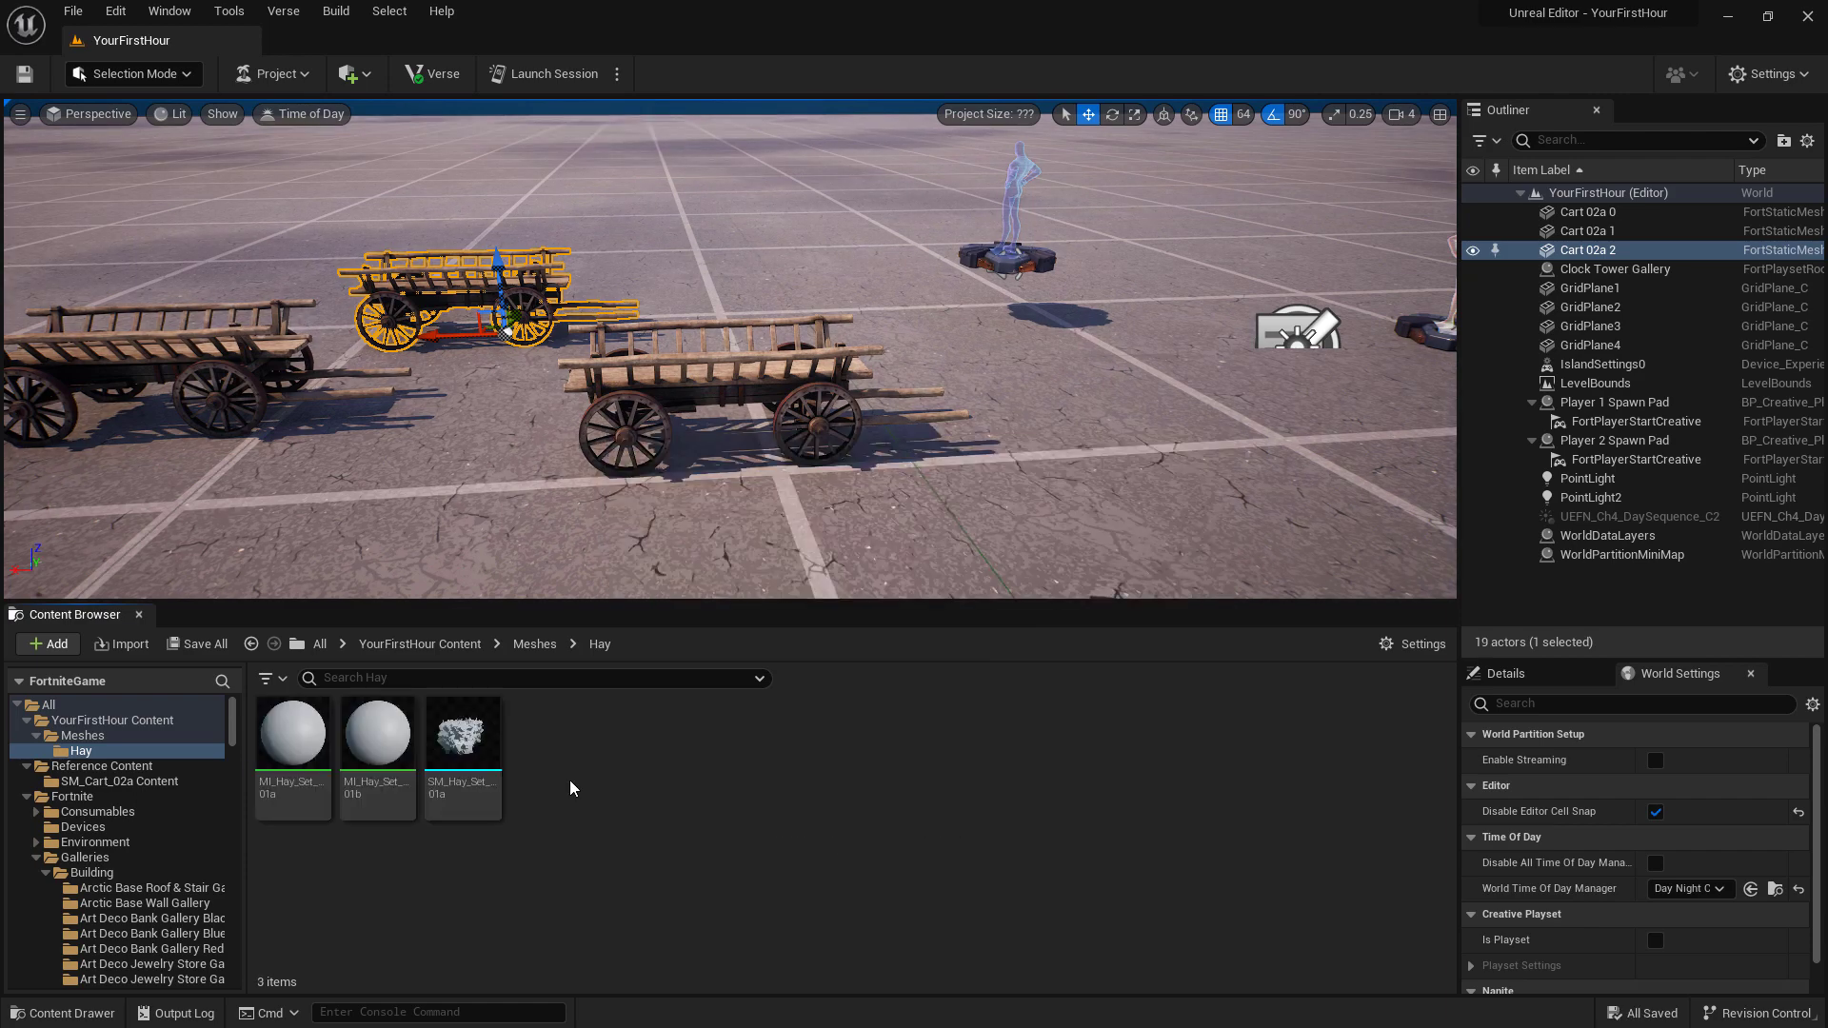
Open SM_Hay_Set_01a in the static mesh editor, dock it beside the level, and inspect the hay mesh from several angles
mouse_move(466, 735)
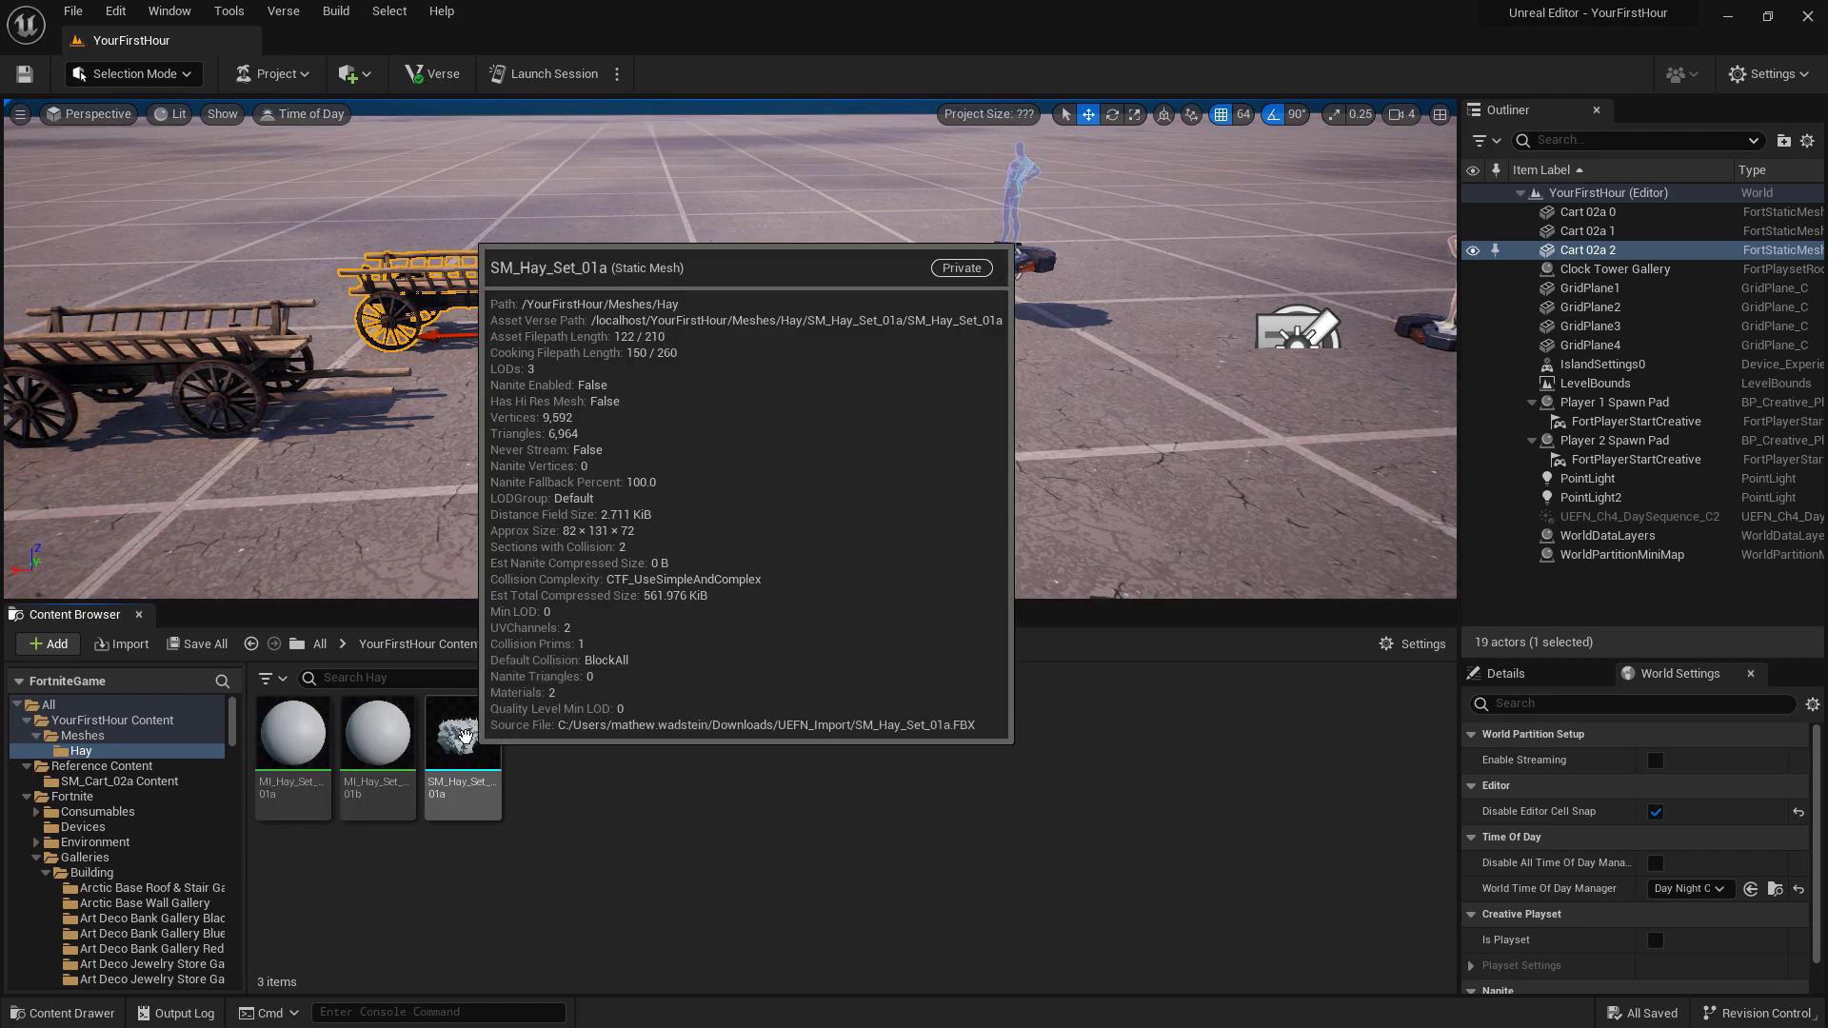
double_click(466, 736)
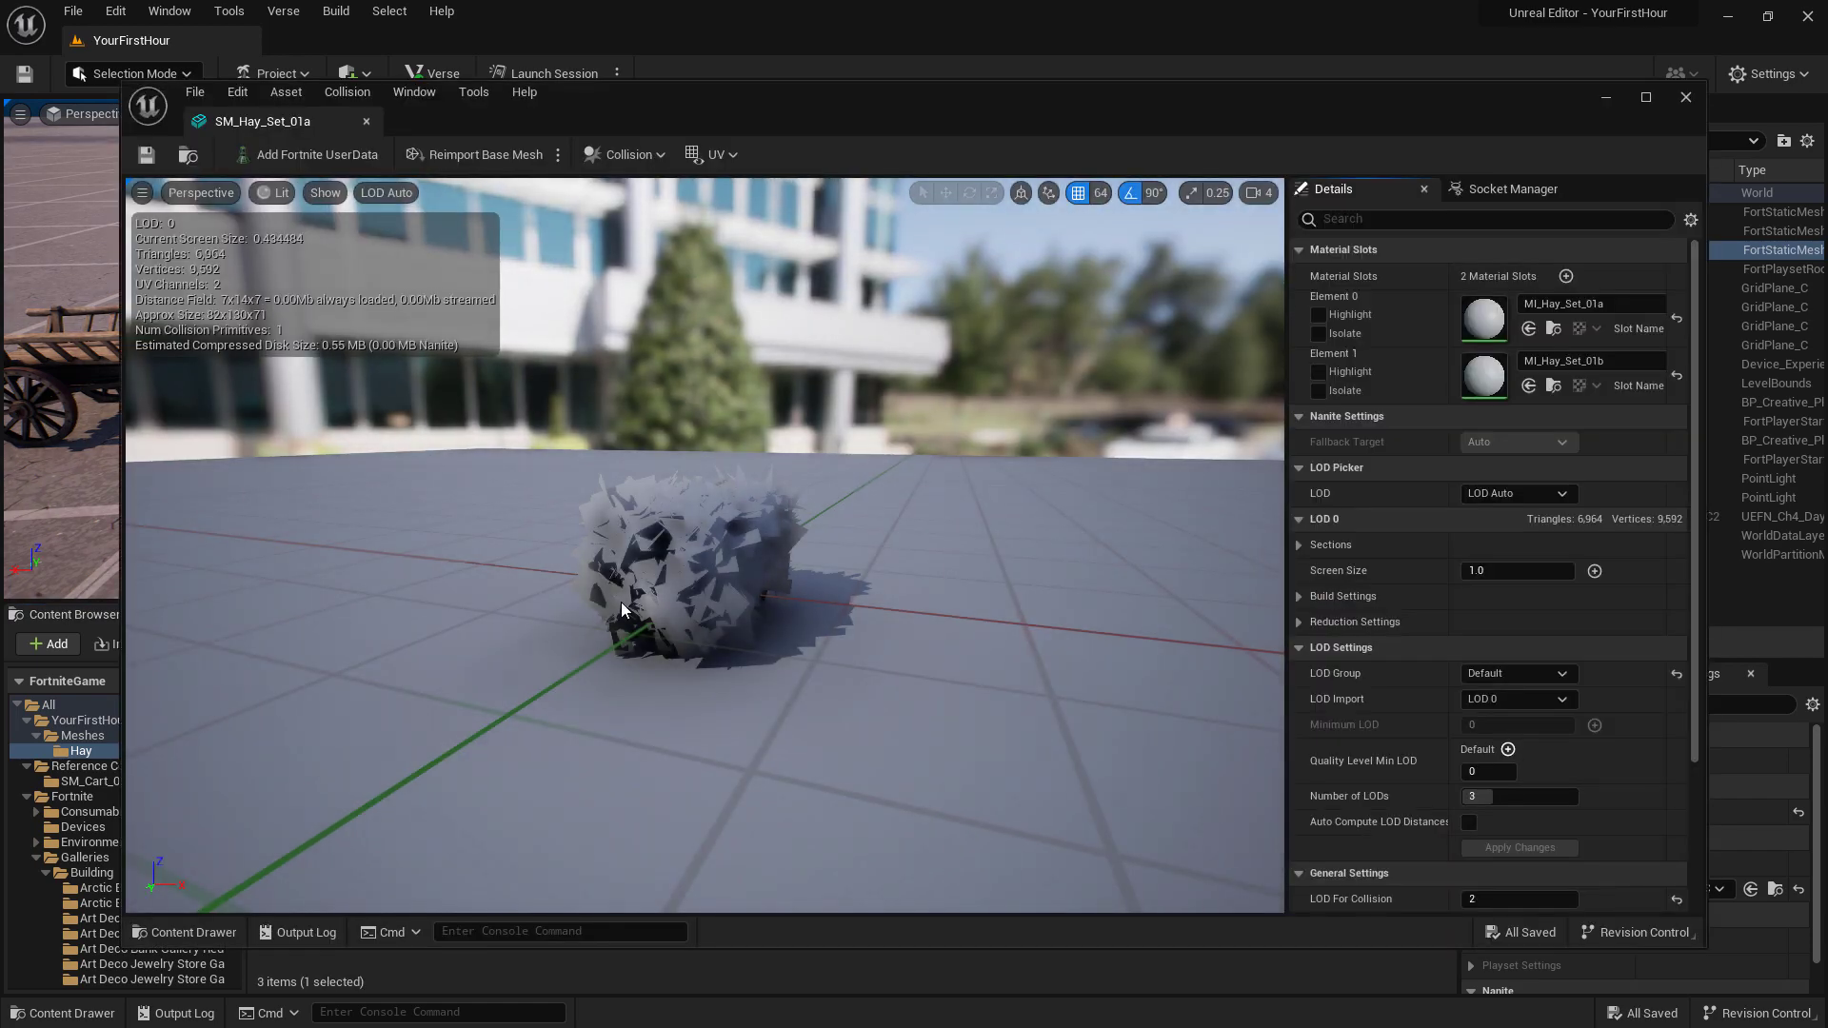
drag(262, 121, 362, 42)
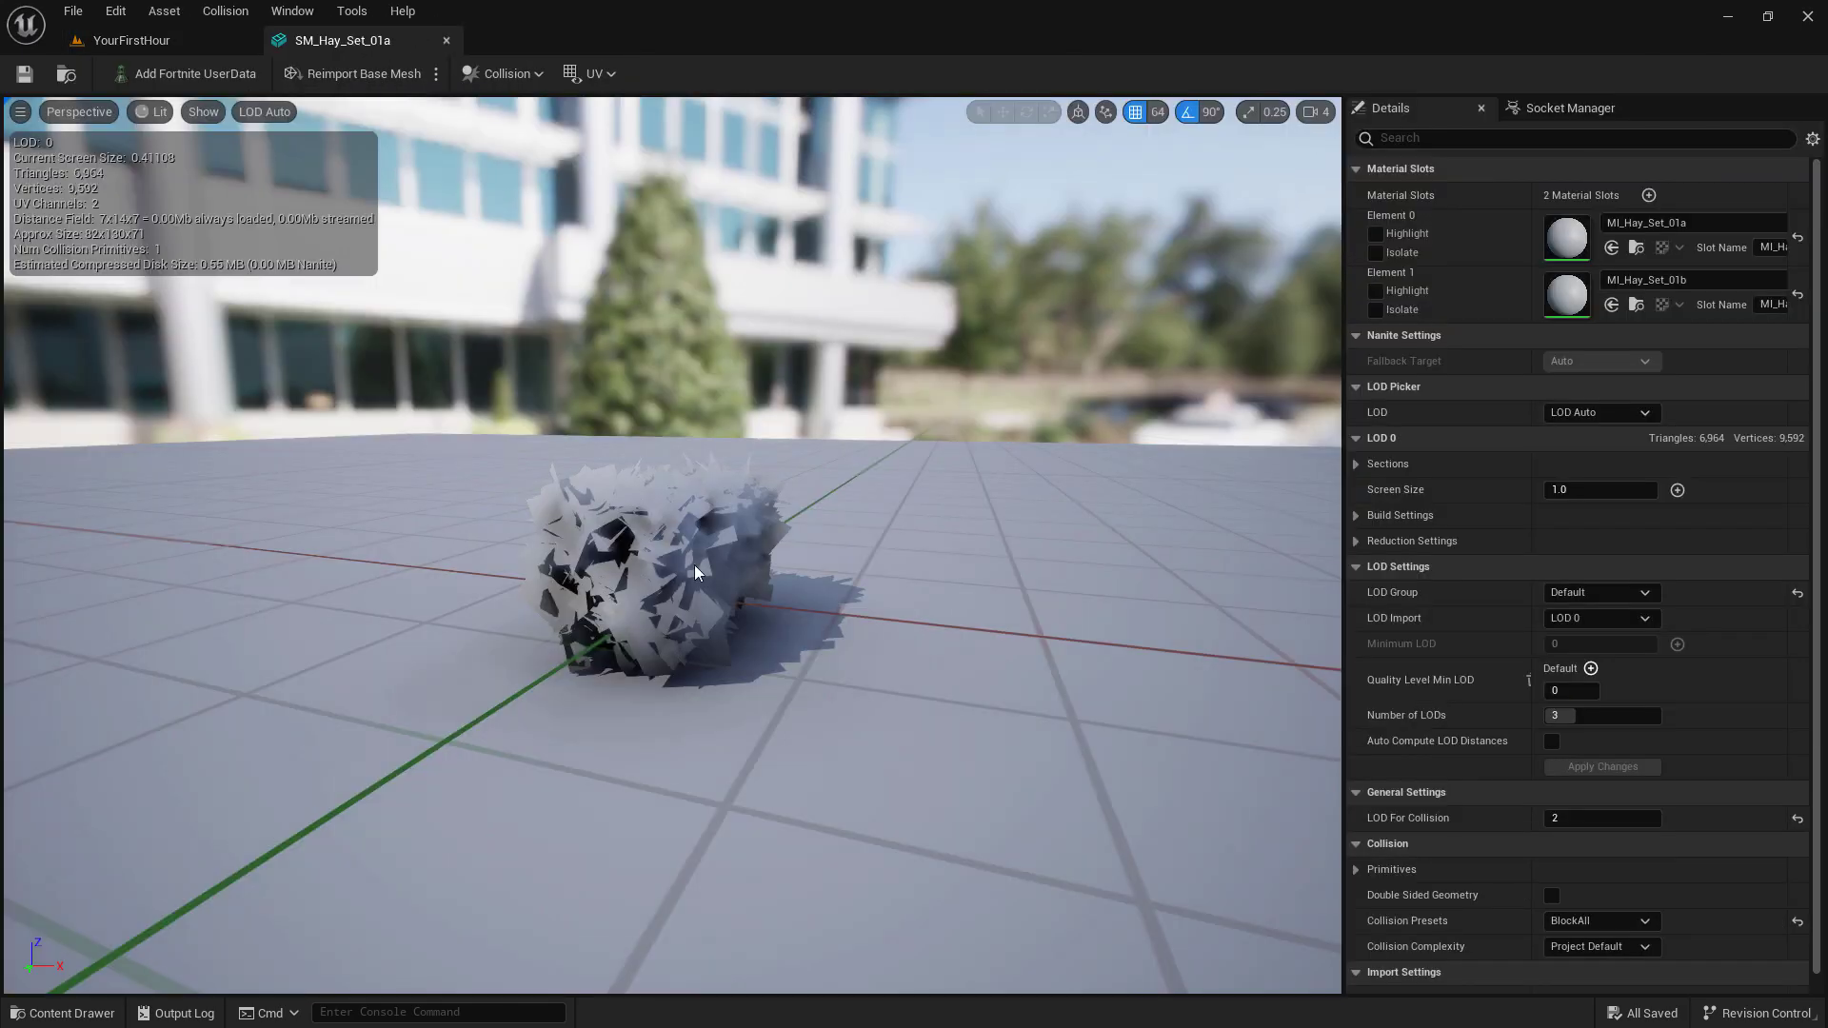
alt+drag(596, 537, 714, 581)
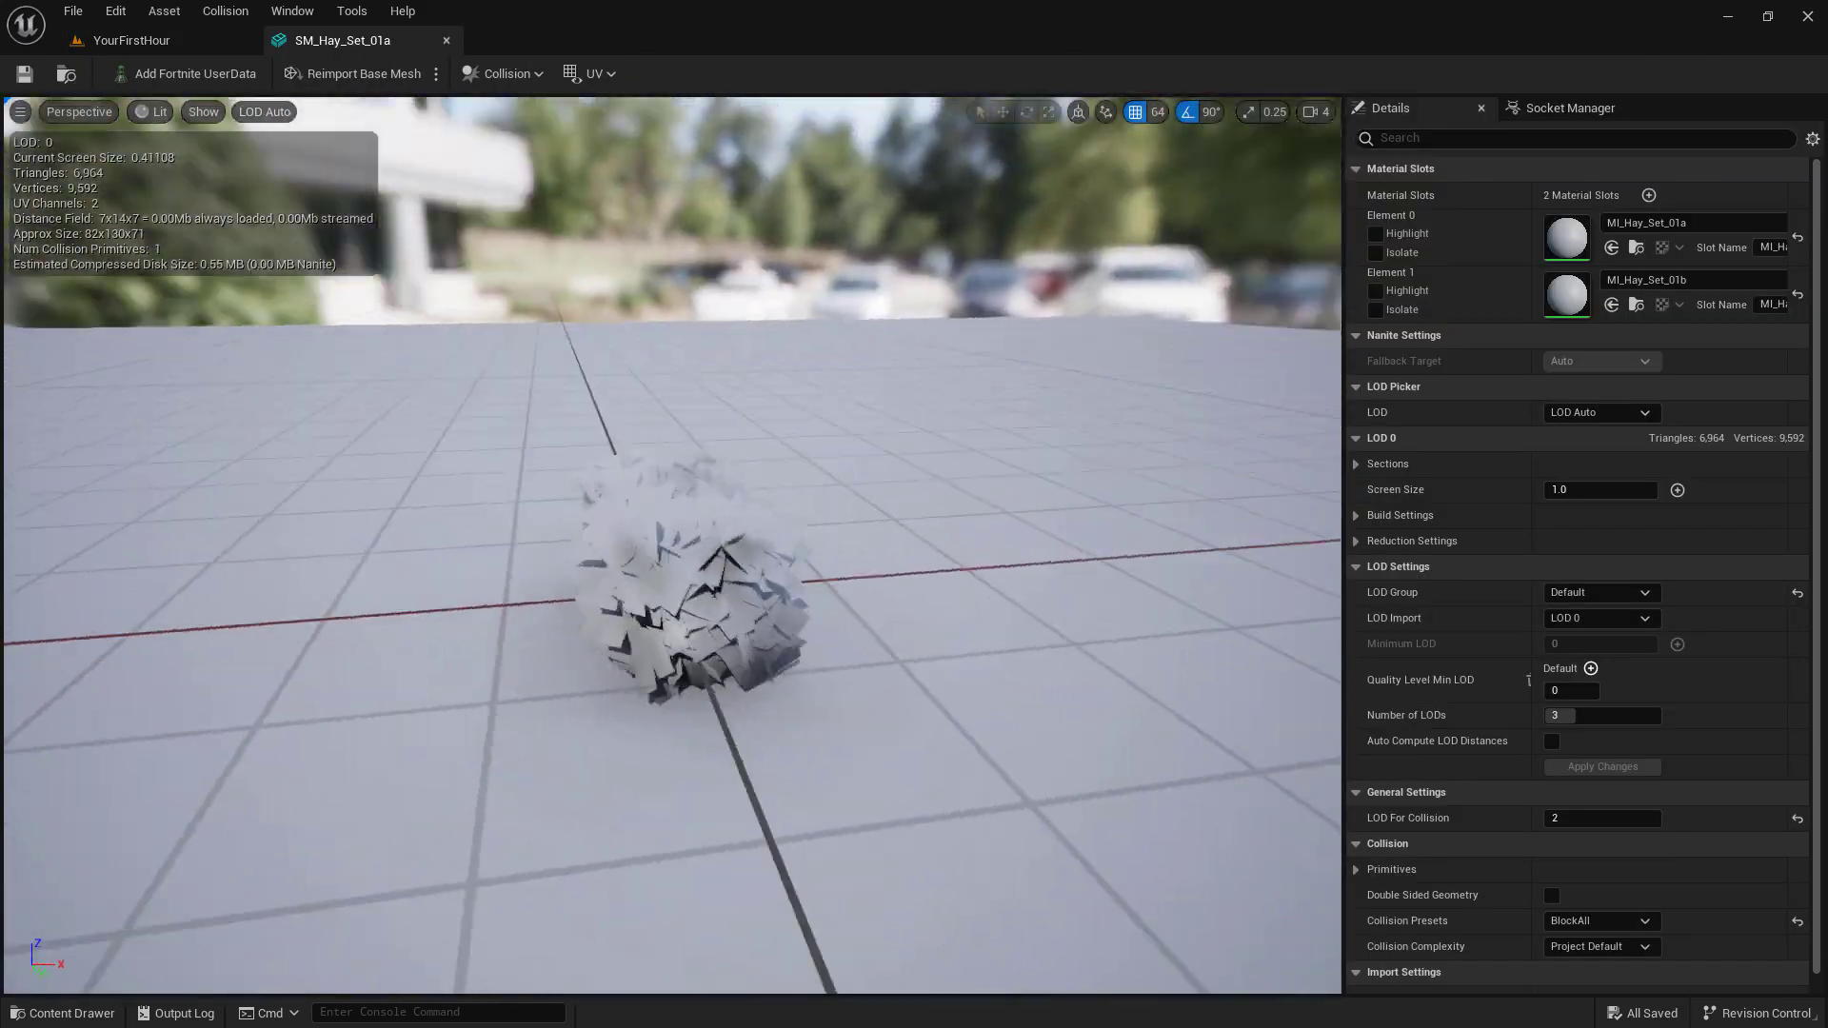
drag(438, 543, 343, 547)
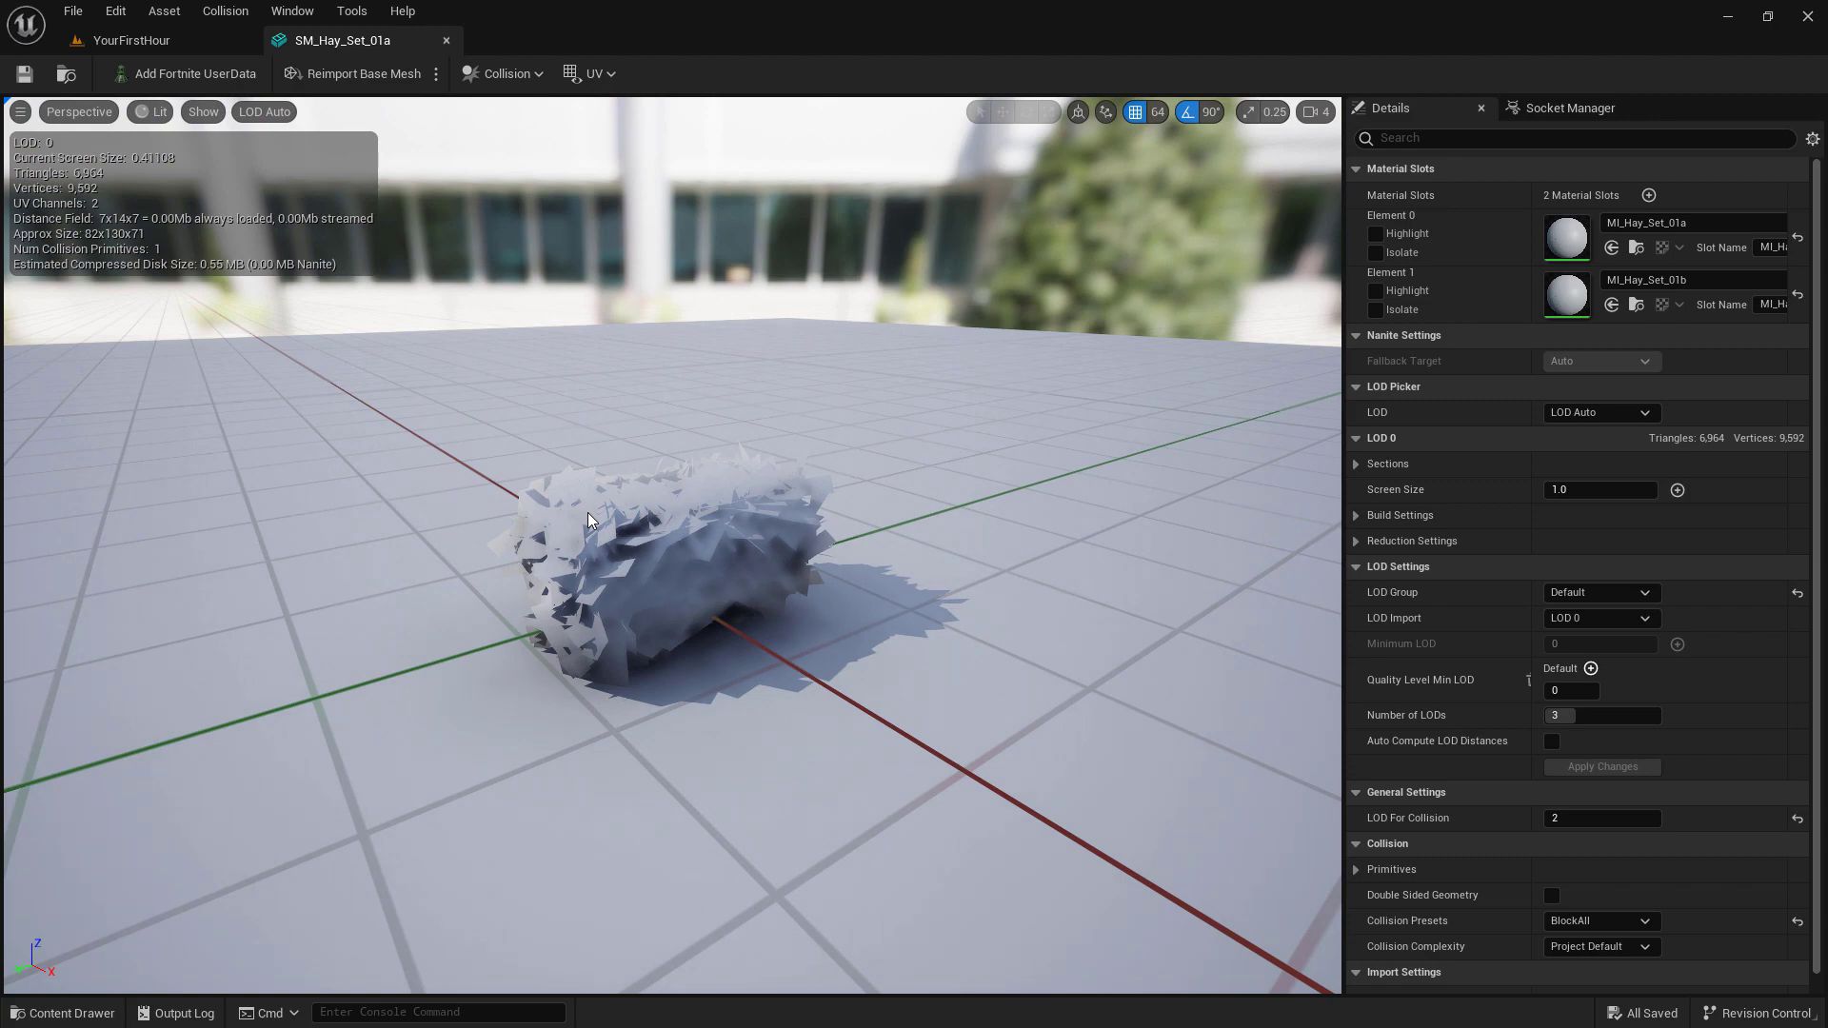
drag(587, 512, 466, 516)
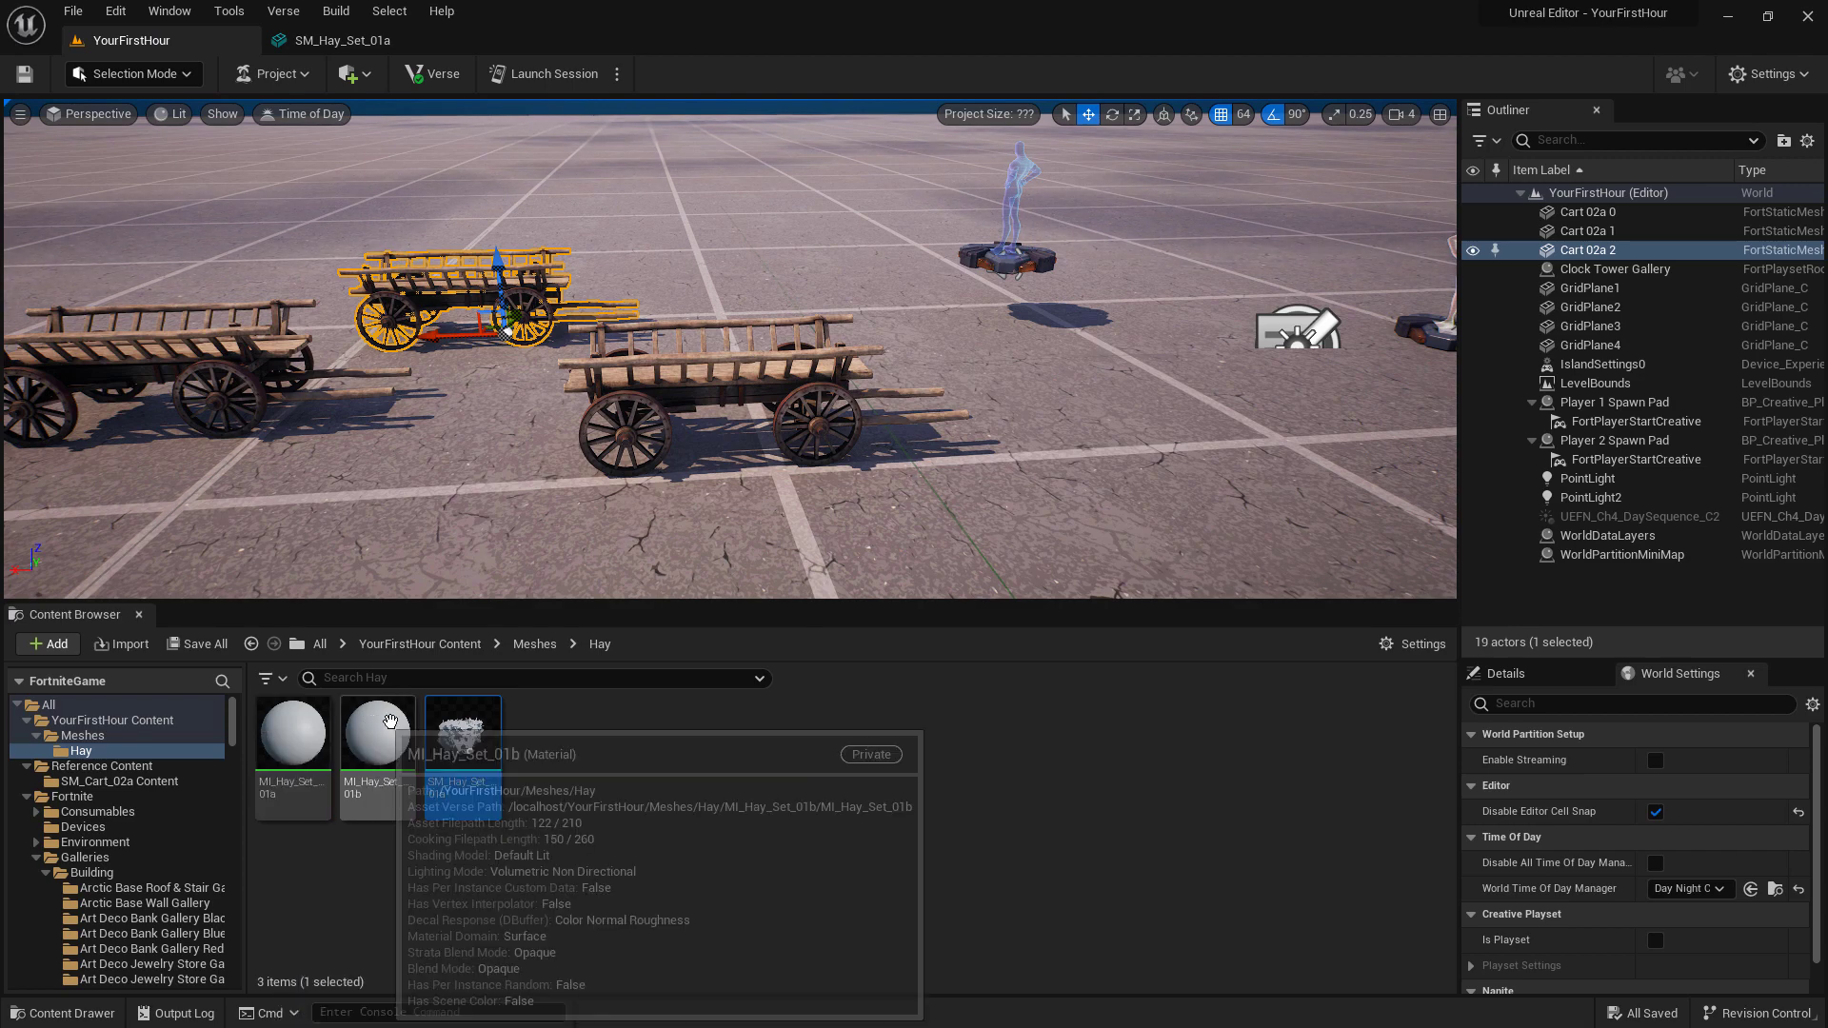
Import the SM_Hay_Set_01b through SM_Hay_Set_01g FBX files into the Hay folder, all with Material Import Method set to Do Not Create Material
click(625, 746)
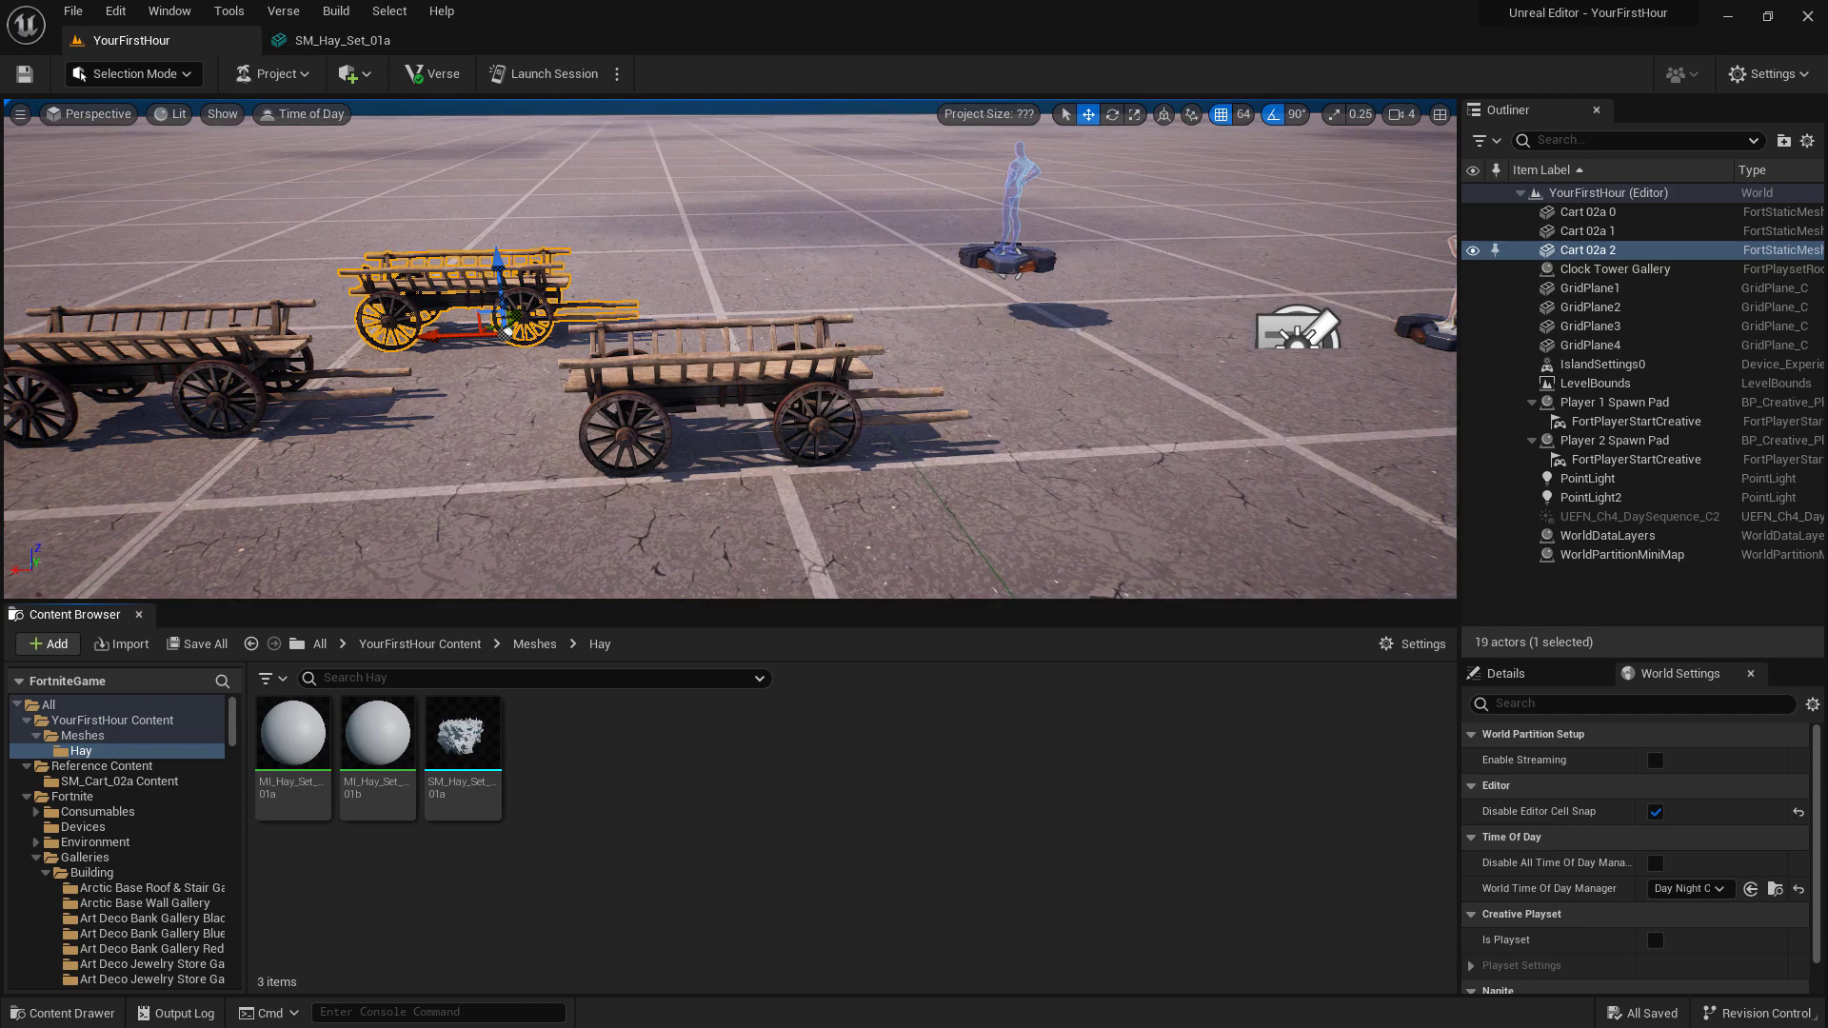
right_click(663, 772)
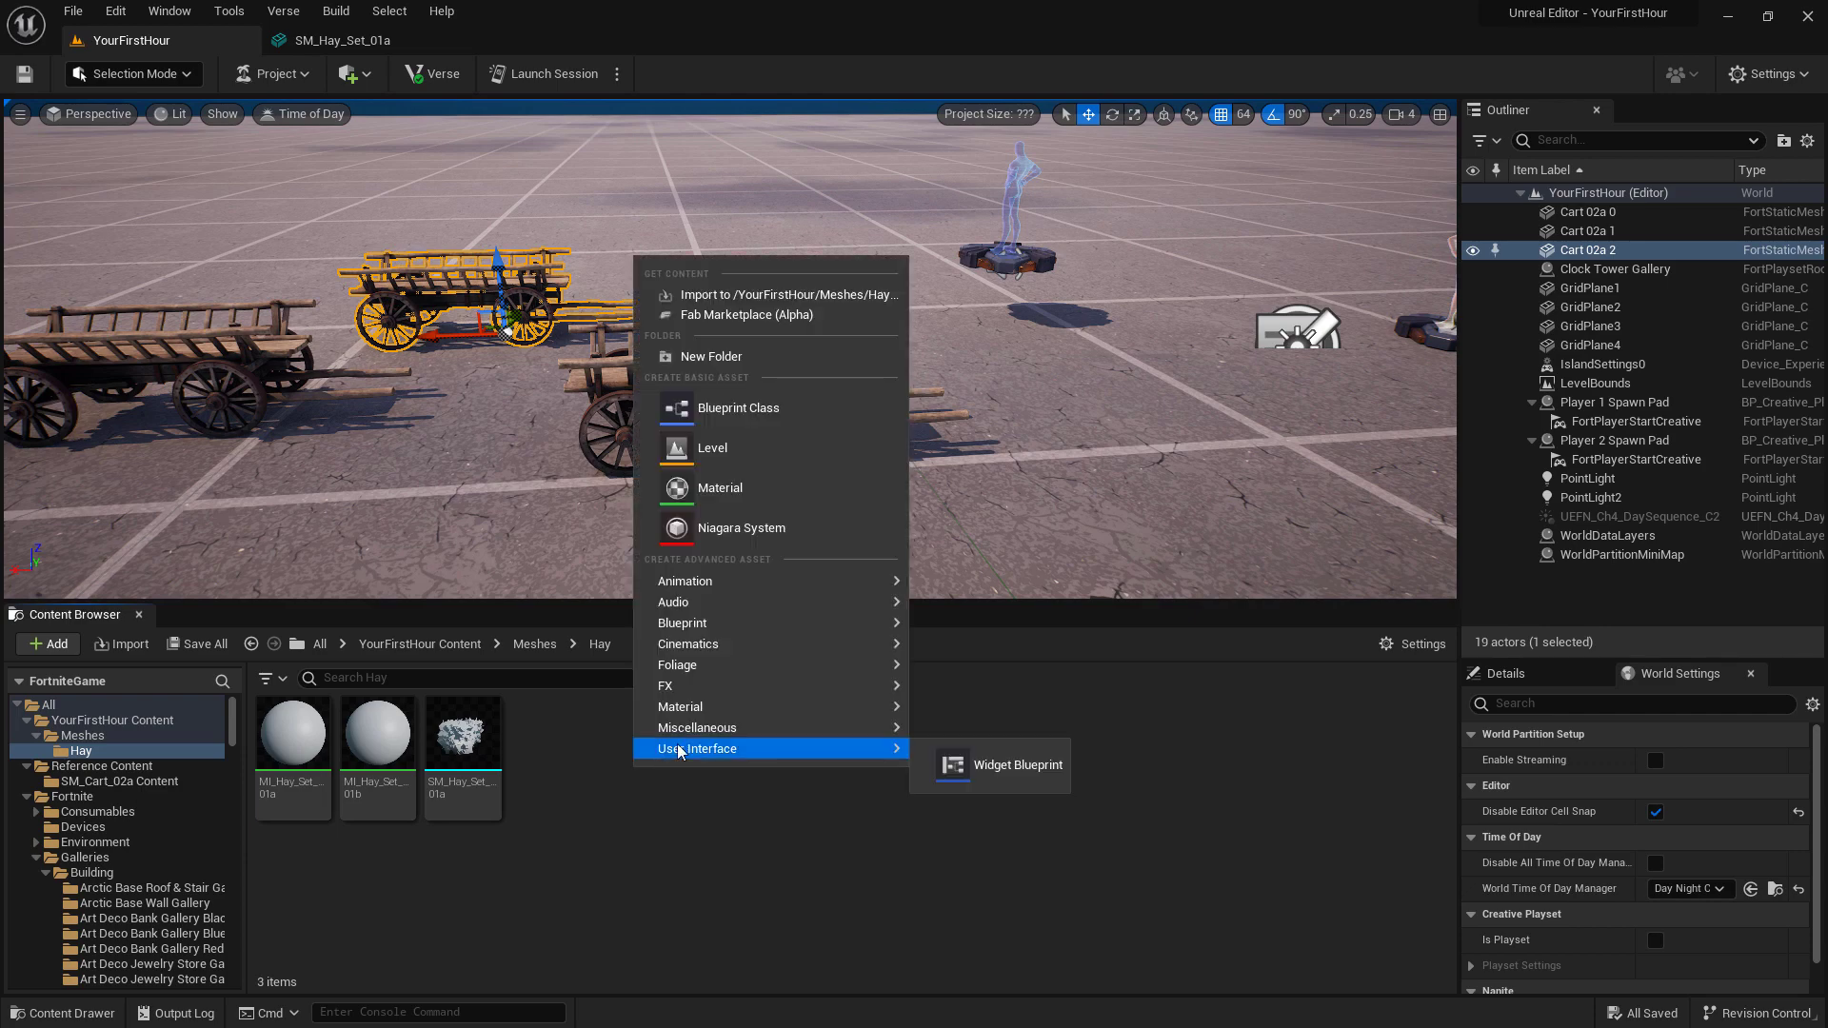
click(685, 298)
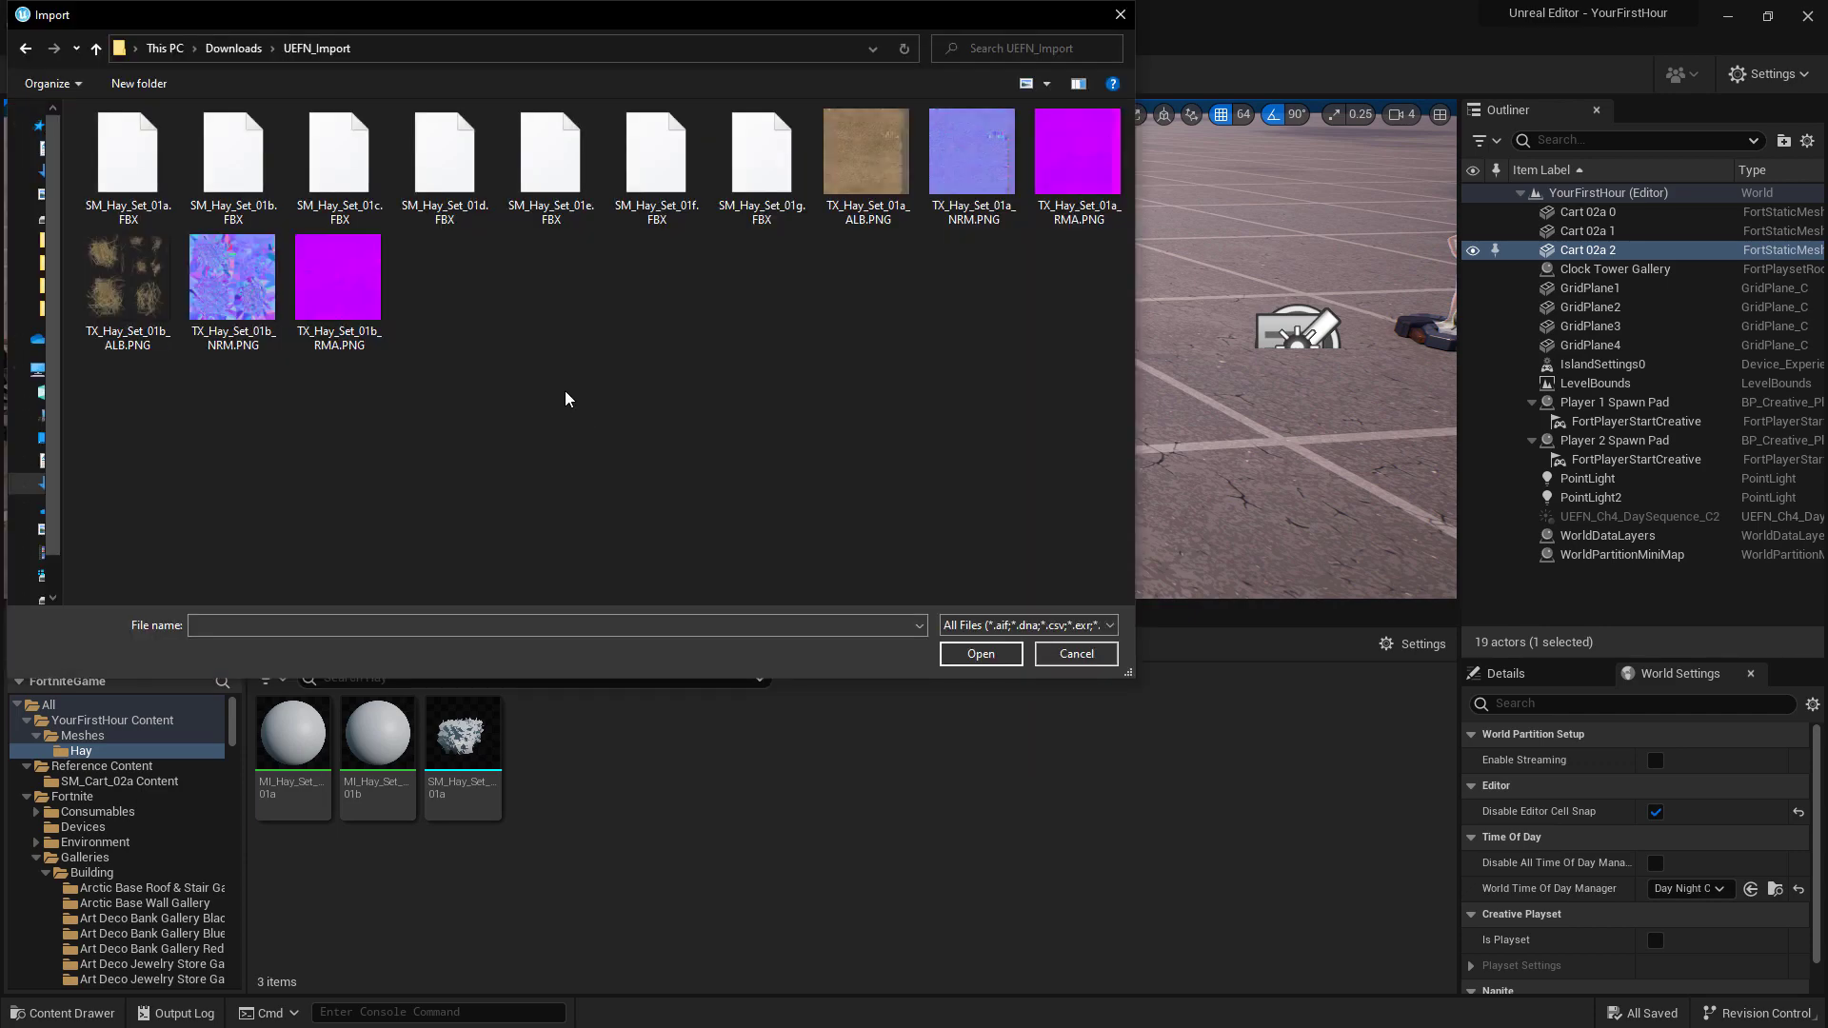
click(232, 158)
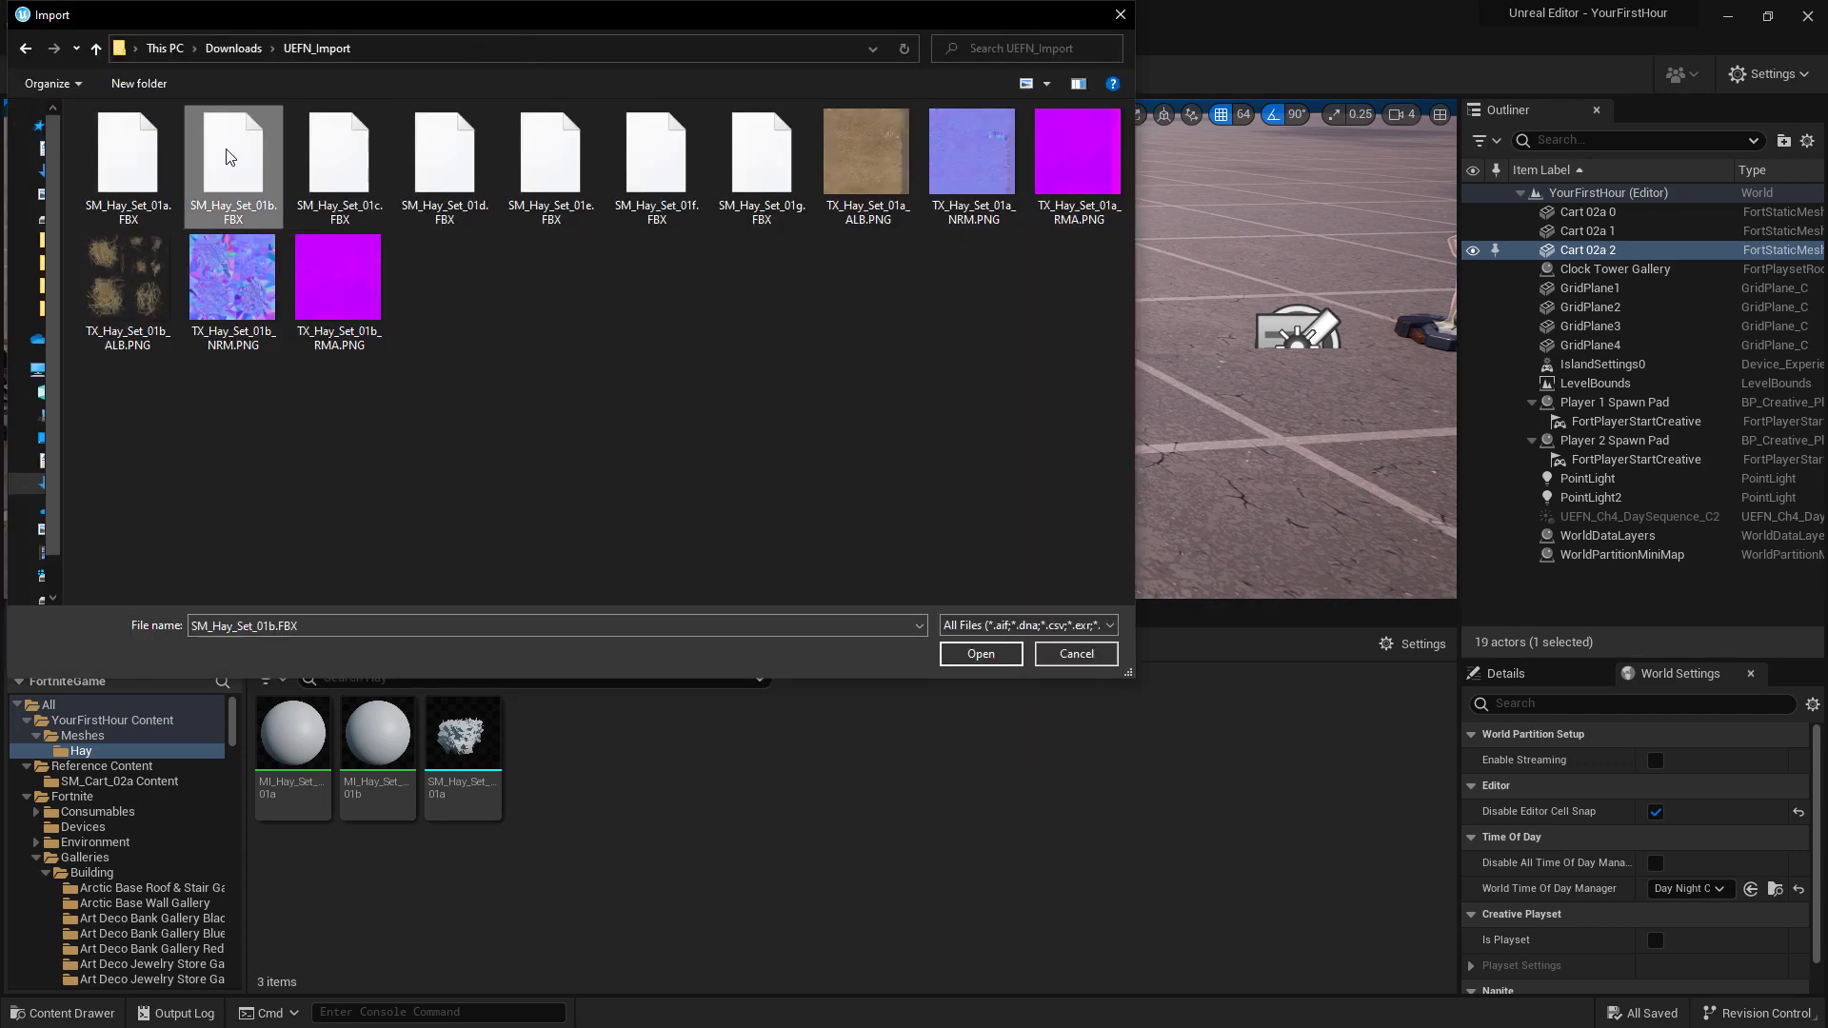
shift+click(765, 161)
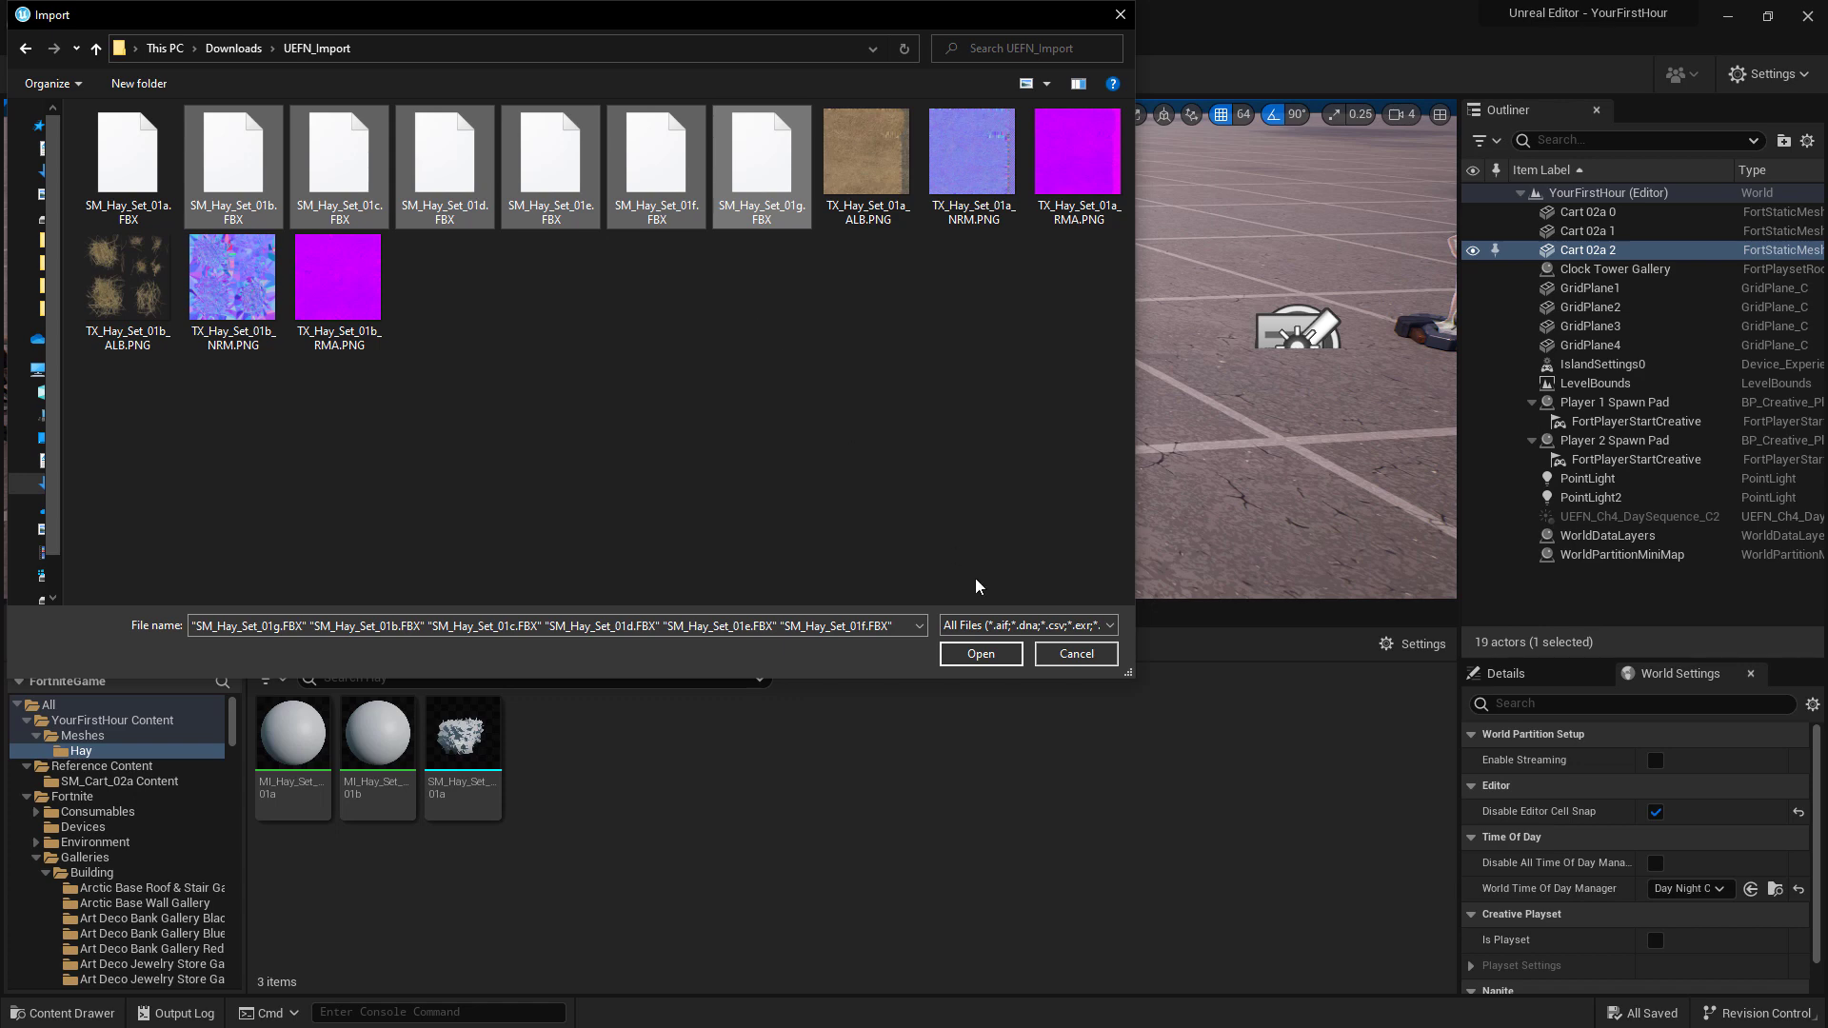
click(980, 654)
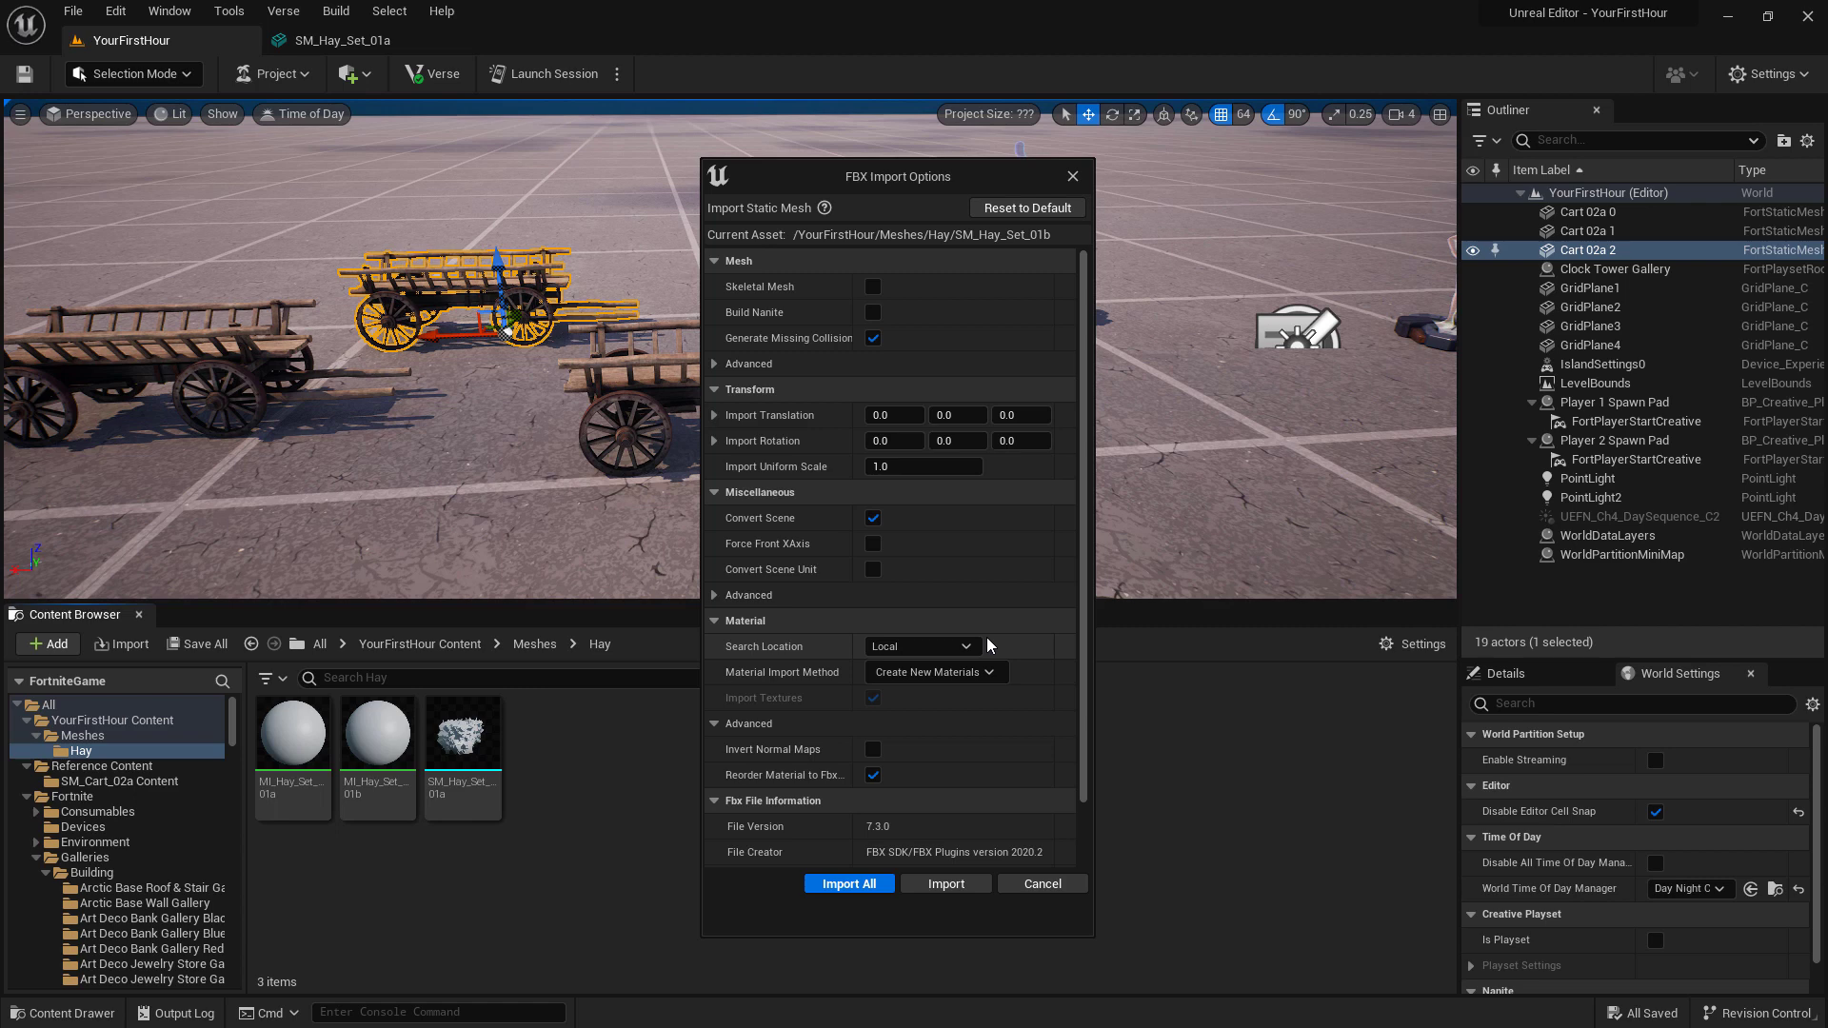
click(938, 672)
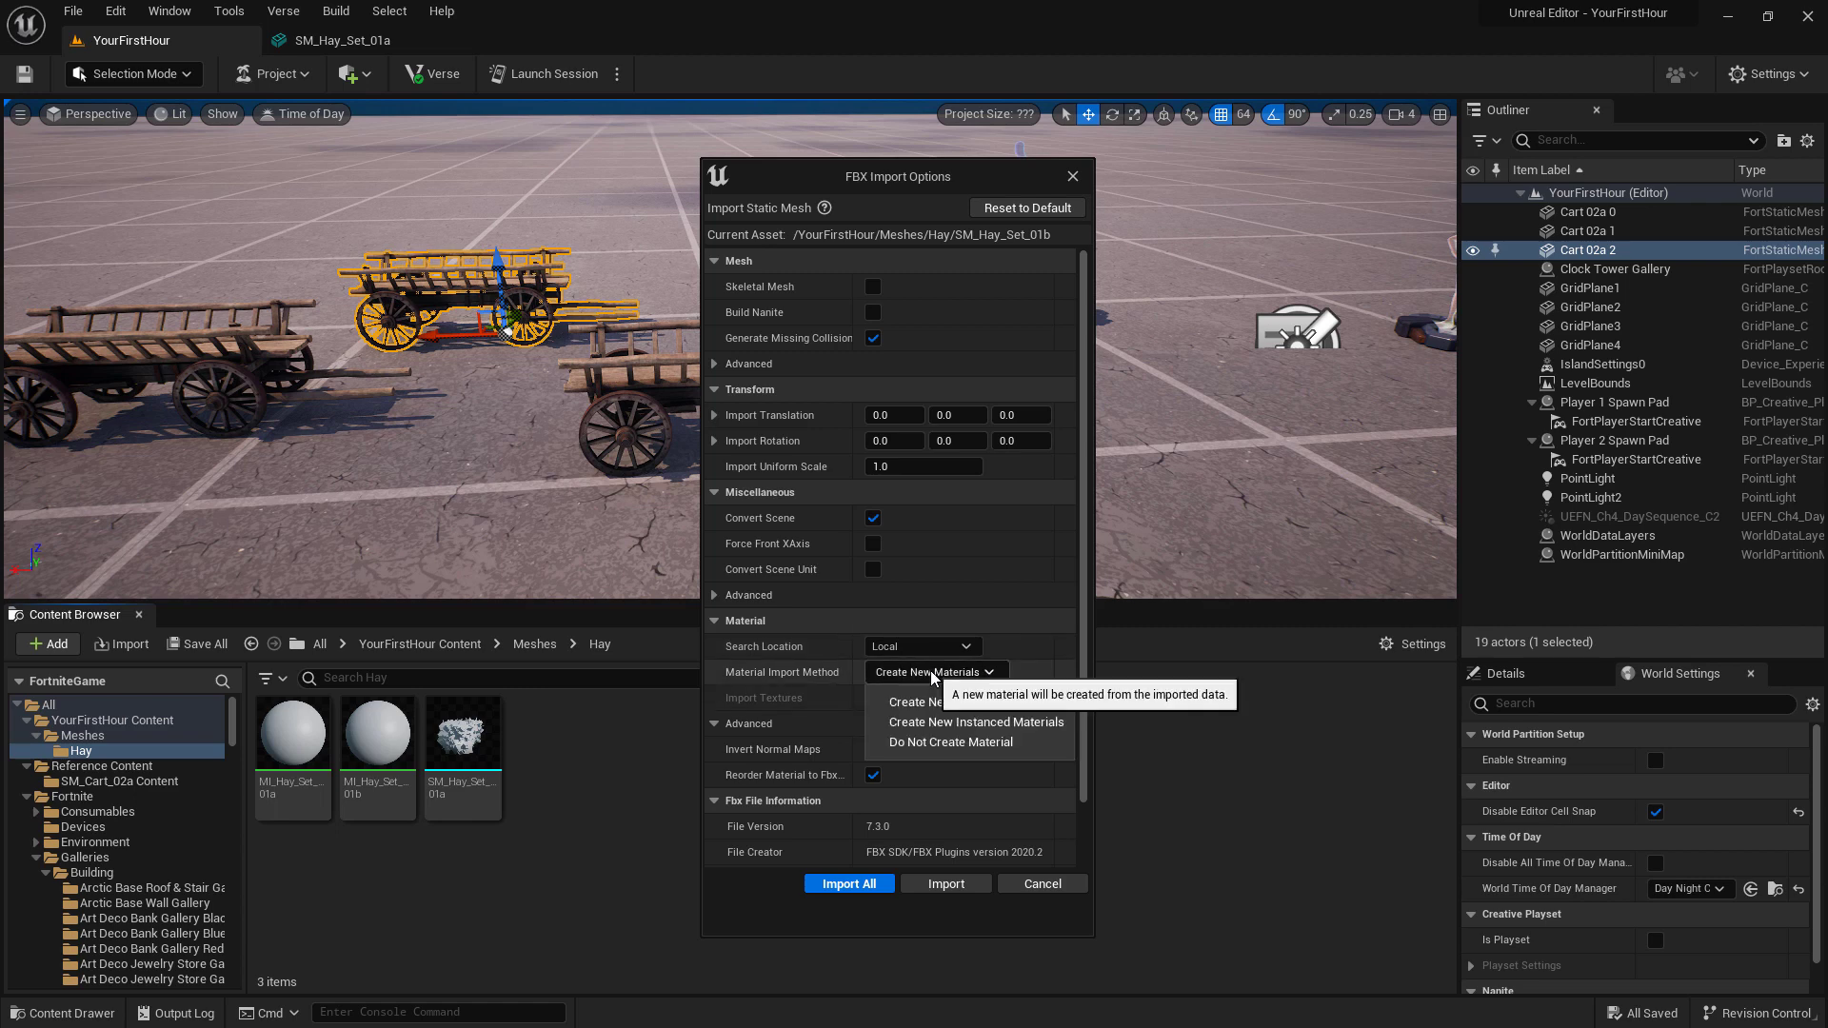
click(949, 743)
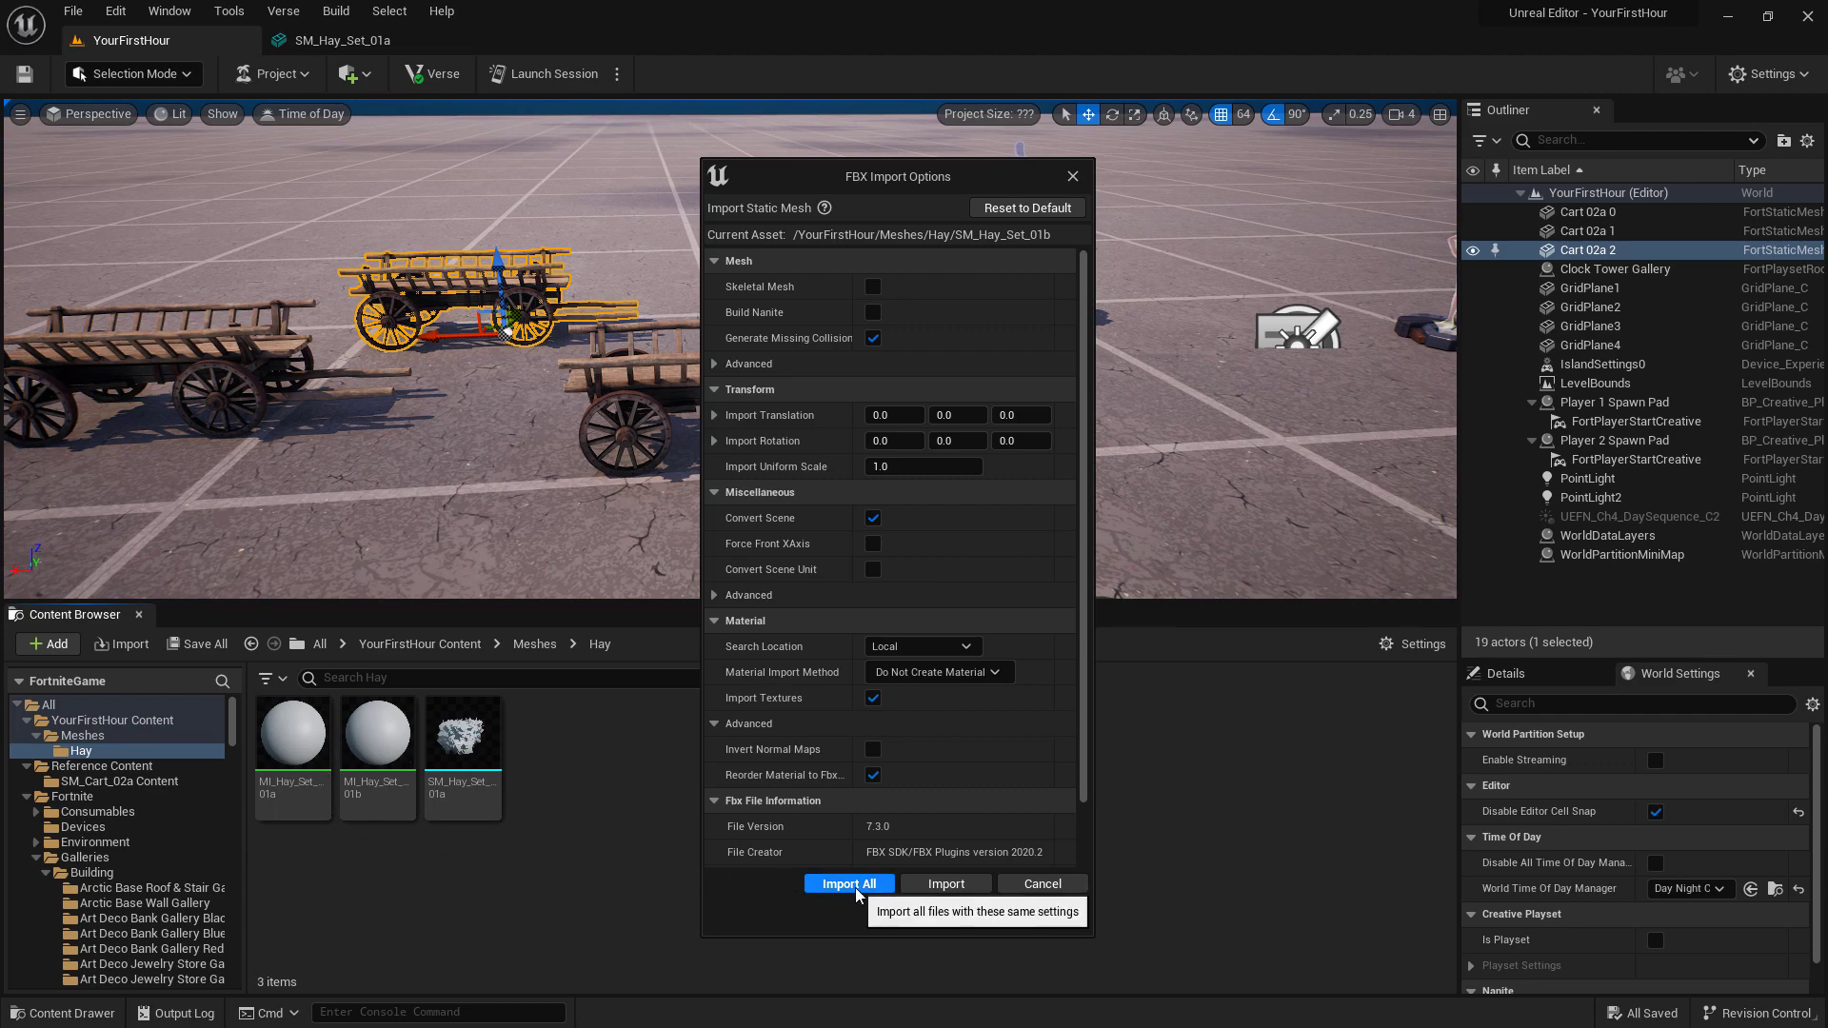
click(843, 883)
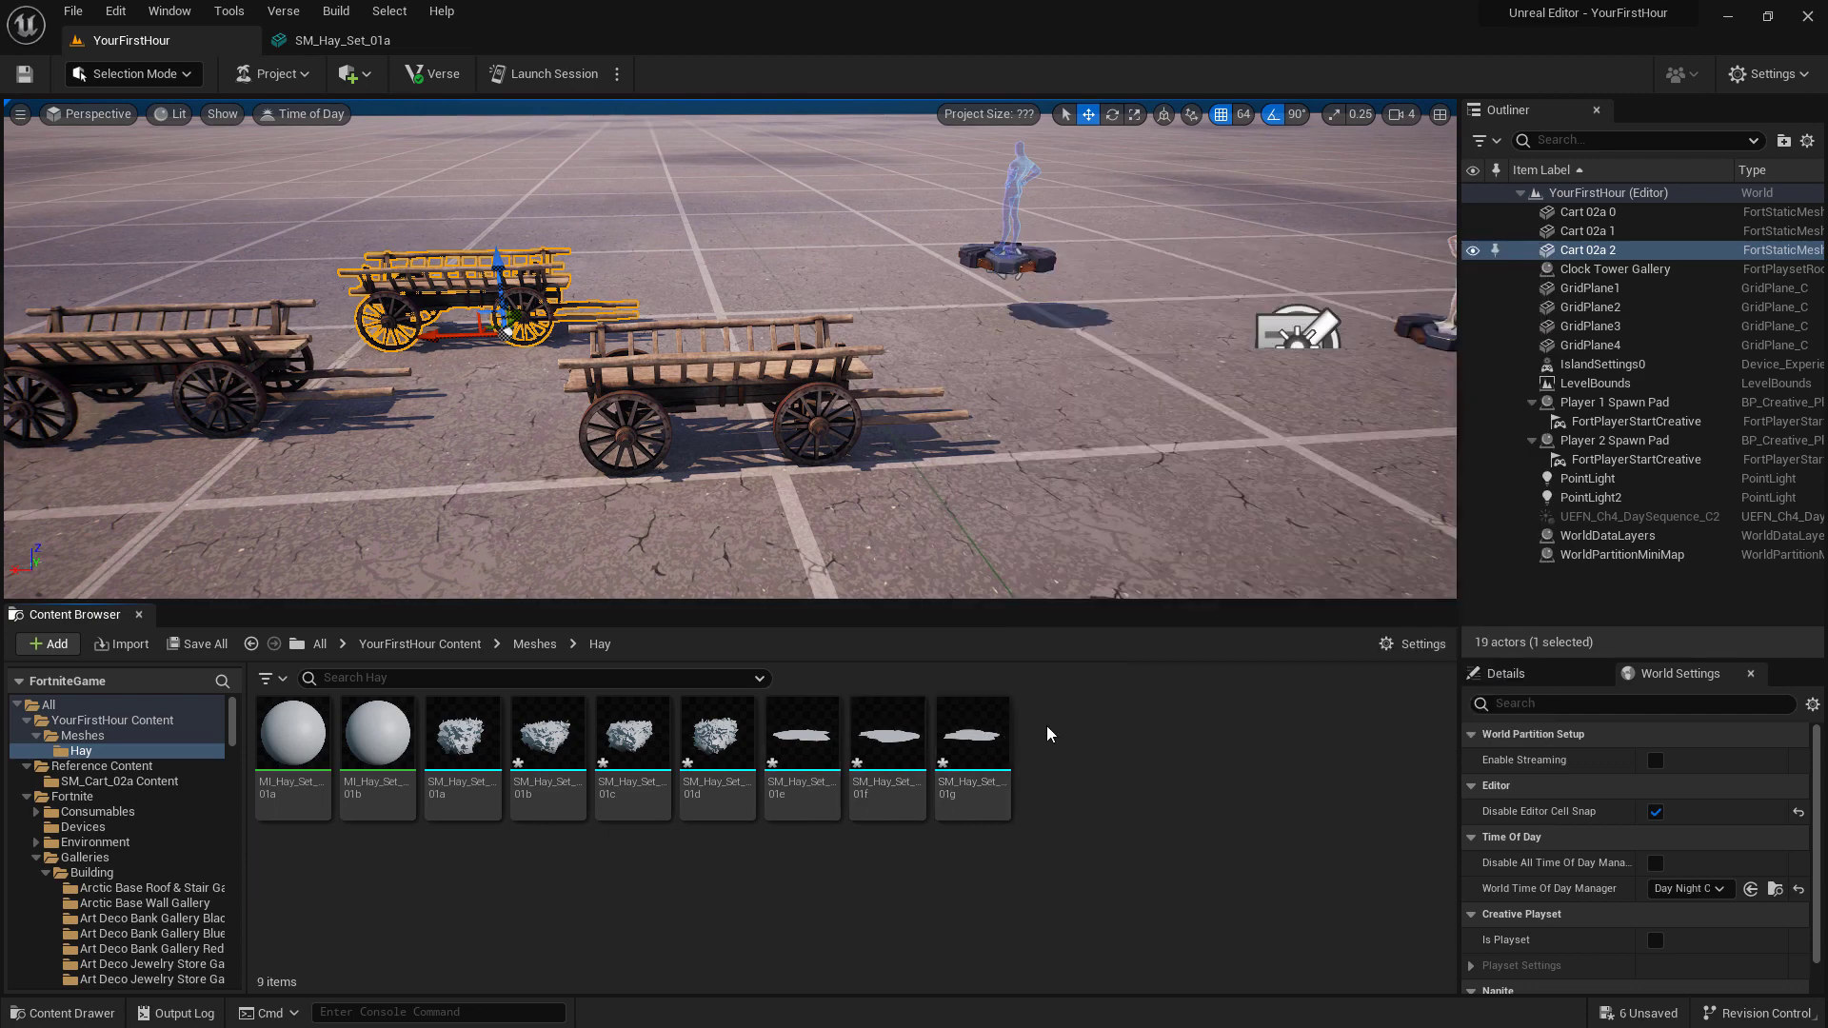
Place SM_Hay_Set_01a and SM_Hay_Set_01f side by side on the ground in front of the carts
right_drag(1036, 521, 895, 573)
drag(457, 740, 448, 380)
drag(892, 735, 809, 411)
key(Escape)
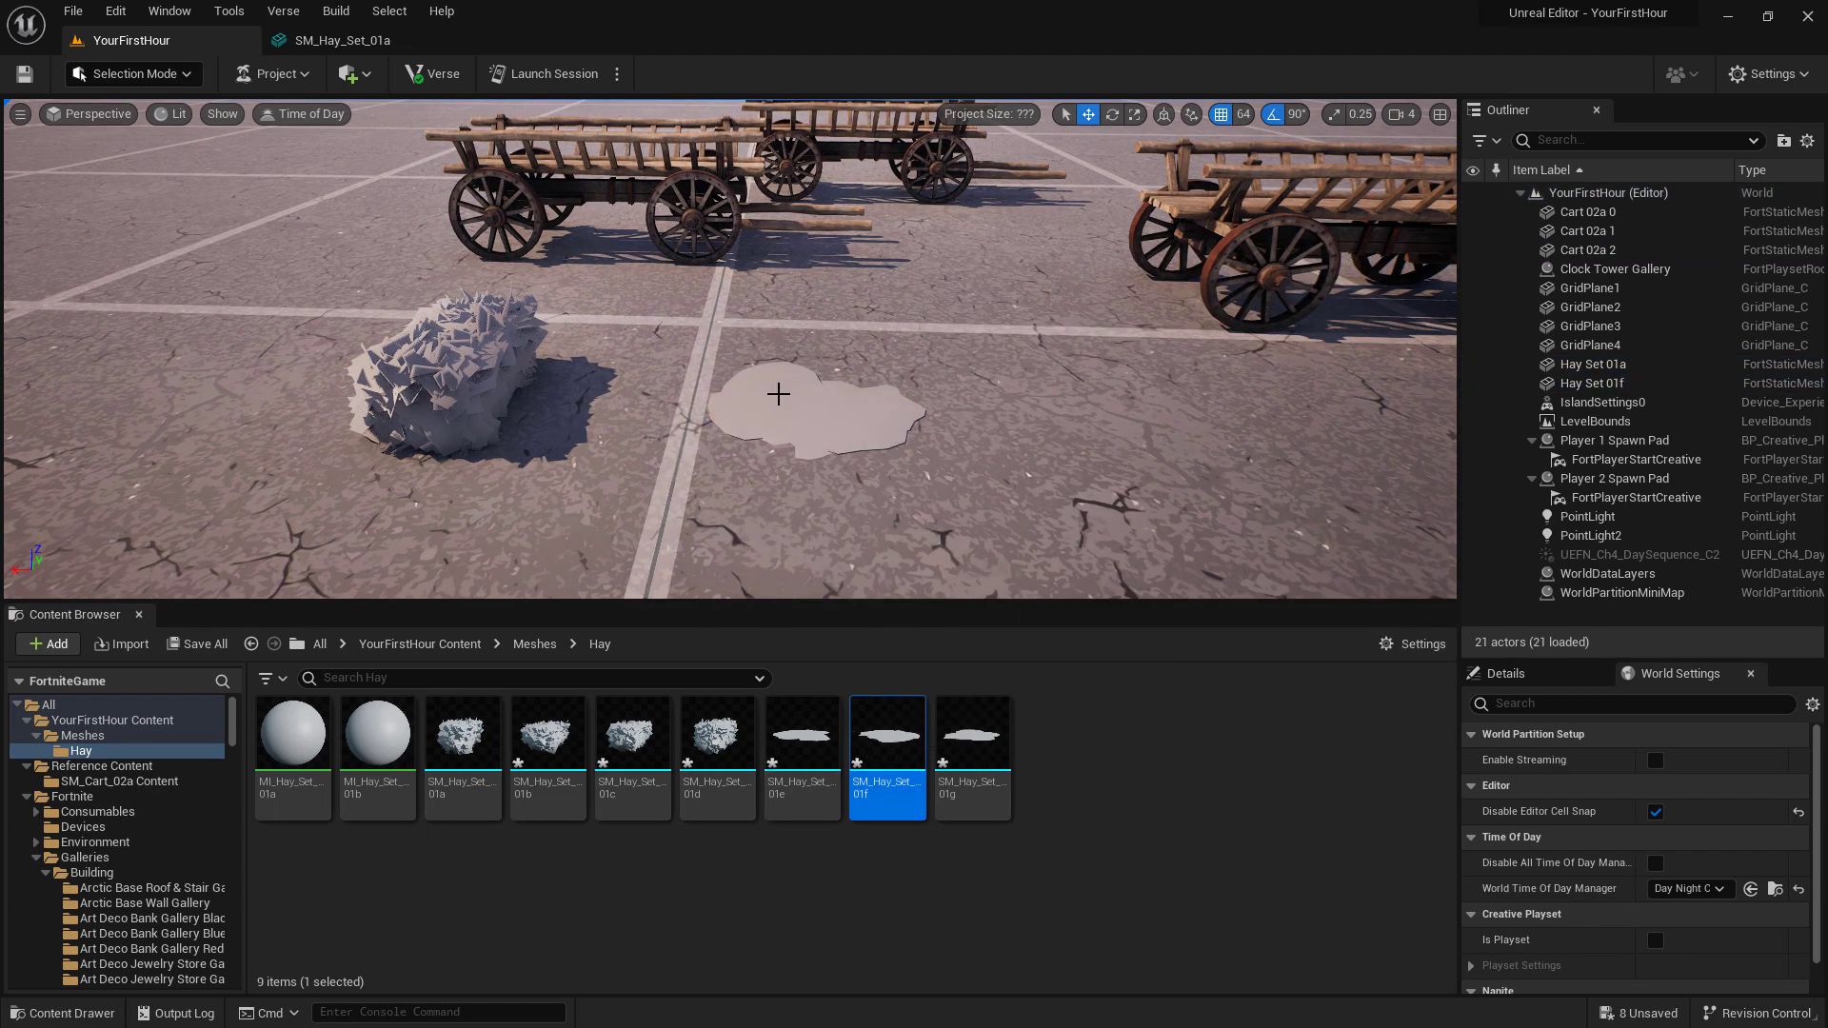
click(778, 391)
click(508, 381)
key(w)
right_drag(771, 494, 752, 494)
key(Escape)
click(587, 889)
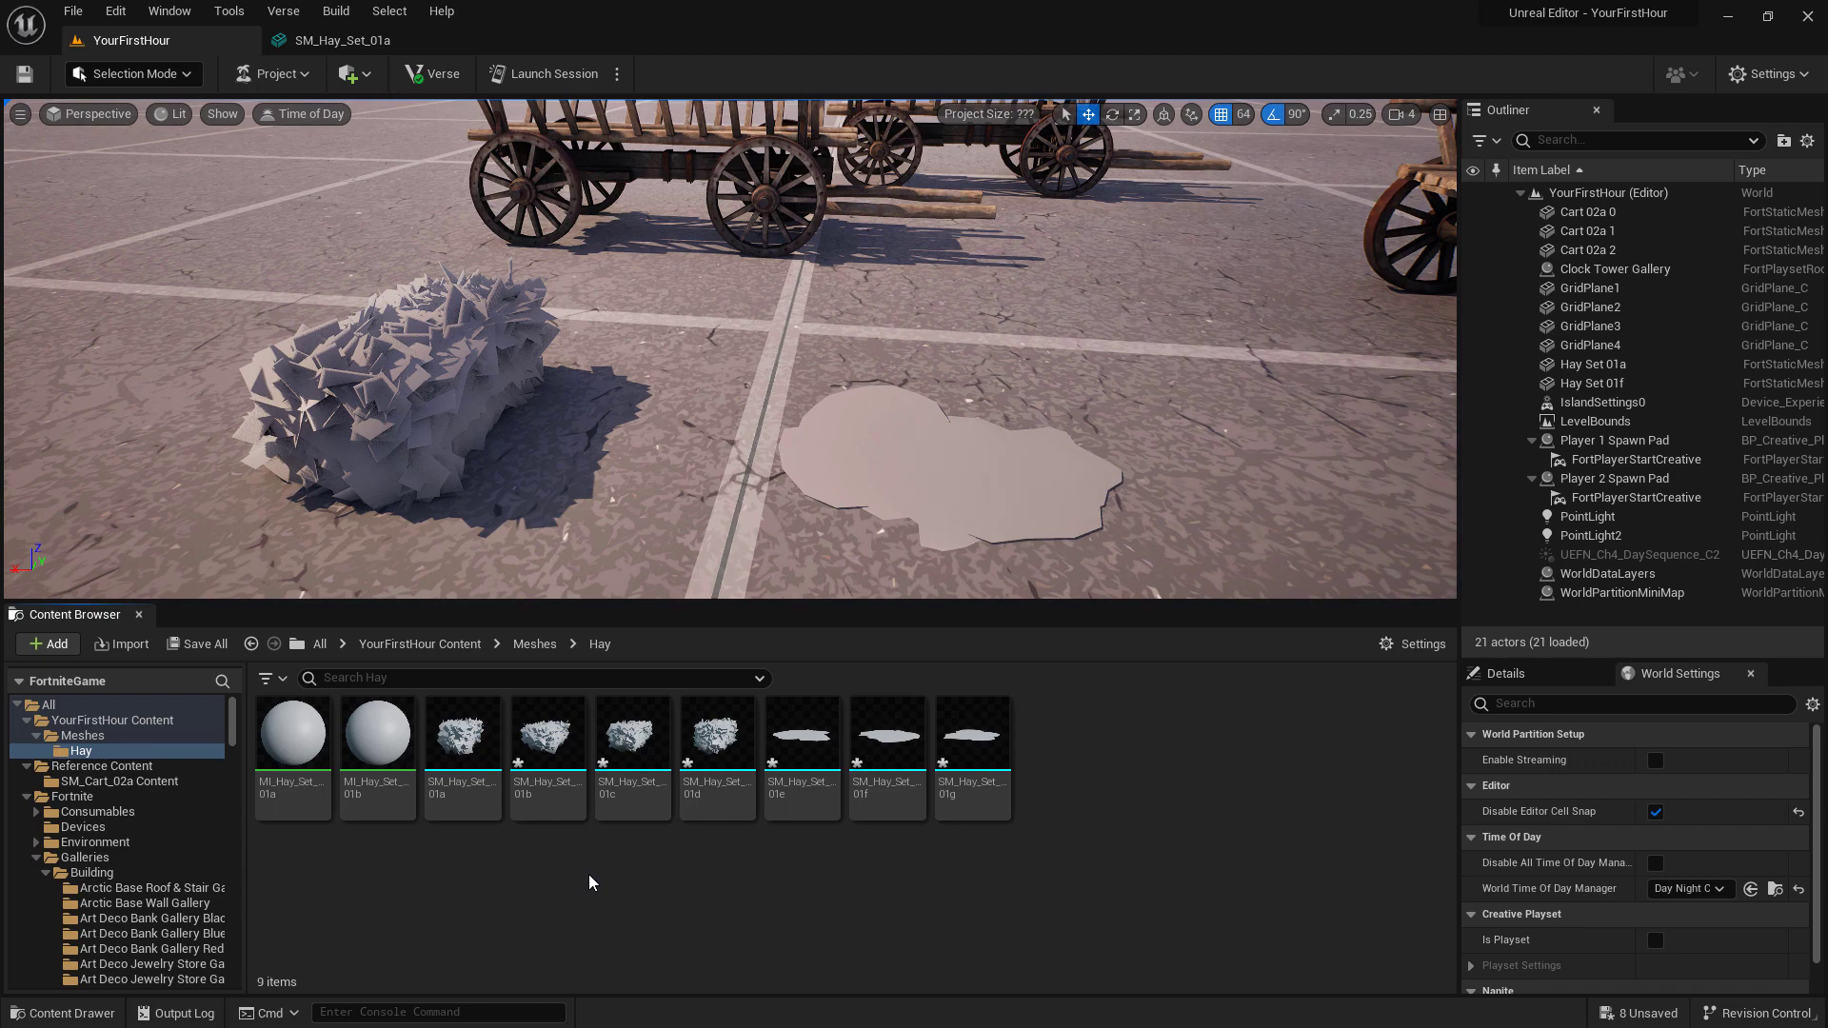
Import the ALB, NRM and RMA textures of TX_Hay_Set_01a and TX_Hay_Set_01b into the Hay folder and save all modified content
click(48, 644)
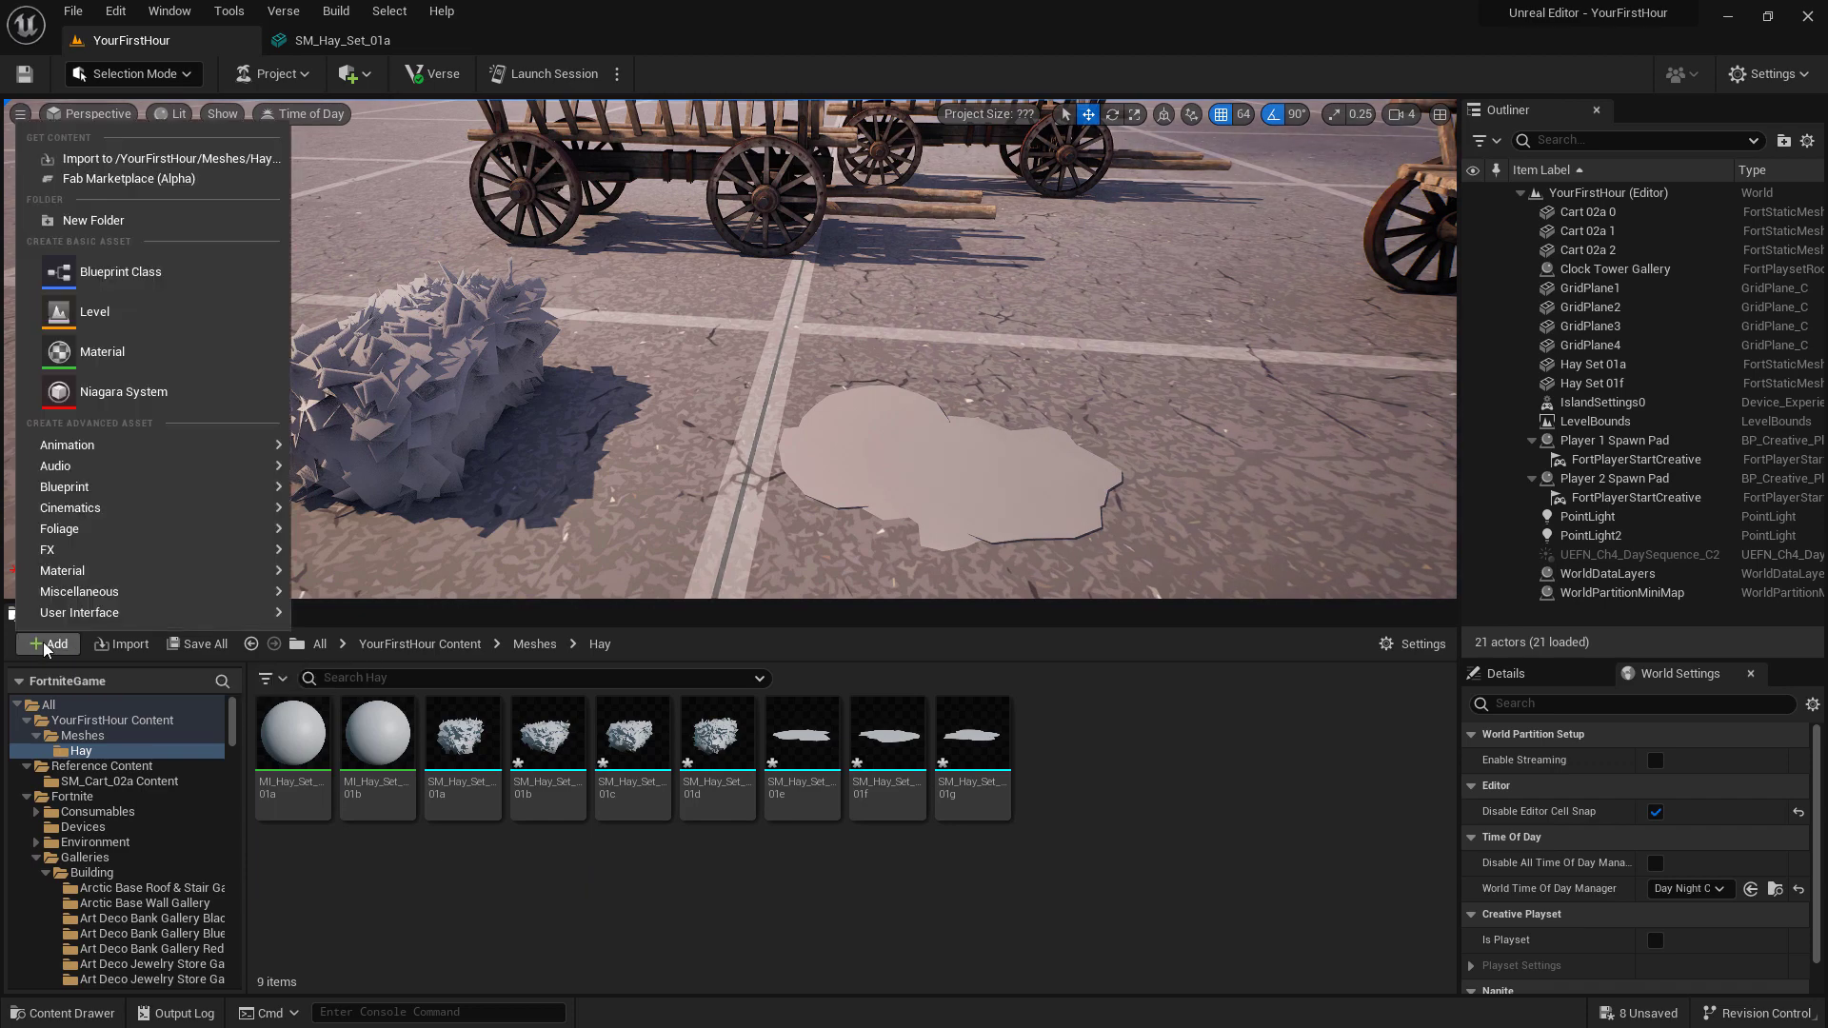
click(143, 158)
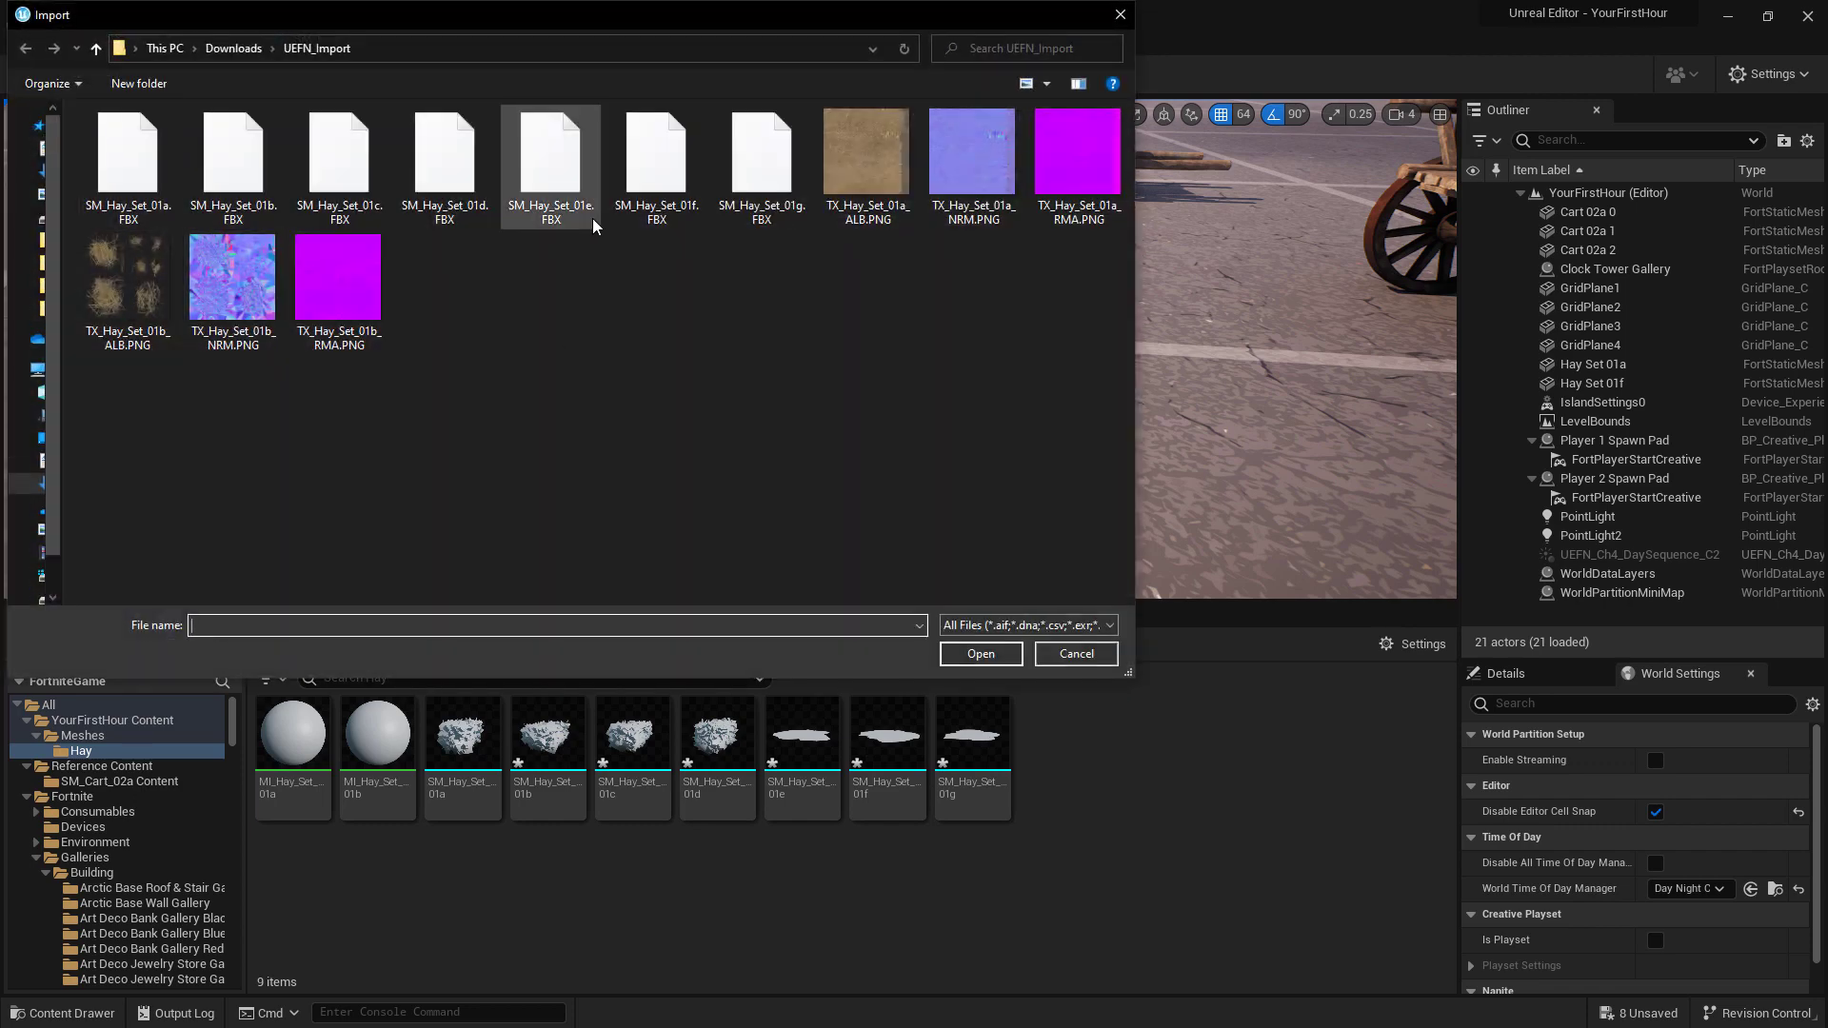
click(850, 162)
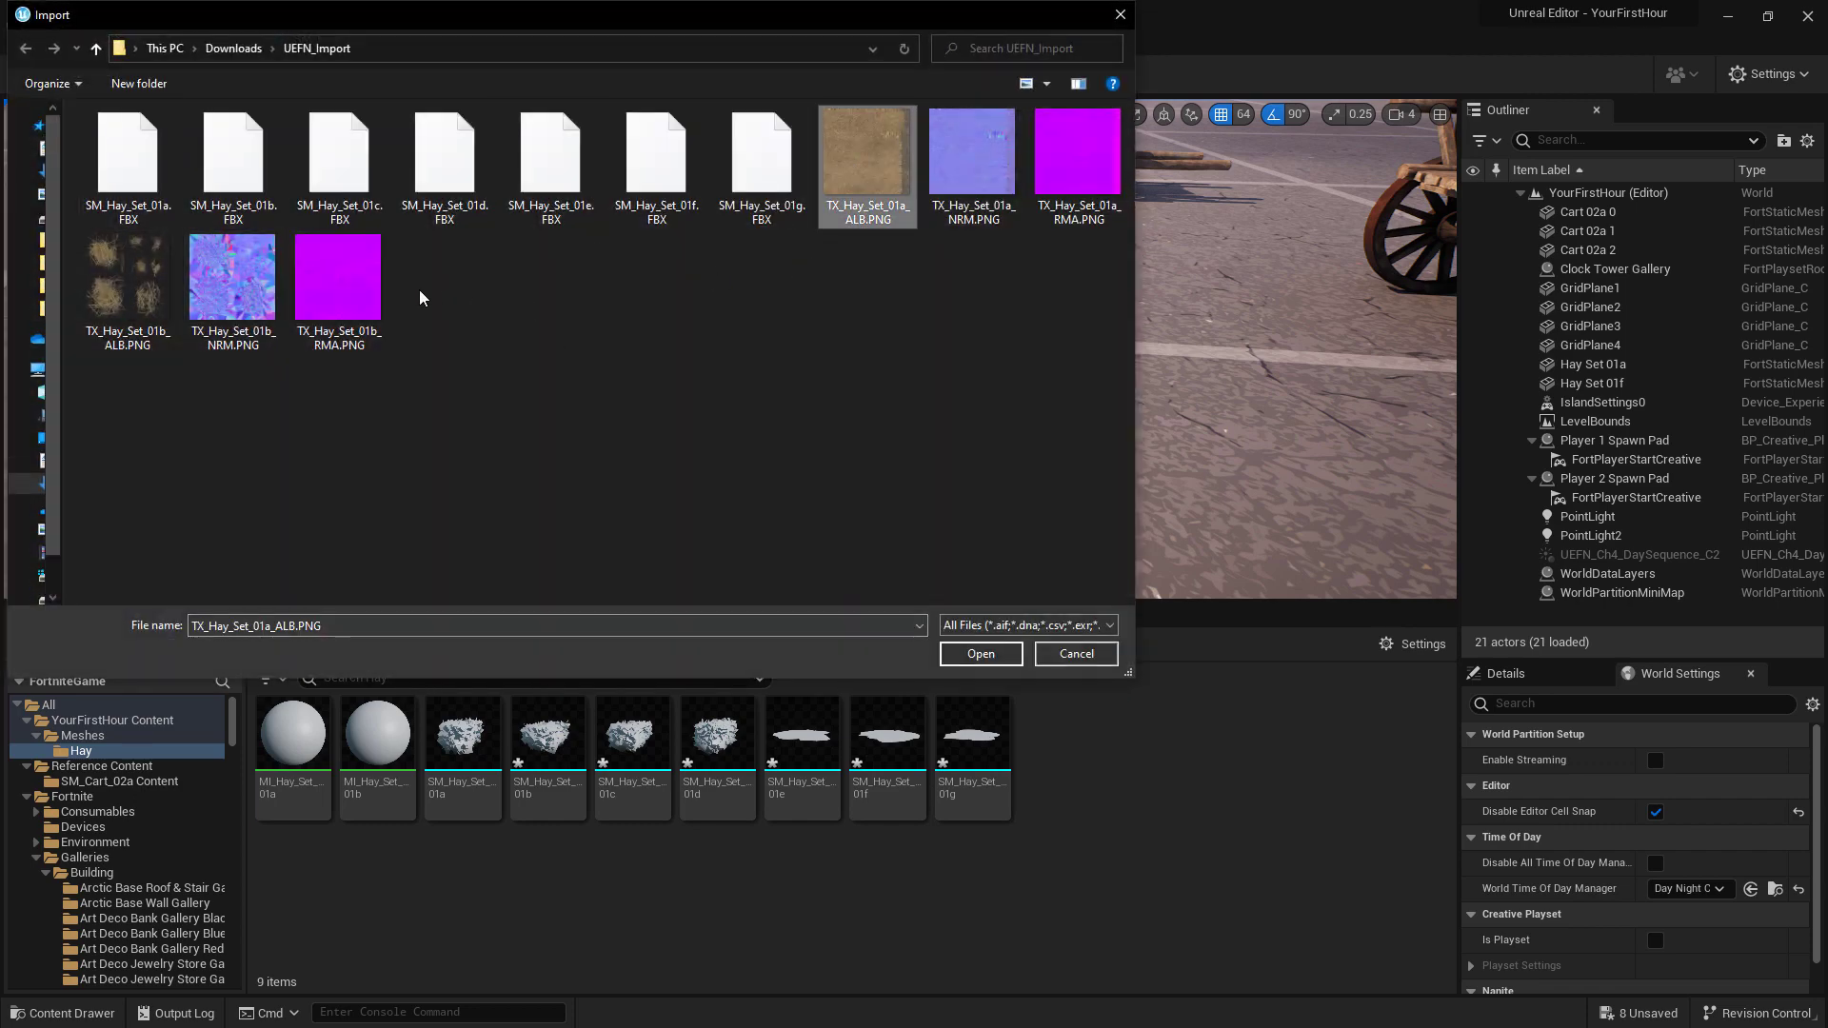
shift+click(359, 292)
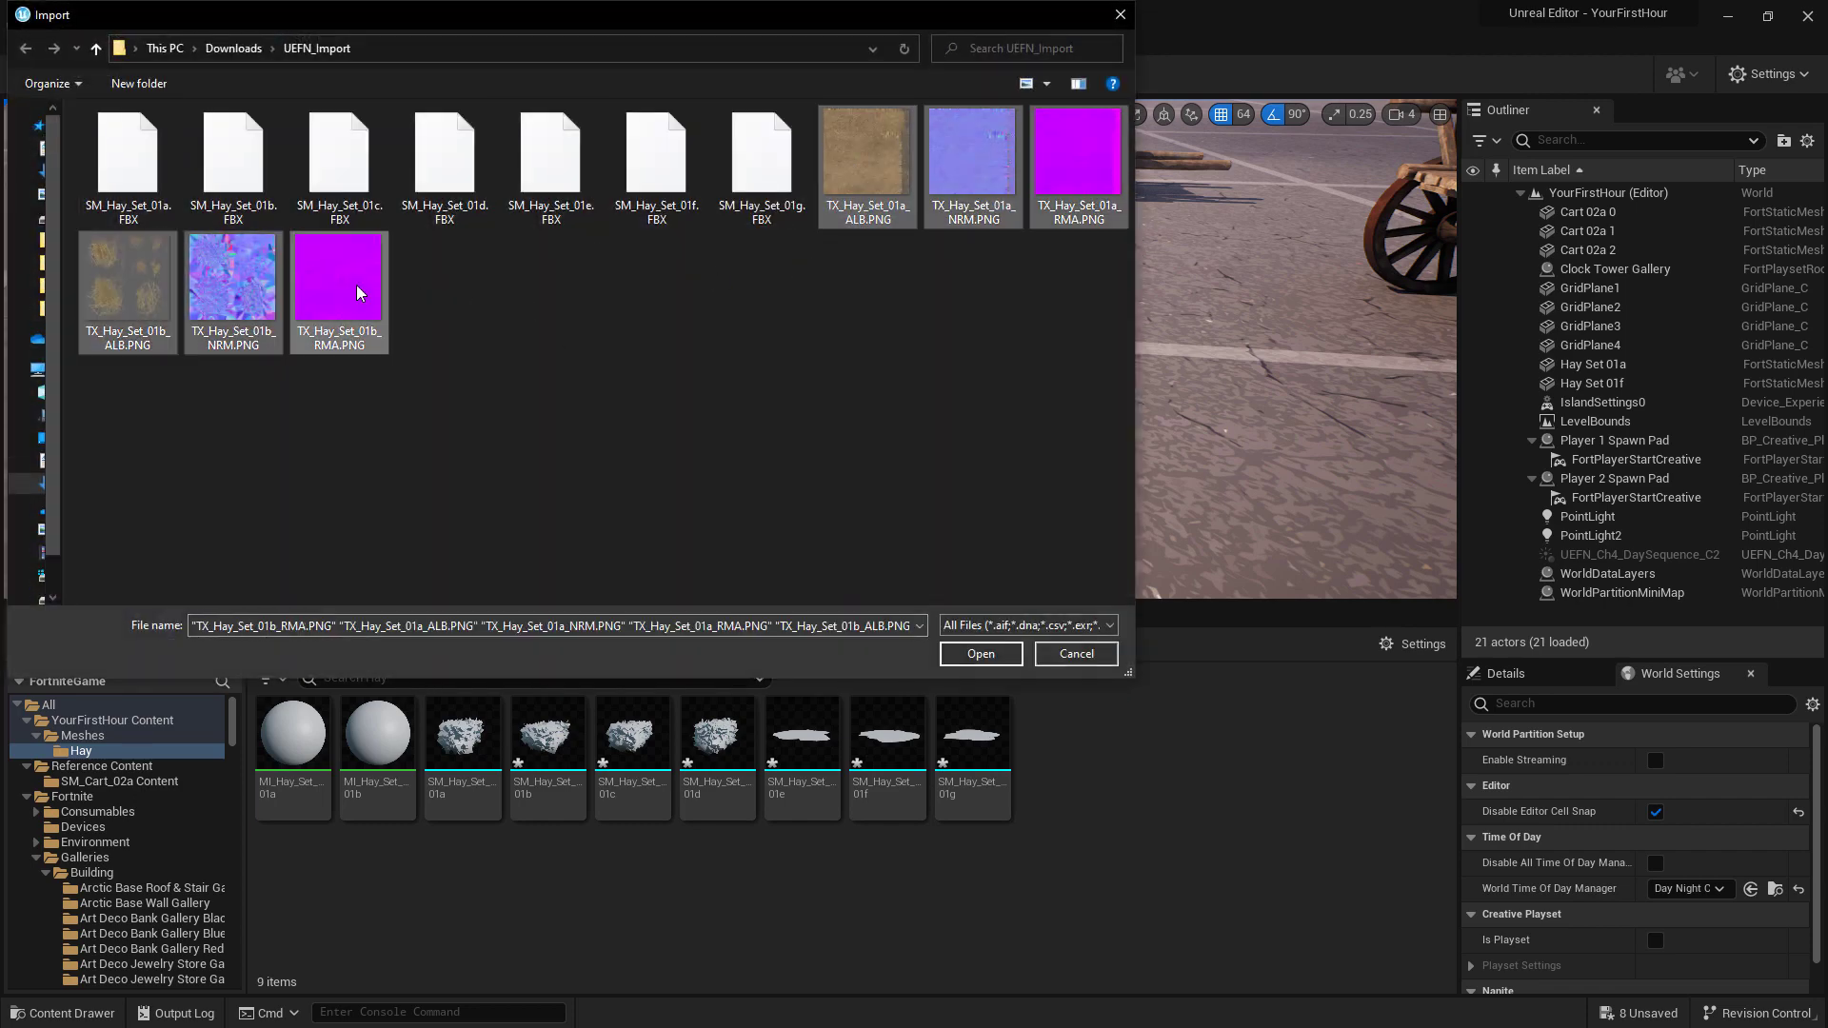
click(980, 654)
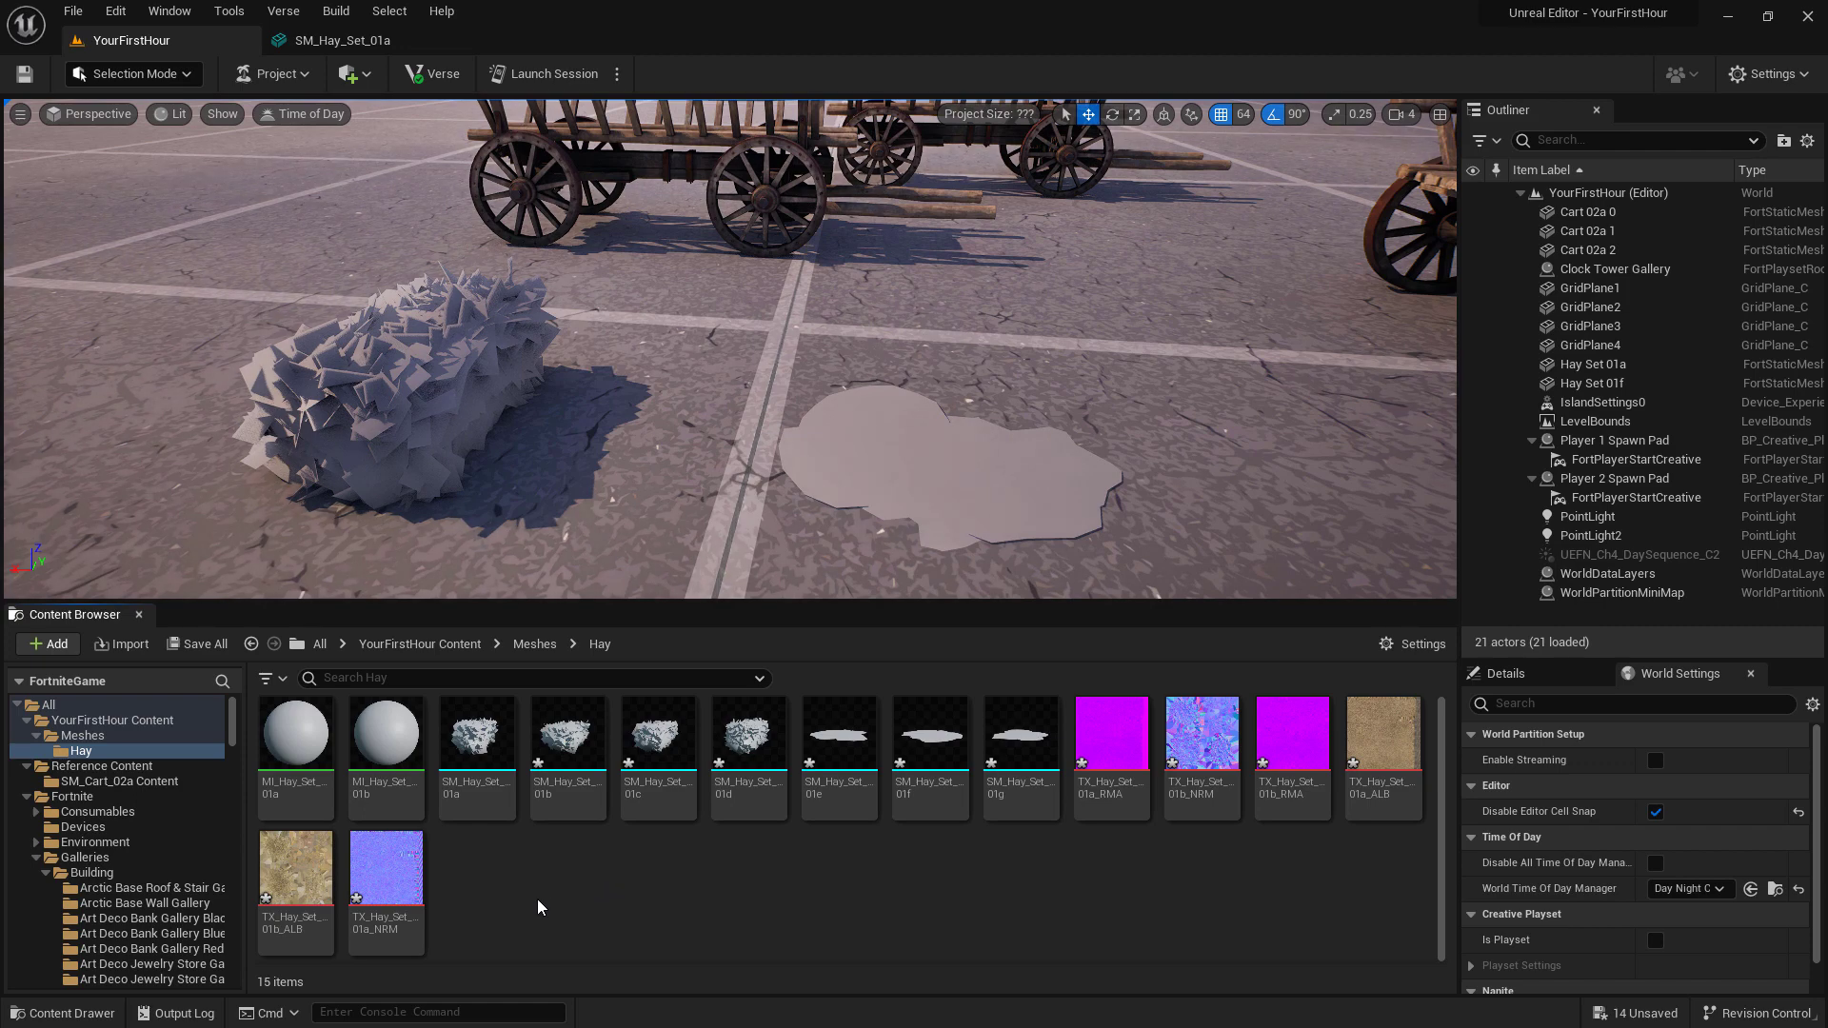
click(196, 644)
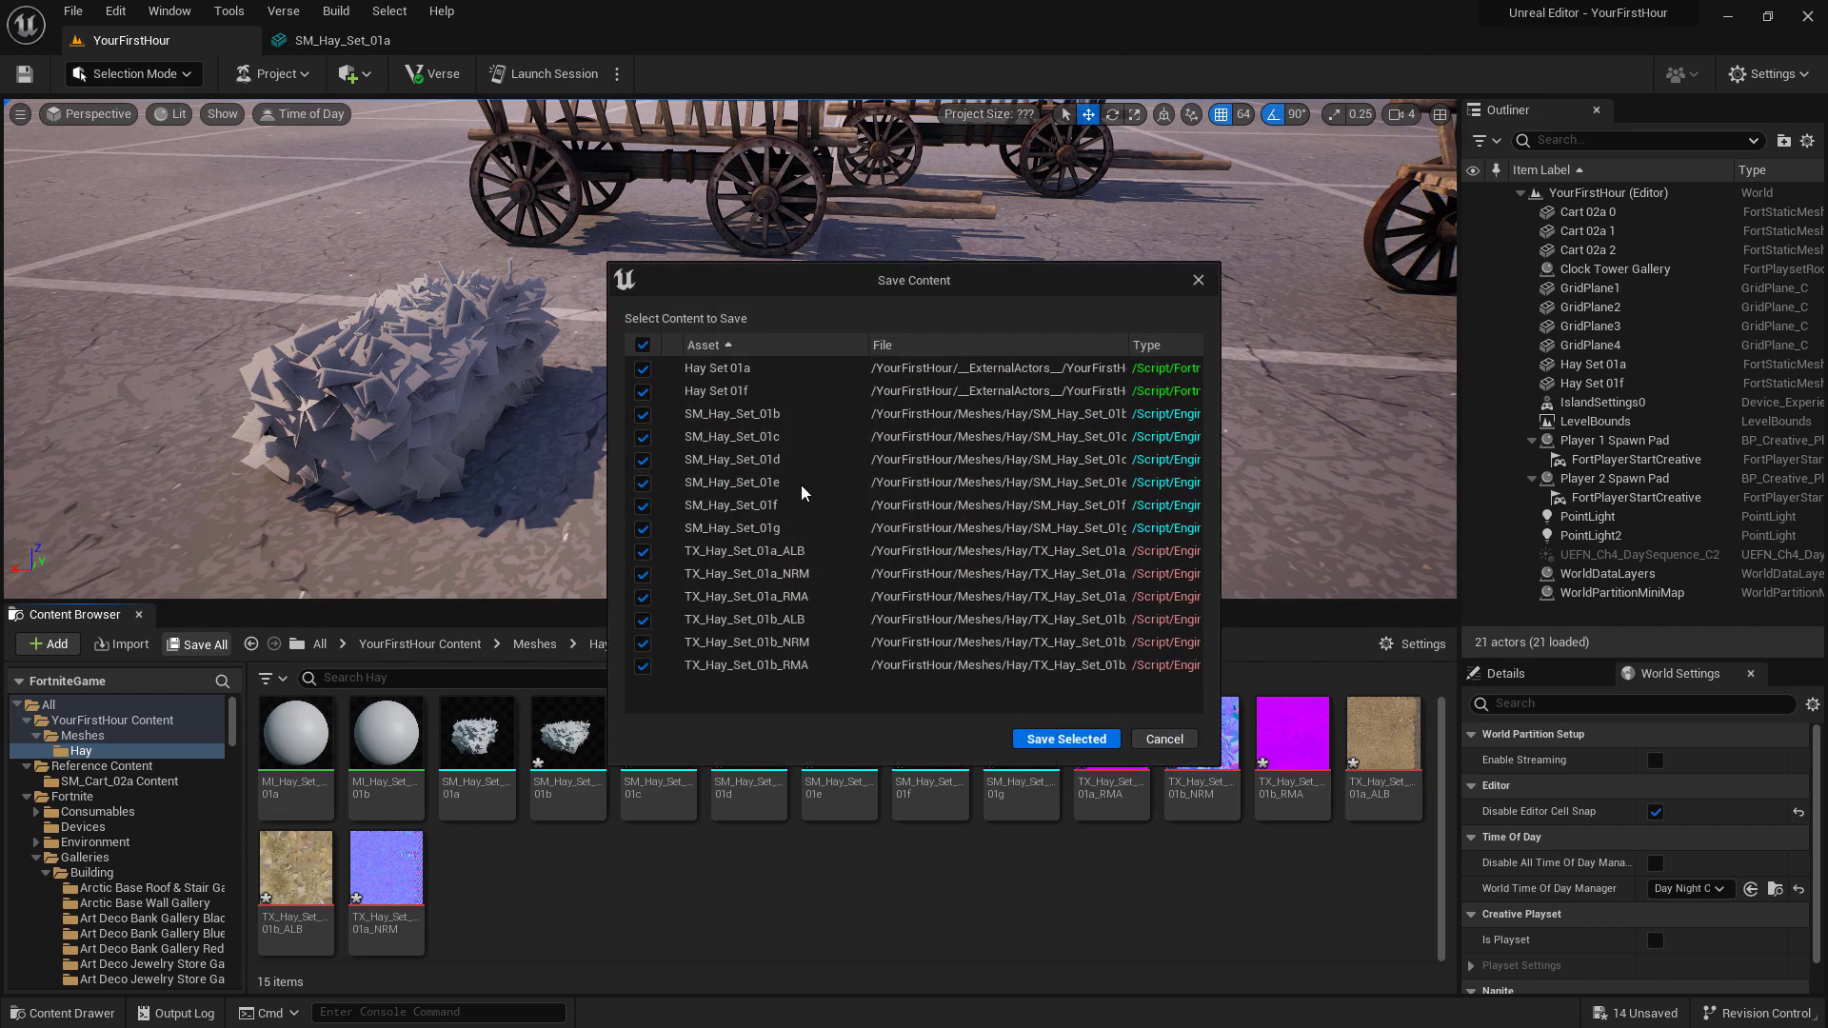
click(1066, 738)
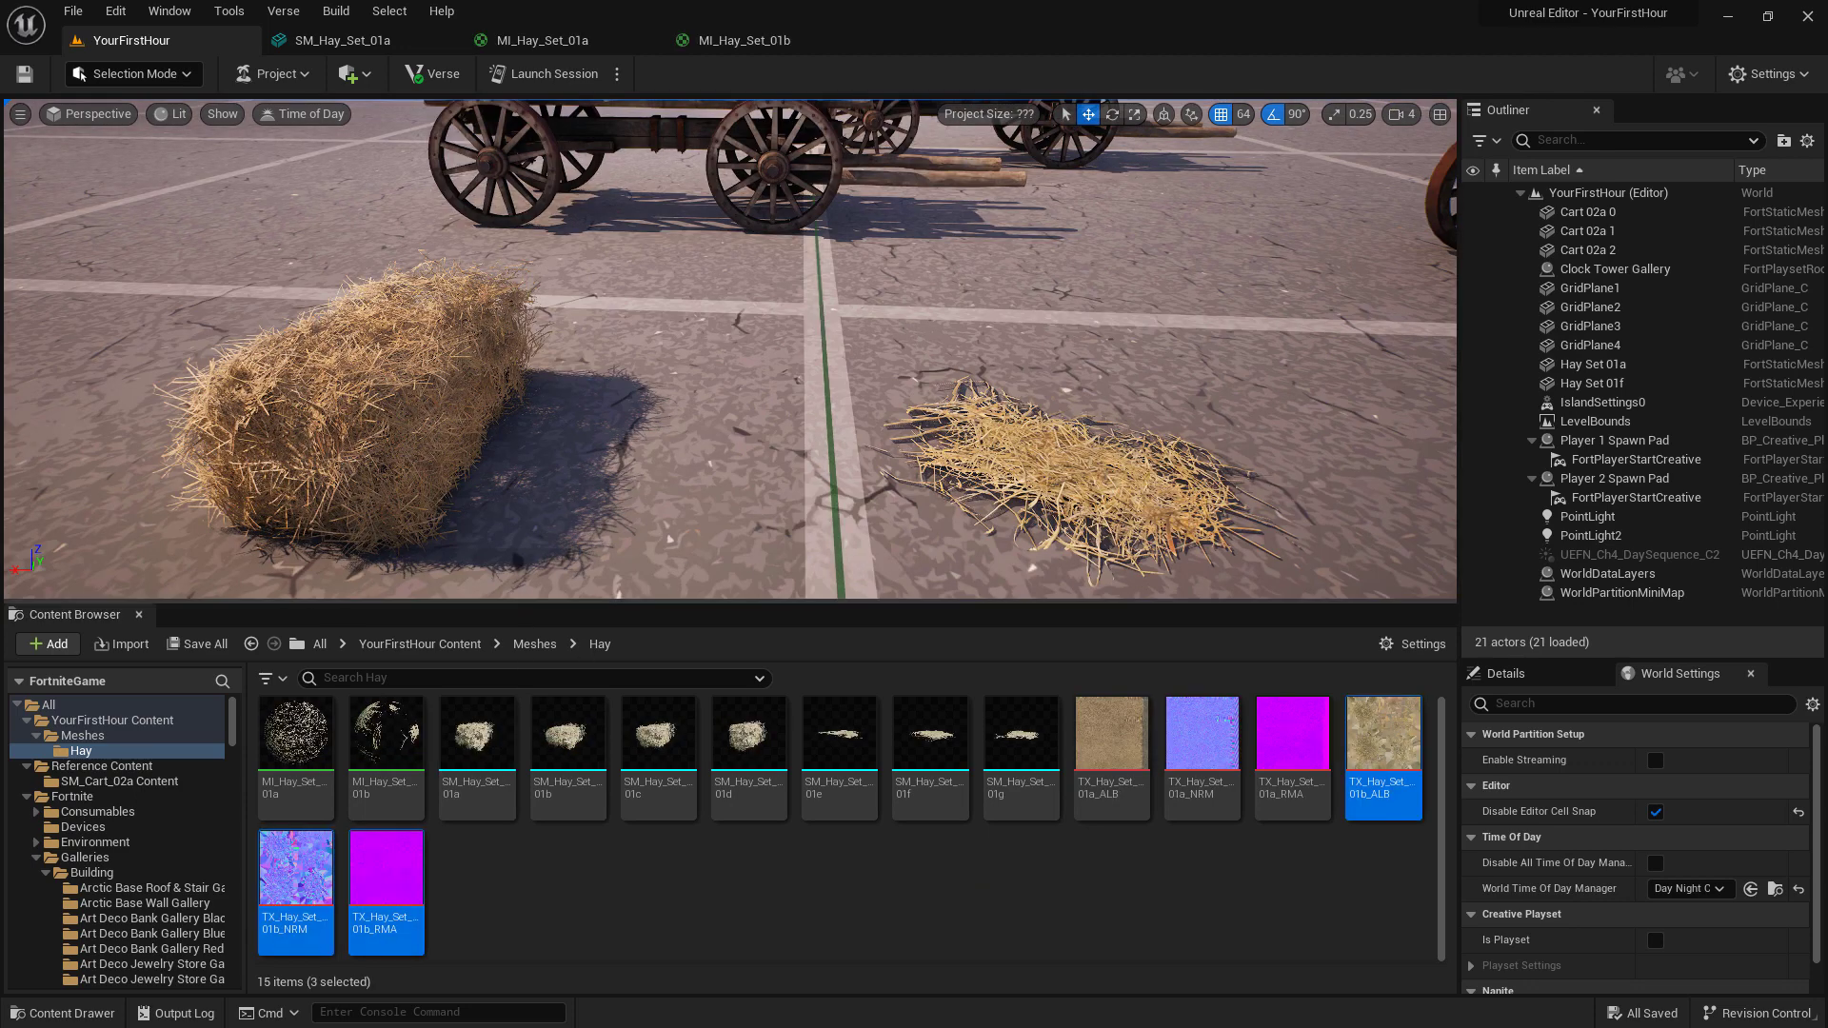
Place SM_Hay_Set_01a, SM_Hay_Set_01b and SM_Hay_Set_01d as a stack of hay bales on the nearest cart
mouse_move(729, 409)
right_down()
mouse_move(729, 314)
mouse_move(728, 428)
right_up()
drag(477, 747, 579, 322)
drag(587, 723, 807, 333)
drag(749, 748, 807, 219)
right_drag(730, 355, 800, 438)
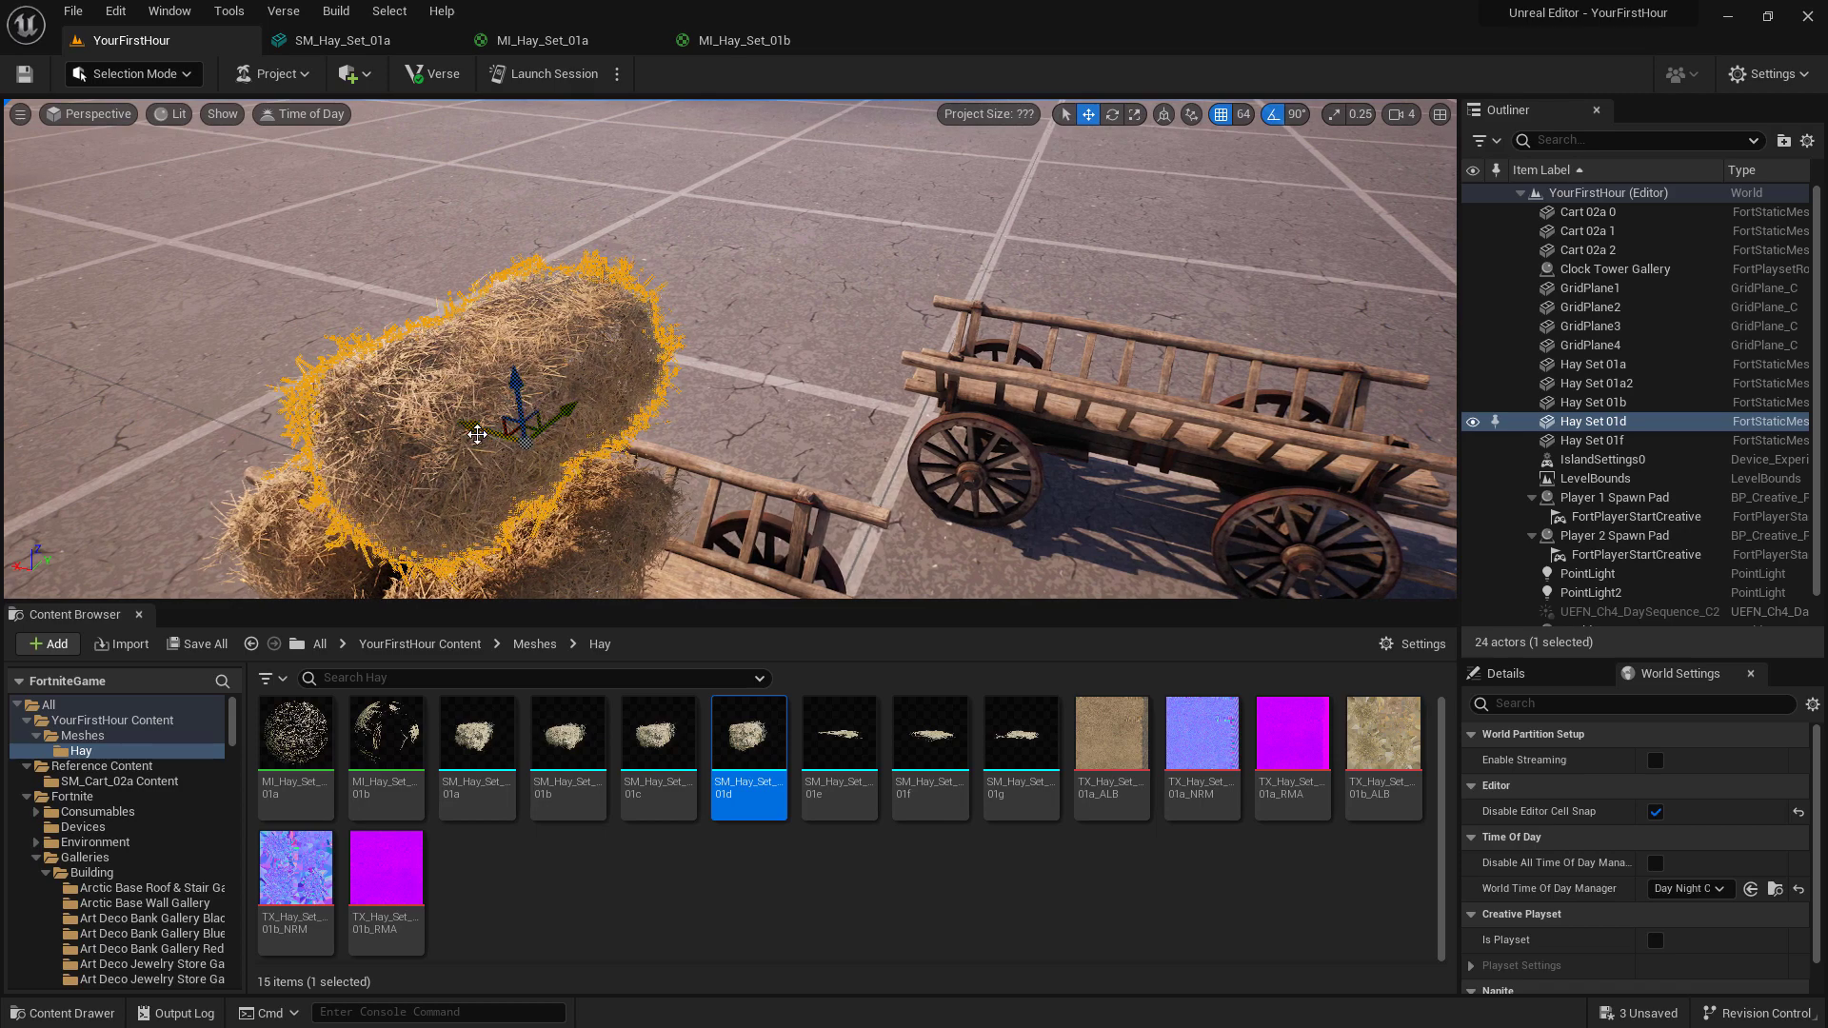
Turn off grid snapping and fine-tune the positions of the Hay Set 01d and Hay Set 01b bales on the cart
mouse_move(477, 434)
mouse_down()
mouse_move(387, 420)
mouse_move(458, 418)
mouse_up()
click(1221, 114)
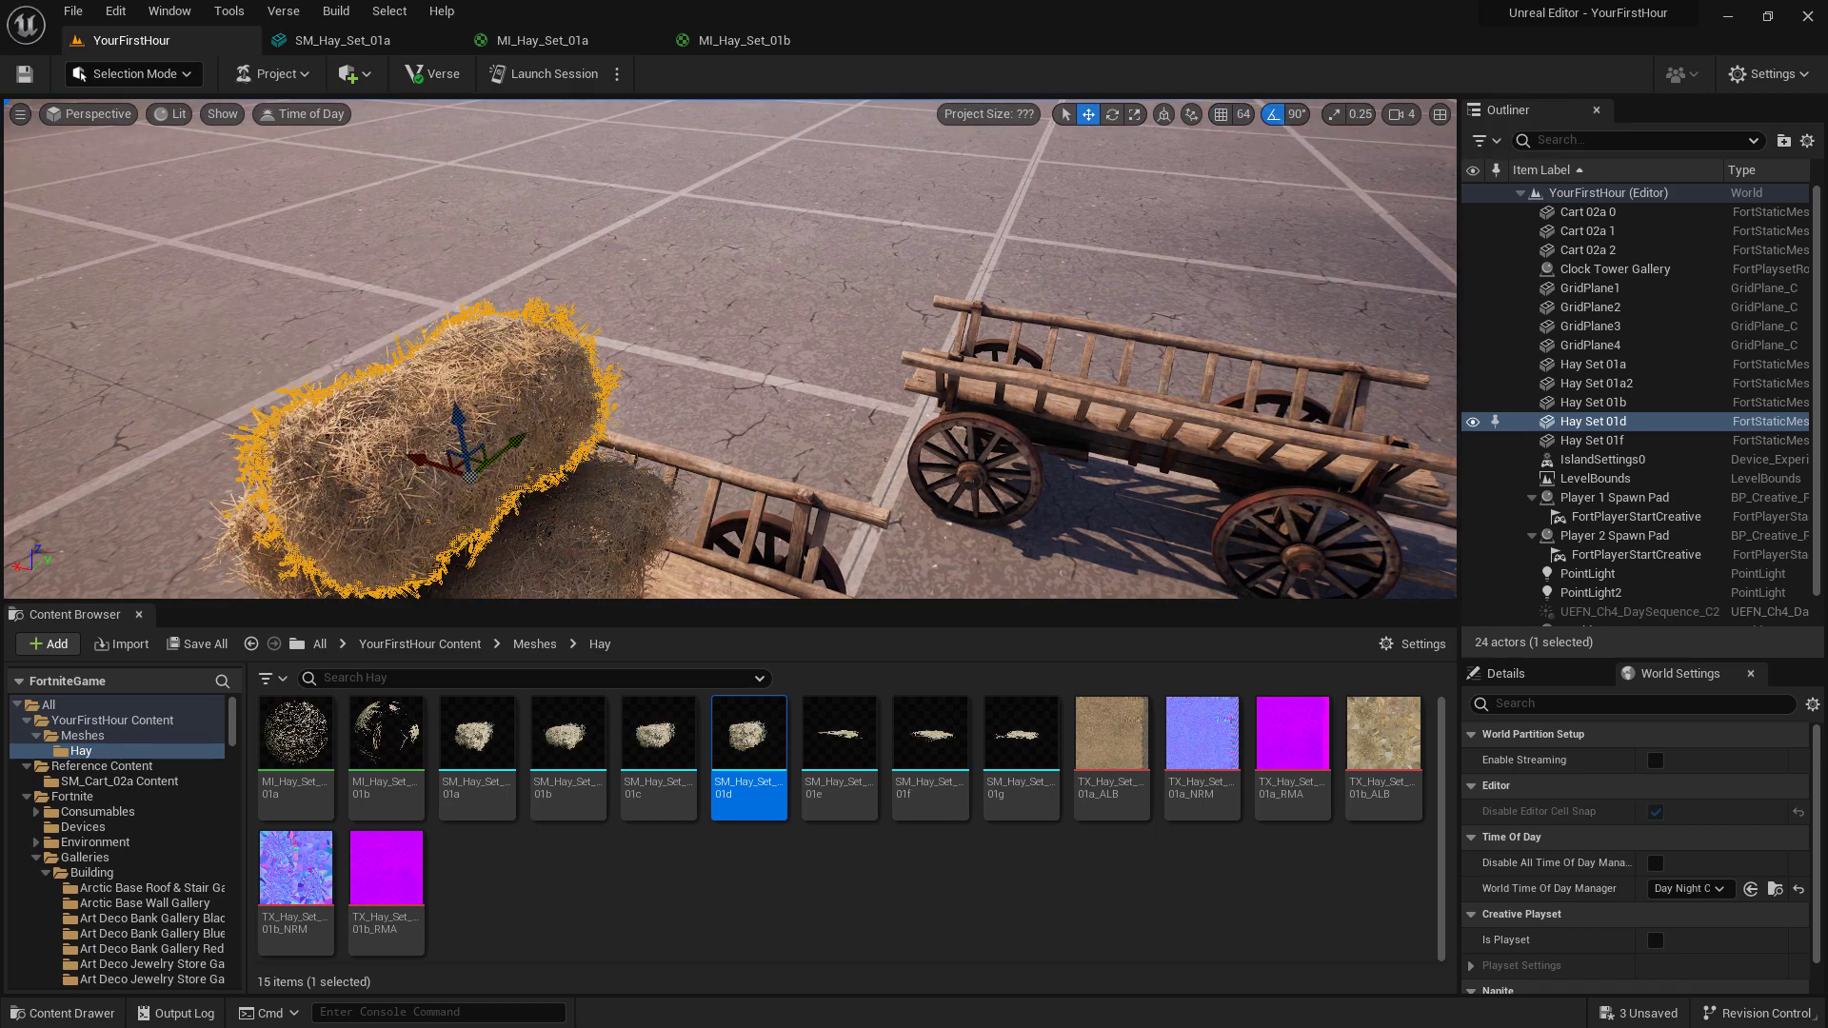
mouse_move(596, 470)
right_down()
mouse_move(514, 448)
mouse_move(596, 471)
right_up()
click(596, 470)
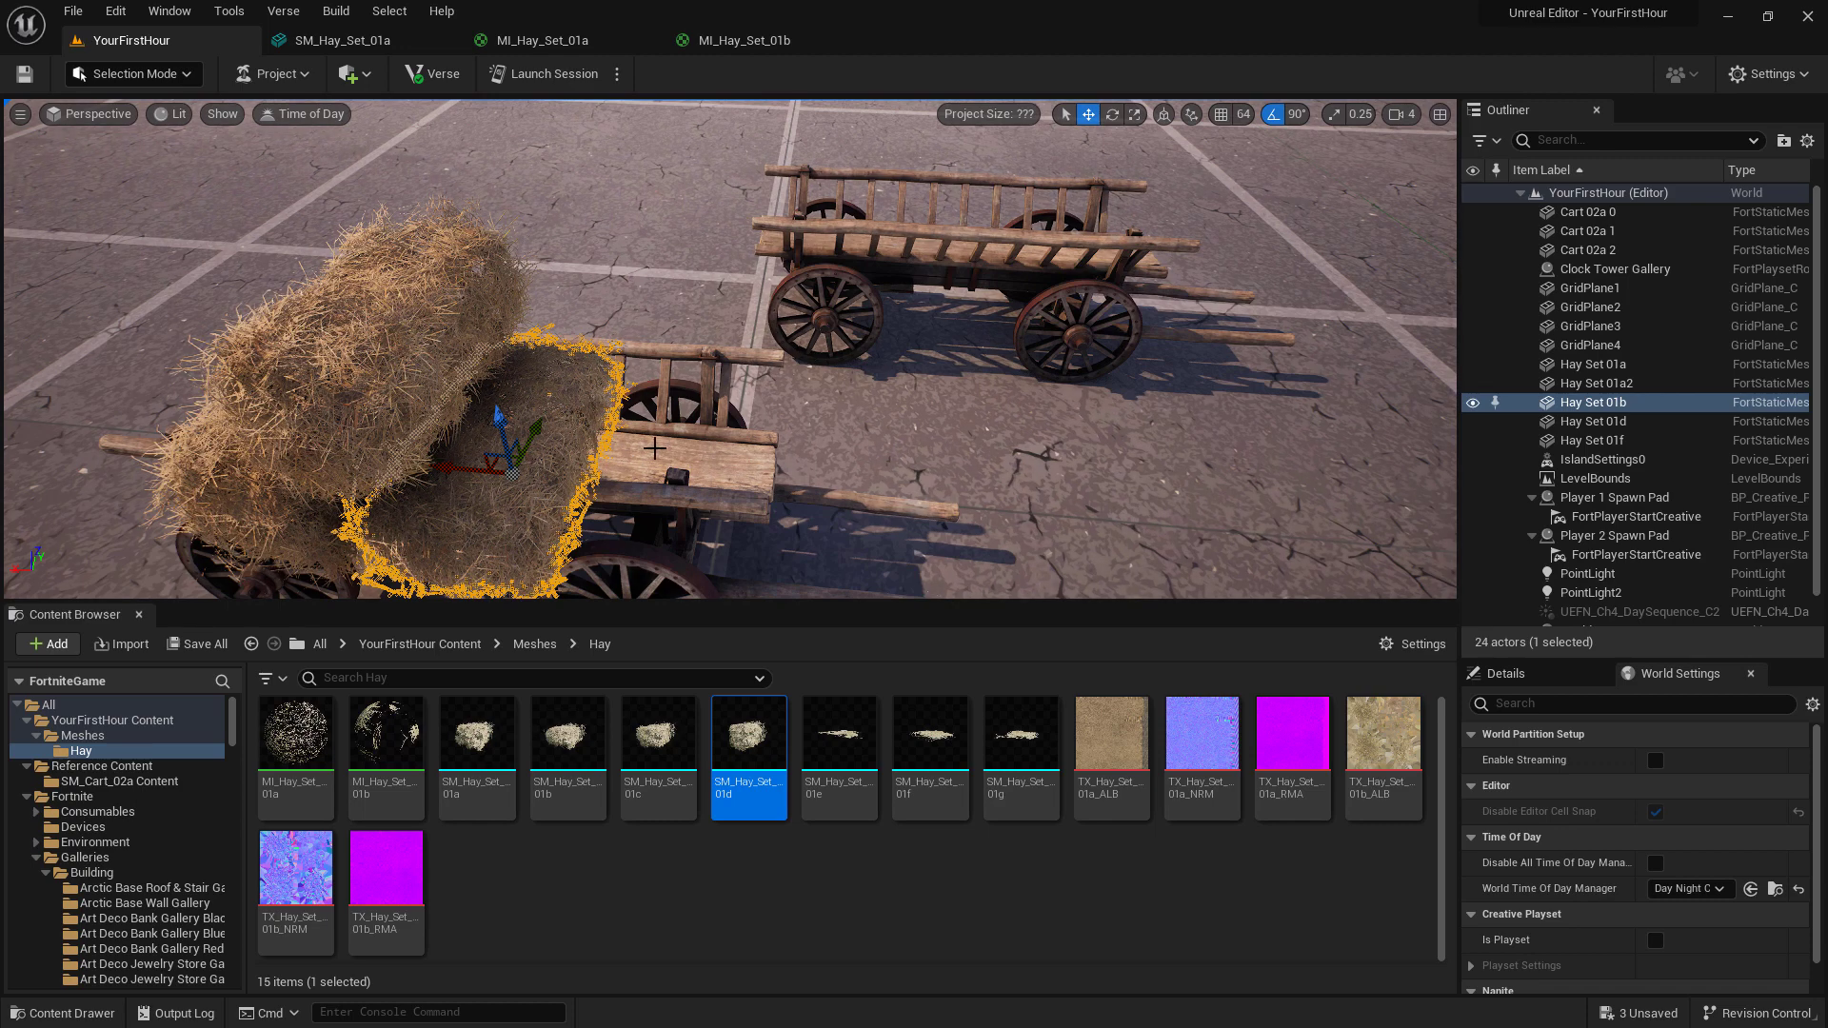
mouse_move(619, 464)
right_down()
mouse_move(687, 460)
mouse_move(612, 441)
right_up()
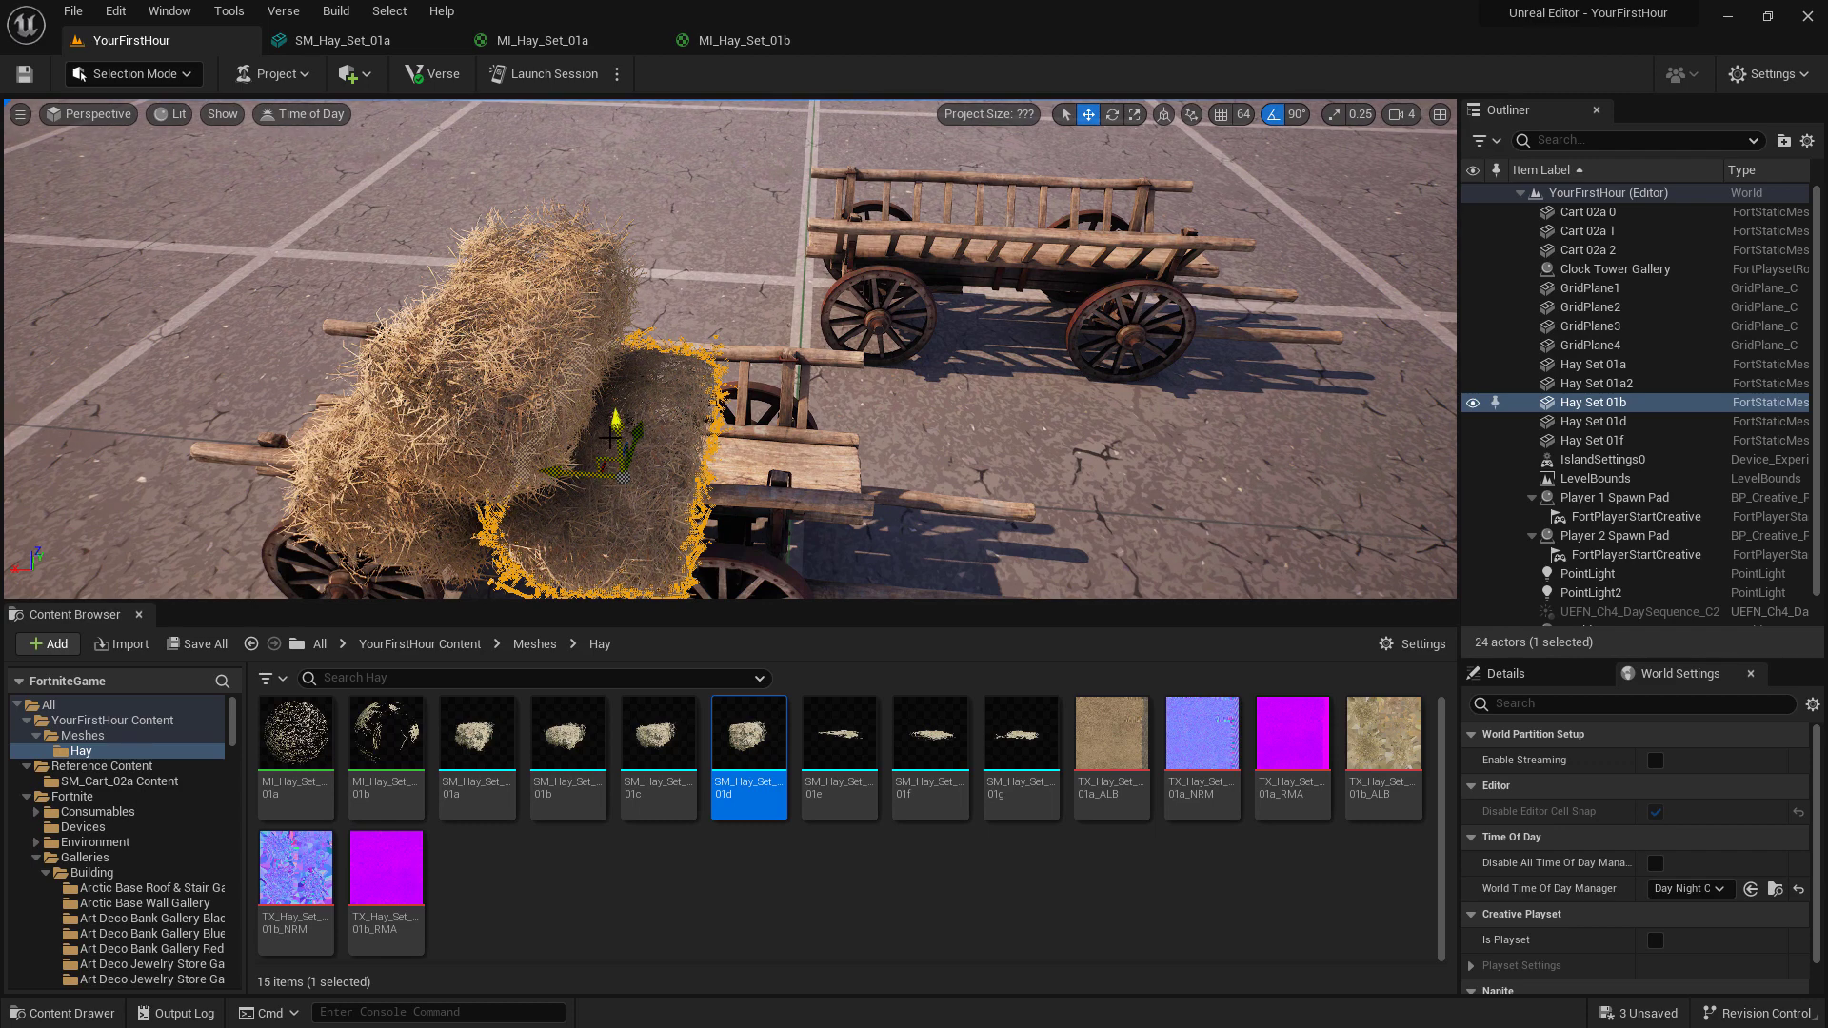
alt+drag(555, 472, 673, 186)
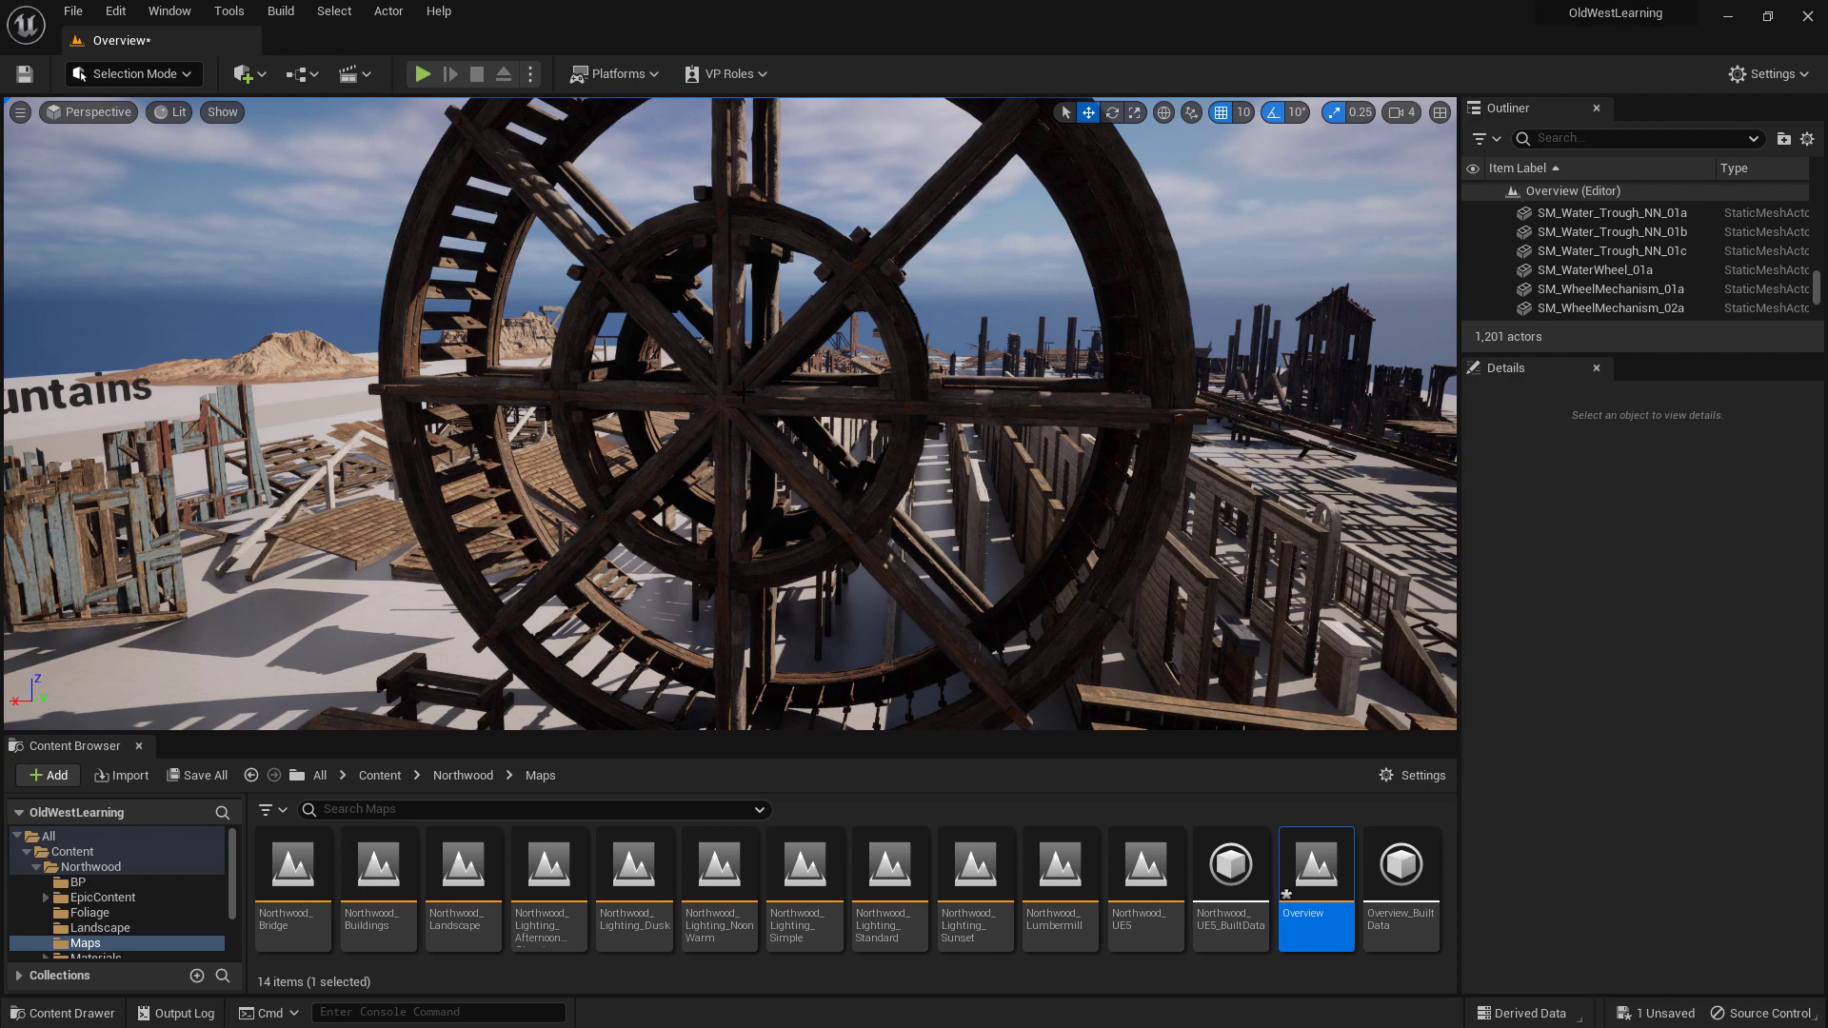
Switch to the OldWestLearning project and locate the water wheel's mesh asset in its Building_Set_05 folder
click(885, 563)
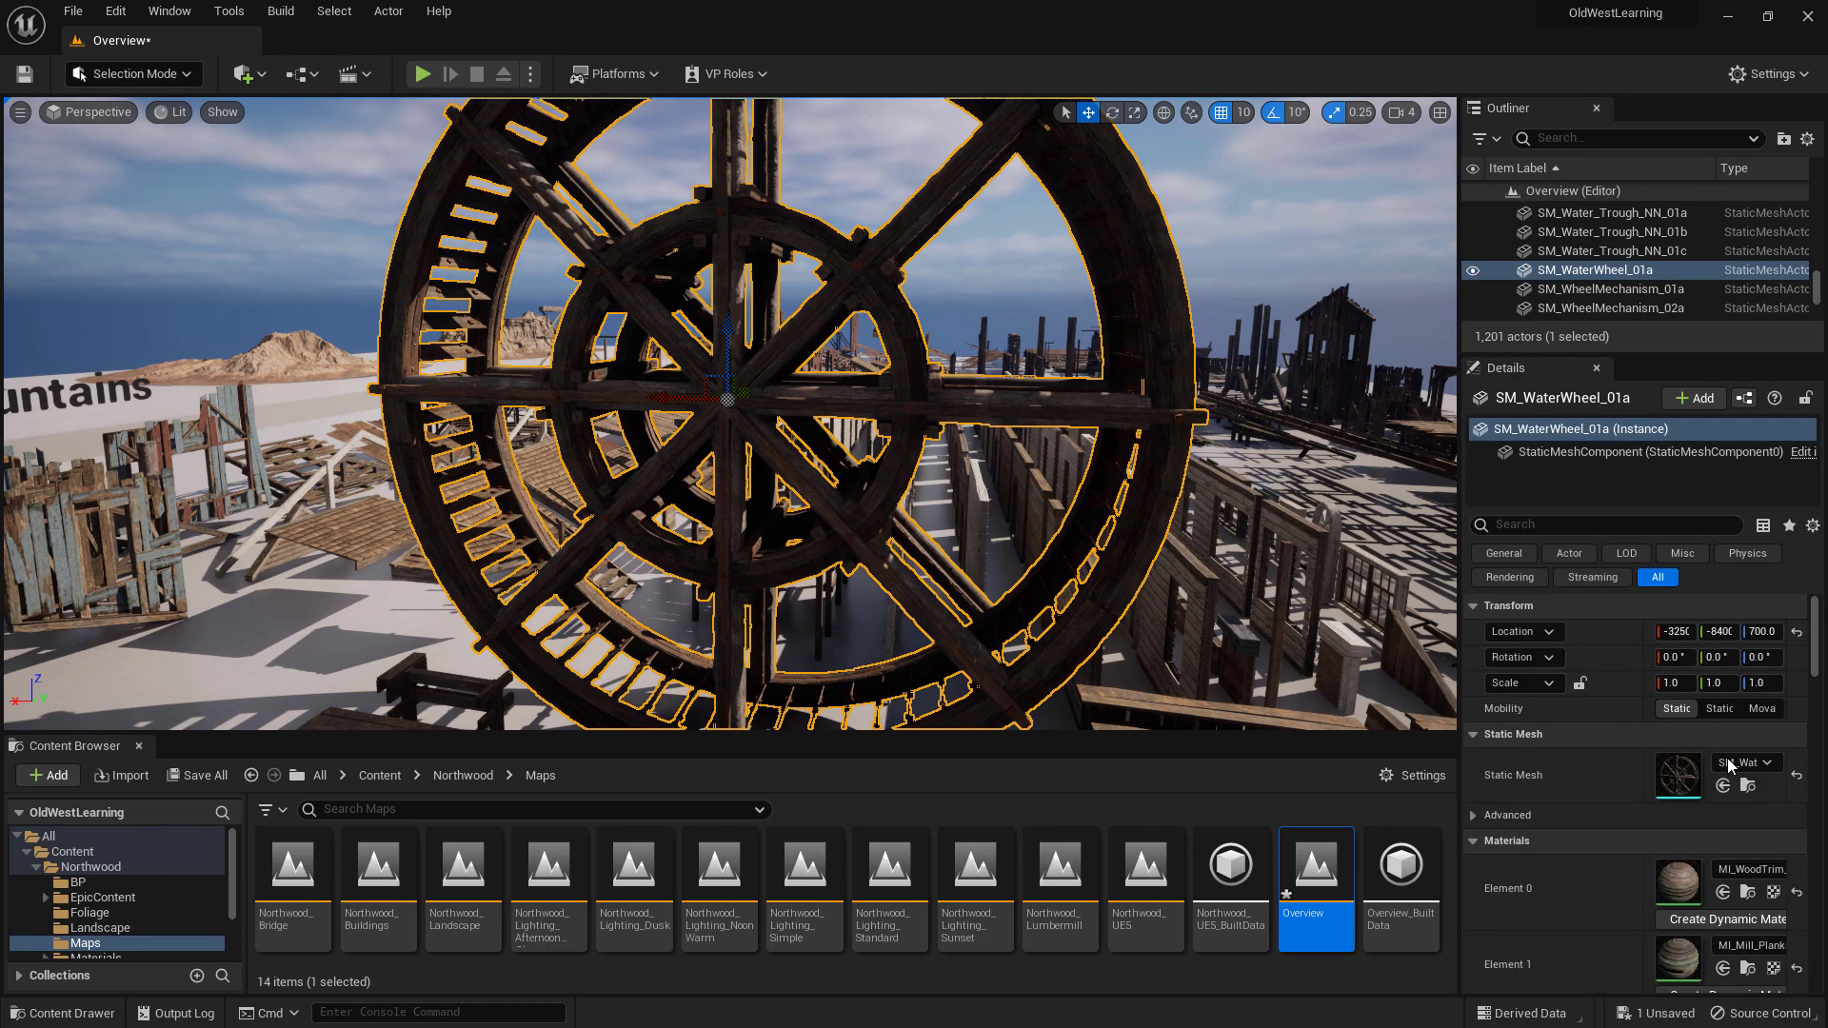
click(1748, 786)
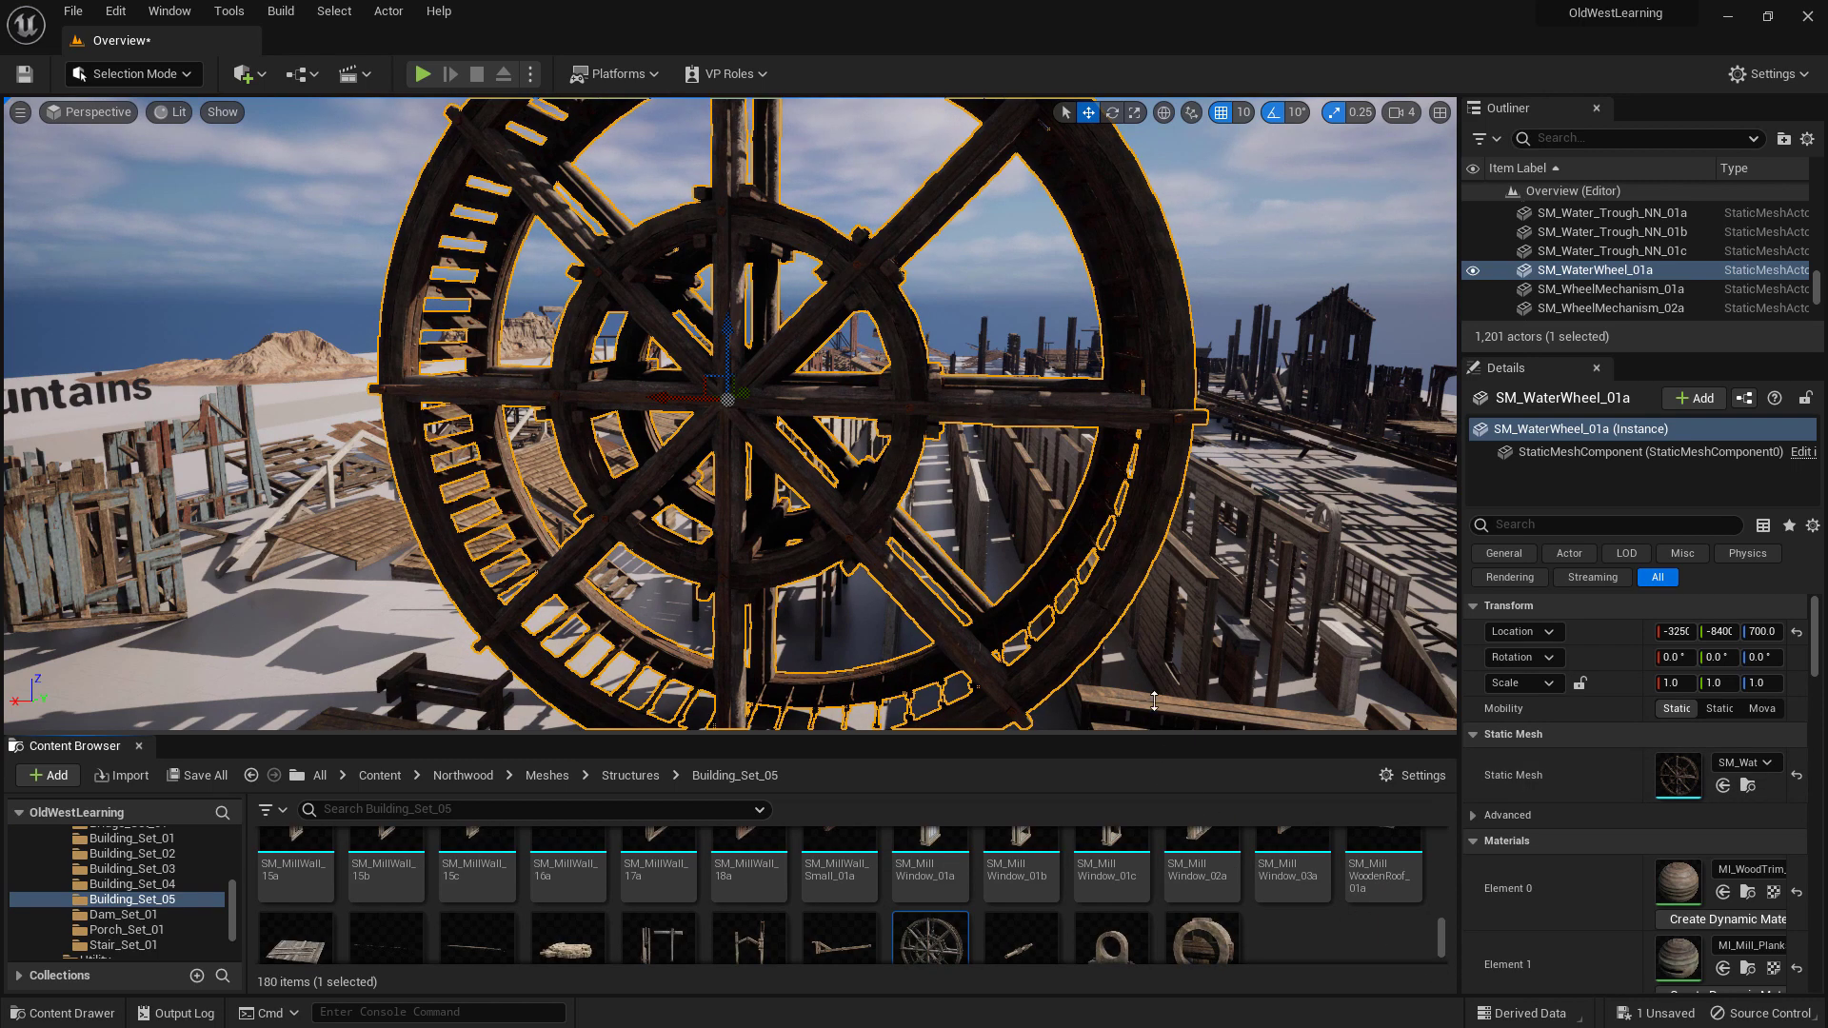
drag(1095, 737, 1094, 569)
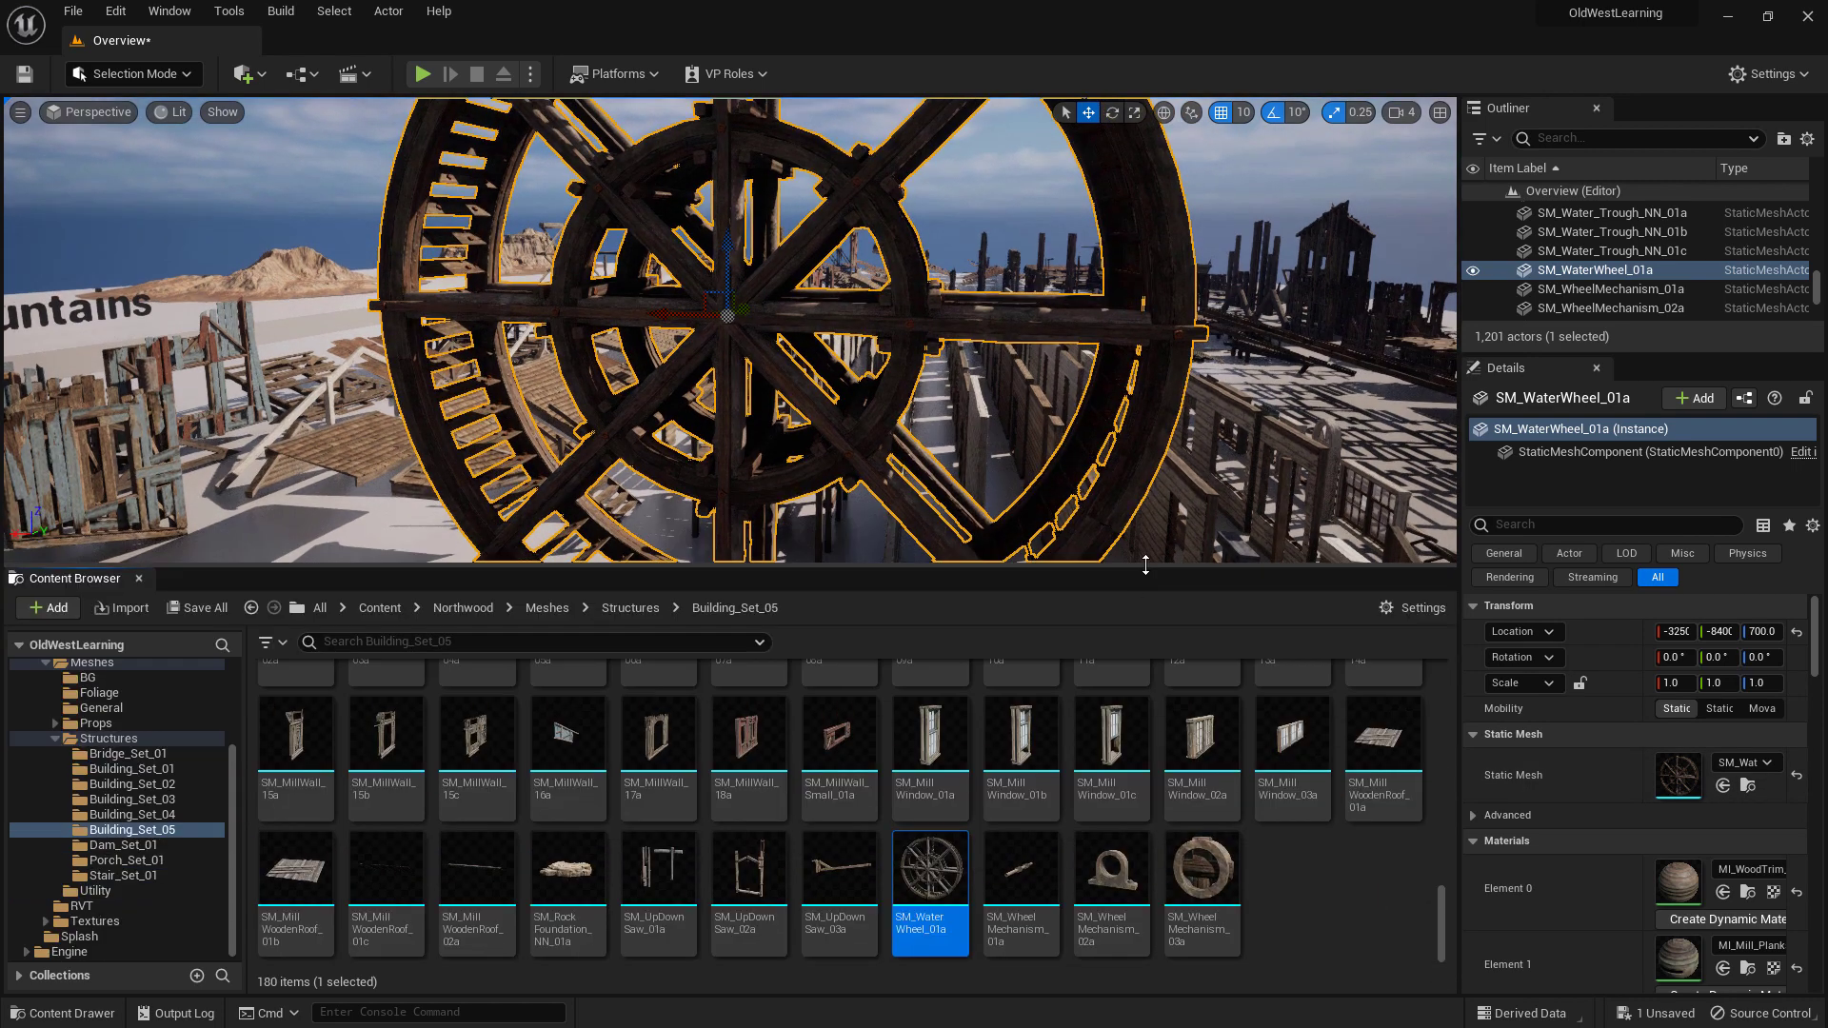
Migrate SM_WaterWheel_01a with its listed dependencies to the YourFirstHour project's Plugins/YourFirstHour/Content folder
right_click(932, 869)
mouse_move(1091, 591)
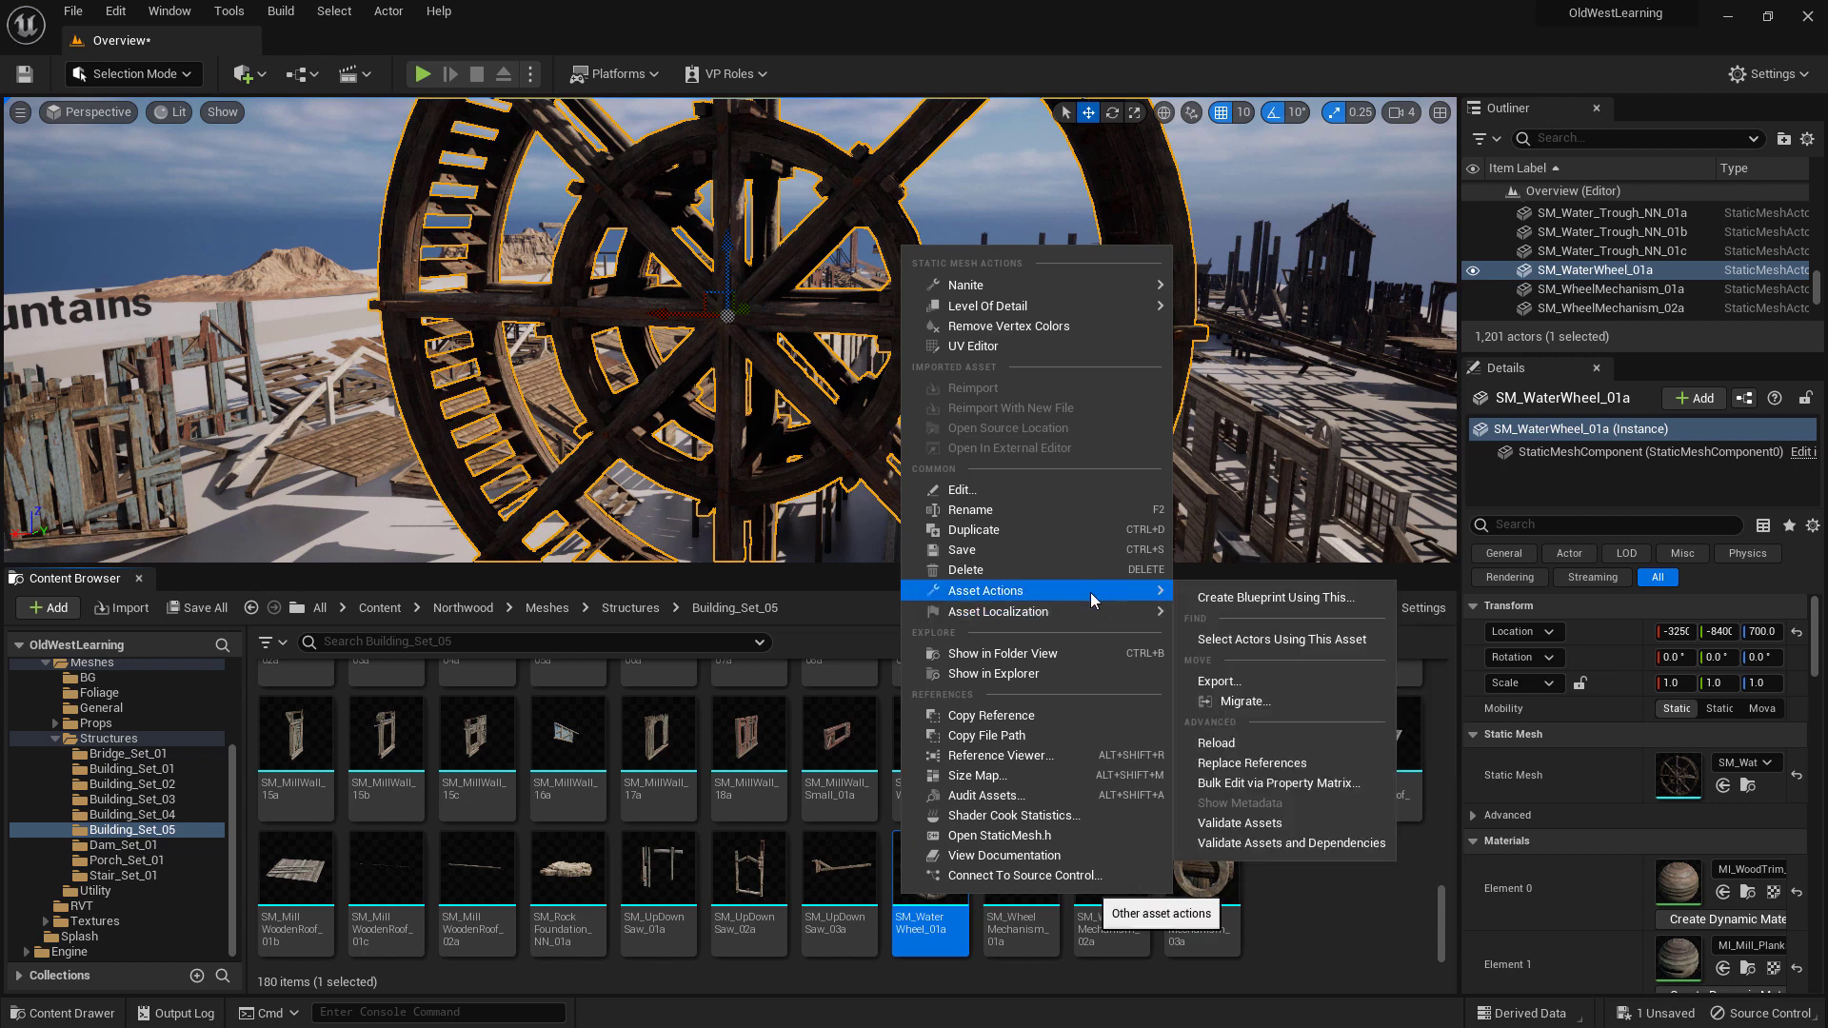
click(1242, 702)
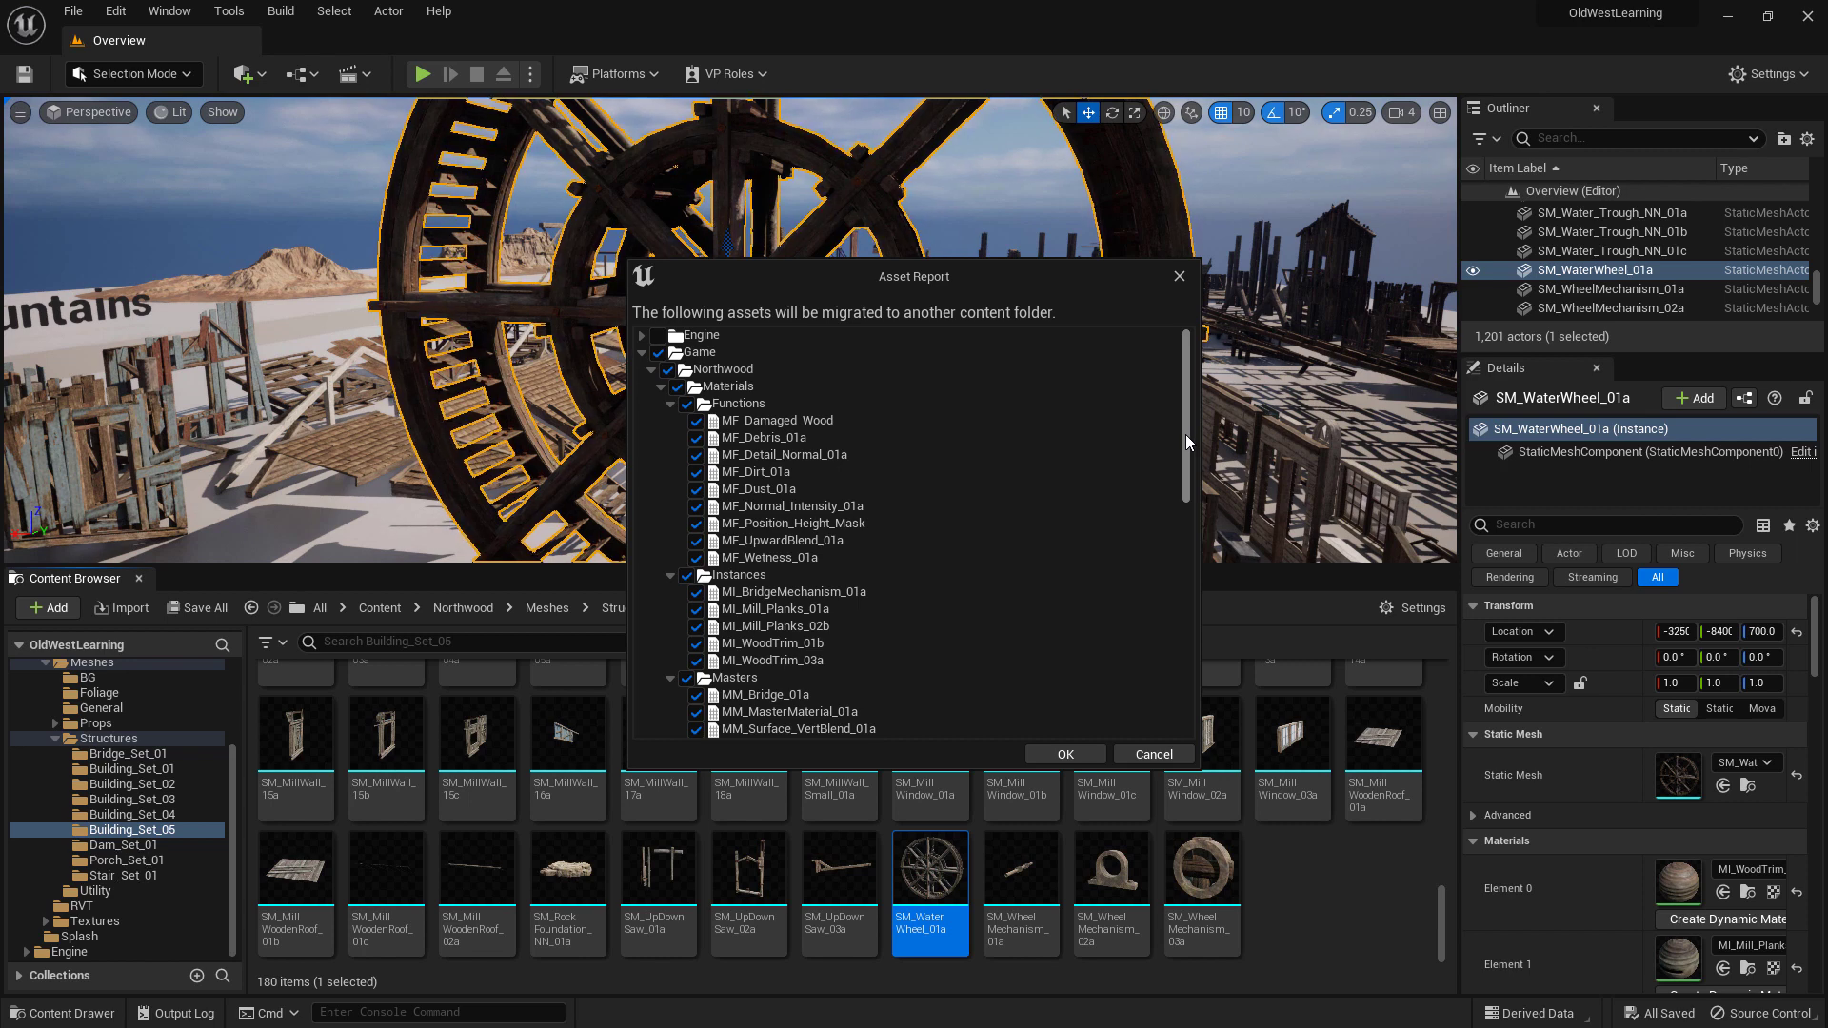
click(1064, 754)
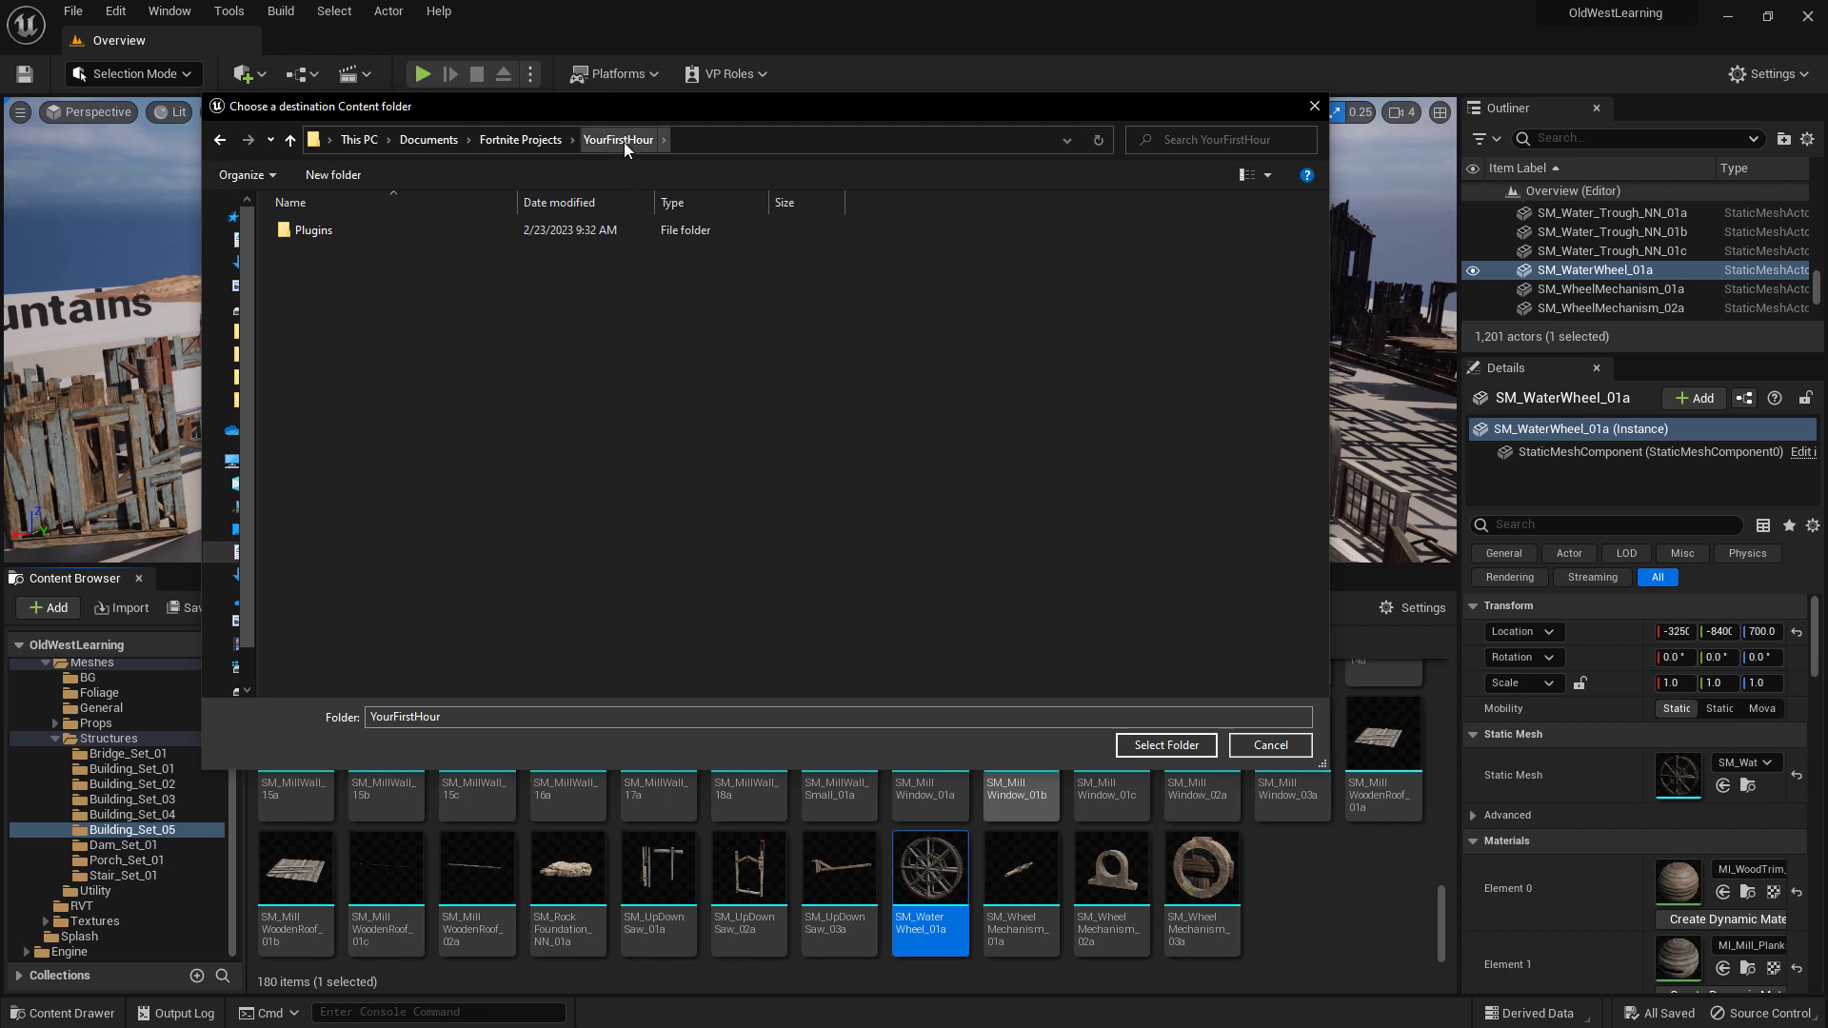
double_click(314, 230)
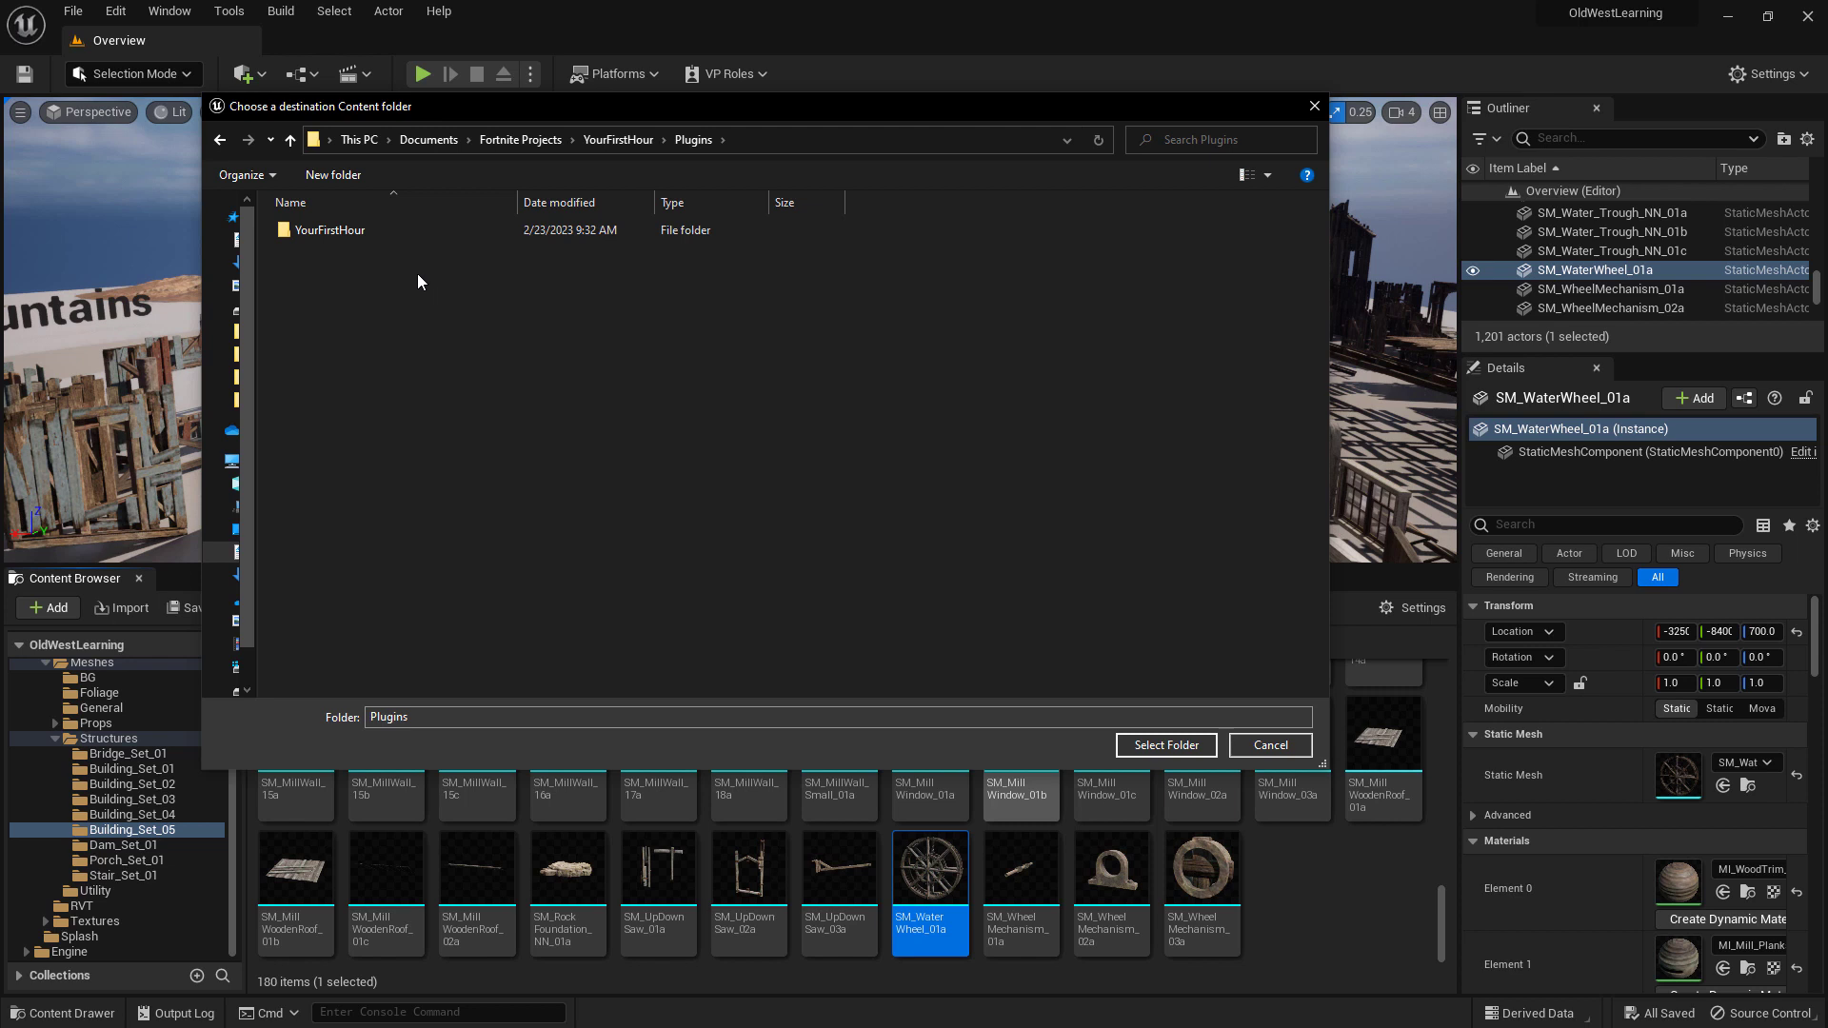
double_click(357, 233)
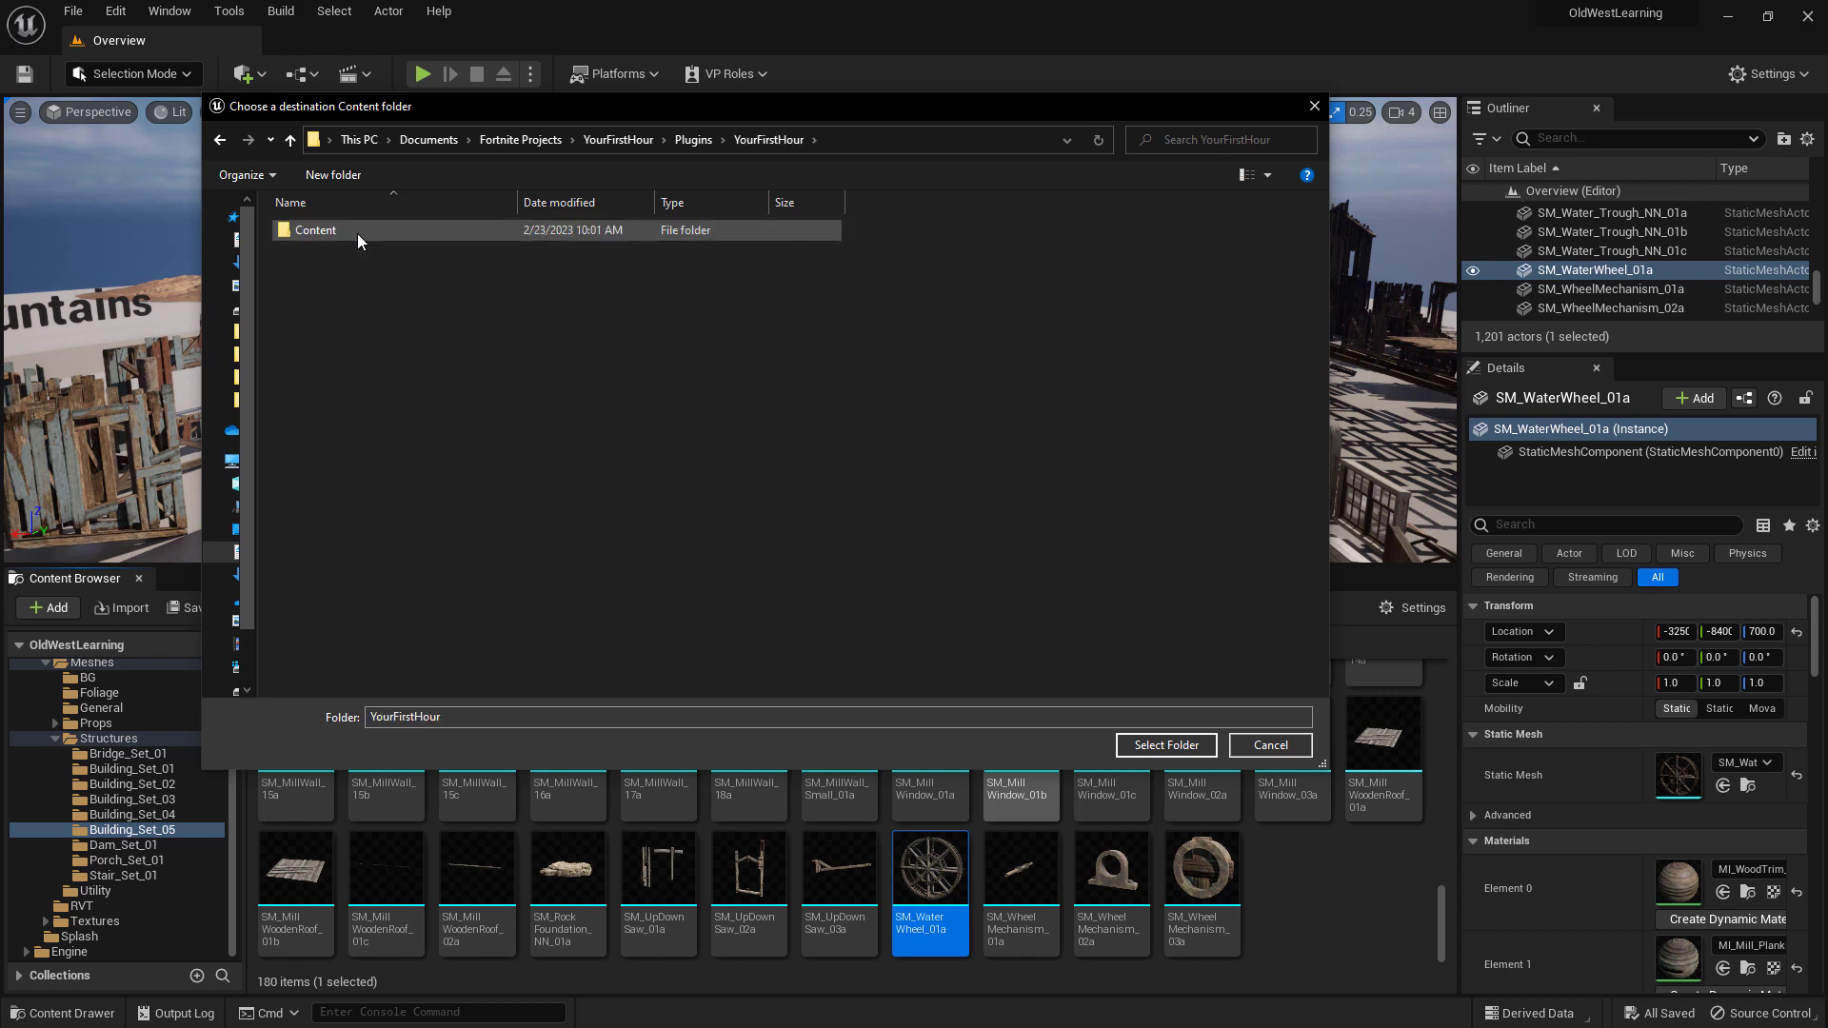
double_click(357, 232)
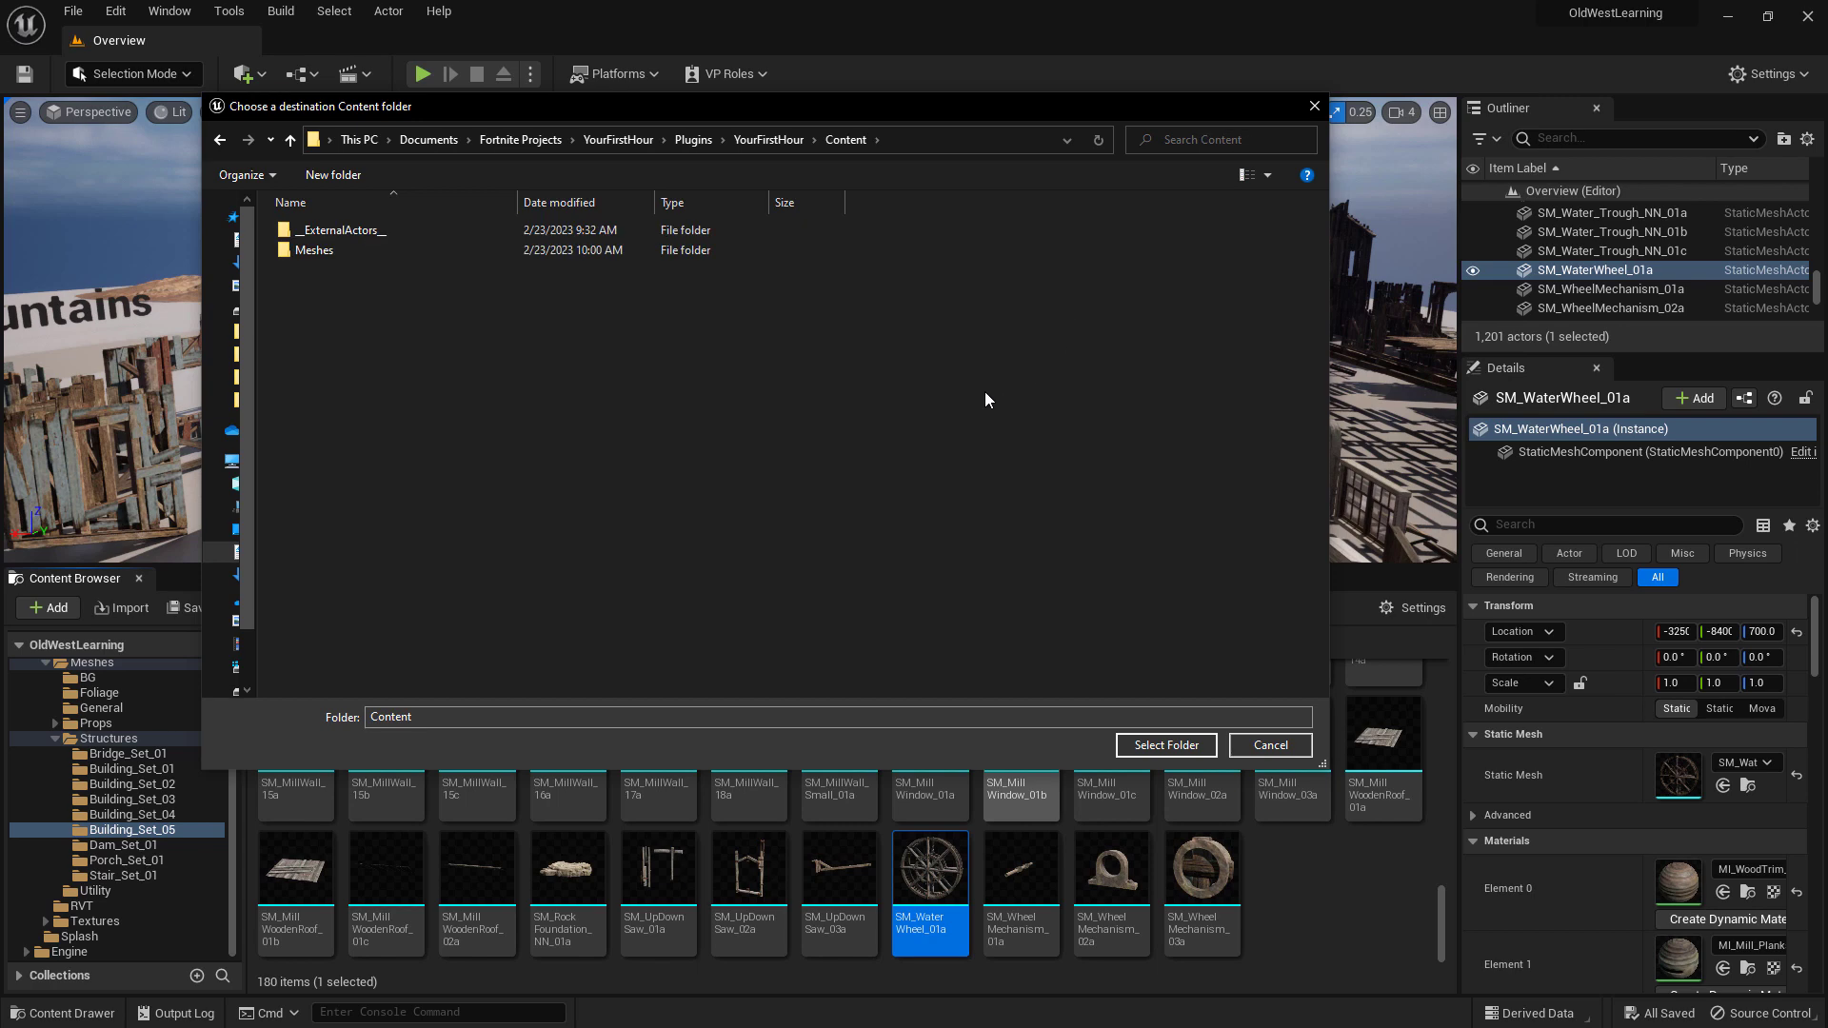
click(1148, 747)
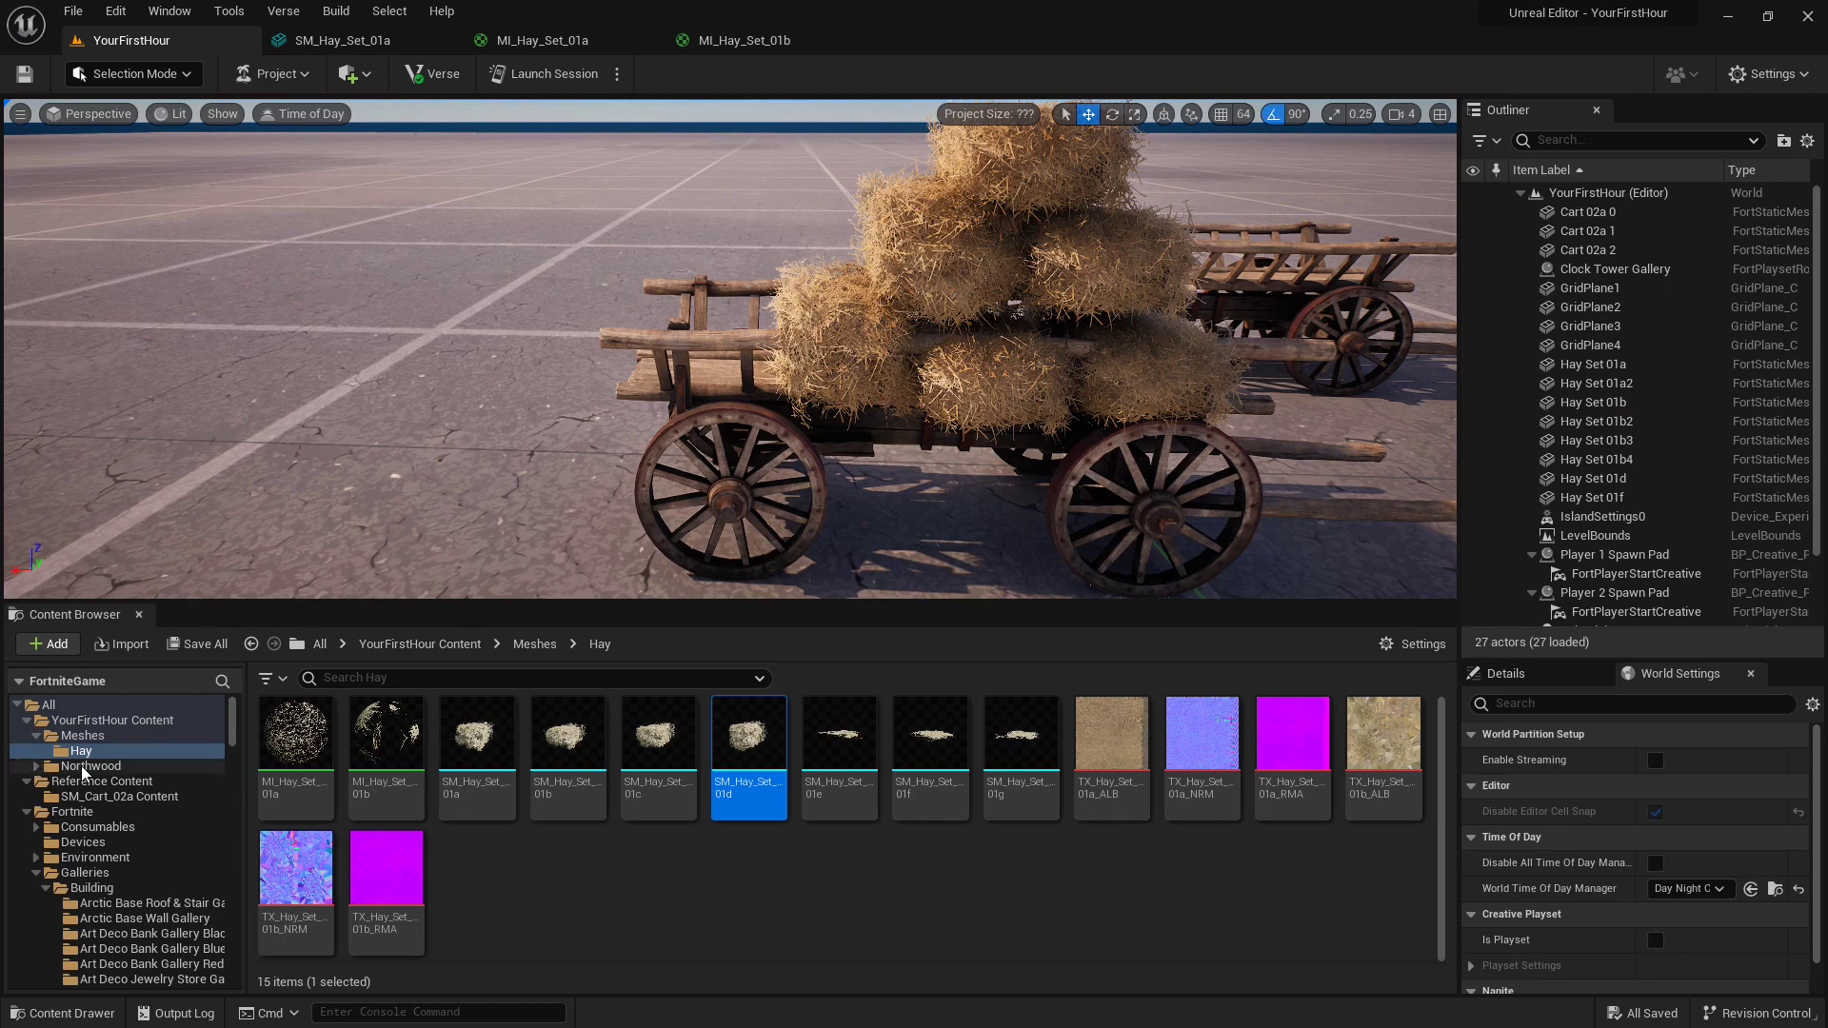
Switch to the YourFirstHour project and open the migrated Northwood/Meshes/Structures/Building_Set_05 folder
click(85, 766)
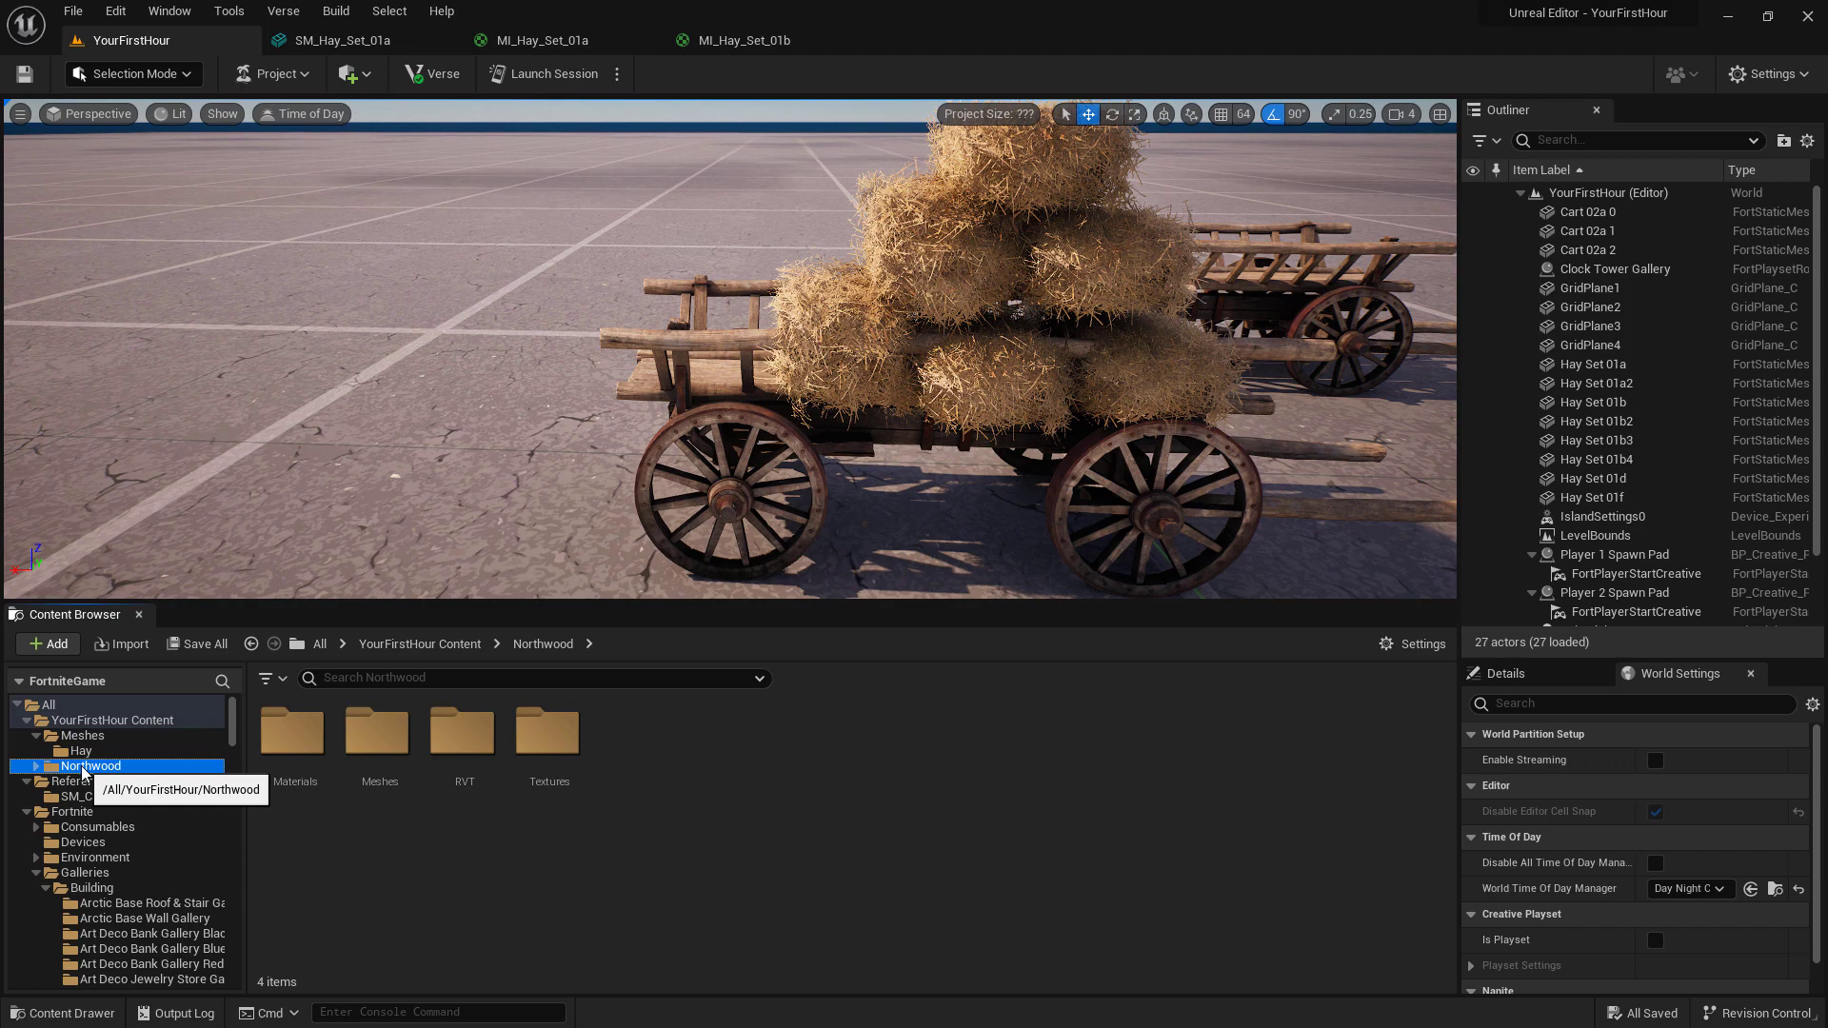
double_click(380, 733)
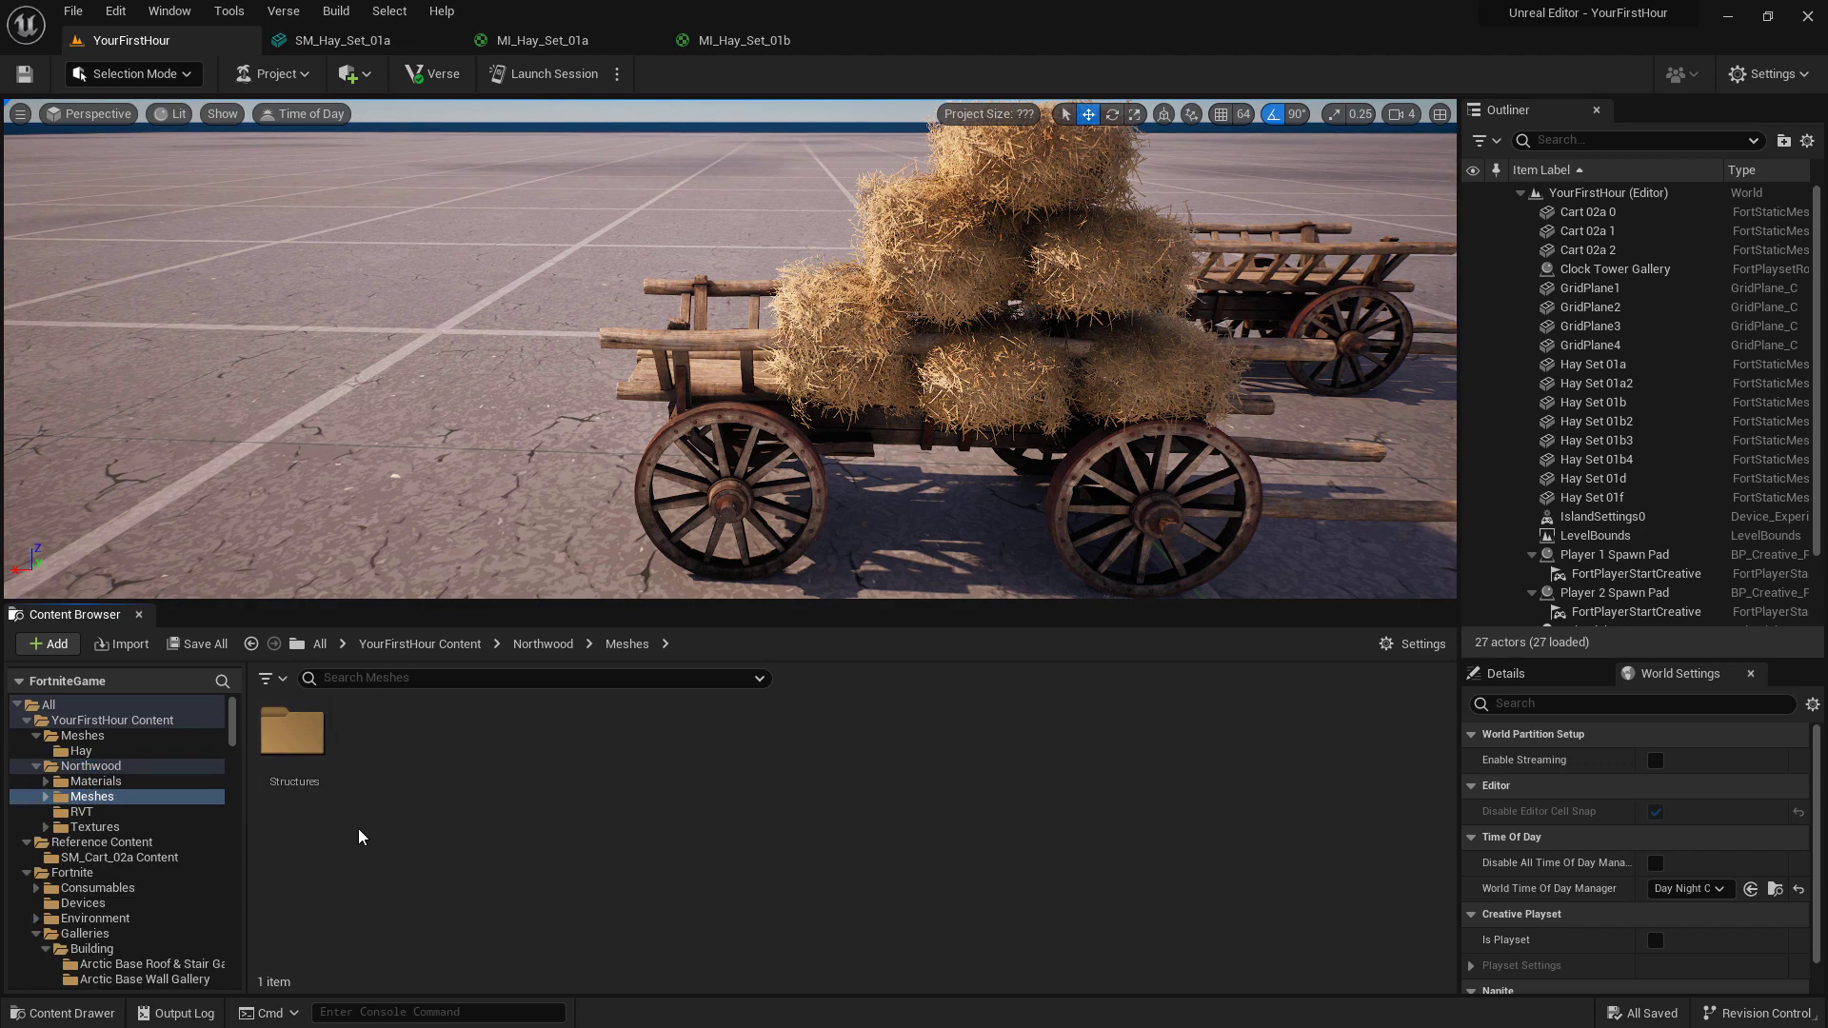
click(112, 811)
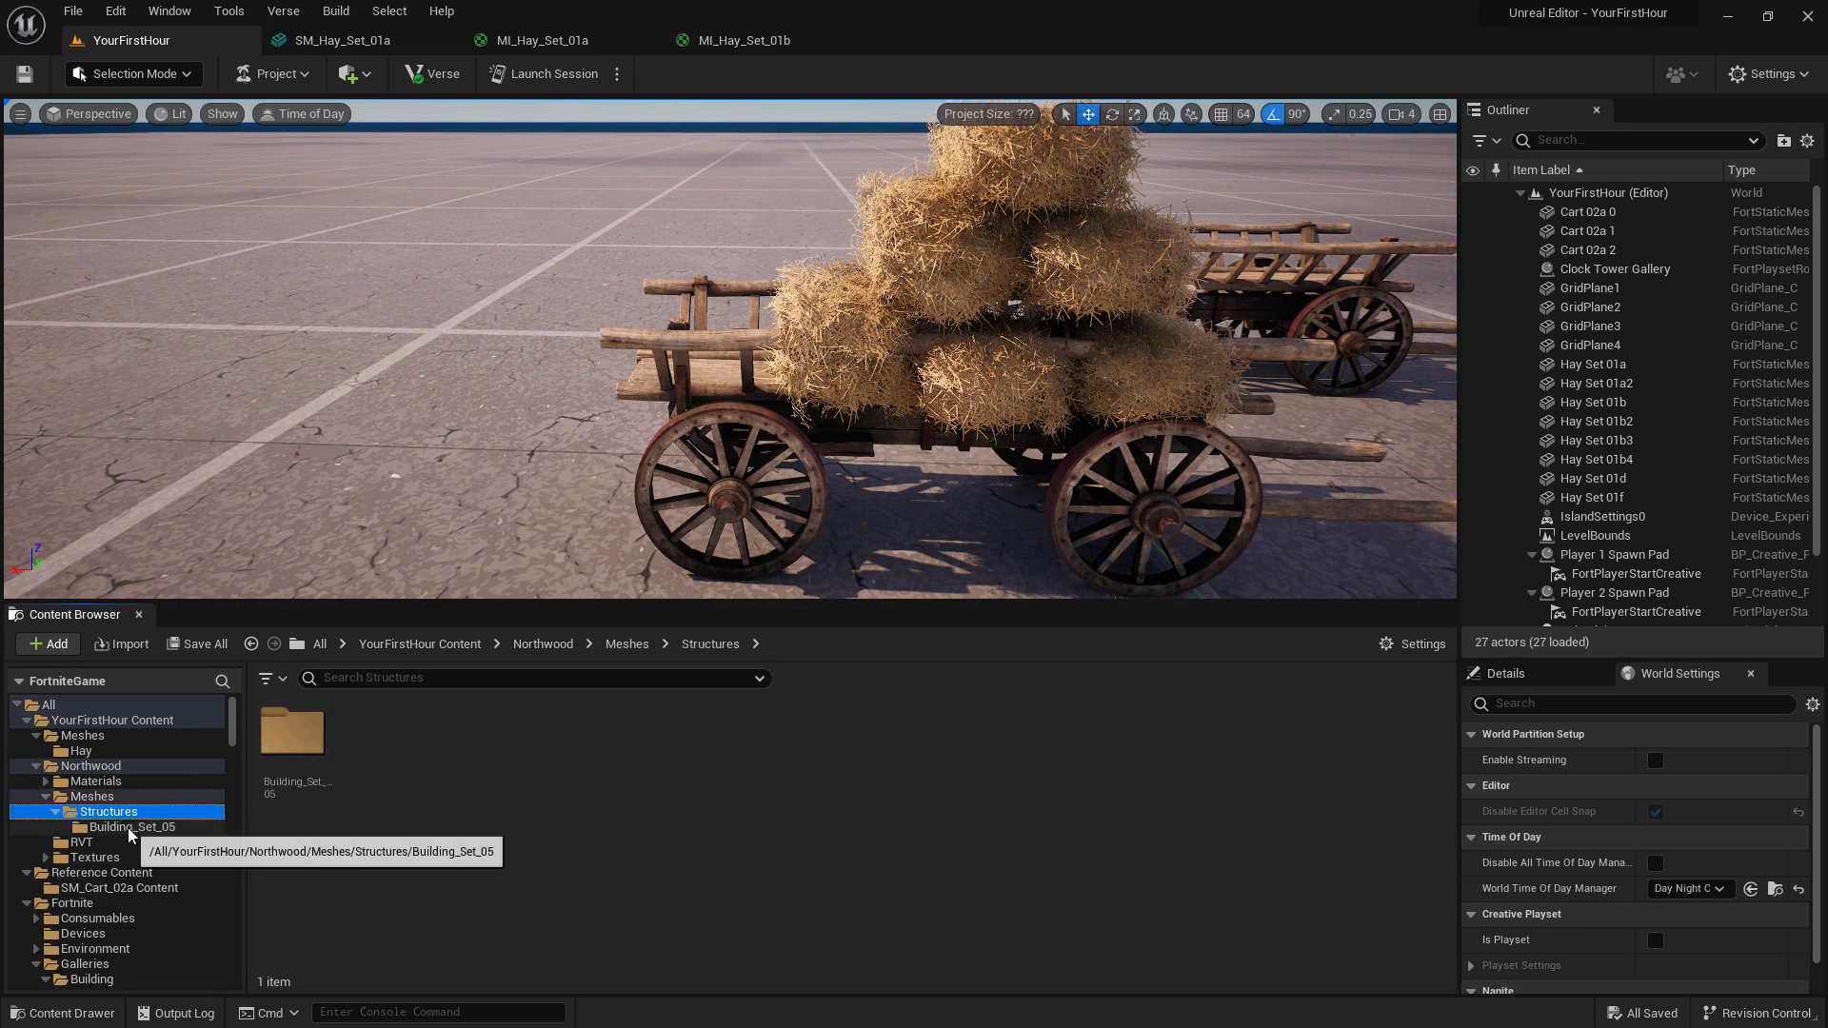
click(130, 826)
Place SM_WaterWheel_01a on the ground next to the hay-loaded cart and inspect it up close
click(309, 798)
key(s)
right_drag(605, 528, 476, 495)
drag(297, 745, 866, 344)
key(Escape)
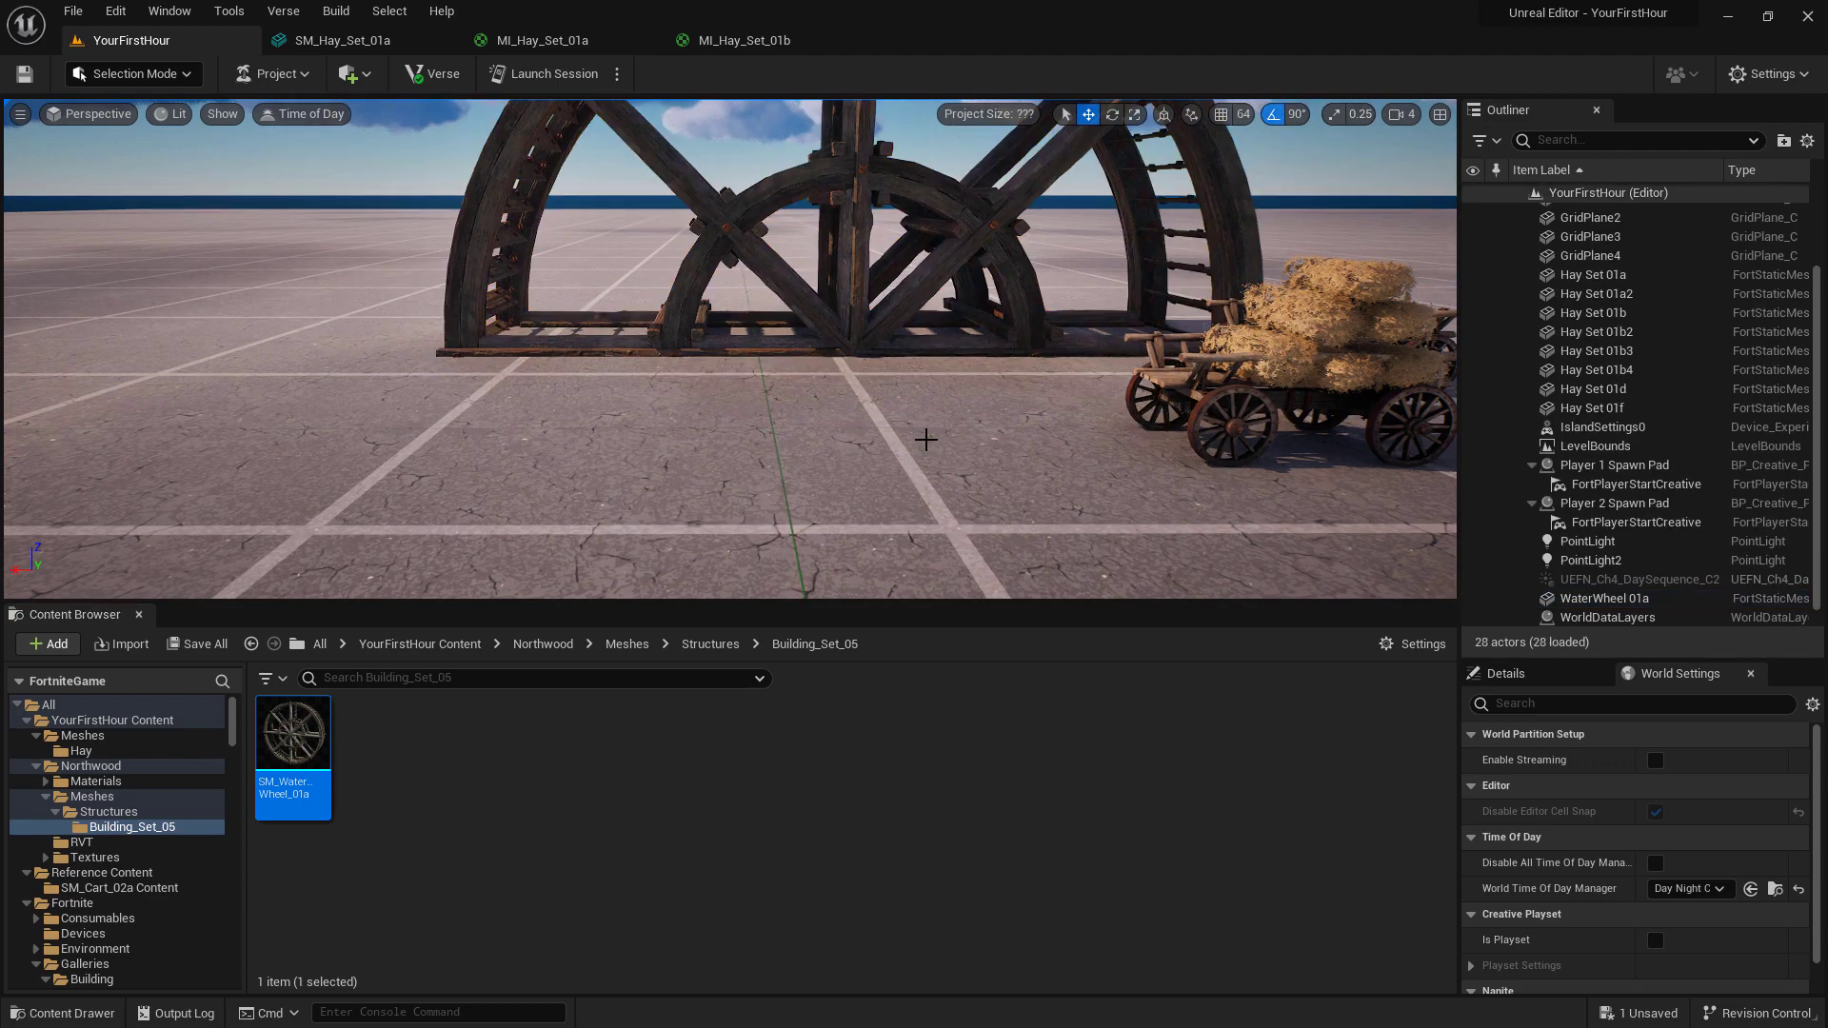
right_drag(927, 436, 1071, 443)
right_drag(828, 372, 939, 409)
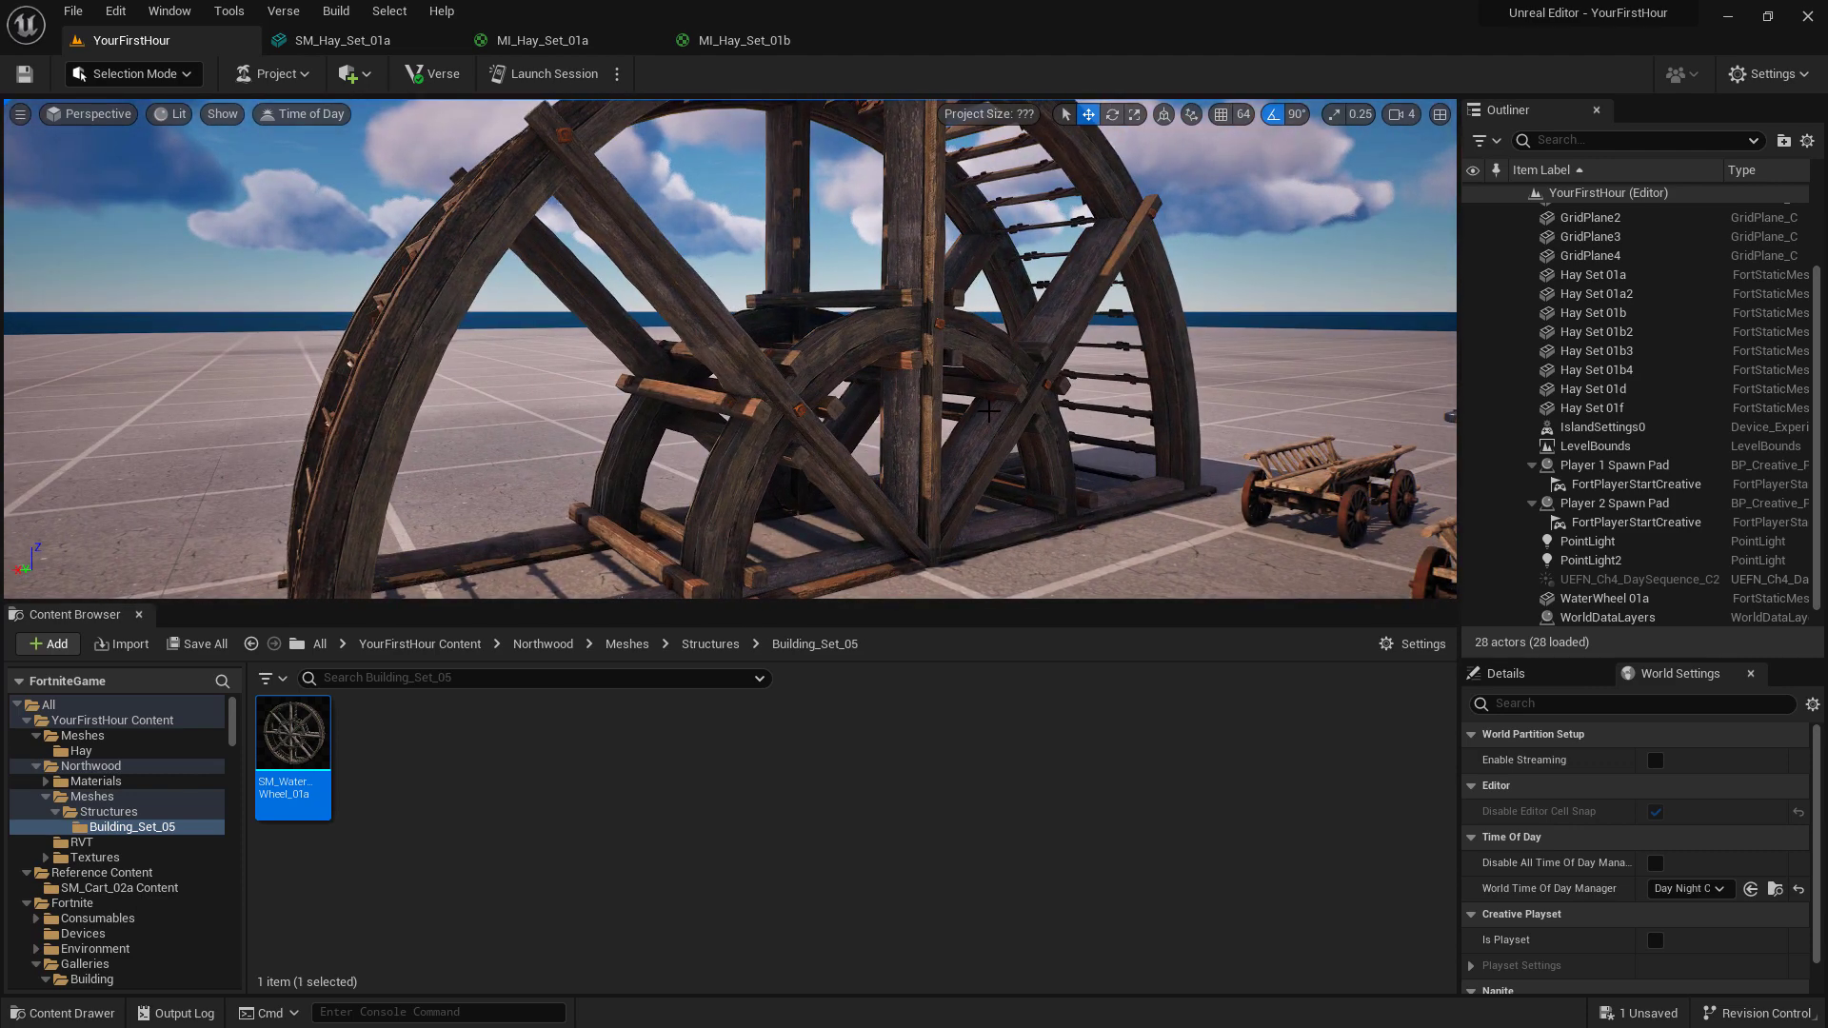
right_drag(989, 411, 1063, 409)
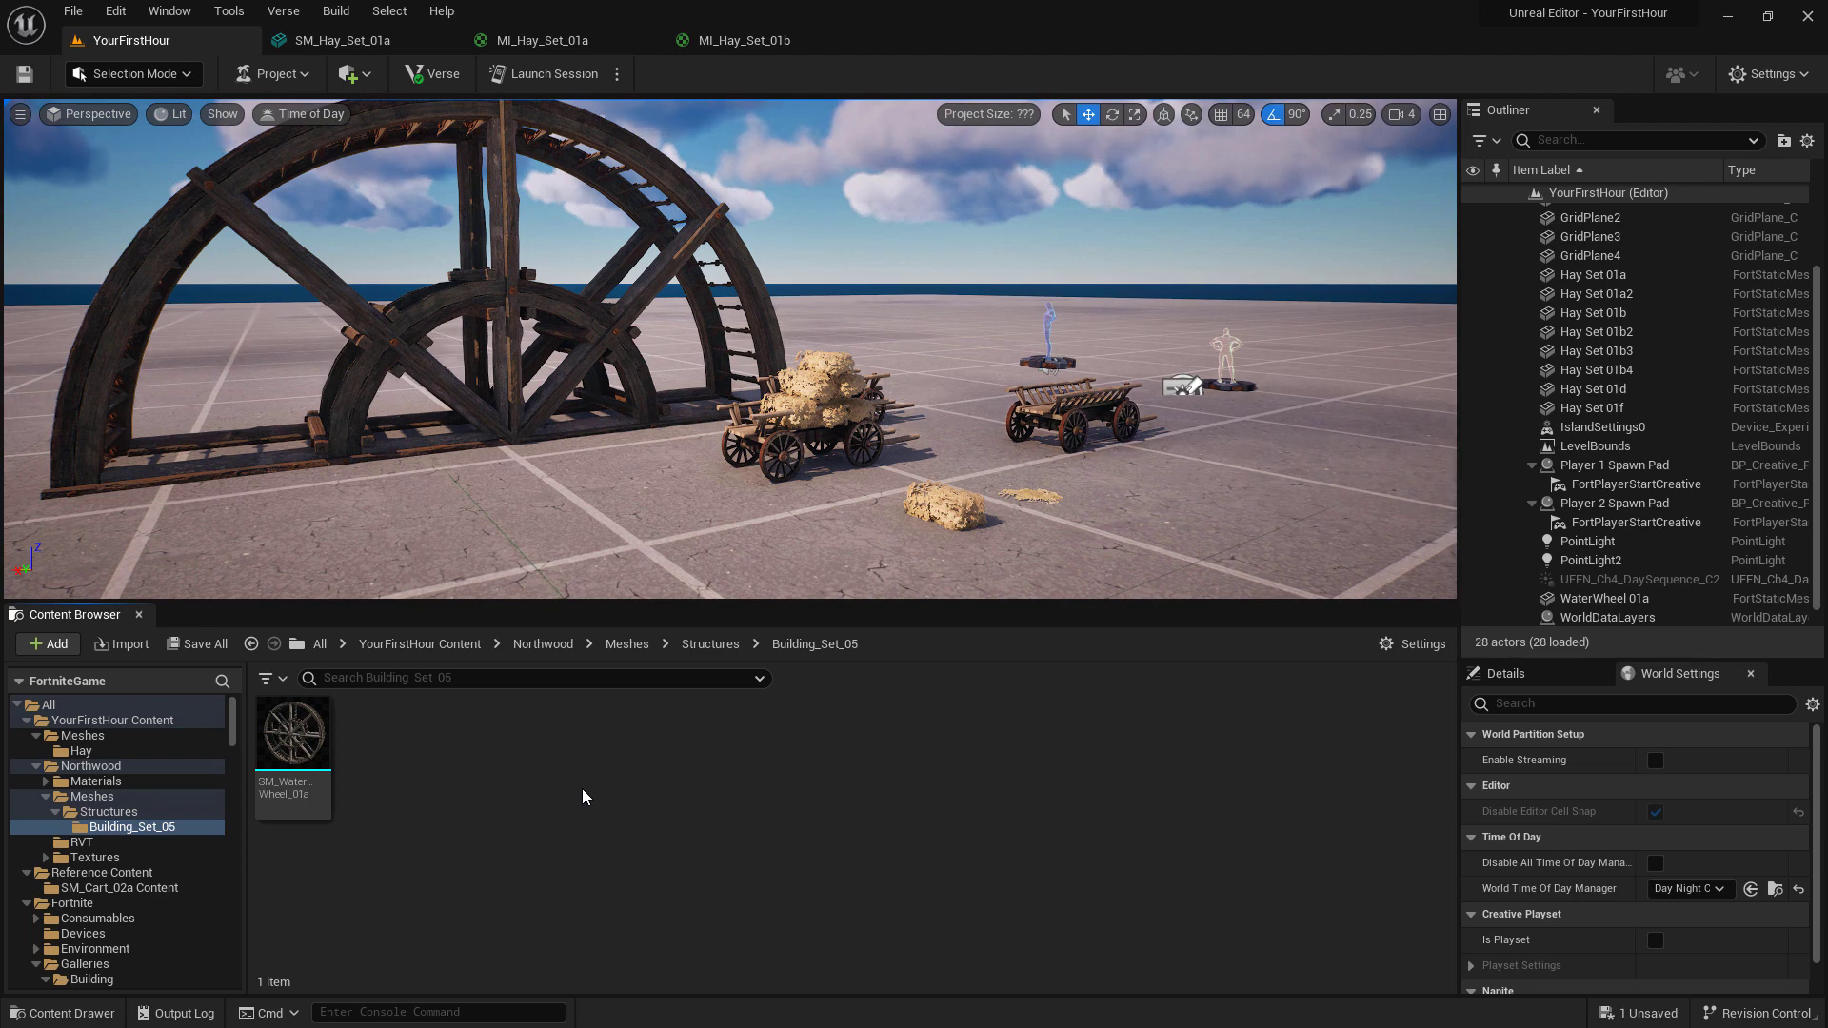
Create a Blueprint Class with Building Prop as parent in the Building_Set_05 folder and name it BP_Wheel
right_click(467, 762)
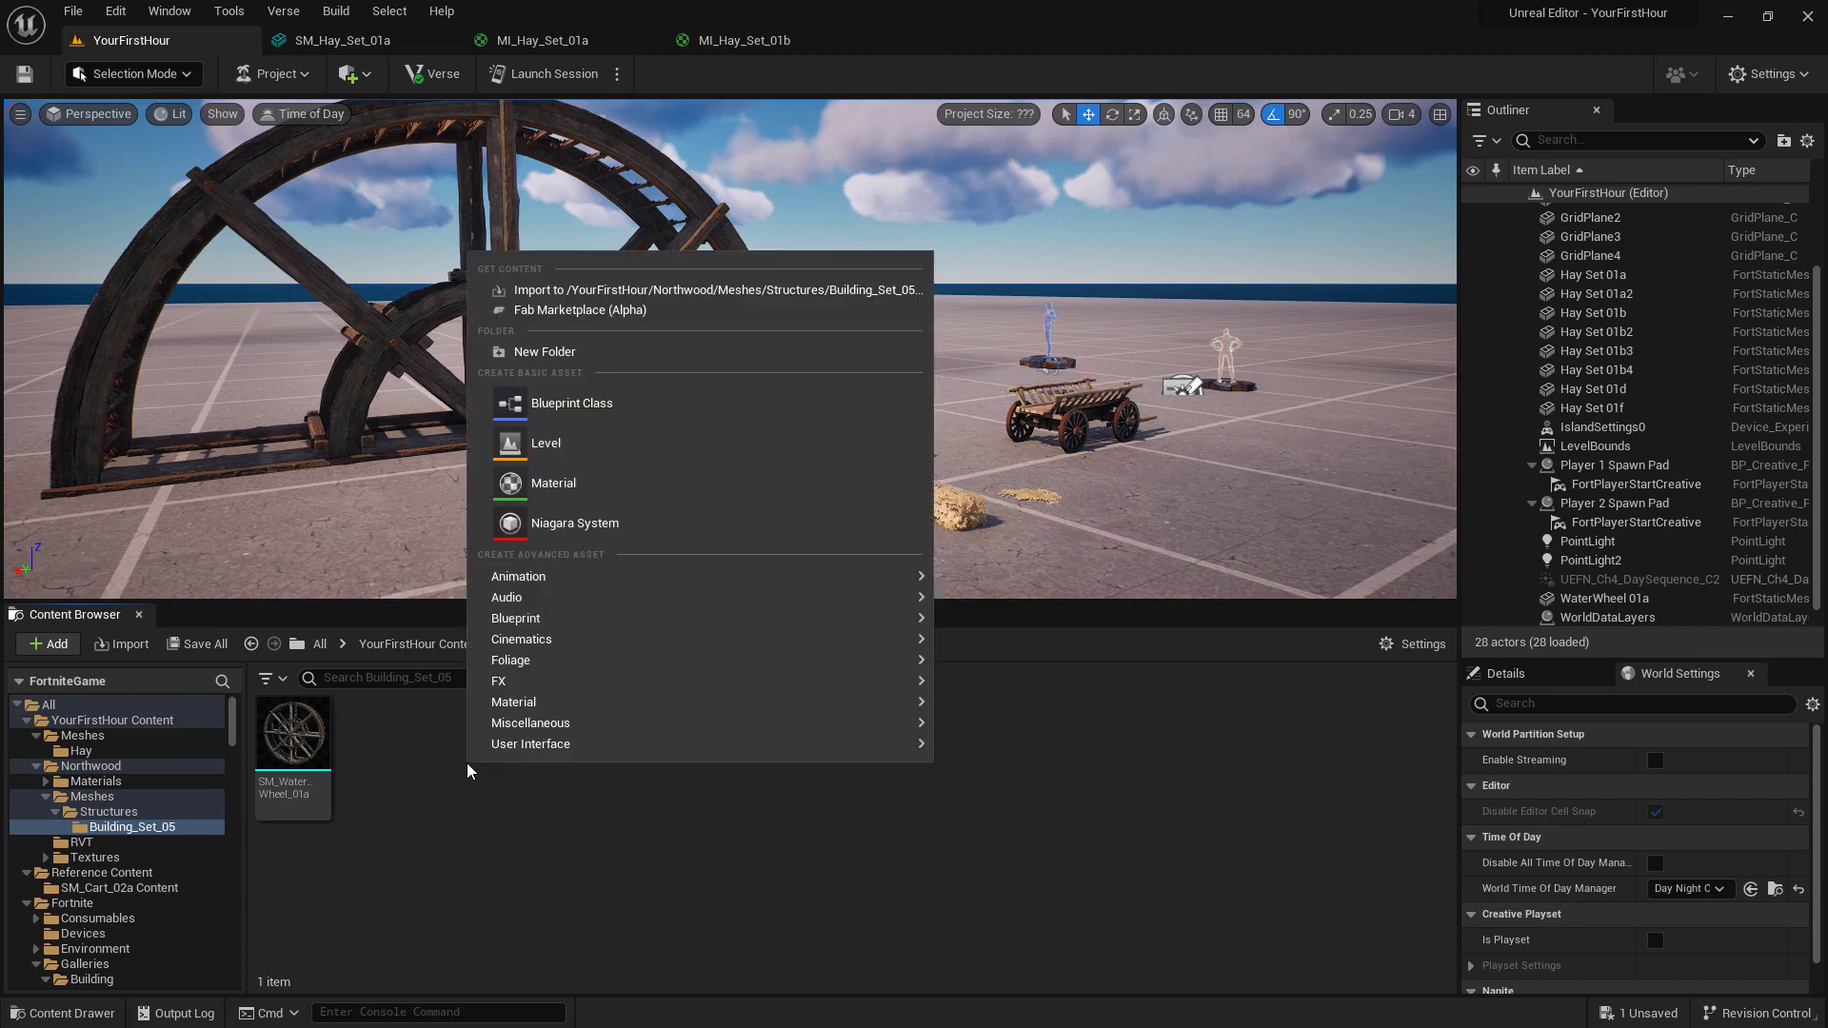
click(577, 410)
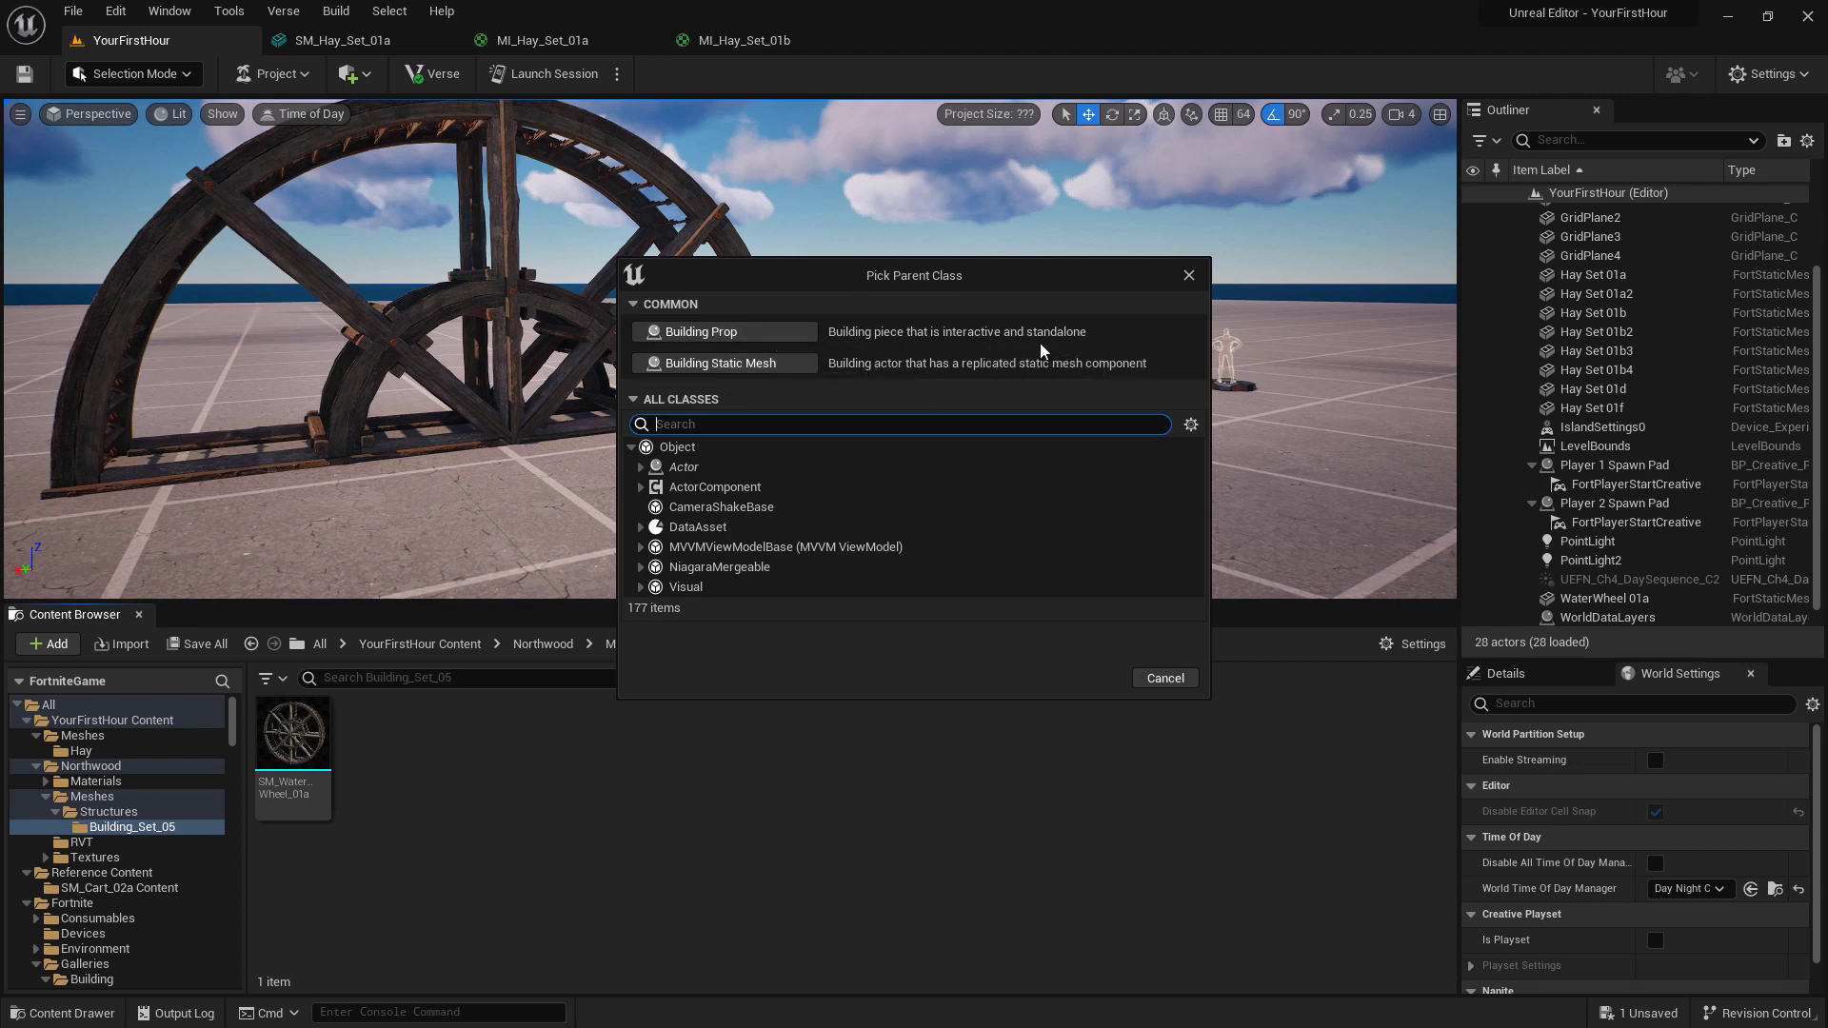
click(752, 333)
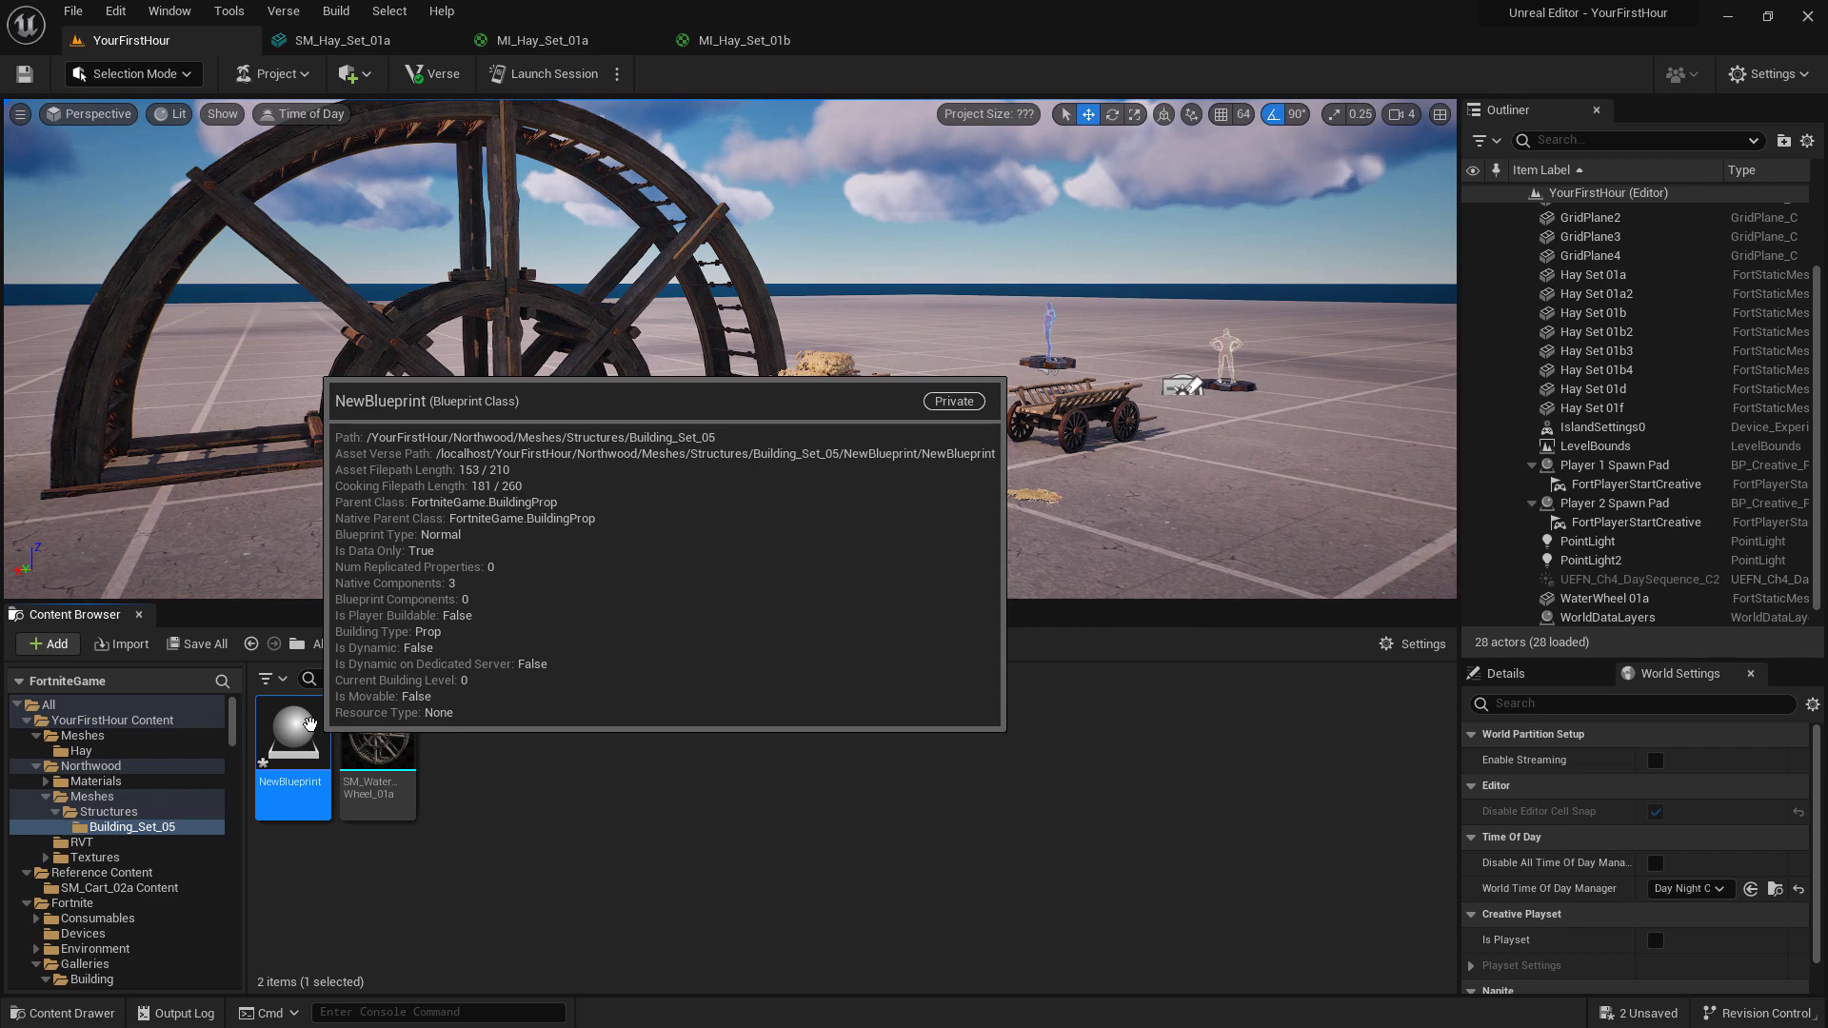
text(BP_)
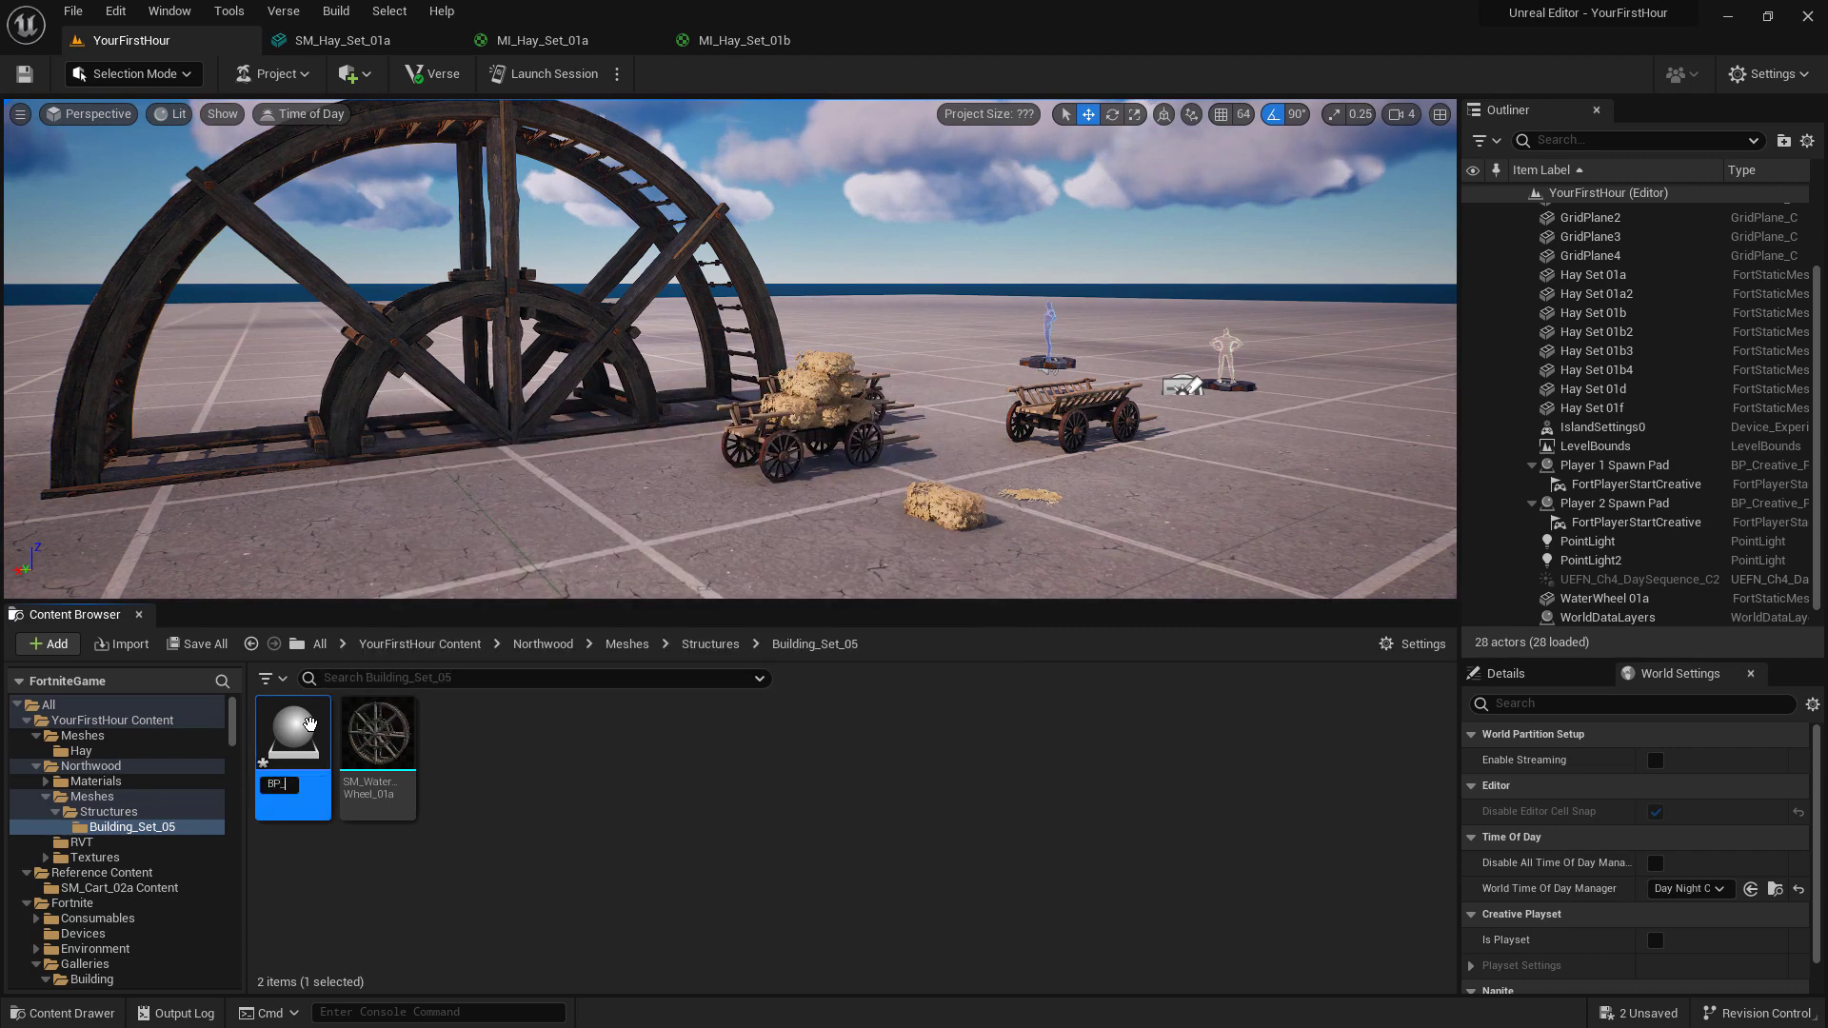
text(Wheel)
key(Return)
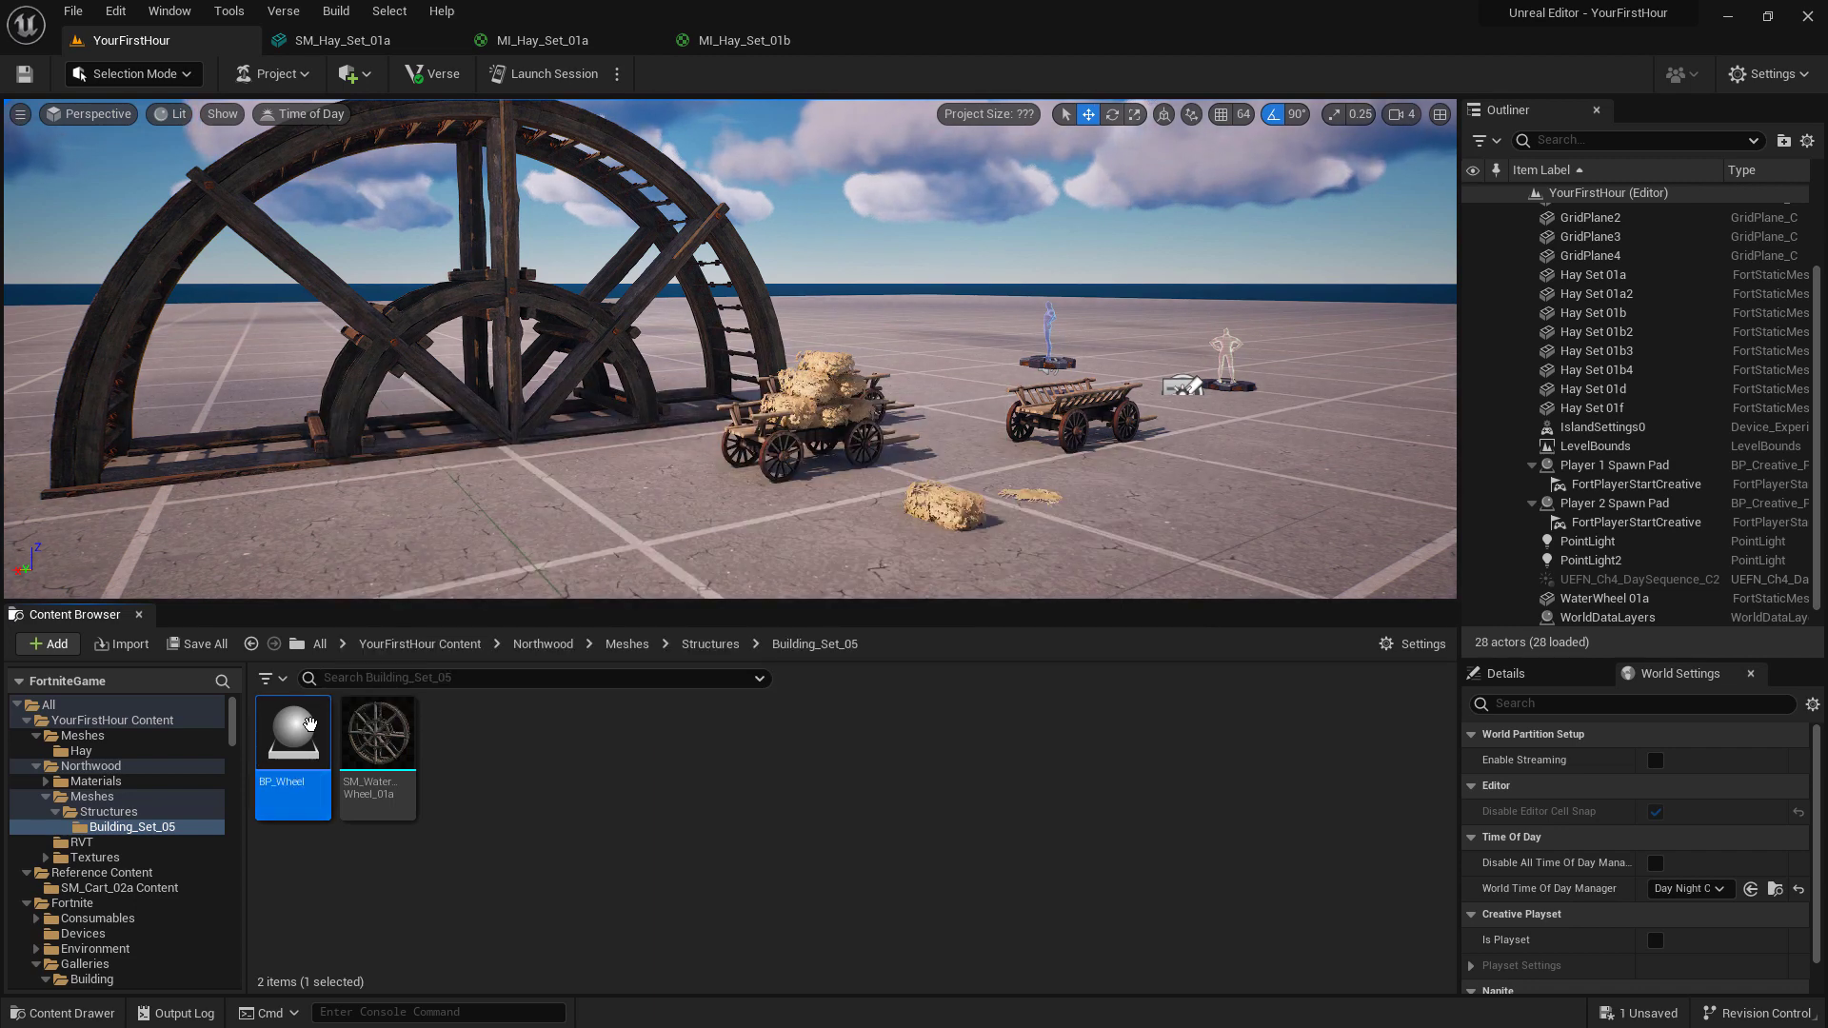
Open BP_Wheel and set its Static Mesh to SM_WaterWheel_01a
double_click(311, 724)
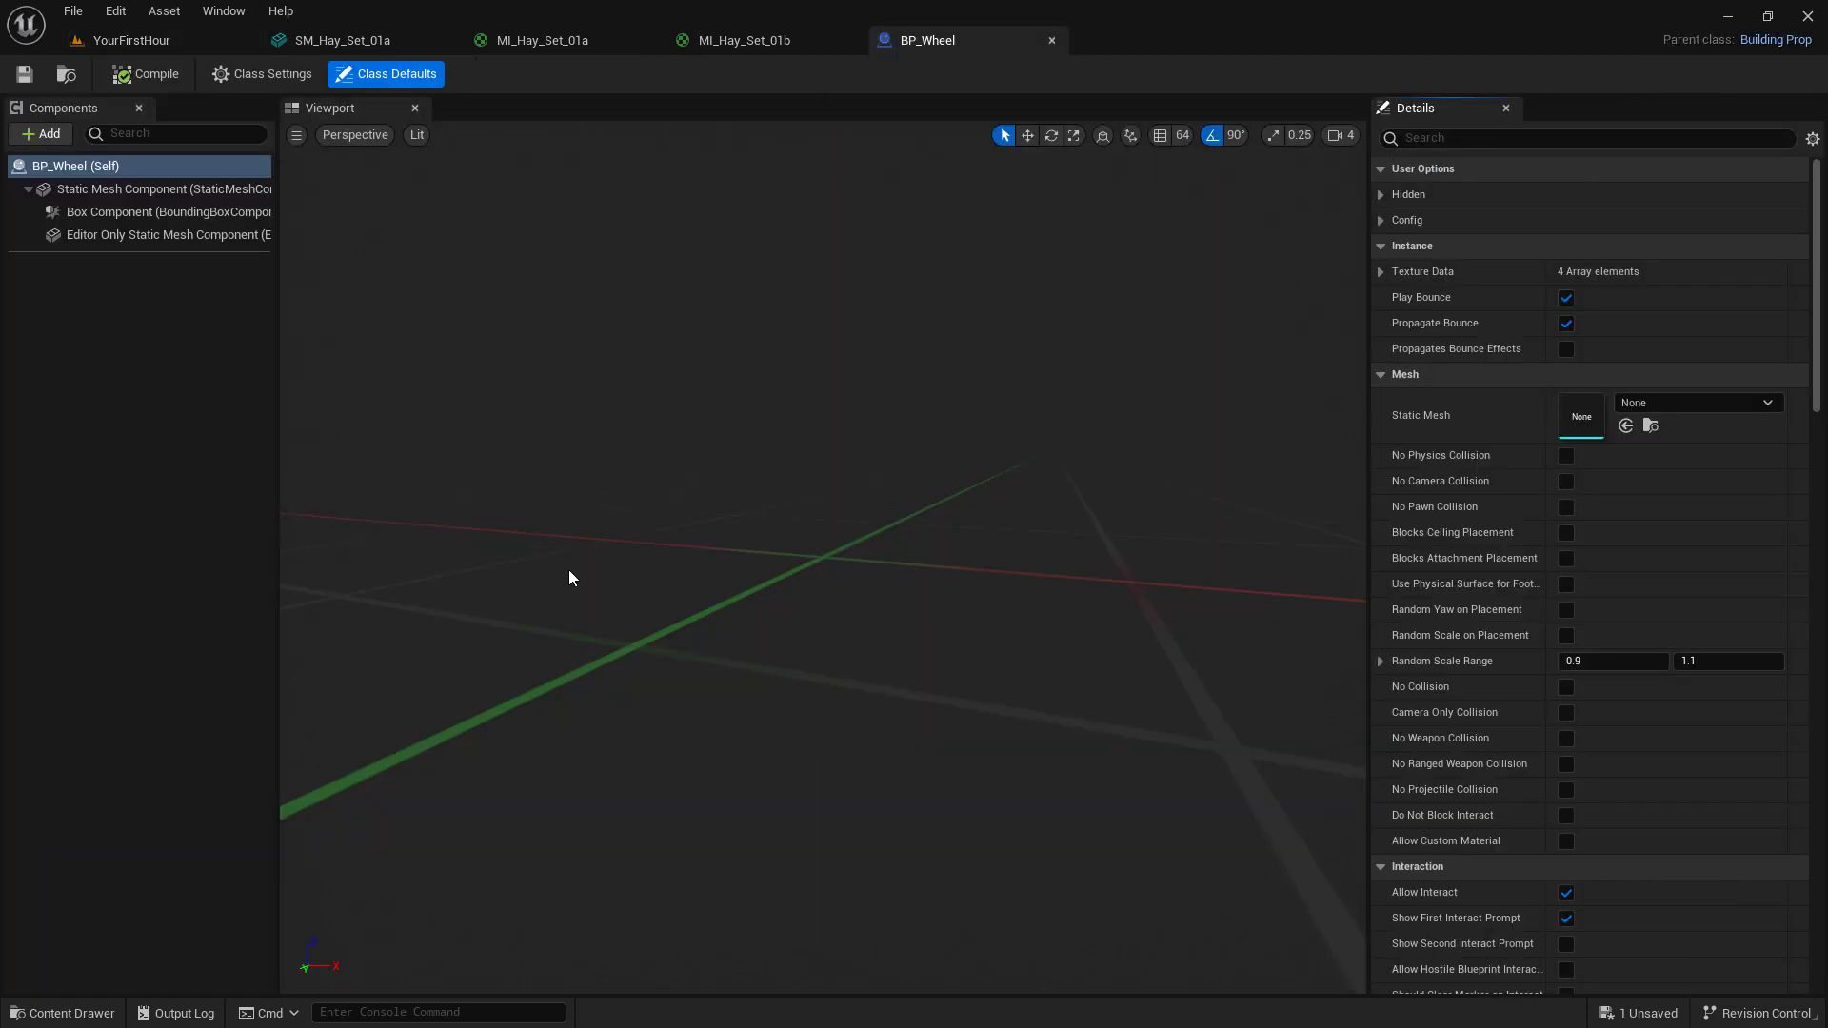
click(1685, 402)
text(wheel)
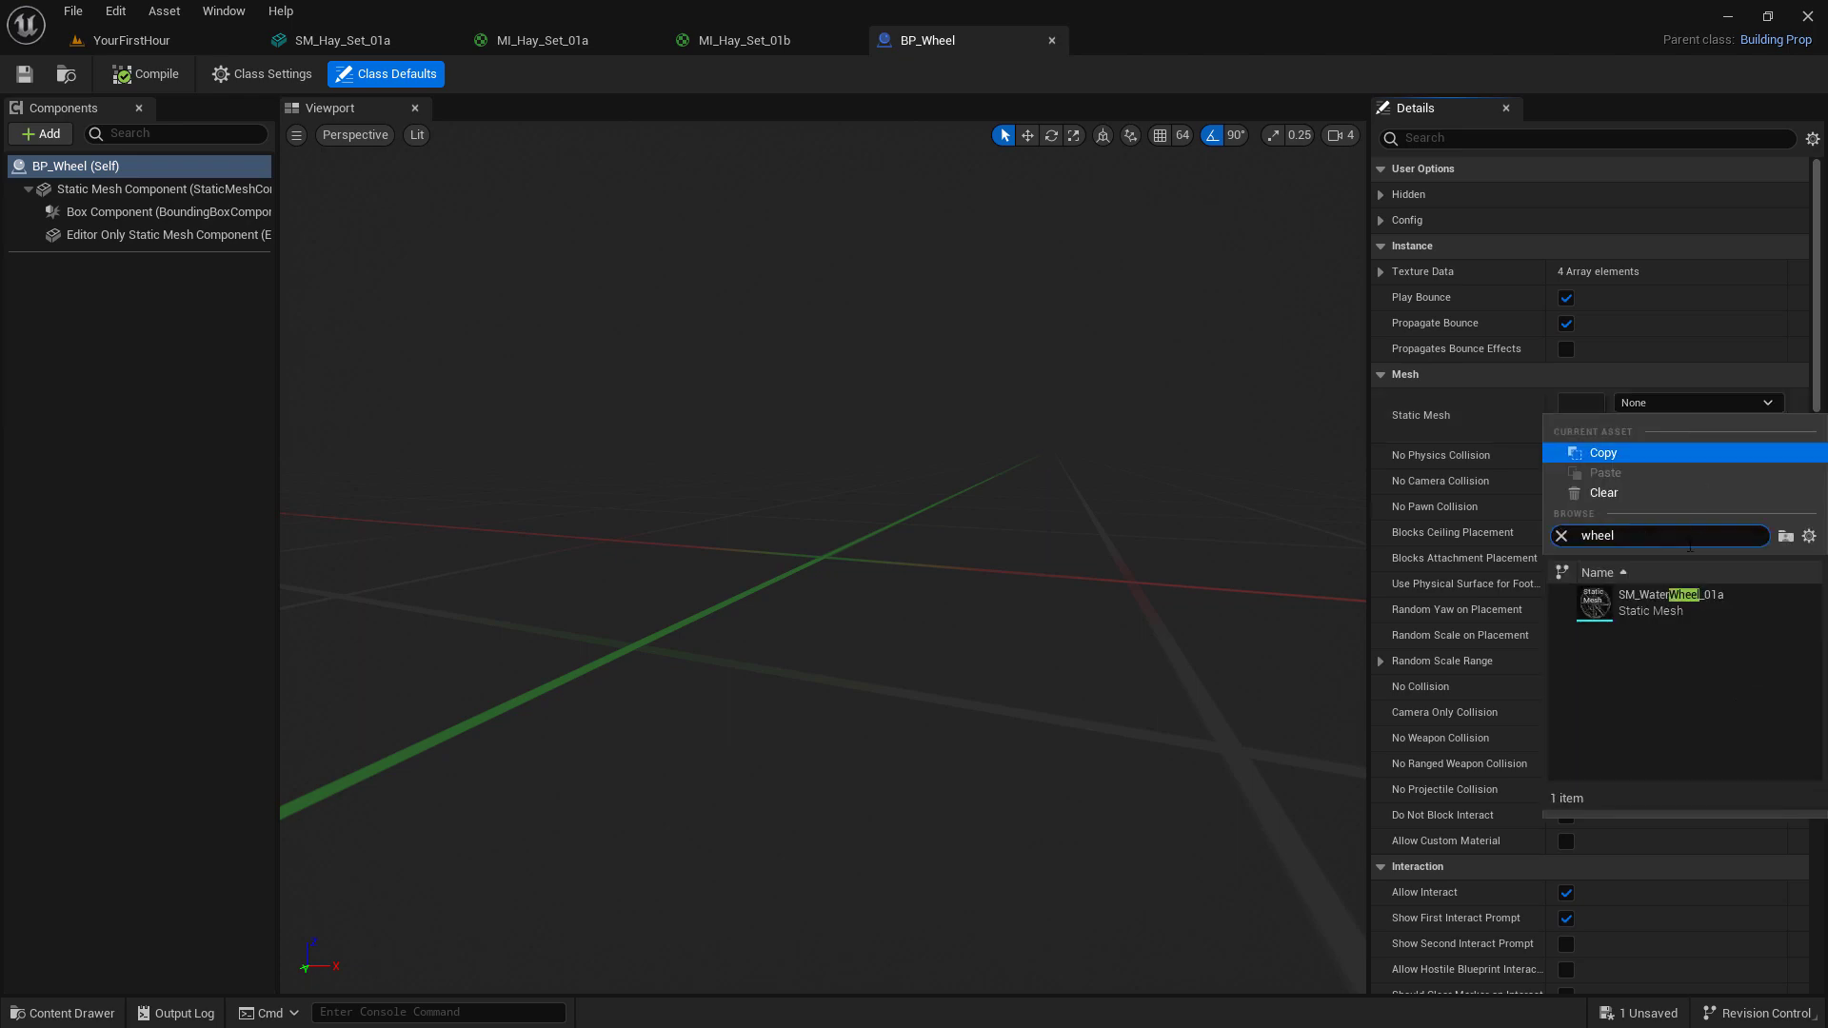
click(1637, 611)
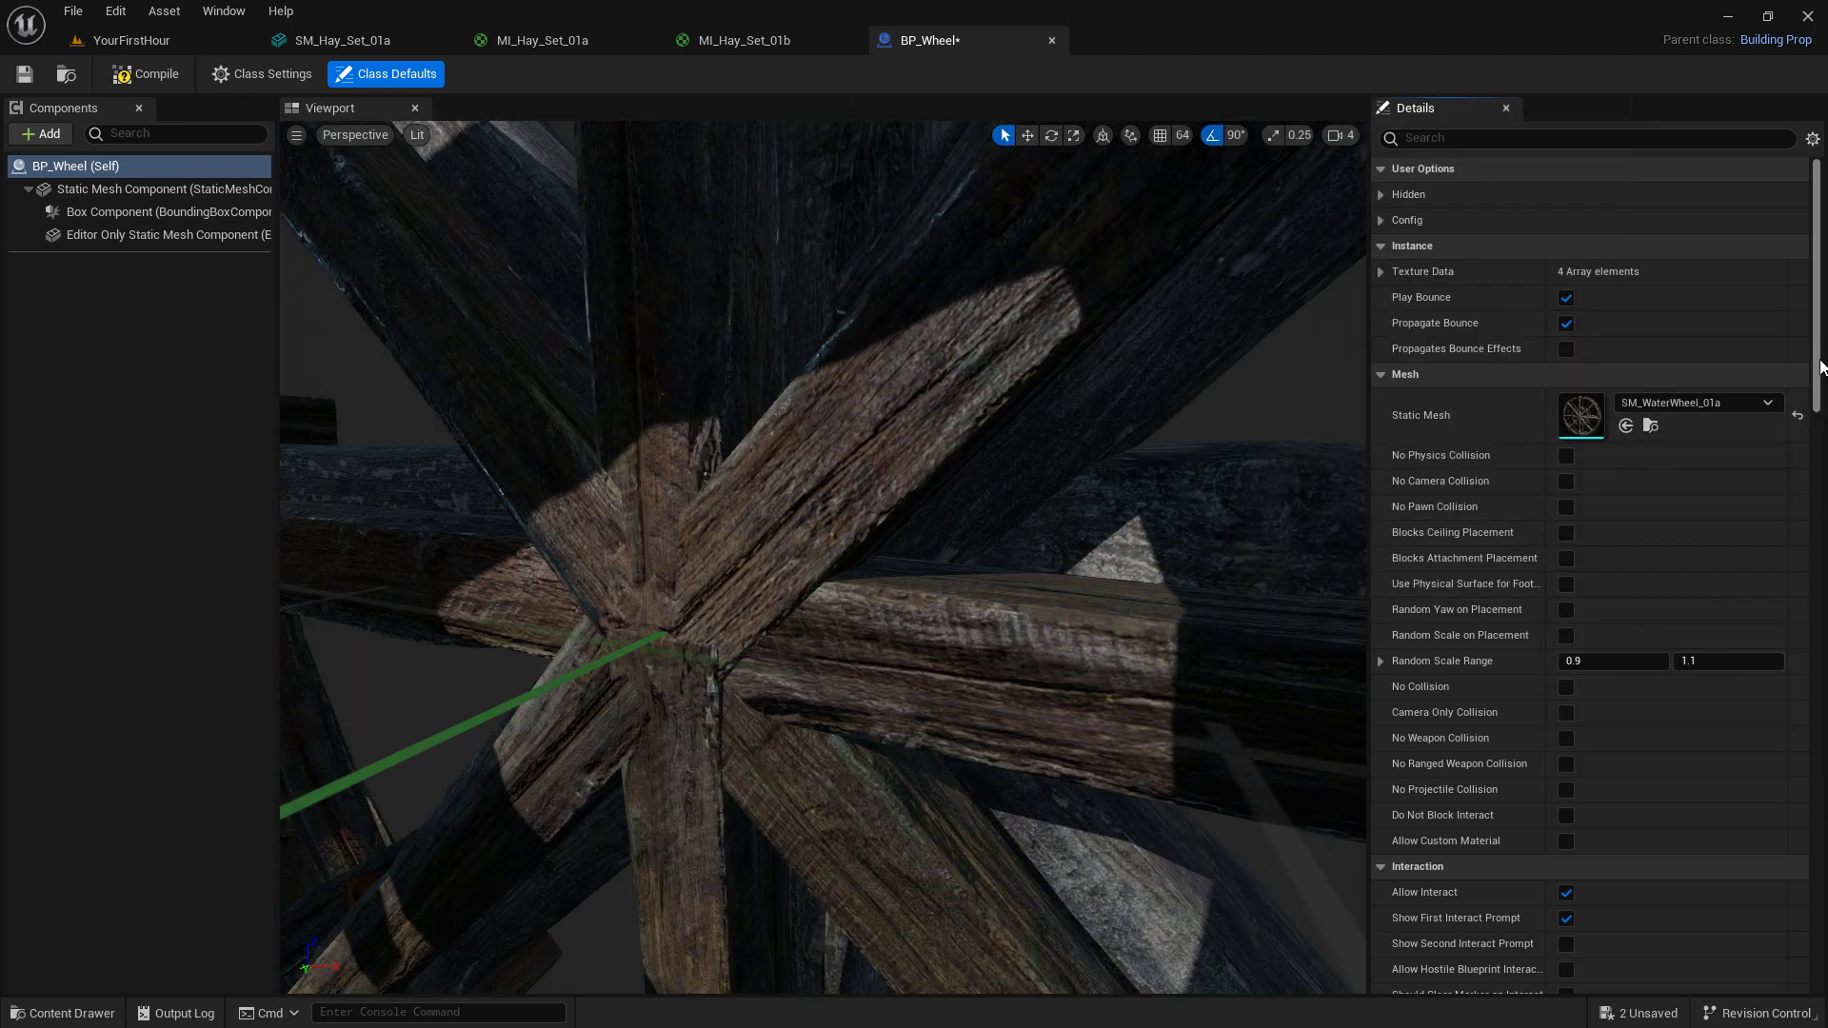
drag(1823, 374, 1824, 412)
scroll(1778, 505, down, 5)
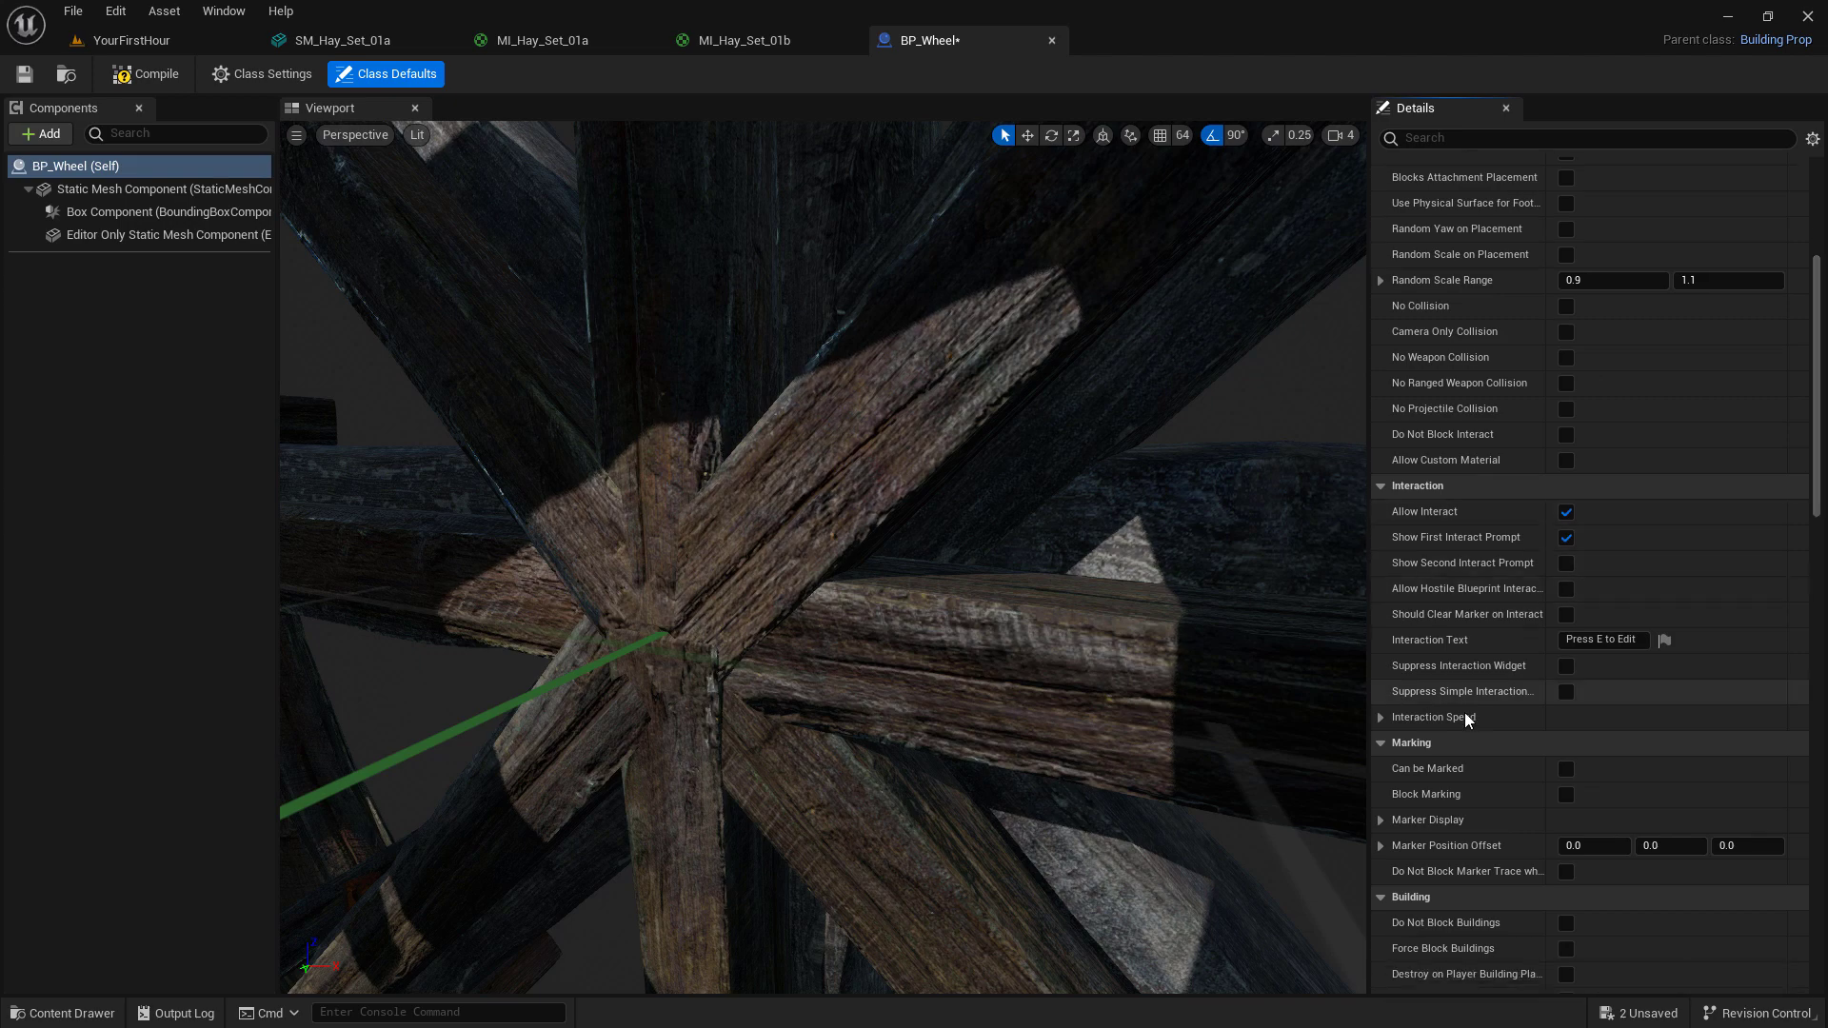